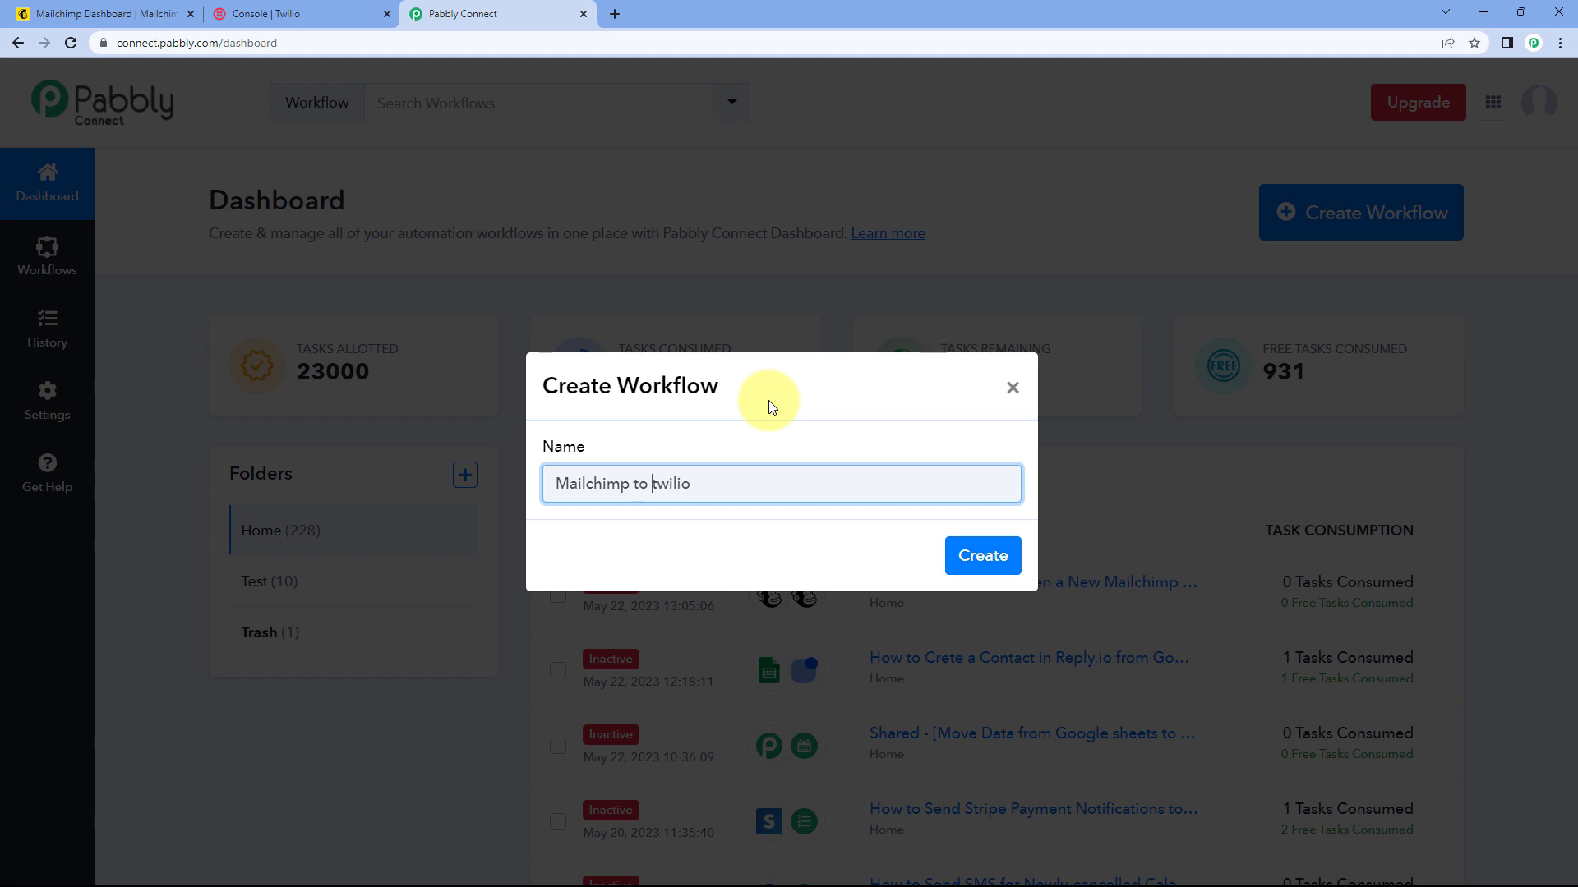
Name the new workflow "Mailchimp to Twilio" and create it.
{"action": "type", "text": "T"}
{"action": "left_click", "coordinate": [991, 557]}
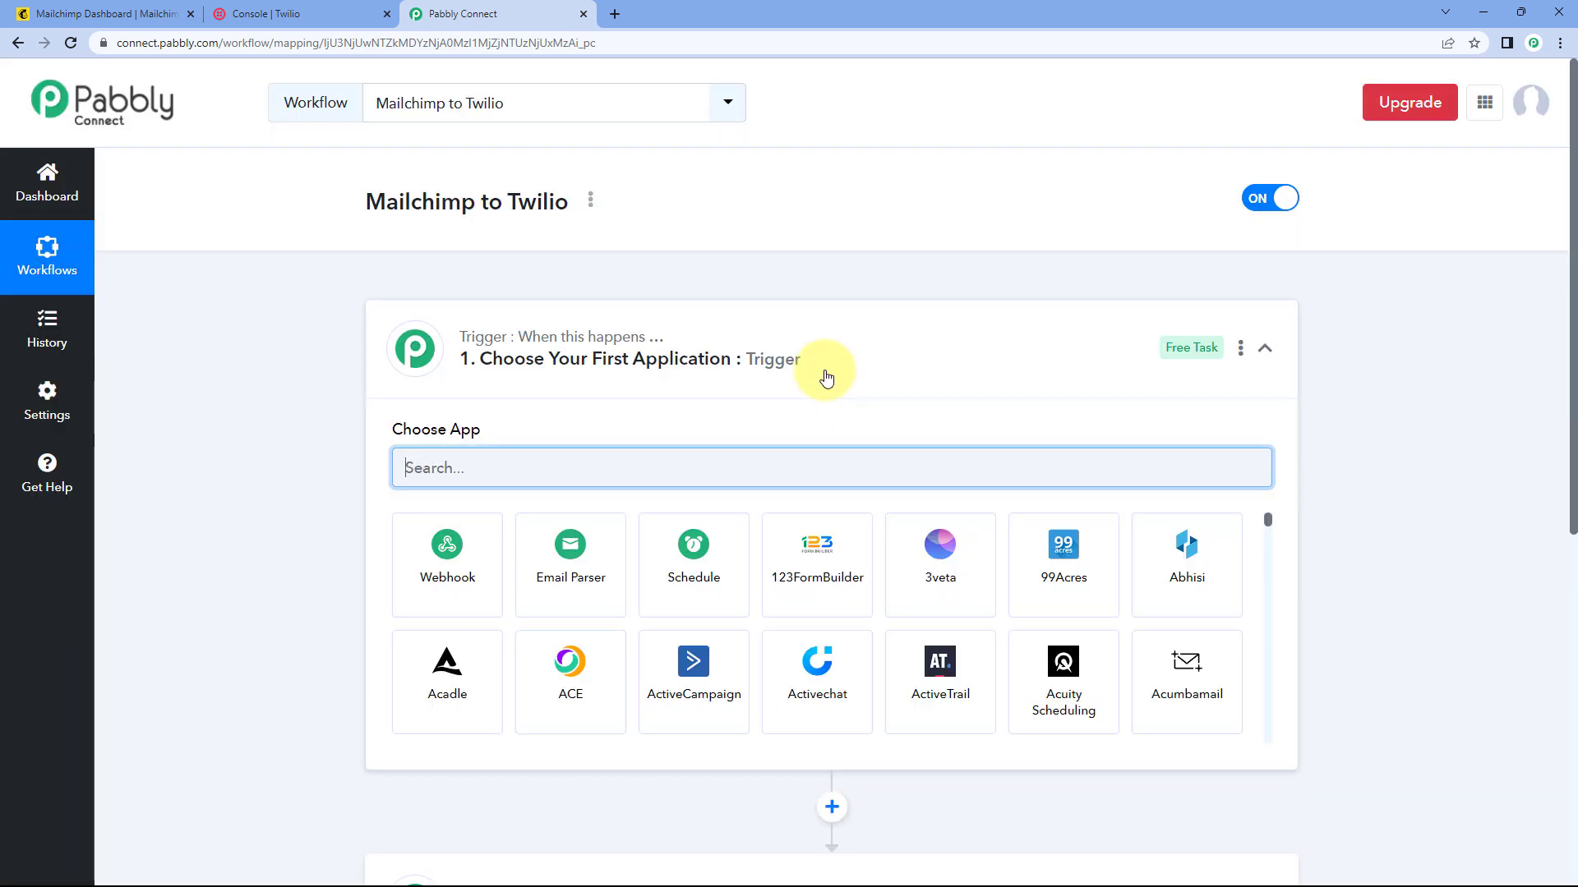
Look over the workflow's trigger and action sections and the Mailchimp account's home dashboard.
{"action": "left_click", "coordinate": [831, 335]}
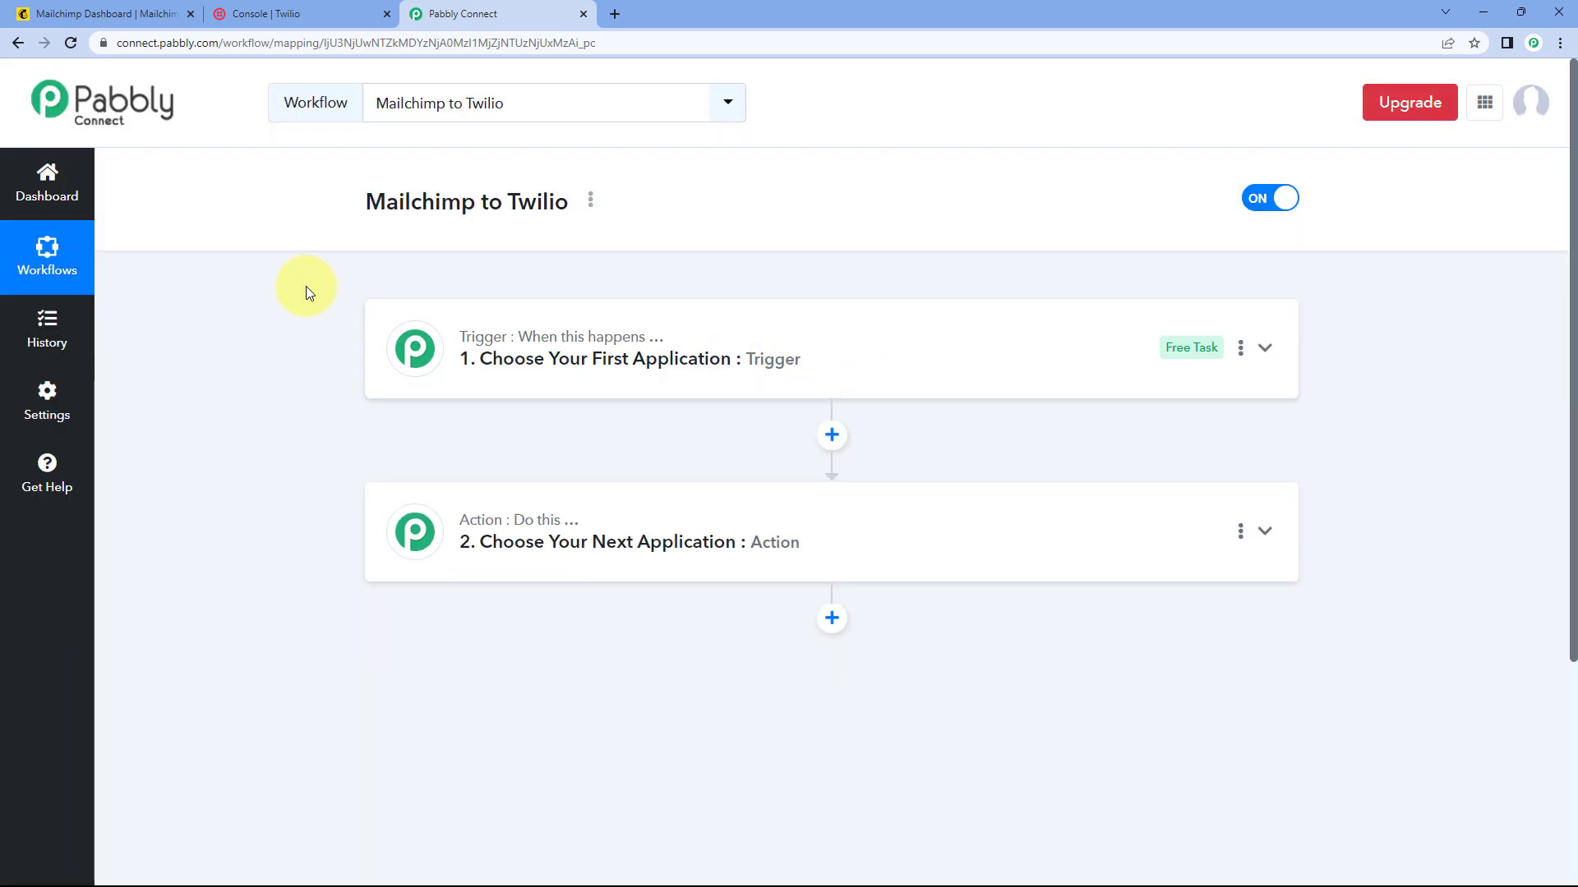
{"action": "scroll", "coordinate": [308, 293], "scroll_direction": "down", "scroll_amount": 1}
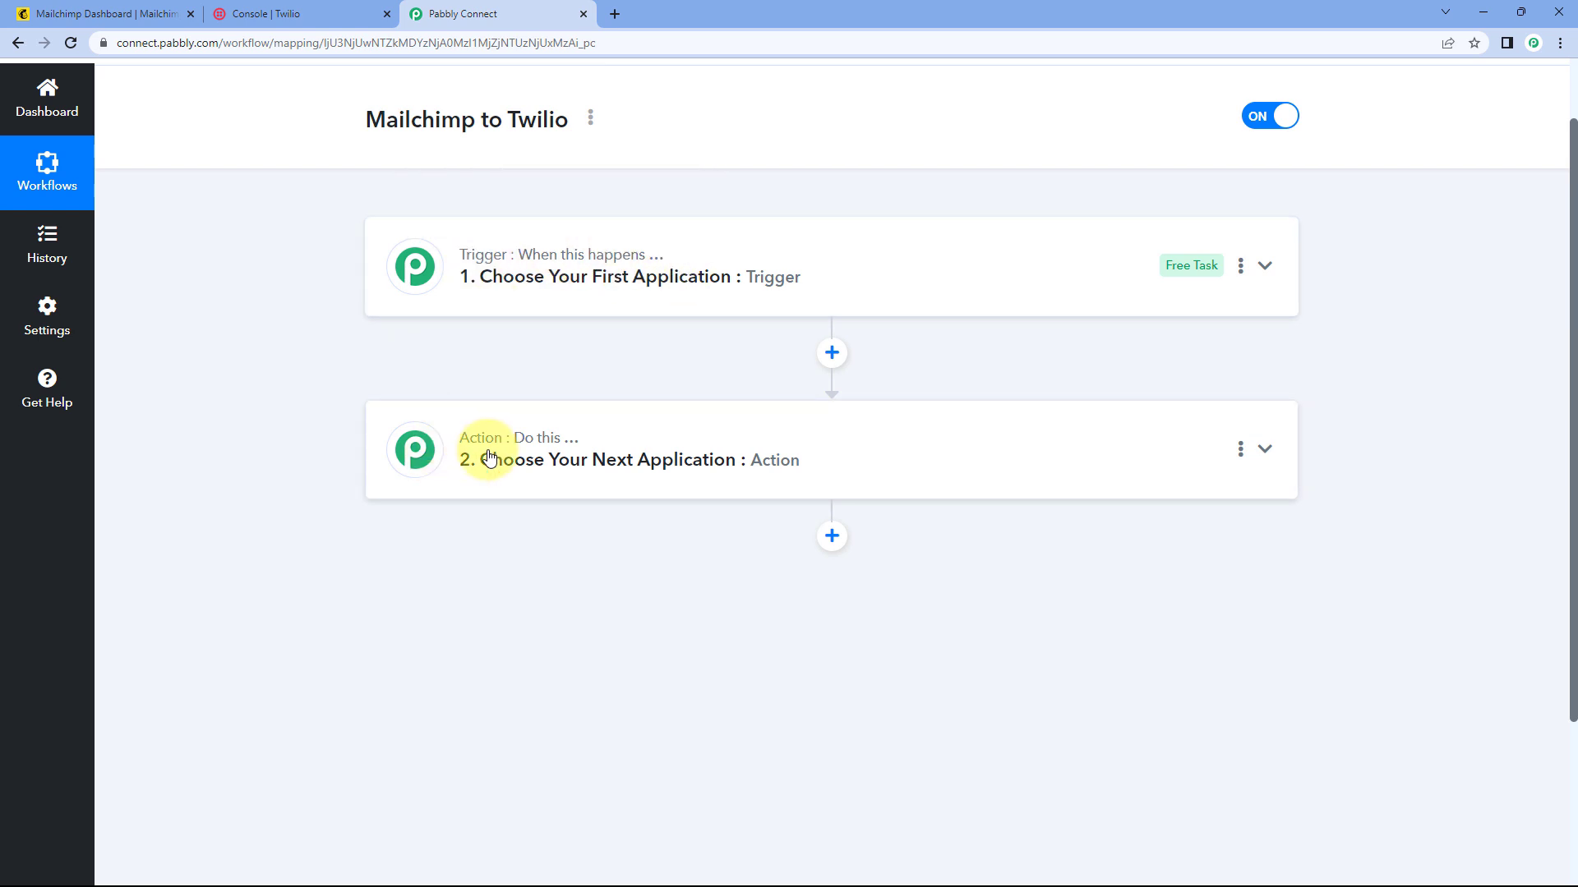
{"action": "mouse_move", "coordinate": [570, 452]}
{"action": "left_click", "coordinate": [816, 271]}
{"action": "scroll", "coordinate": [303, 333], "scroll_direction": "down", "scroll_amount": 1}
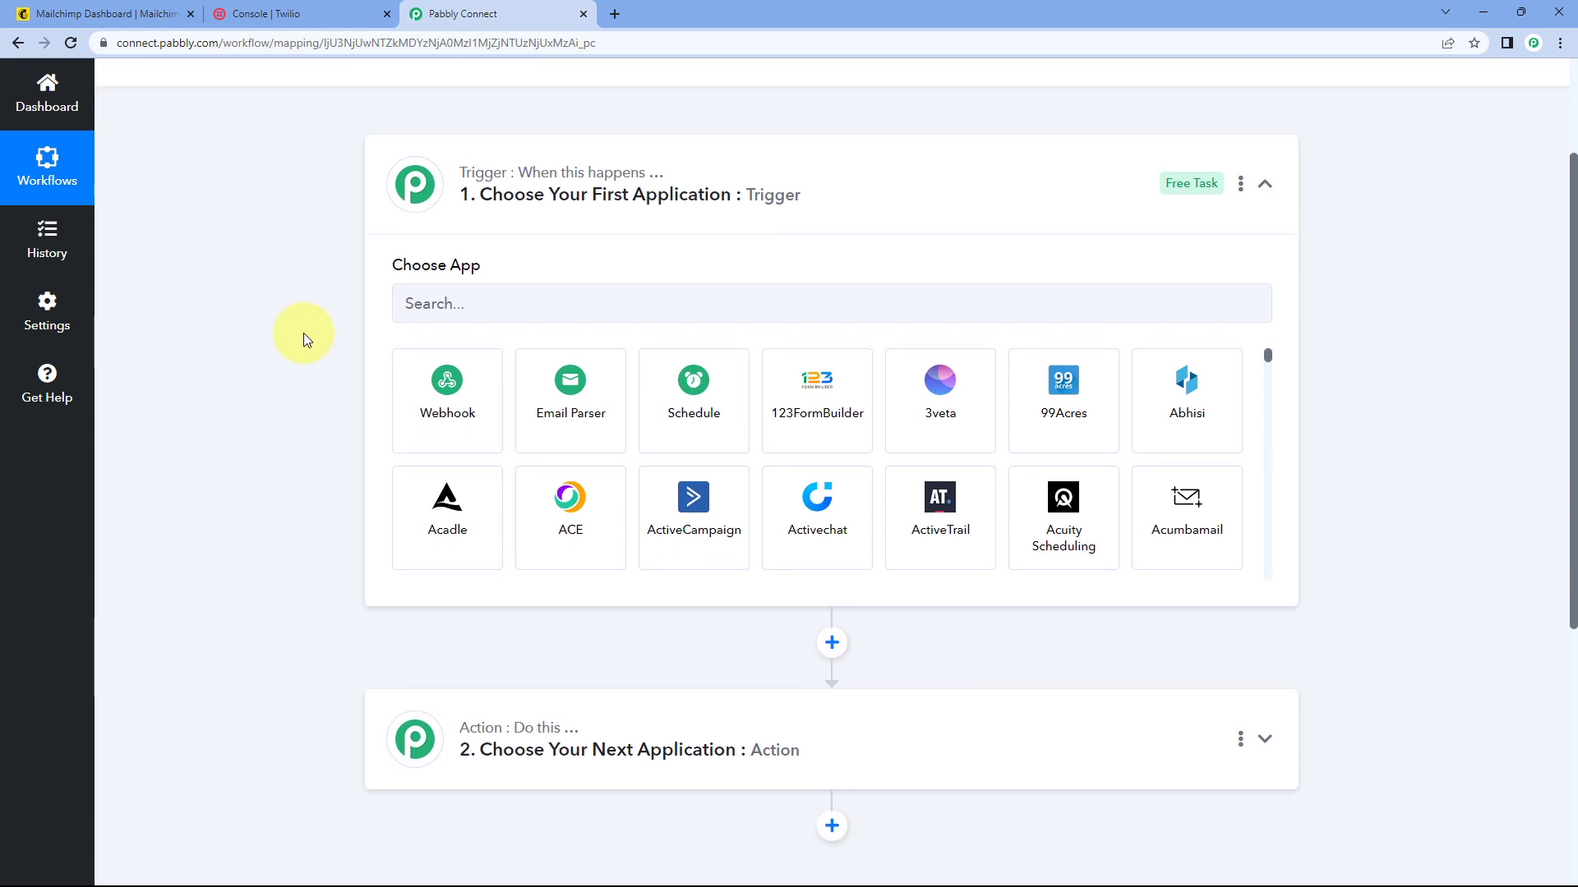
{"action": "left_click", "coordinate": [103, 14]}
{"action": "left_click", "coordinate": [466, 9]}
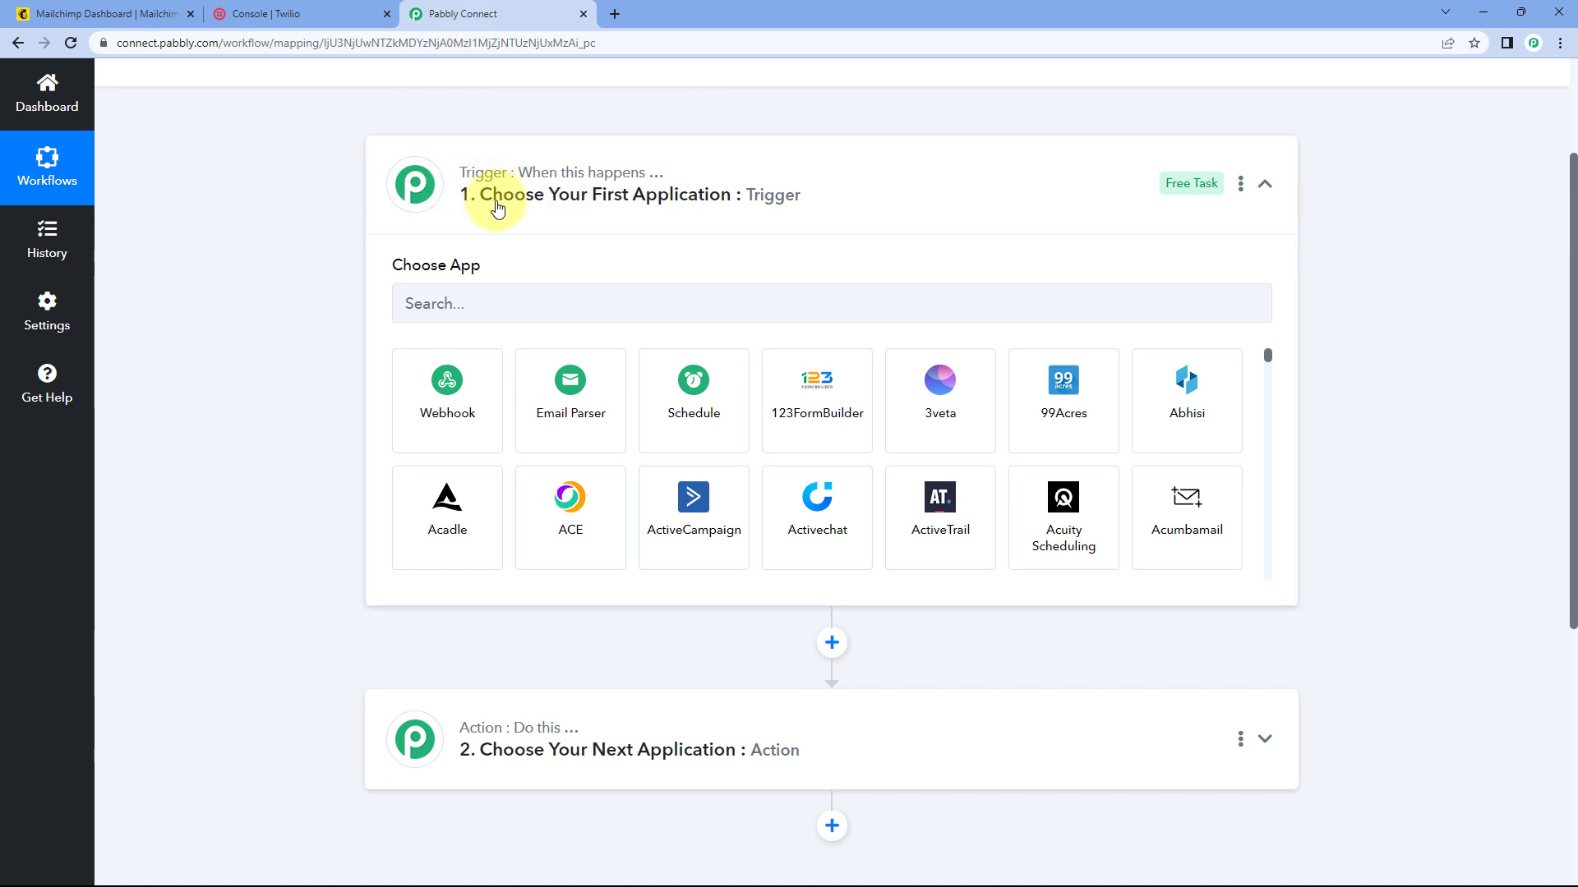
{"action": "left_click", "coordinate": [115, 13]}
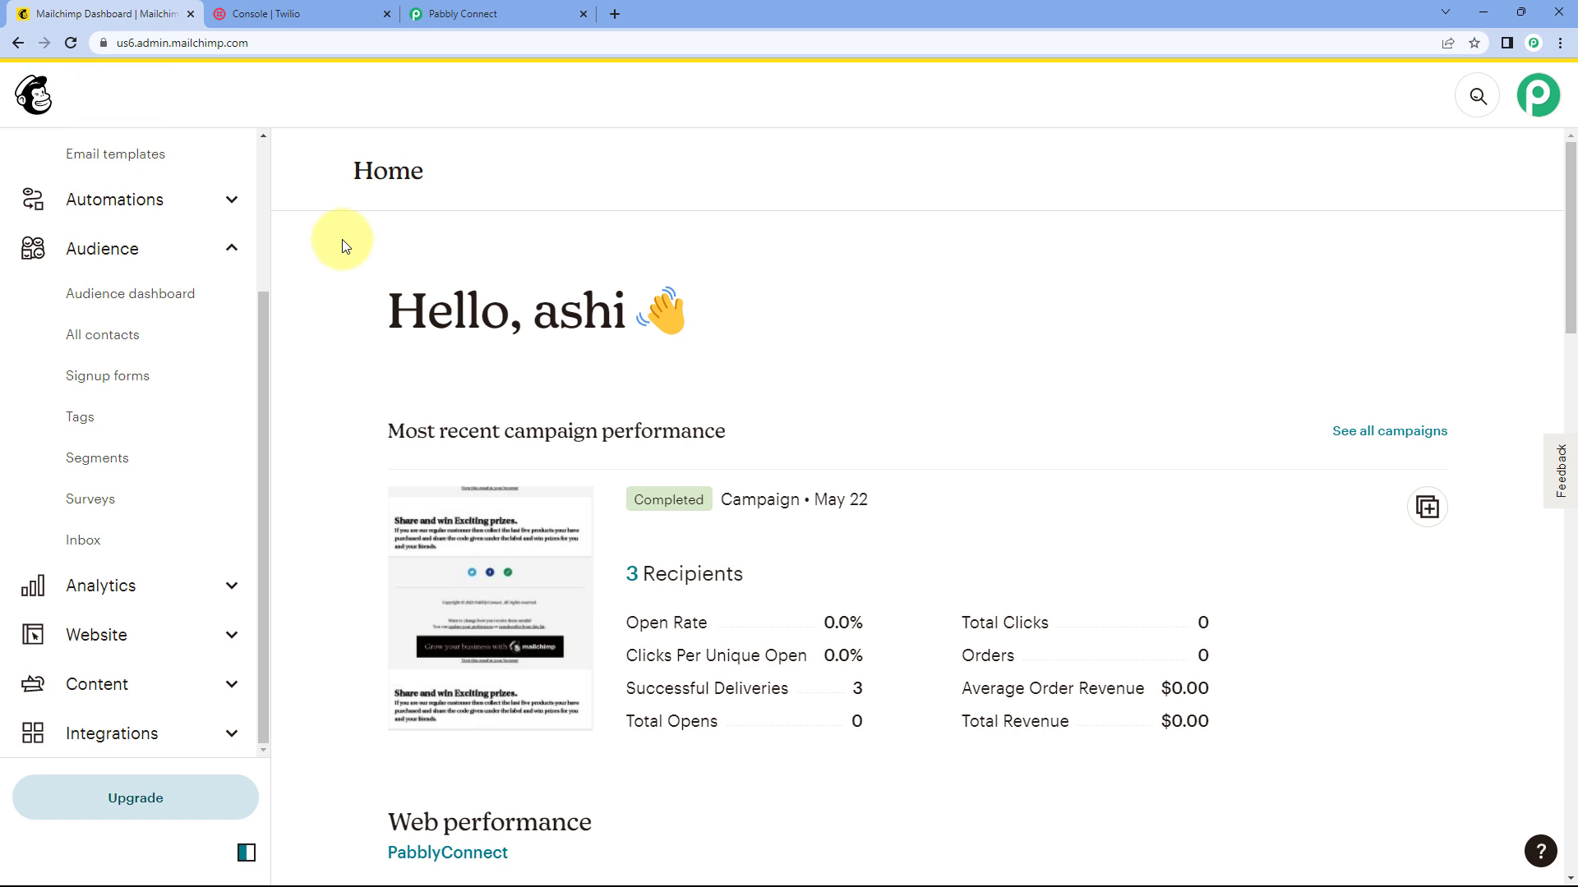
{"action": "left_click", "coordinate": [493, 13]}
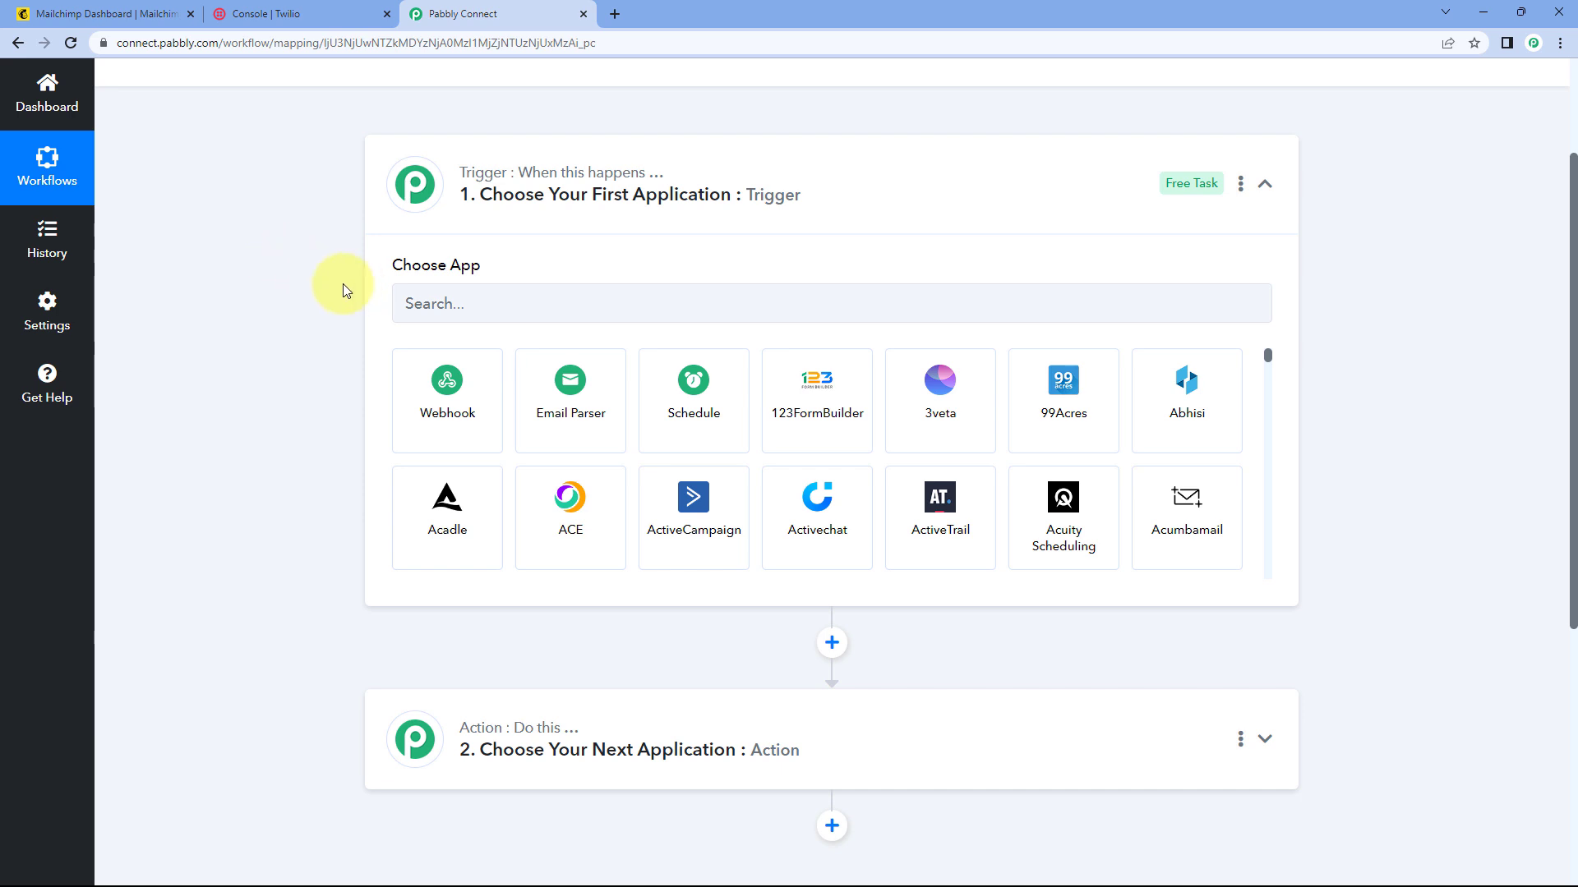
{"action": "scroll", "coordinate": [296, 362], "scroll_direction": "down", "scroll_amount": 2}
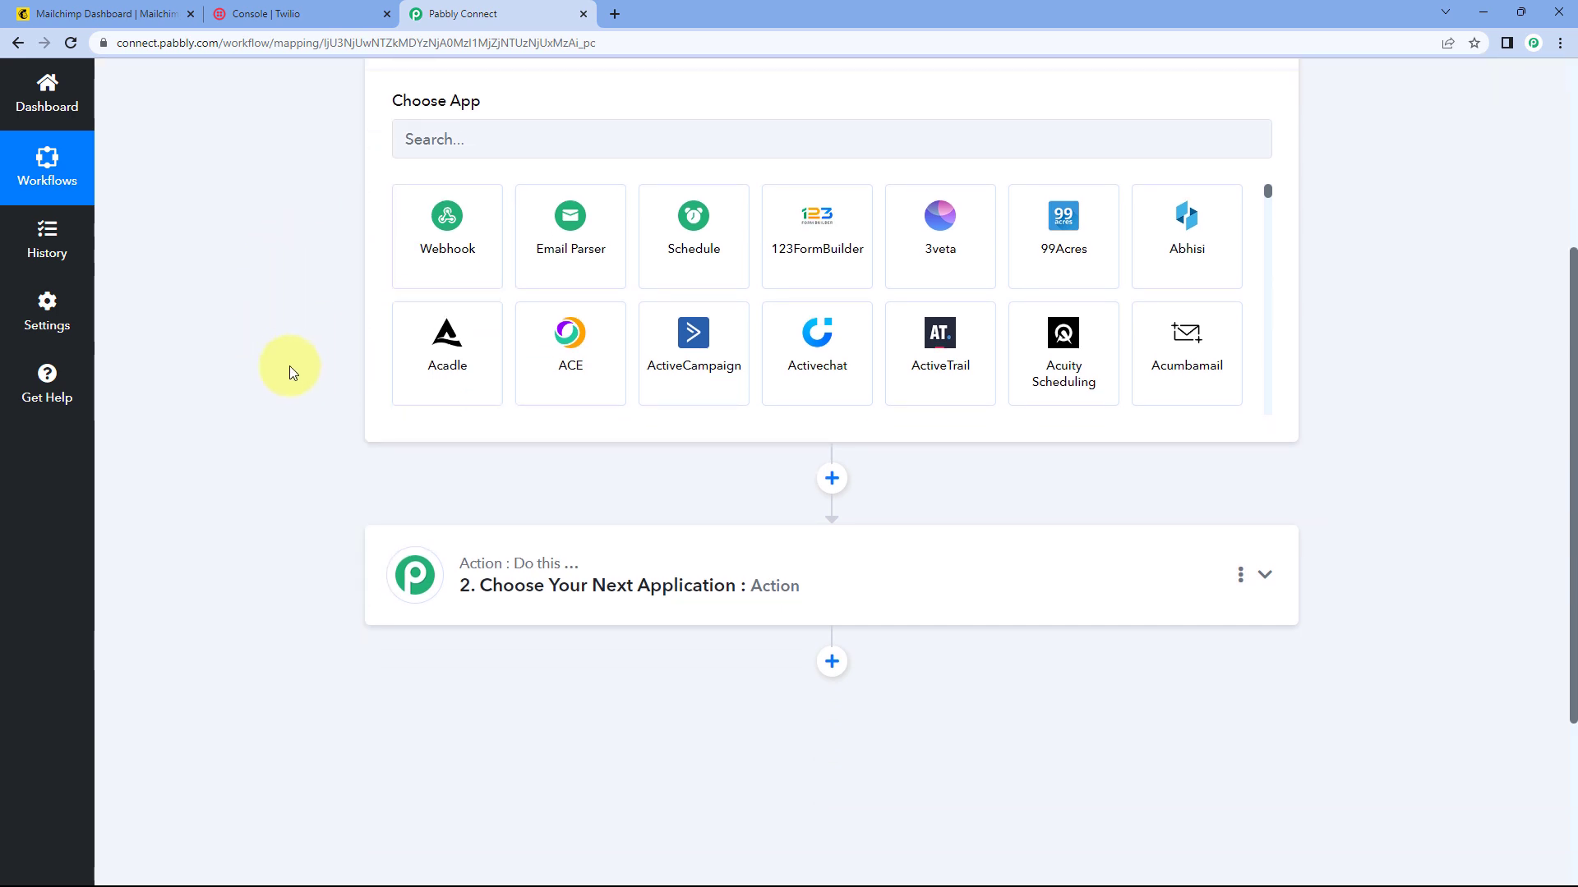
{"action": "scroll", "coordinate": [333, 378], "scroll_direction": "down", "scroll_amount": 1}
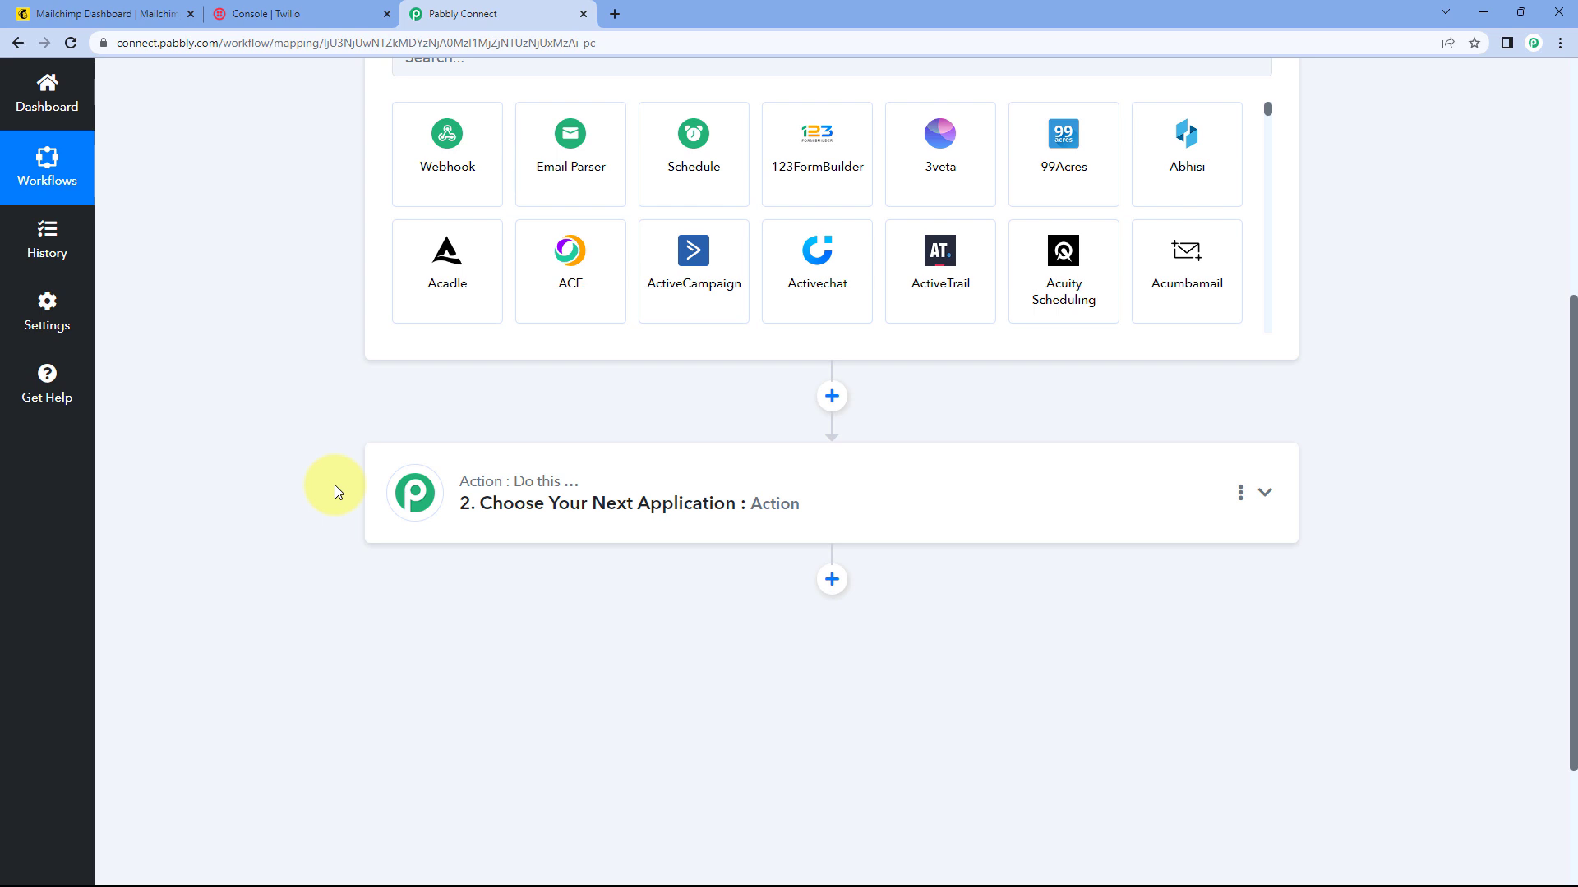
{"action": "scroll", "coordinate": [327, 494], "scroll_direction": "up", "scroll_amount": 3}
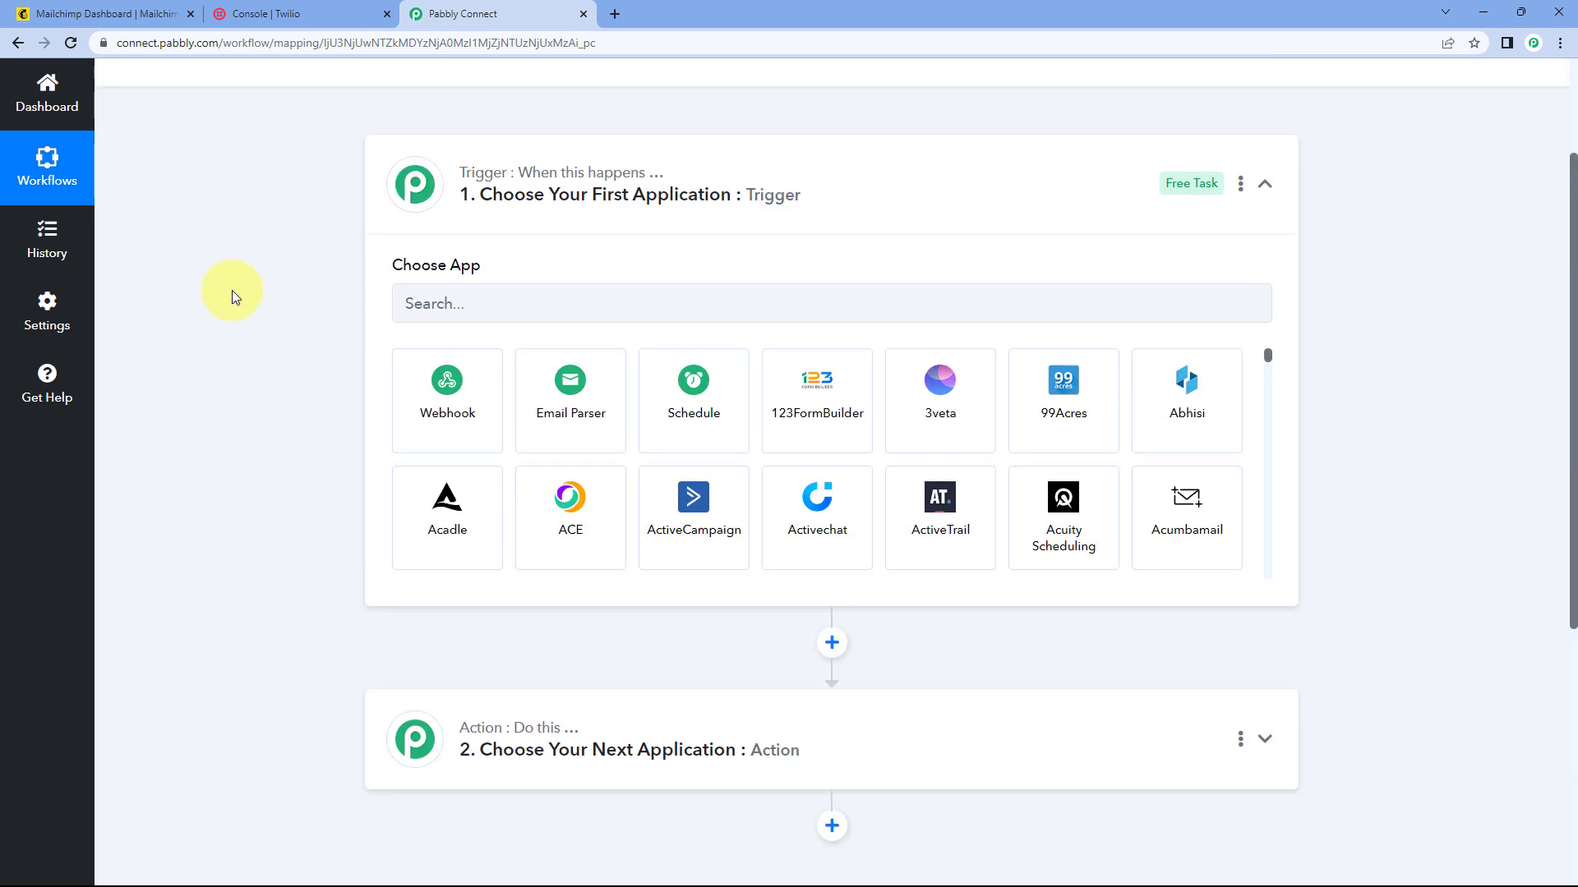
{"action": "left_click", "coordinate": [141, 13]}
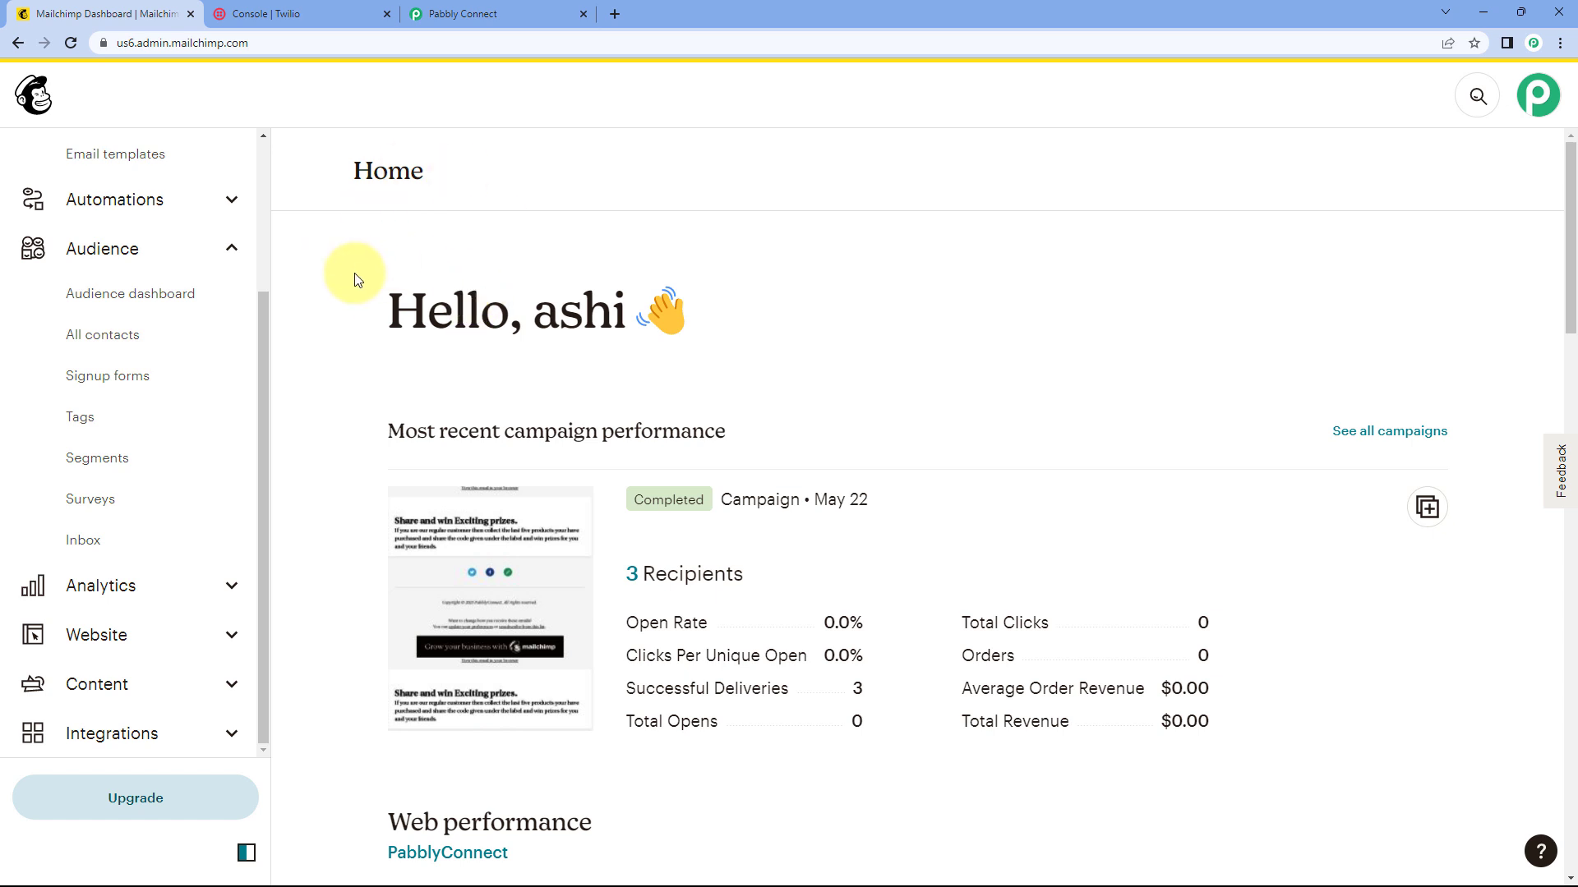
{"action": "left_click", "coordinate": [529, 14]}
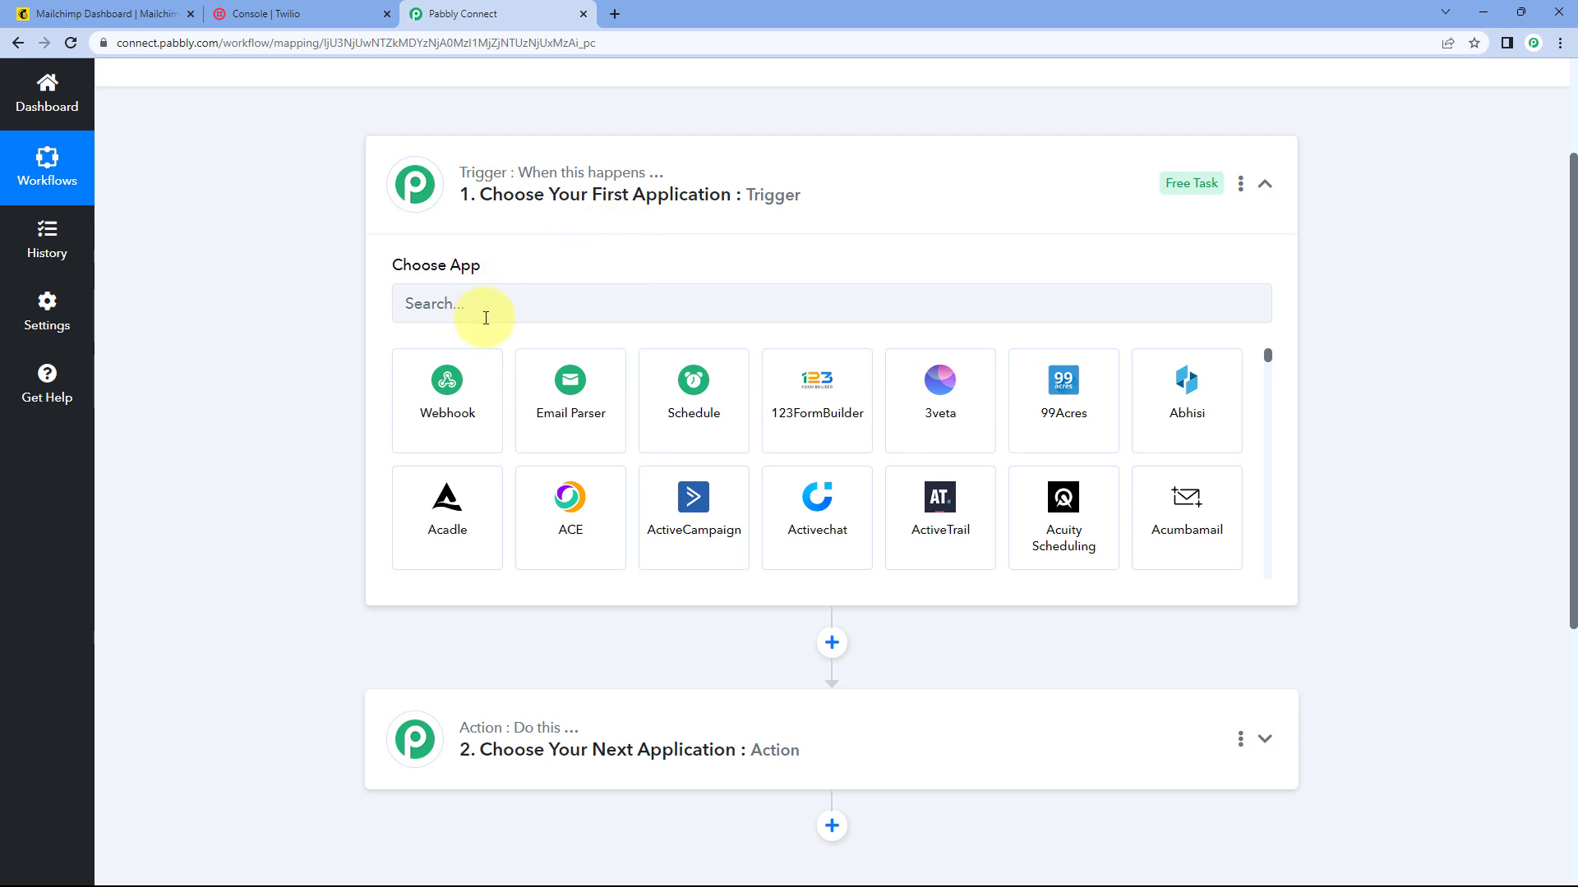
Set the workflow's trigger application to MailChimp with New Campaign as the trigger event.
{"action": "left_click", "coordinate": [442, 316]}
{"action": "type", "text": "Mailchimp"}
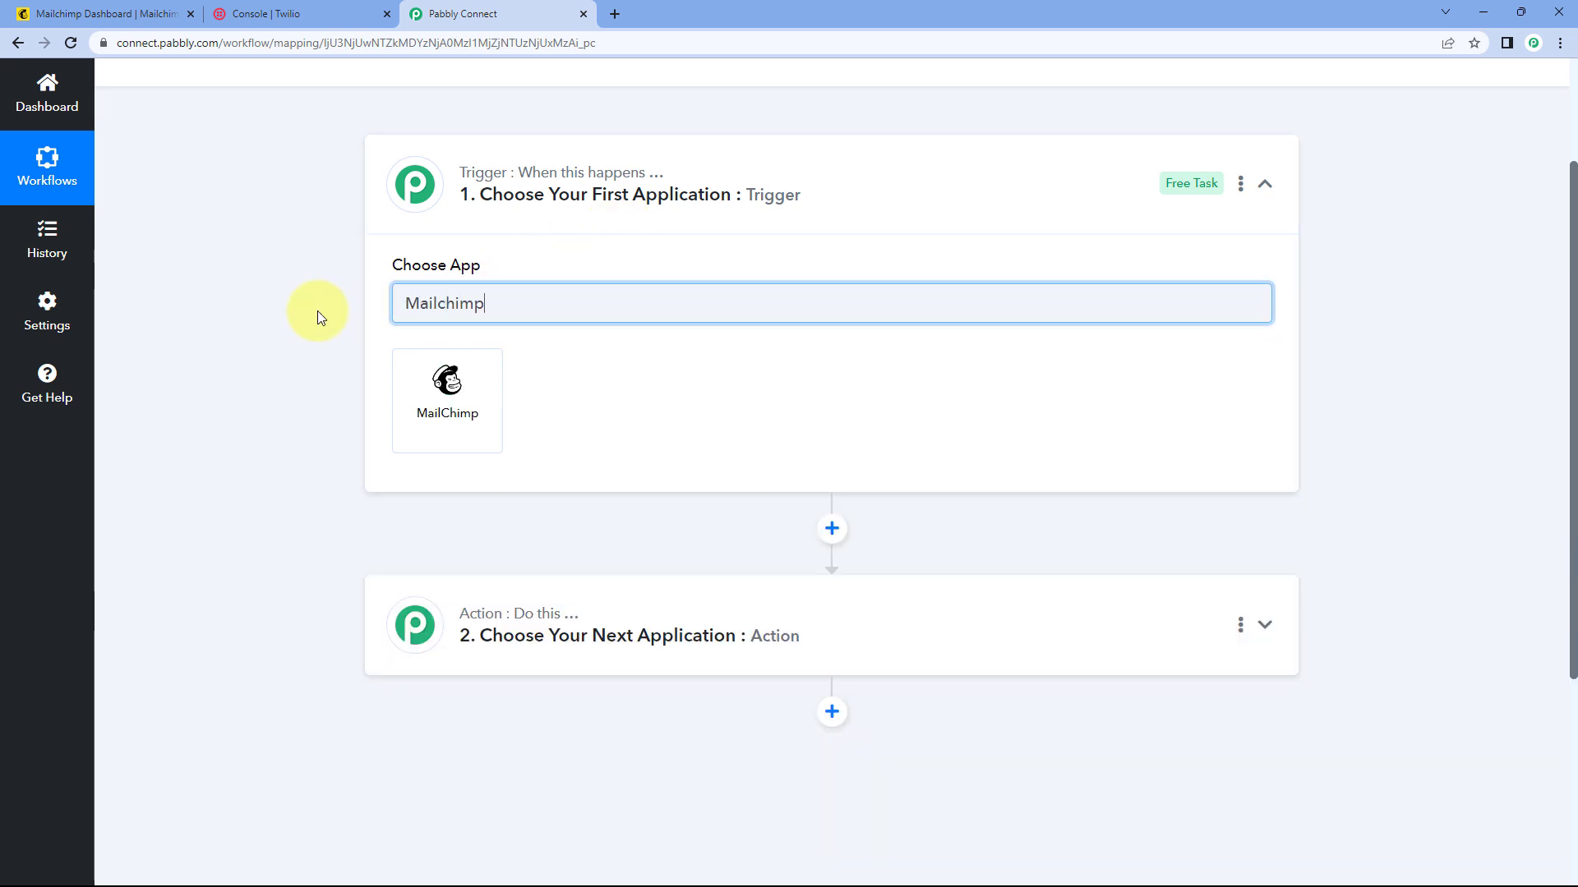
{"action": "left_click", "coordinate": [418, 428]}
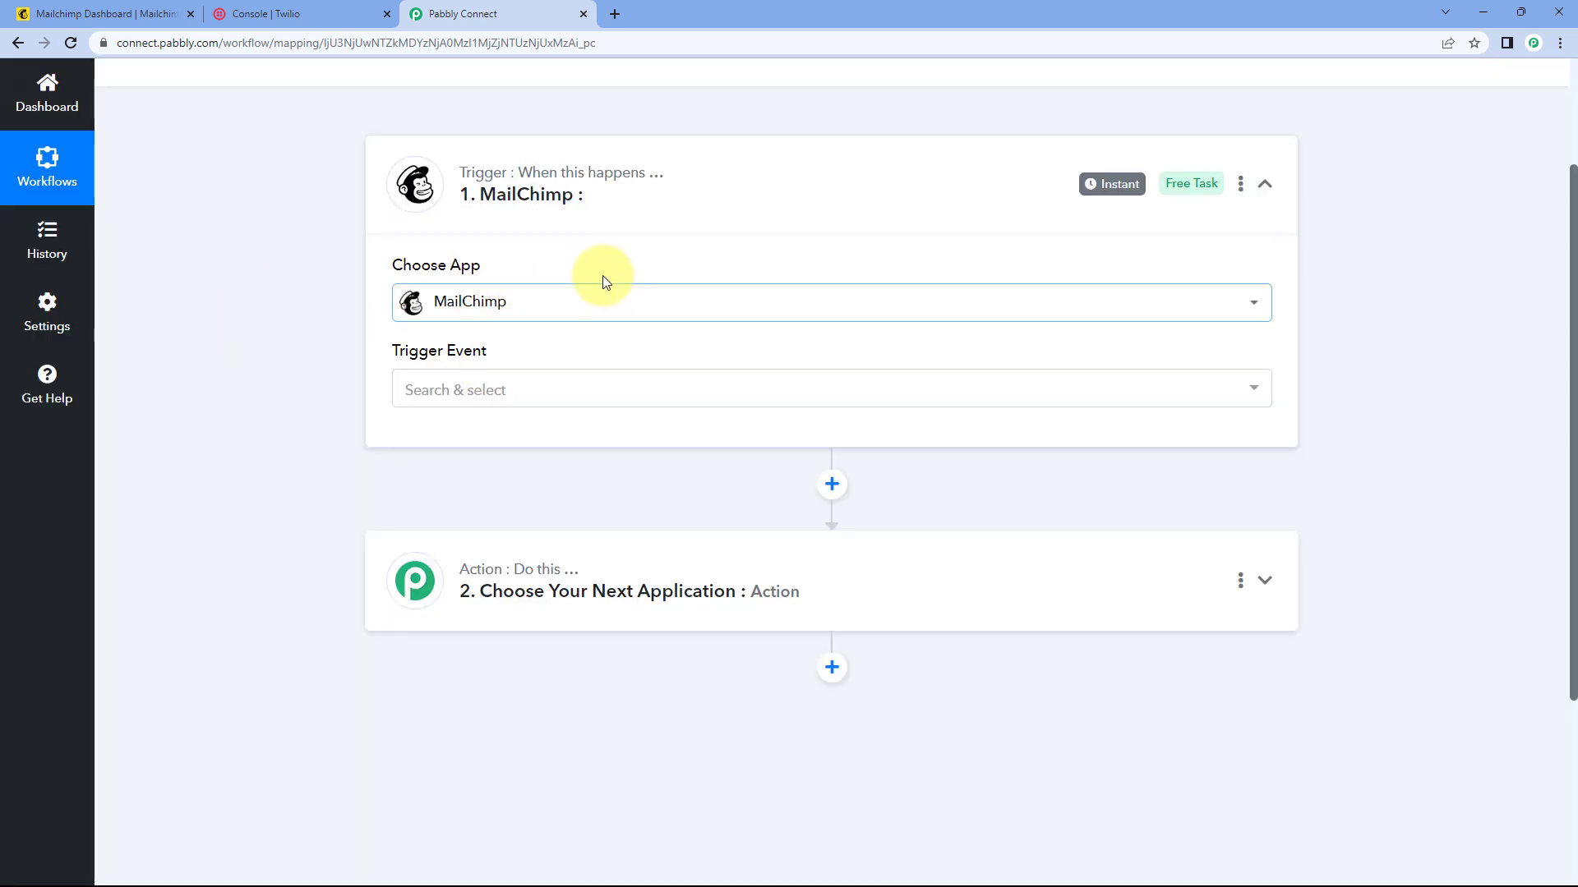
{"action": "scroll", "coordinate": [412, 298], "scroll_direction": "down", "scroll_amount": 2}
{"action": "left_click", "coordinate": [561, 230]}
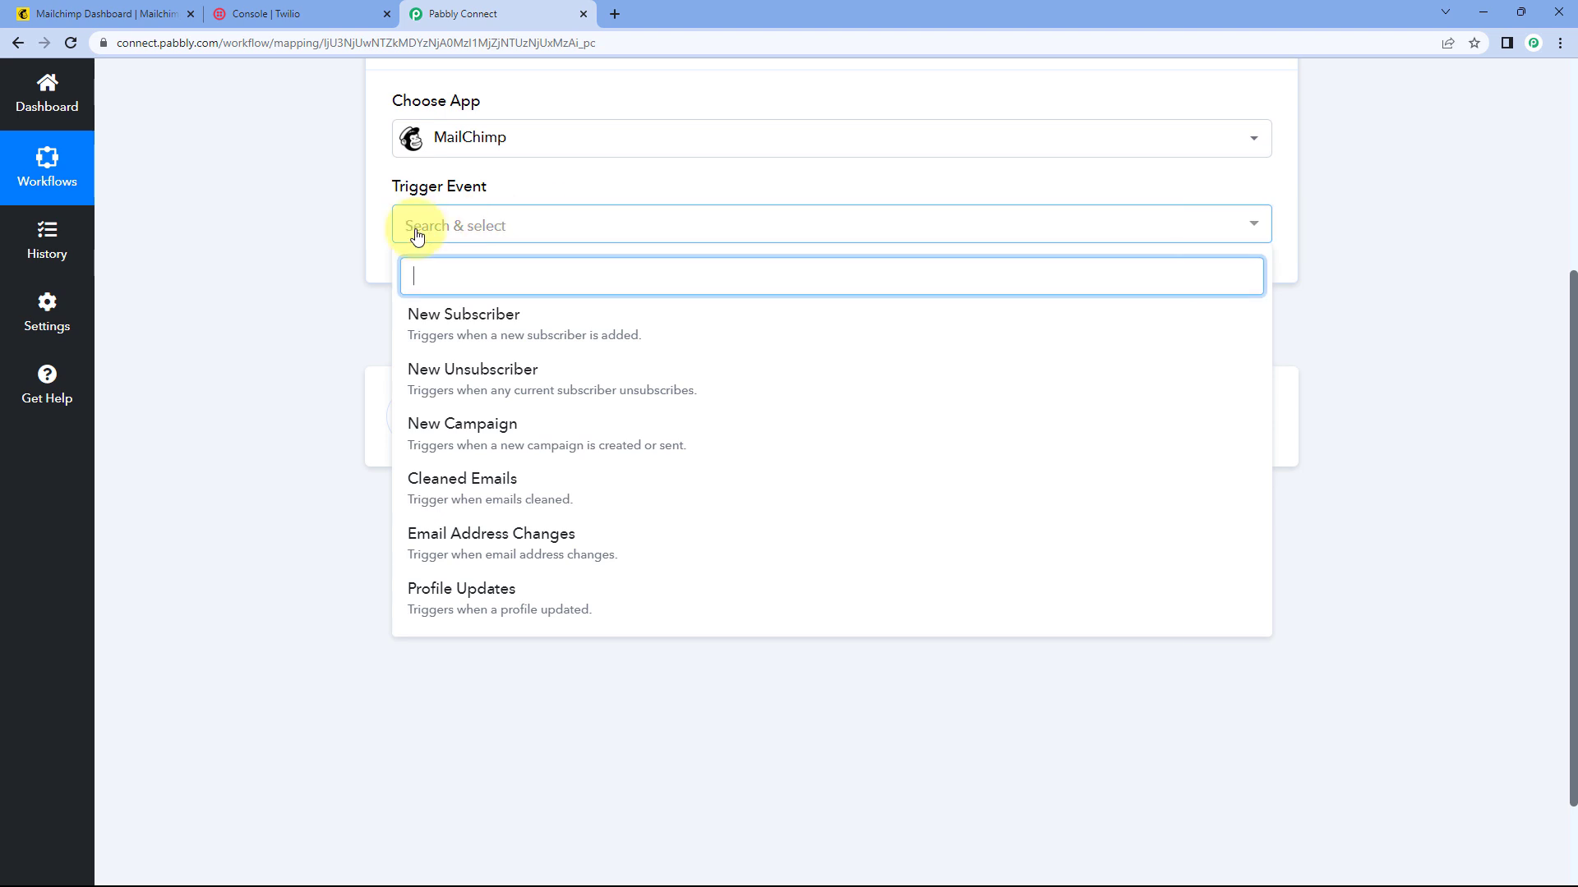
{"action": "left_click", "coordinate": [490, 433]}
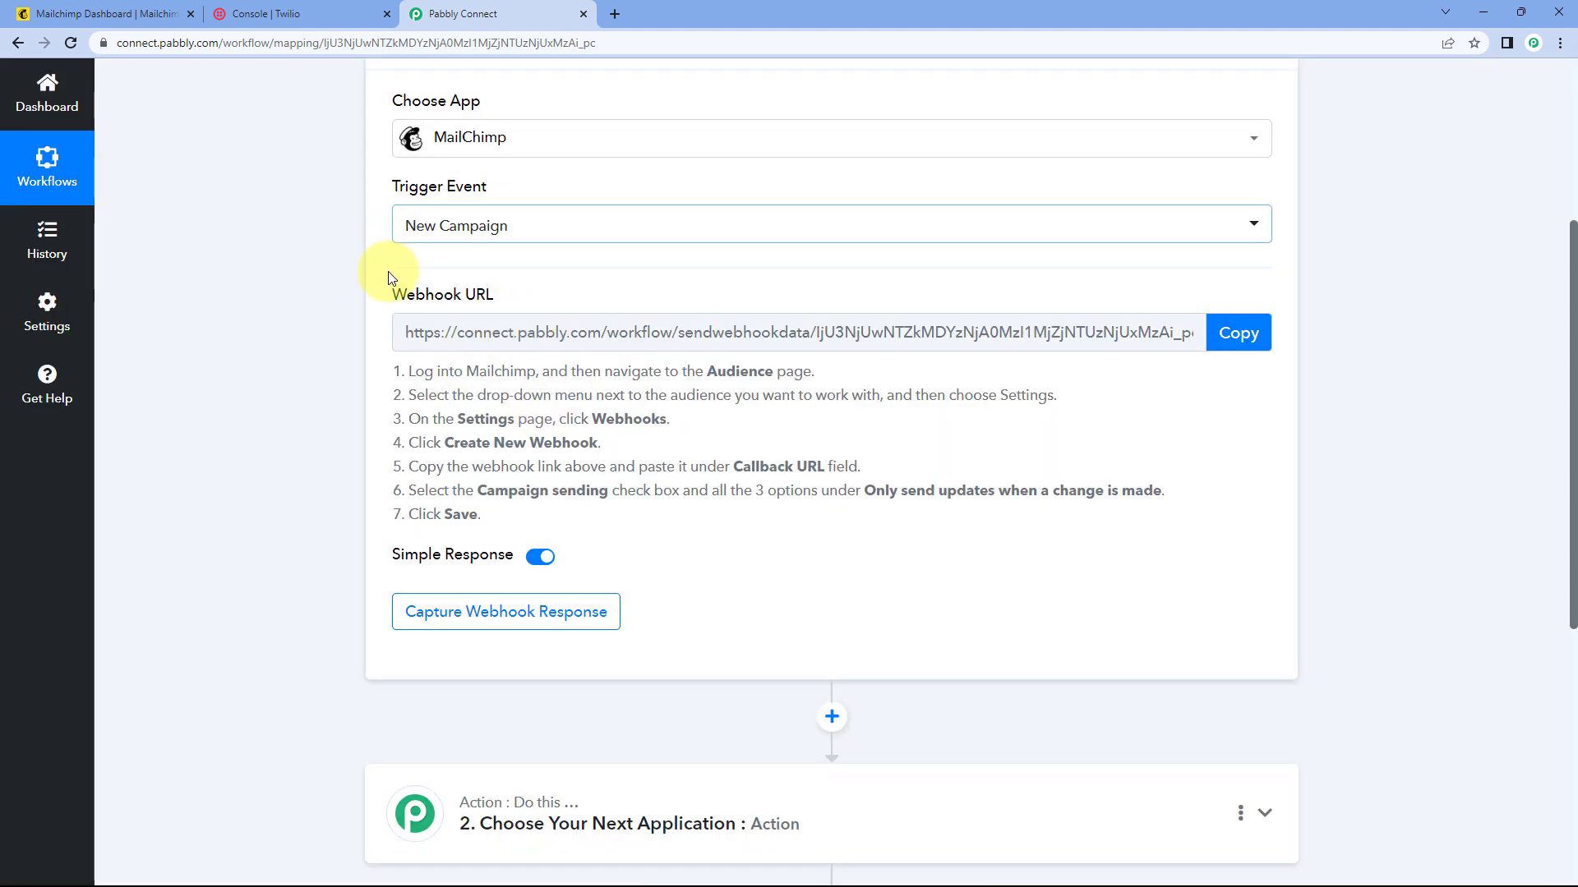
{"action": "left_click", "coordinate": [566, 263]}
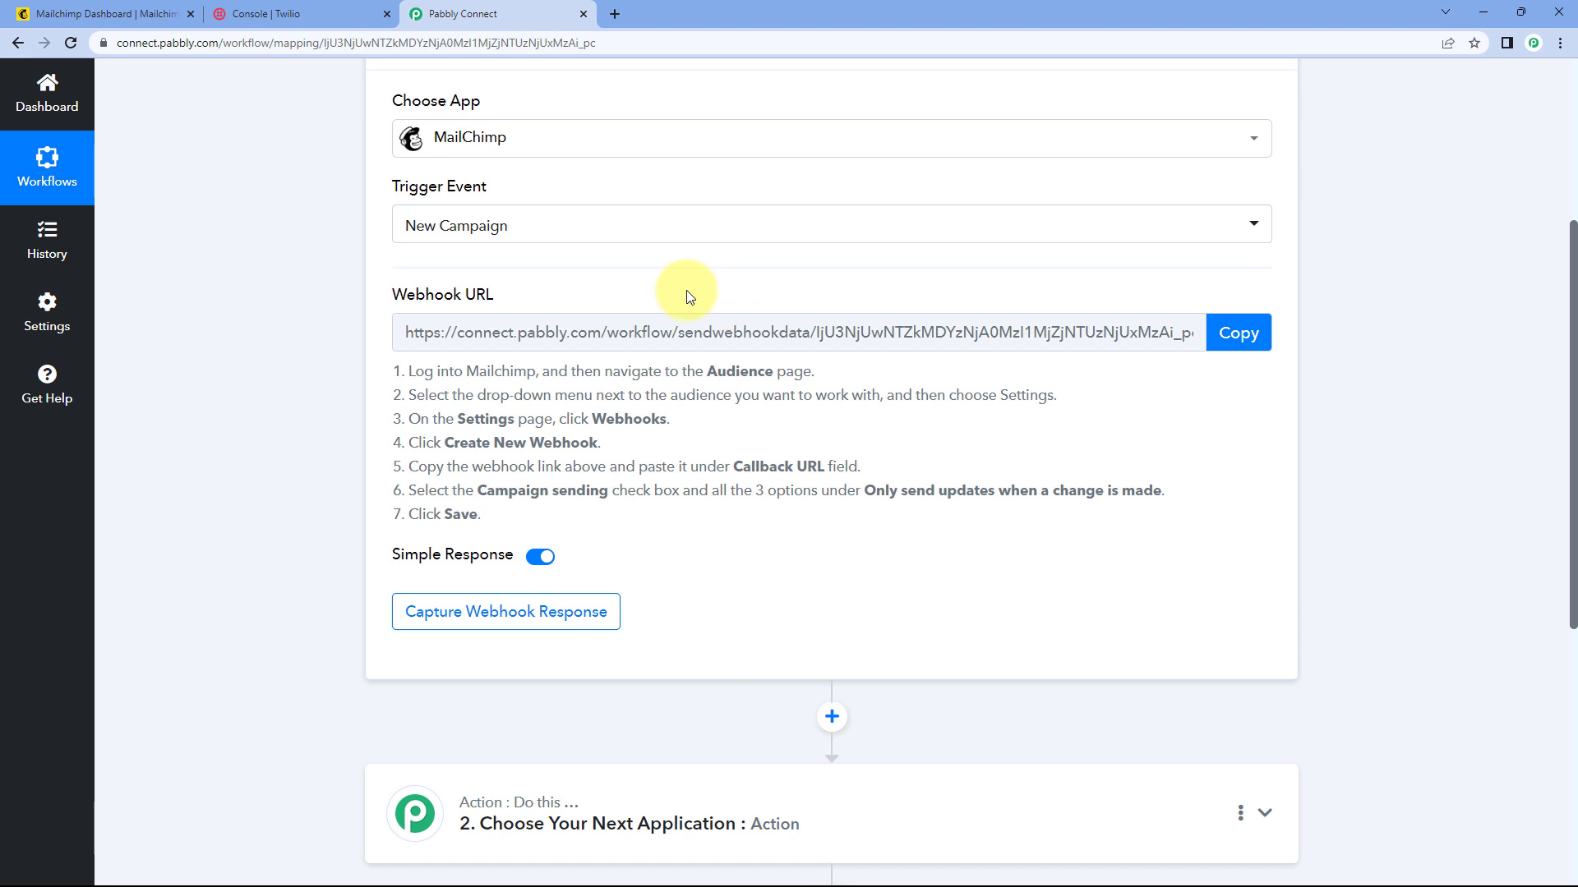
Copy the trigger's webhook URL and switch to Mailchimp to open the audience dashboard.
{"action": "left_click", "coordinate": [1239, 332]}
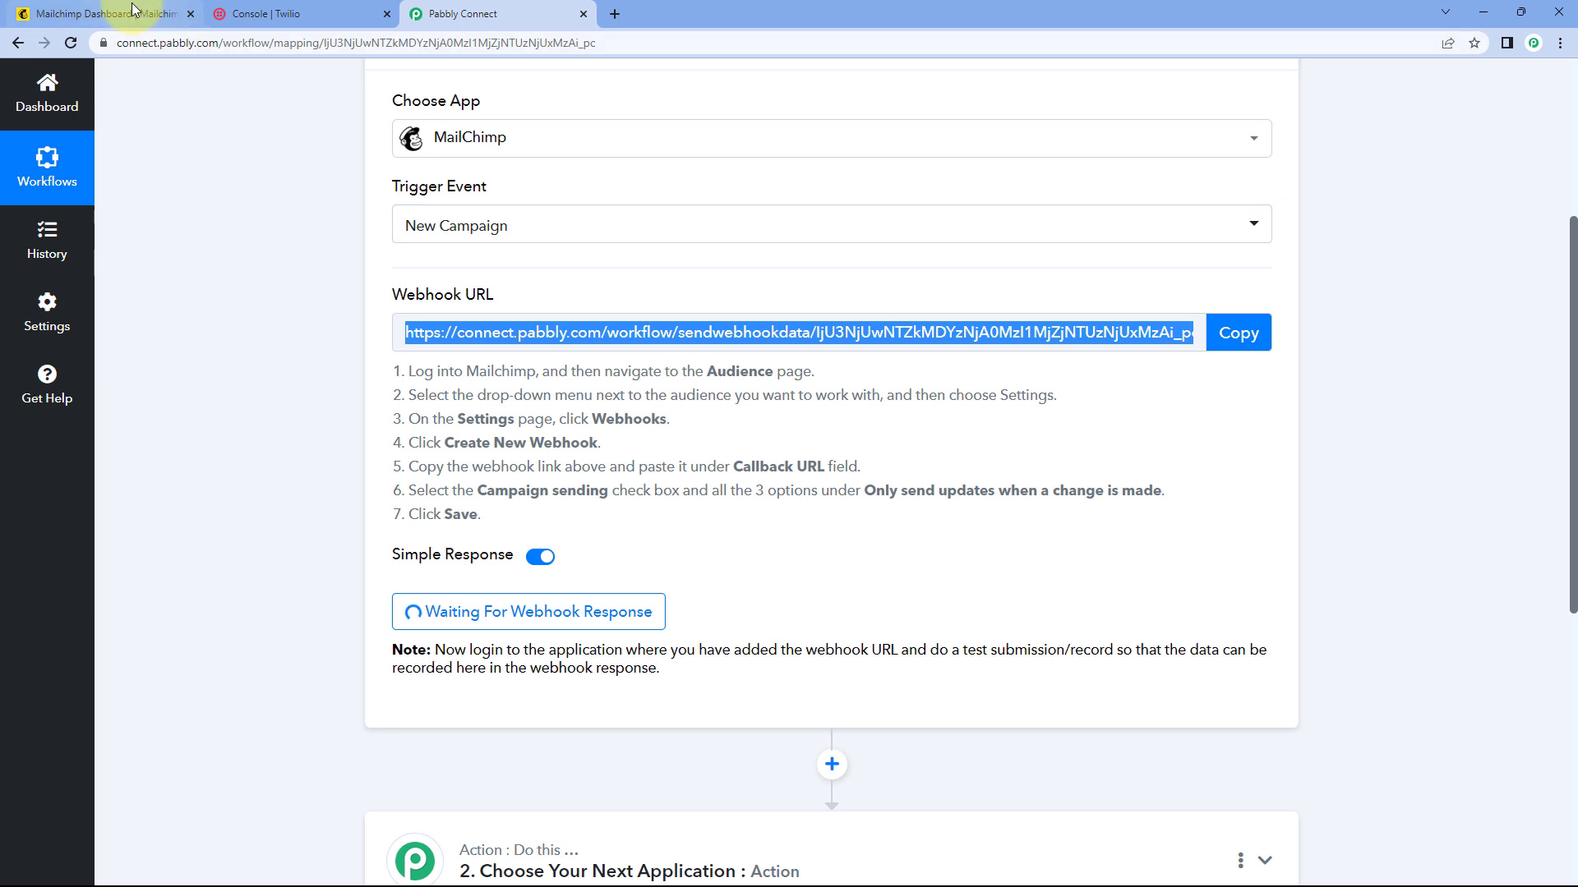
{"action": "left_click", "coordinate": [99, 13]}
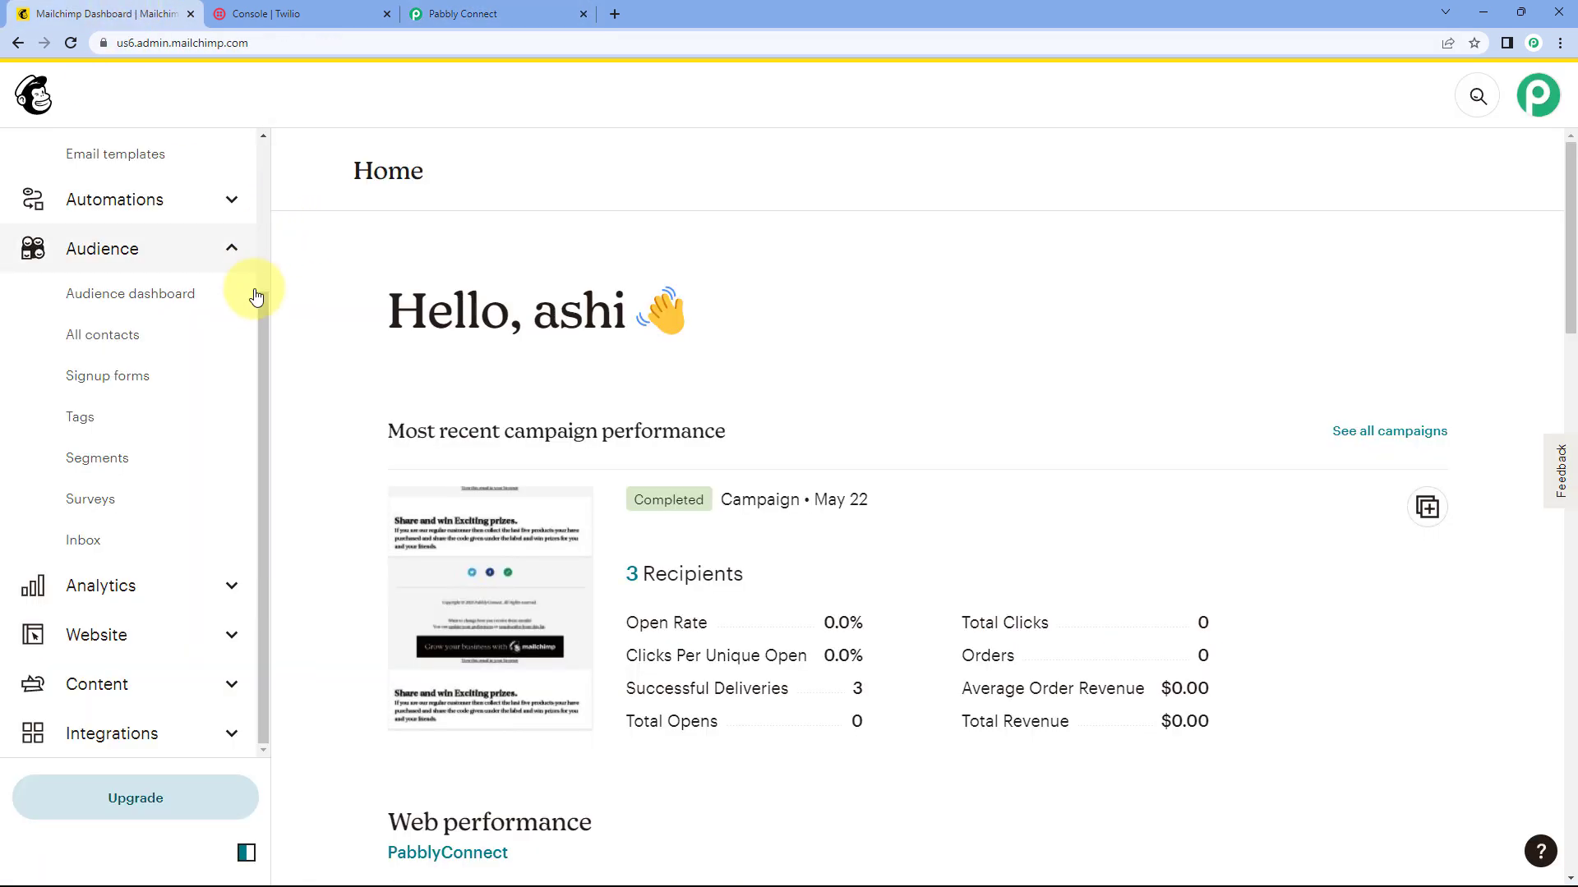
{"action": "left_click", "coordinate": [122, 251]}
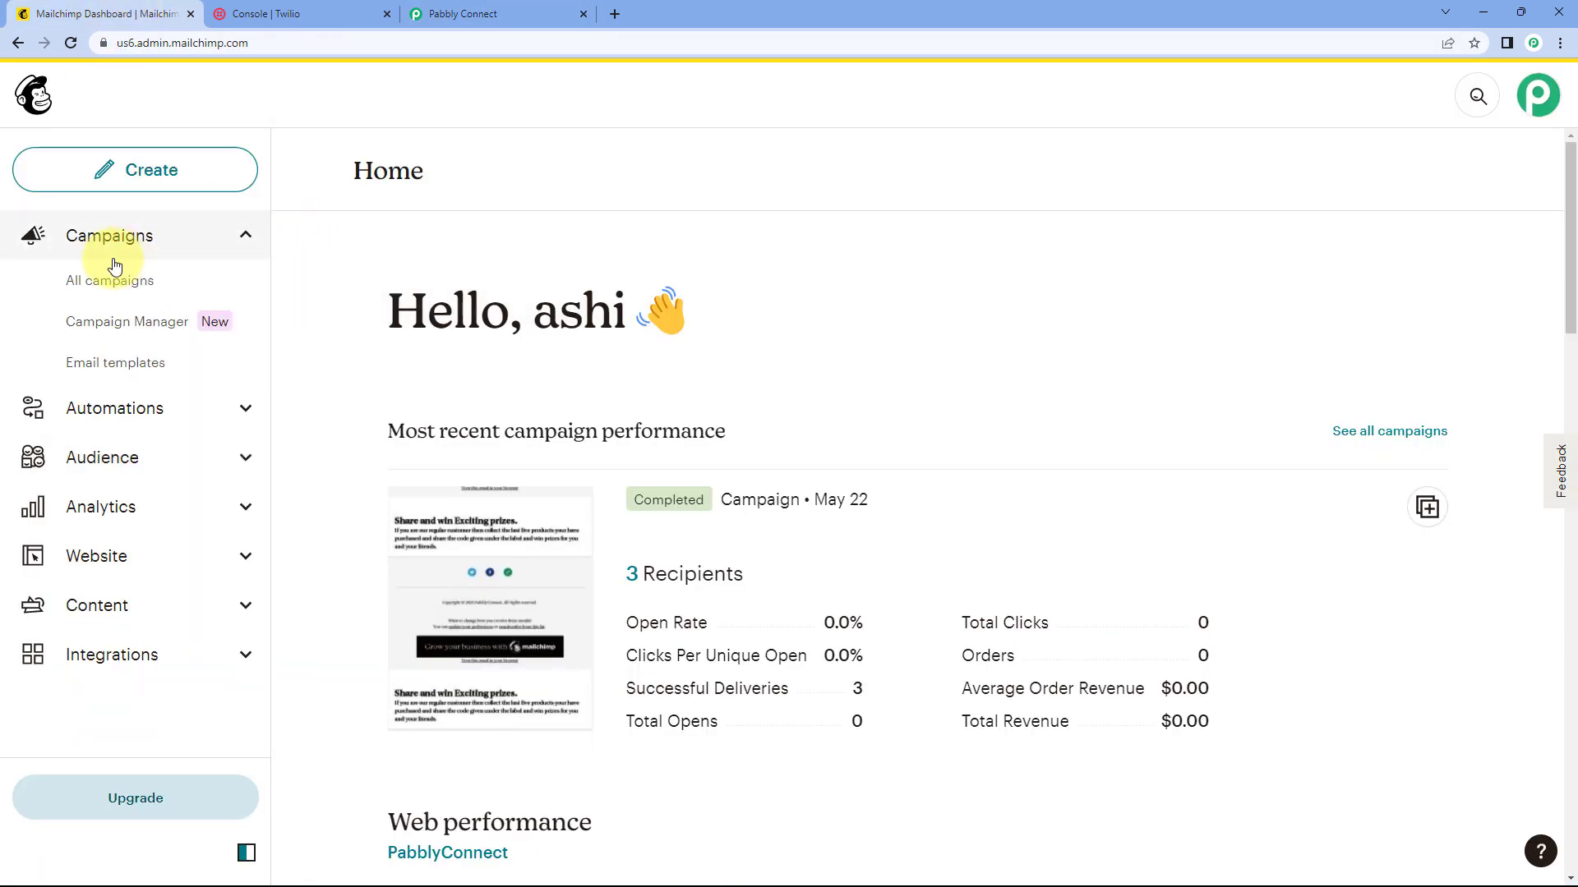
{"action": "left_click", "coordinate": [105, 456]}
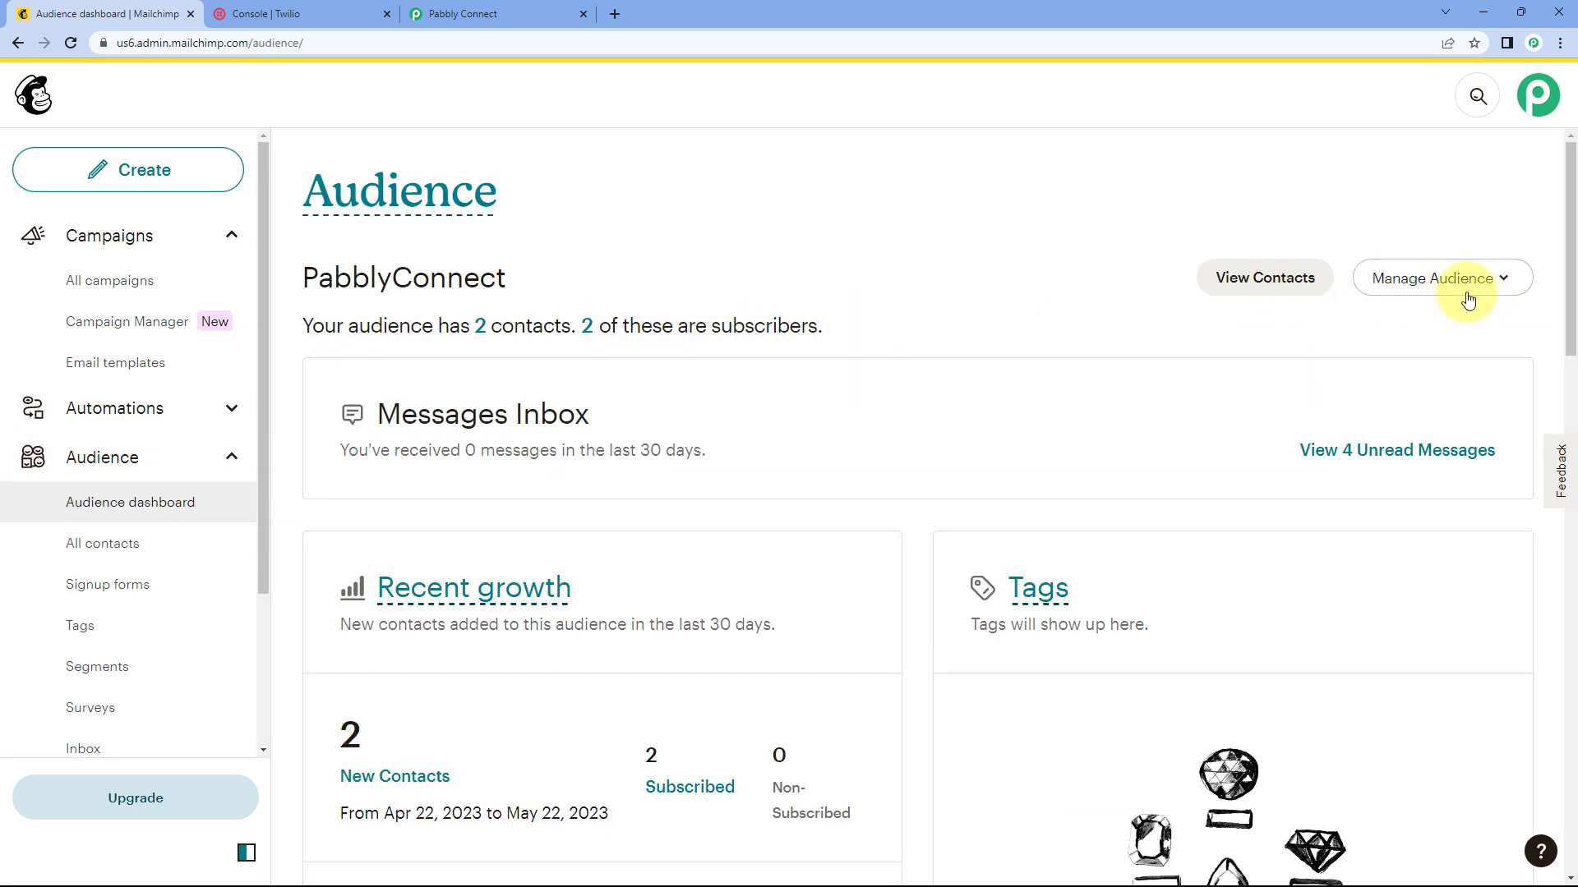
Go to the Webhooks page in the PabblyConnect audience's settings and start creating a new webhook.
{"action": "left_click", "coordinate": [1504, 282]}
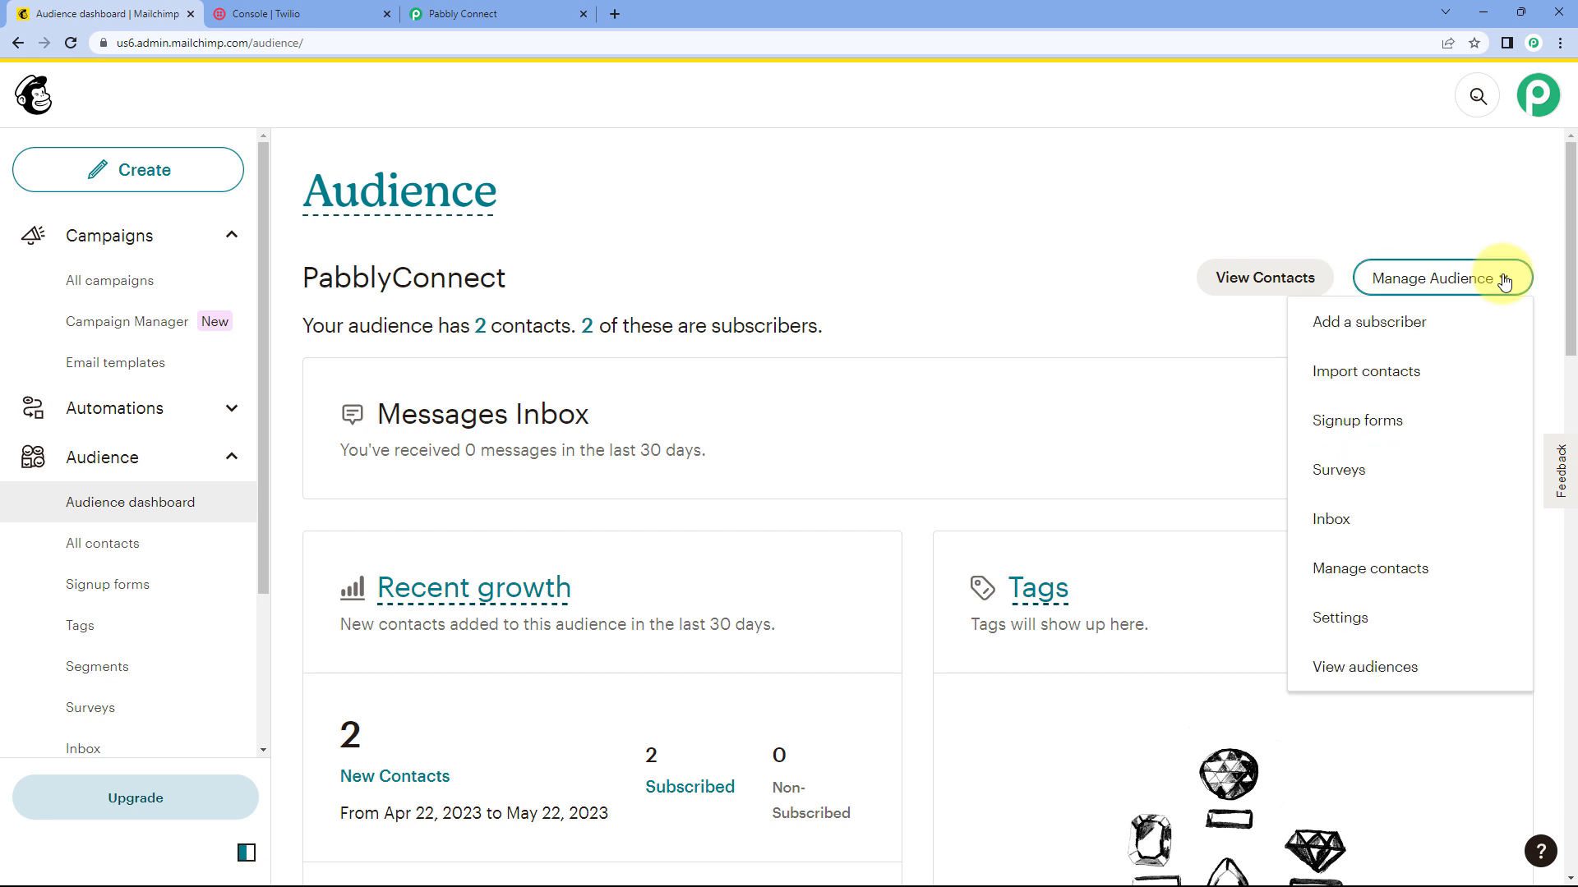
{"action": "left_click", "coordinate": [1340, 618]}
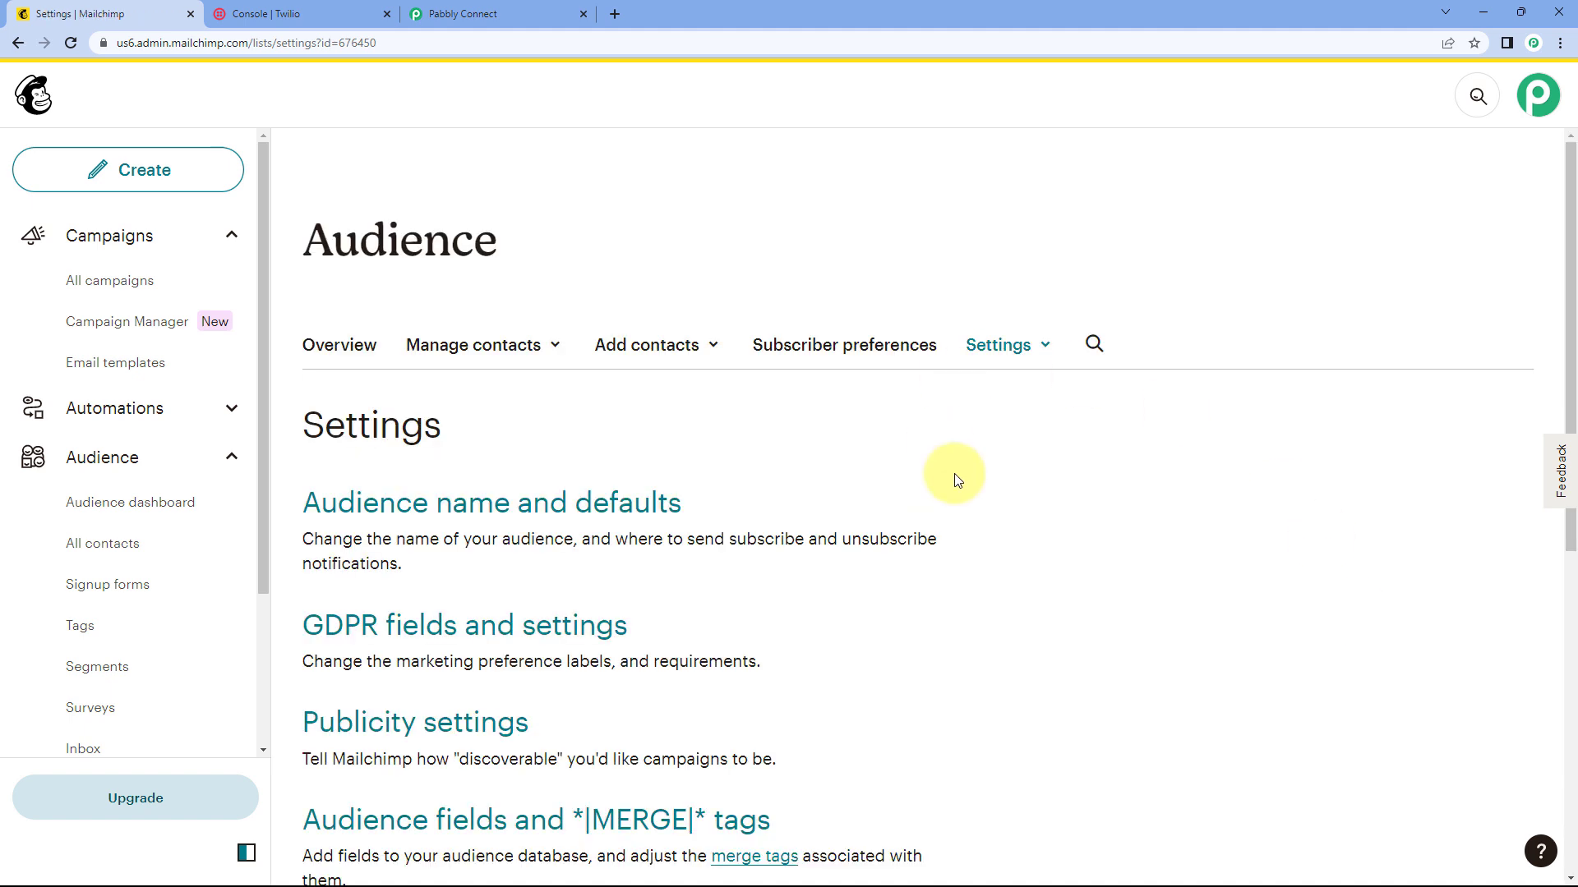
{"action": "left_click", "coordinate": [1021, 498]}
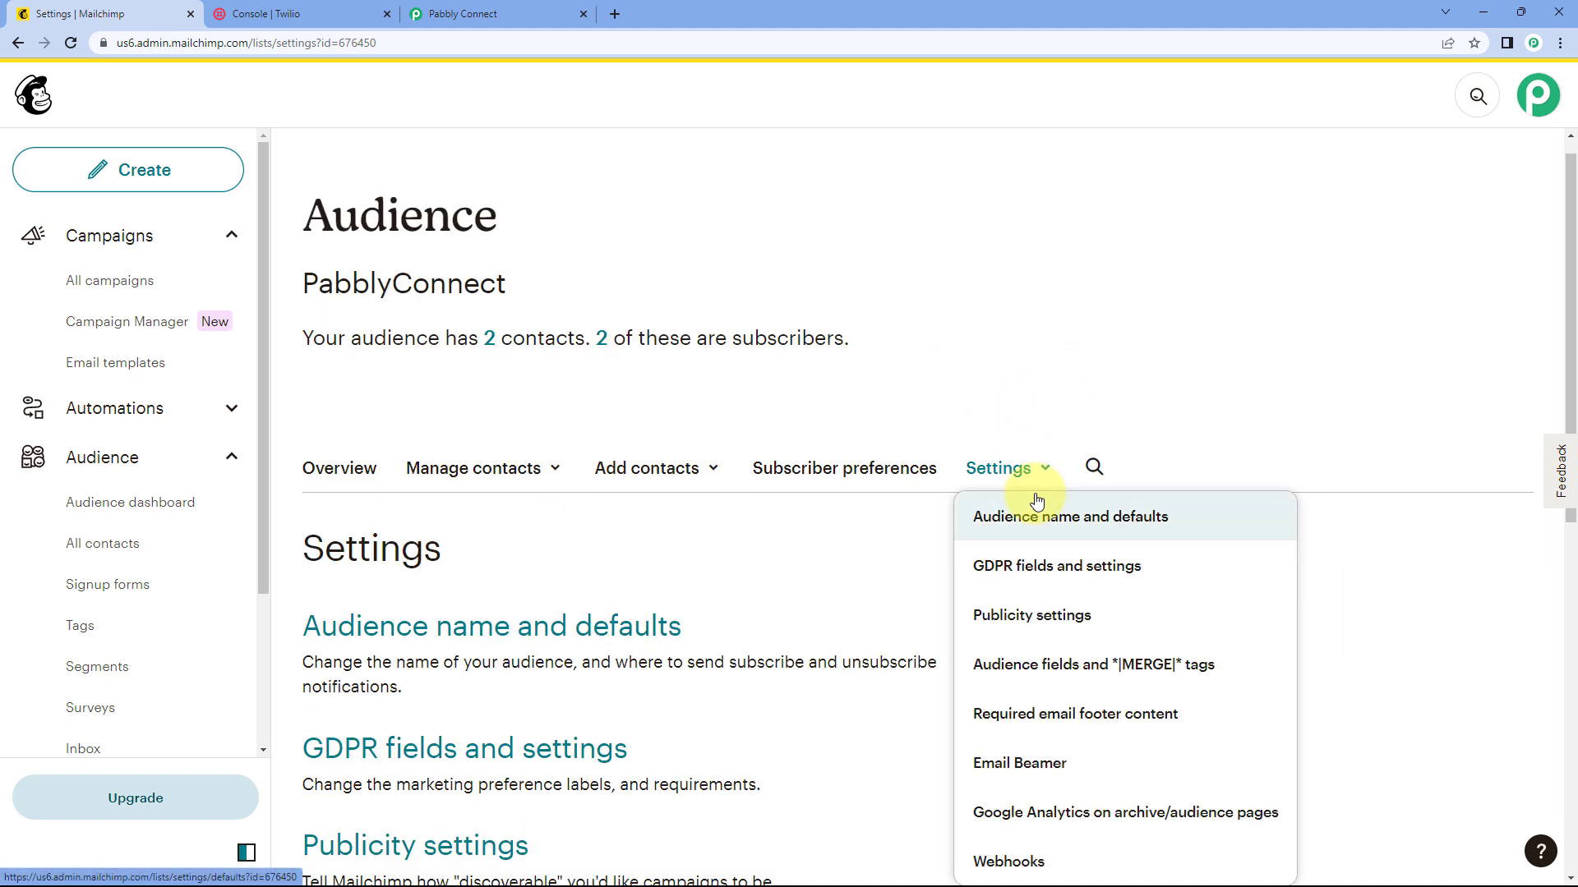
{"action": "scroll", "coordinate": [1007, 493], "scroll_direction": "down", "scroll_amount": 3}
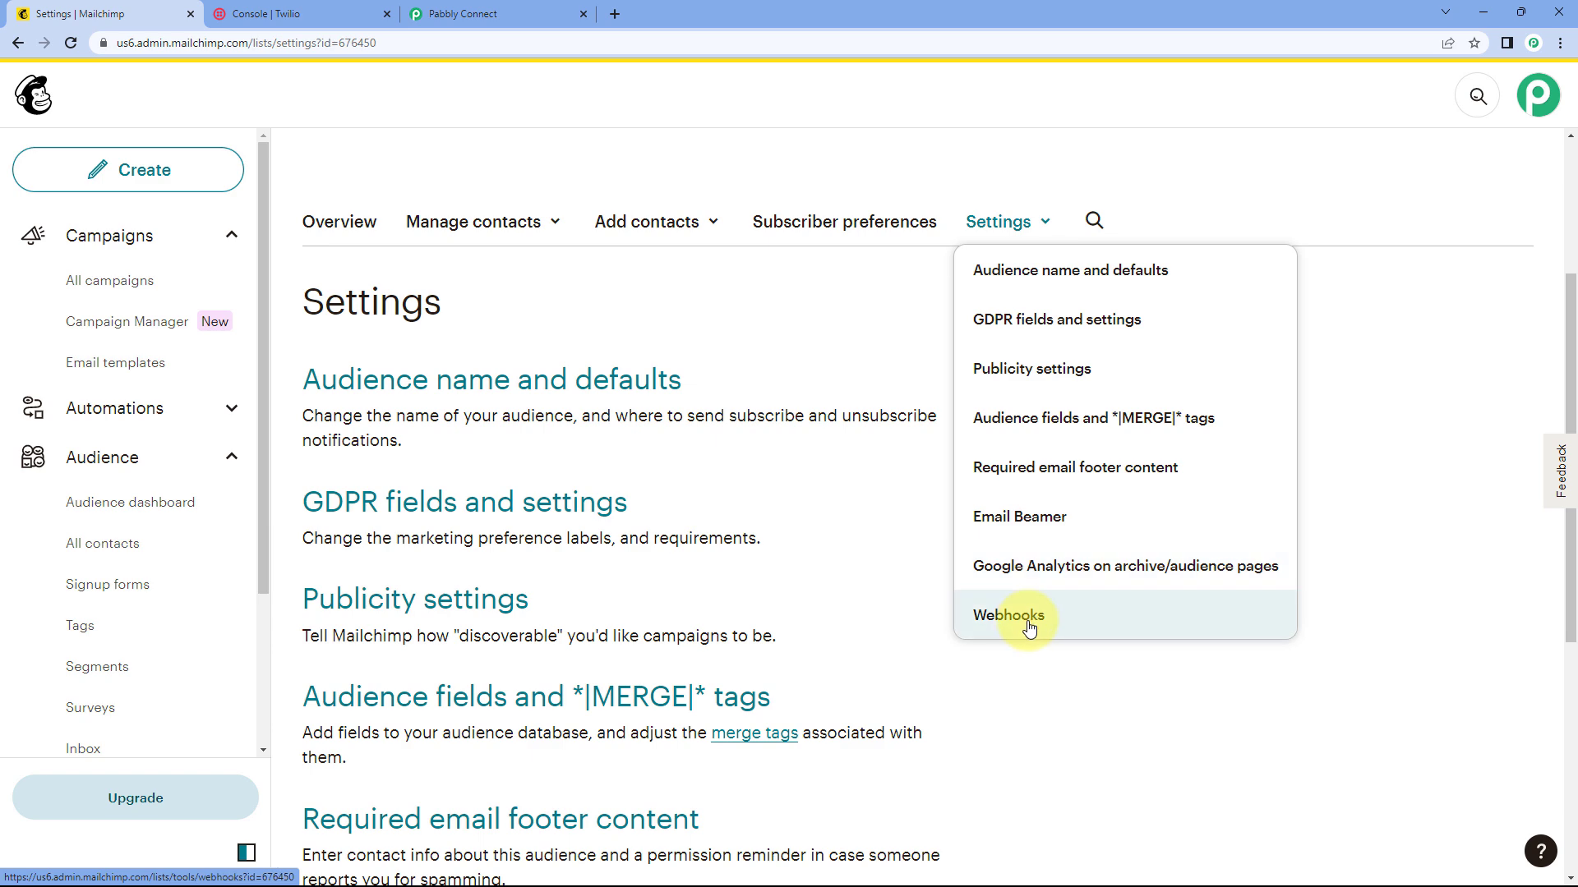
{"action": "left_click", "coordinate": [1027, 627]}
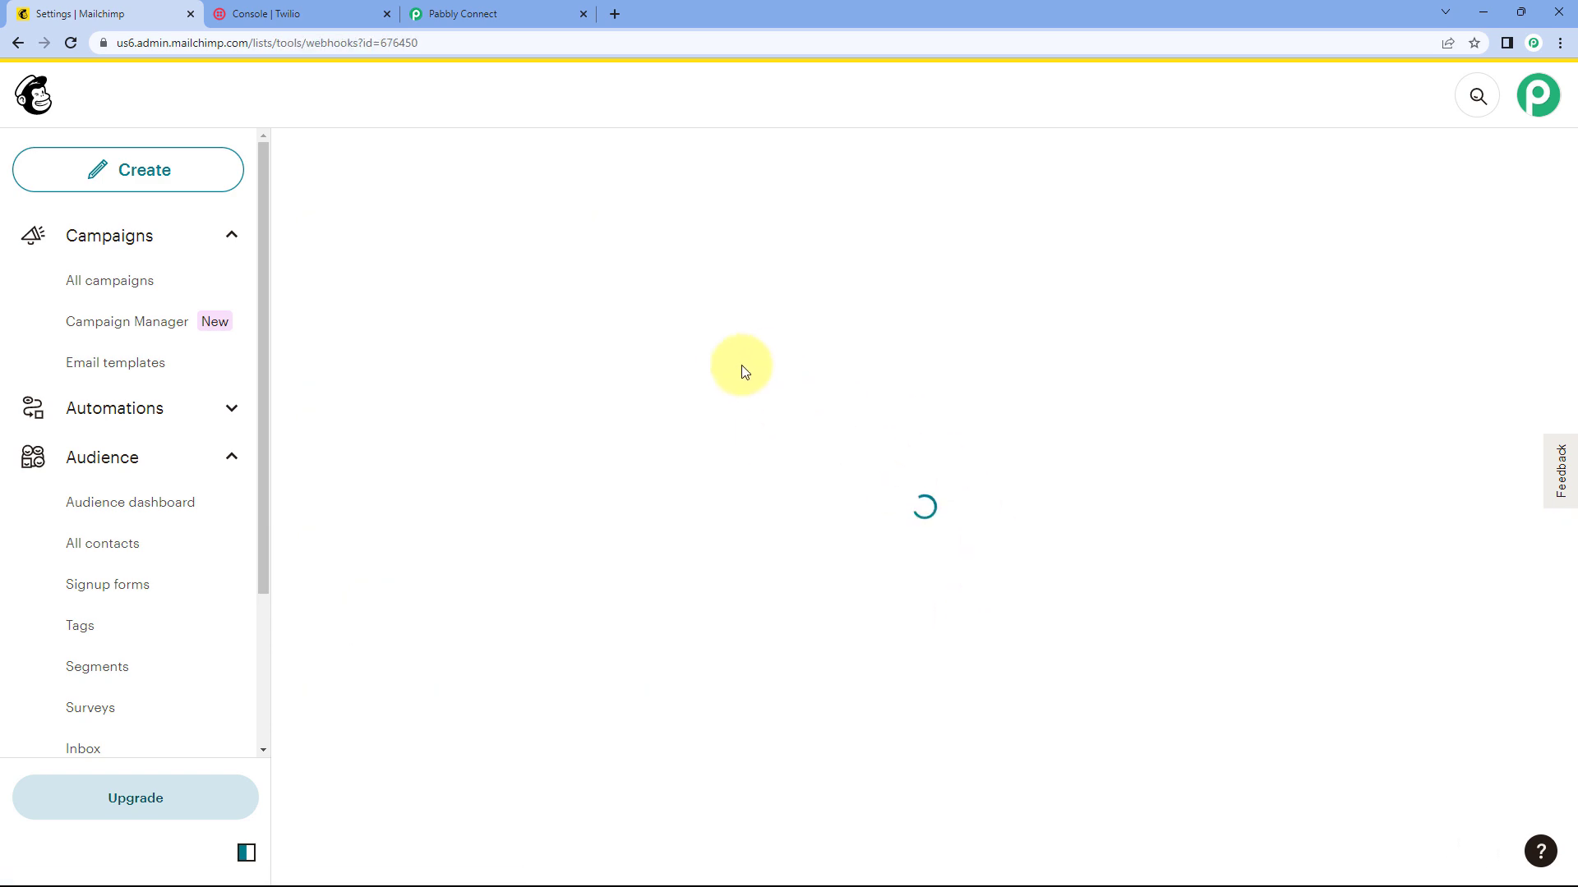
{"action": "scroll", "coordinate": [799, 535], "scroll_direction": "down", "scroll_amount": 3}
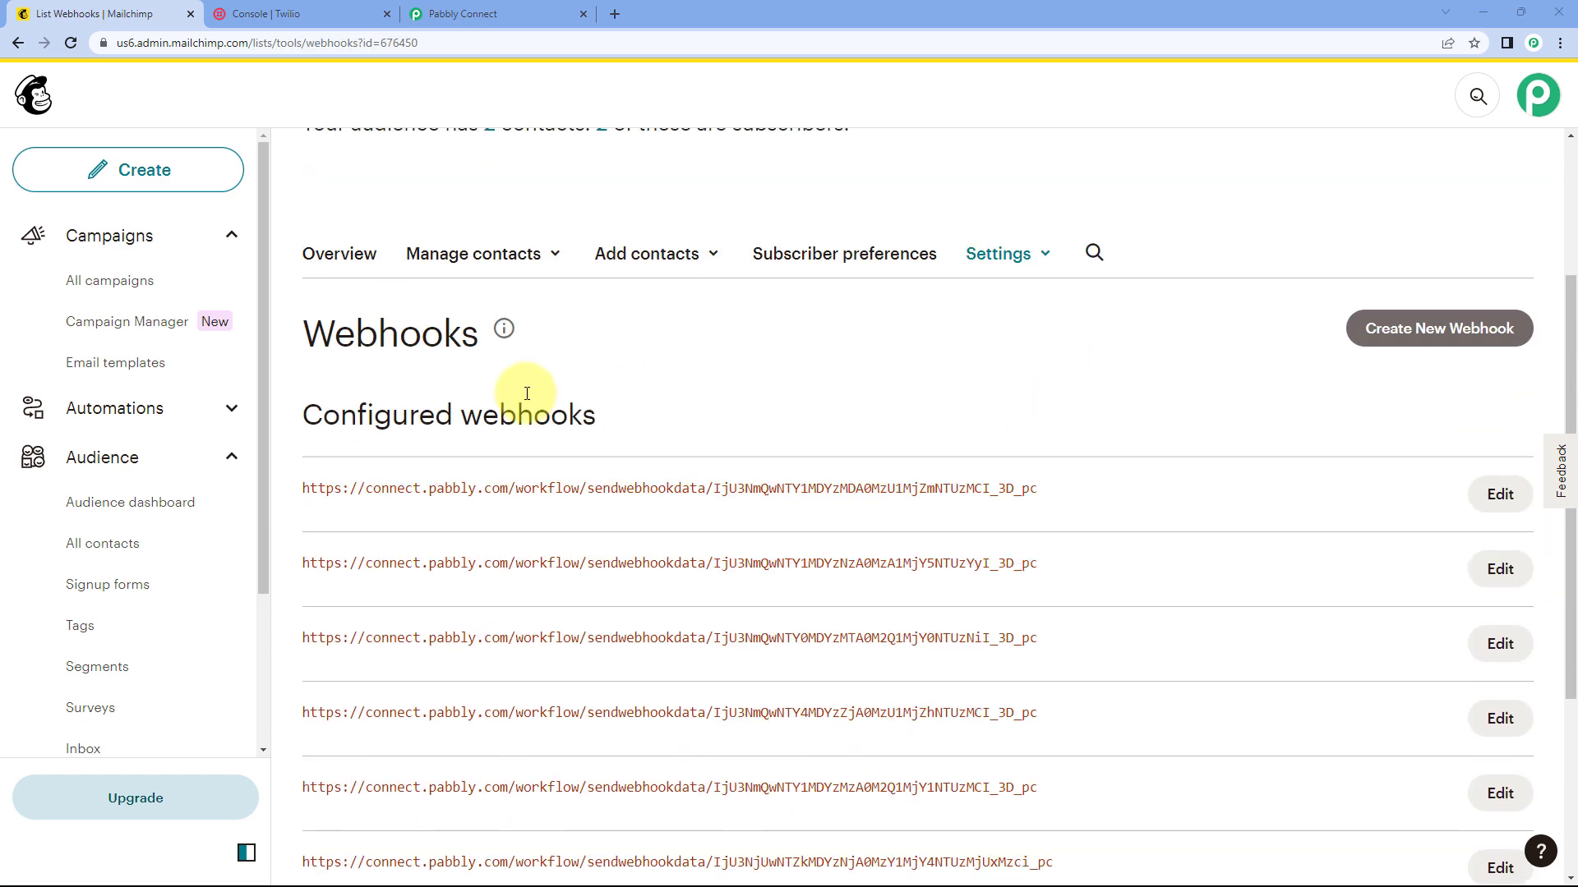
{"action": "left_click", "coordinate": [1383, 320]}
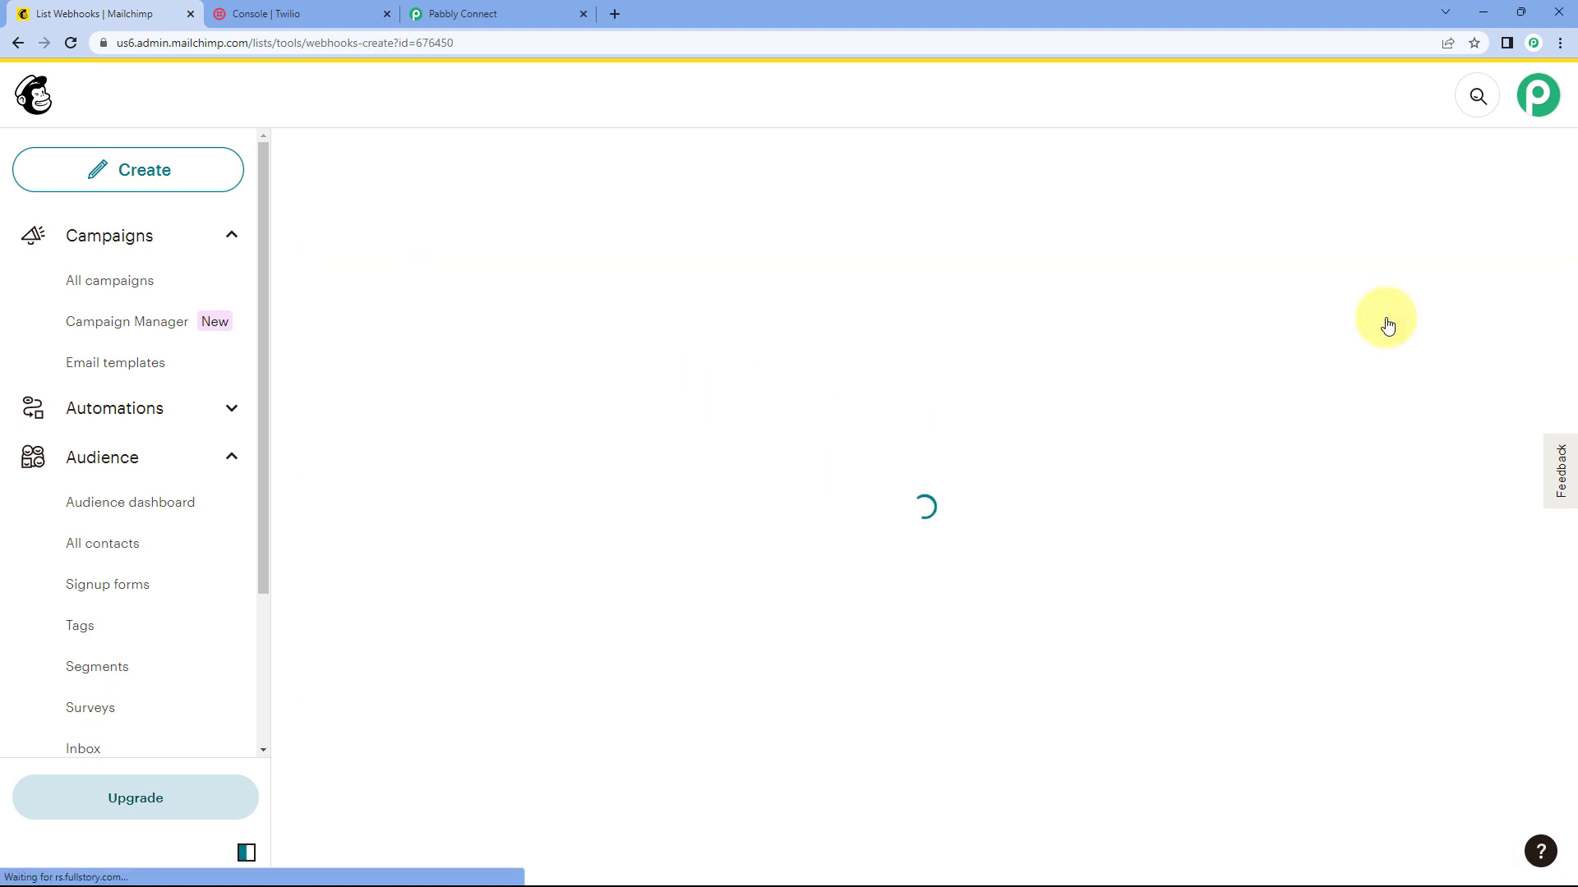
{"action": "scroll", "coordinate": [954, 435], "scroll_direction": "down", "scroll_amount": 3}
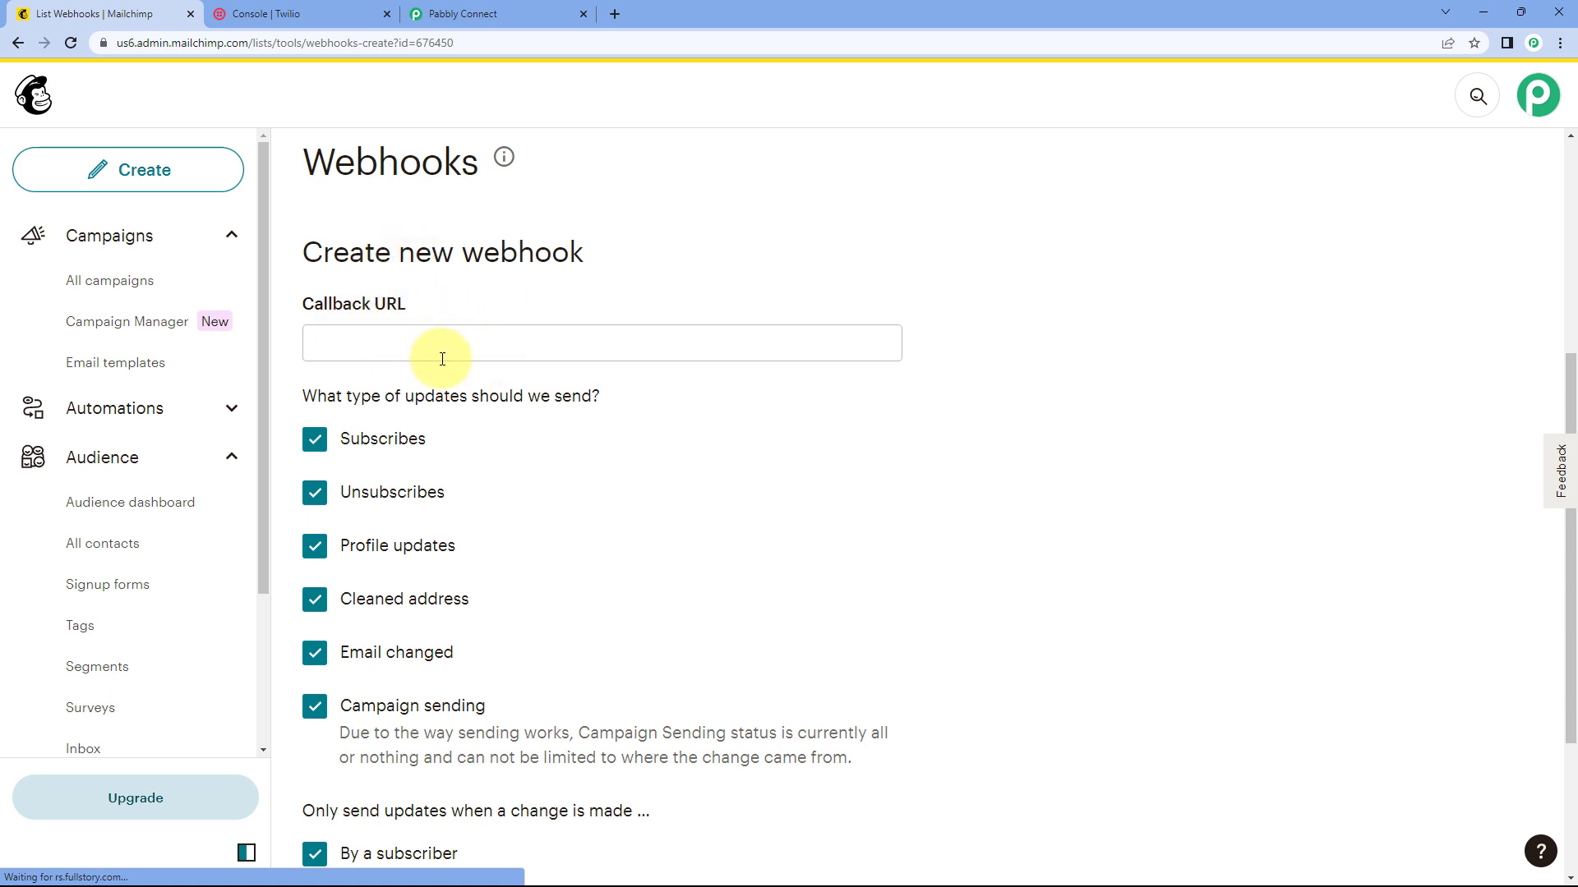
Copy the trigger's webhook URL from Pabbly Connect and paste it as the Callback URL of the new Mailchimp webhook.
{"action": "left_click", "coordinate": [510, 6]}
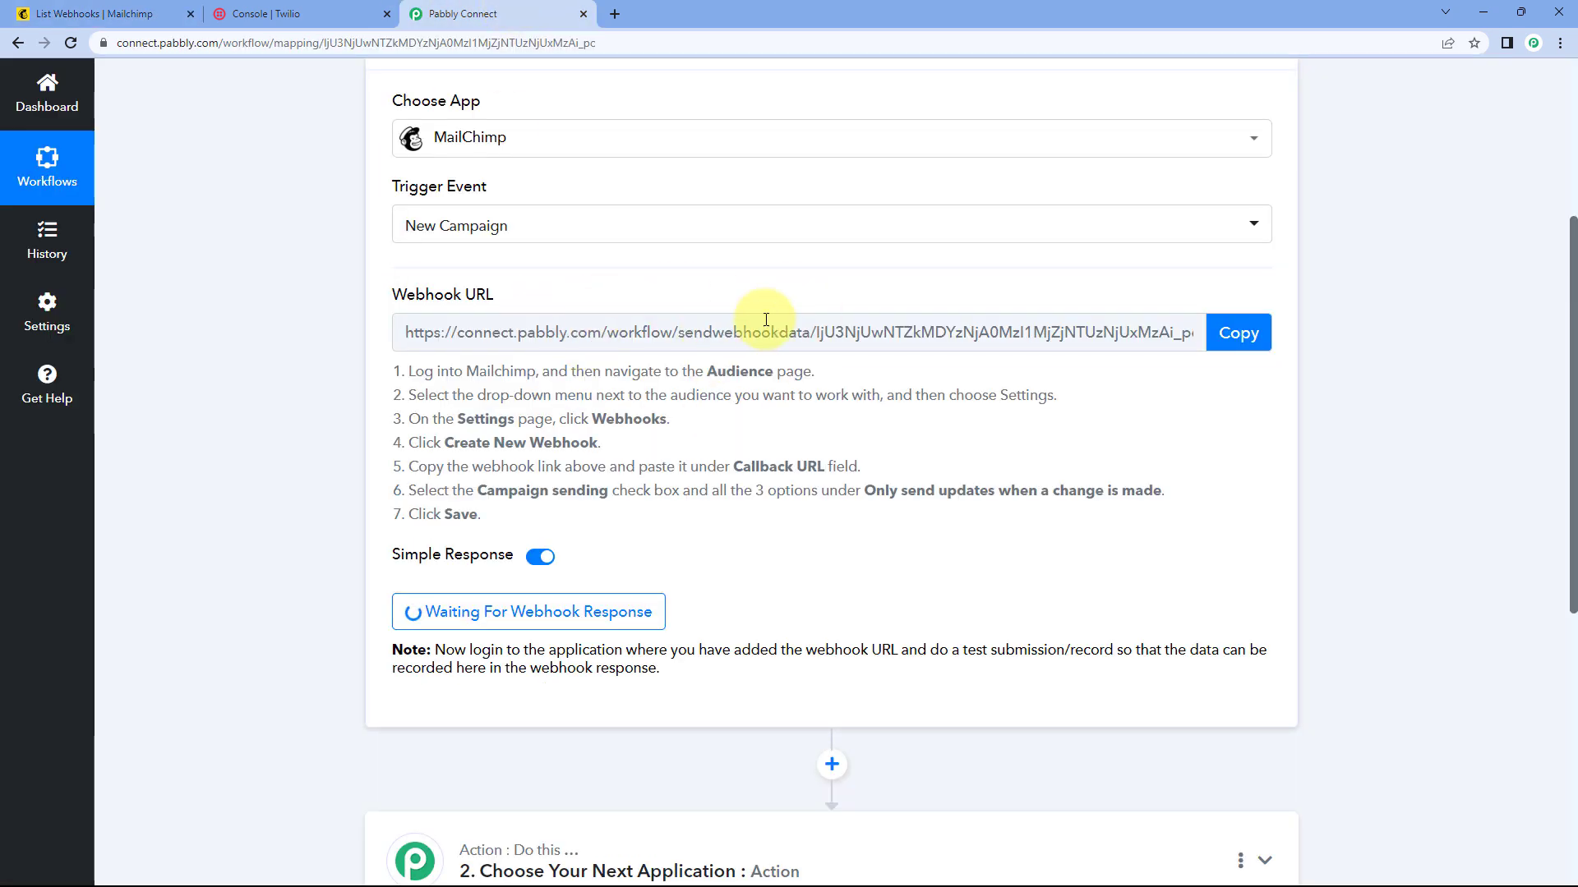
{"action": "left_click", "coordinate": [1240, 335]}
{"action": "left_click", "coordinate": [59, 13]}
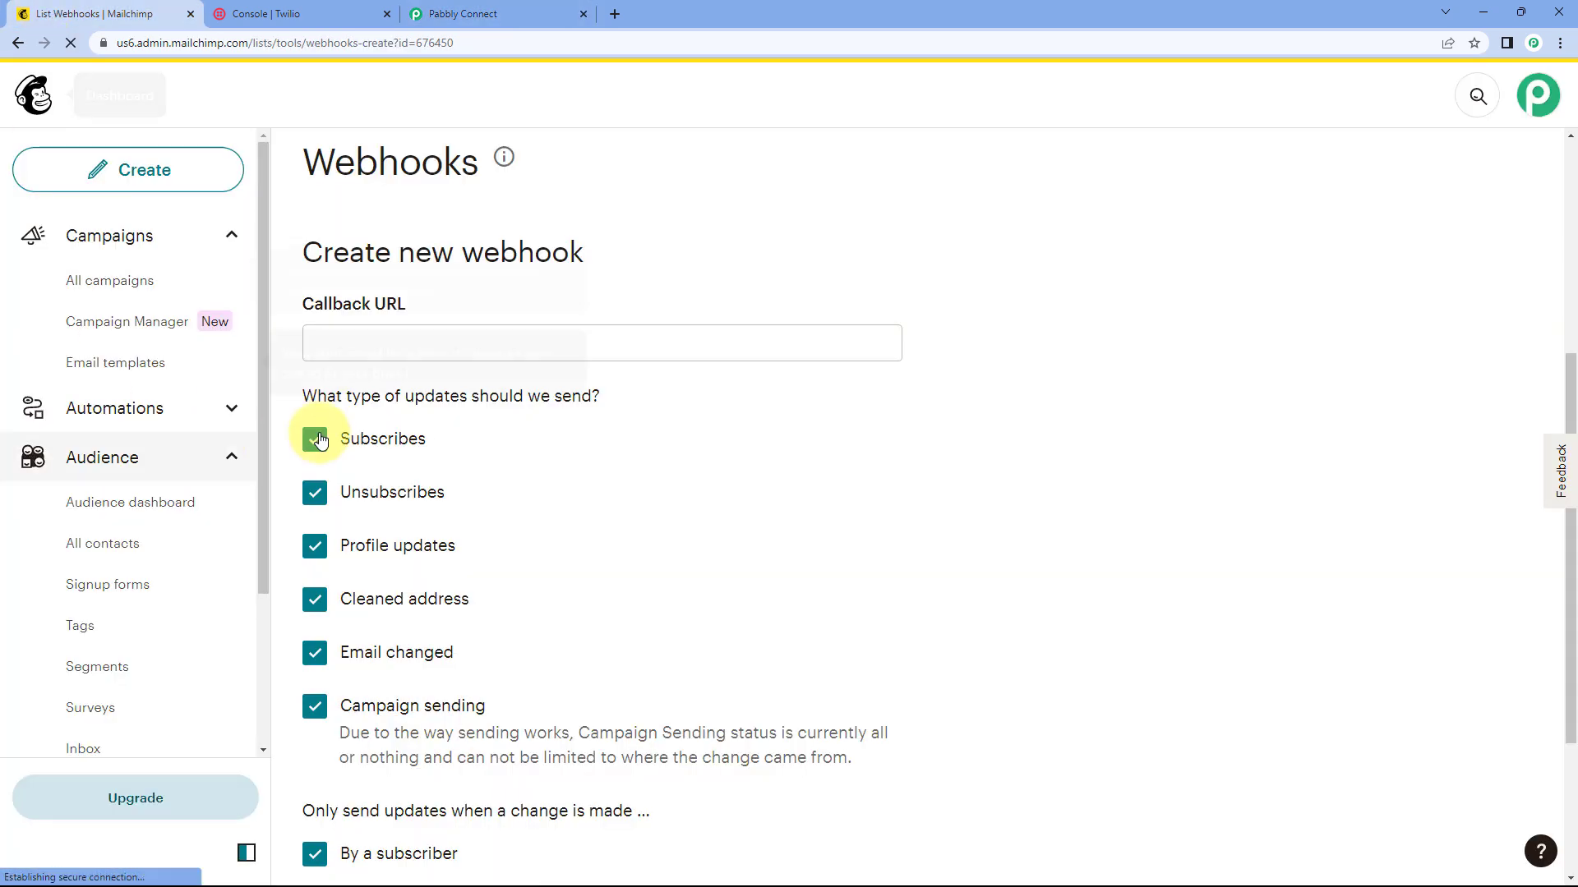
{"action": "right_click", "coordinate": [379, 340]}
{"action": "left_click", "coordinate": [427, 464]}
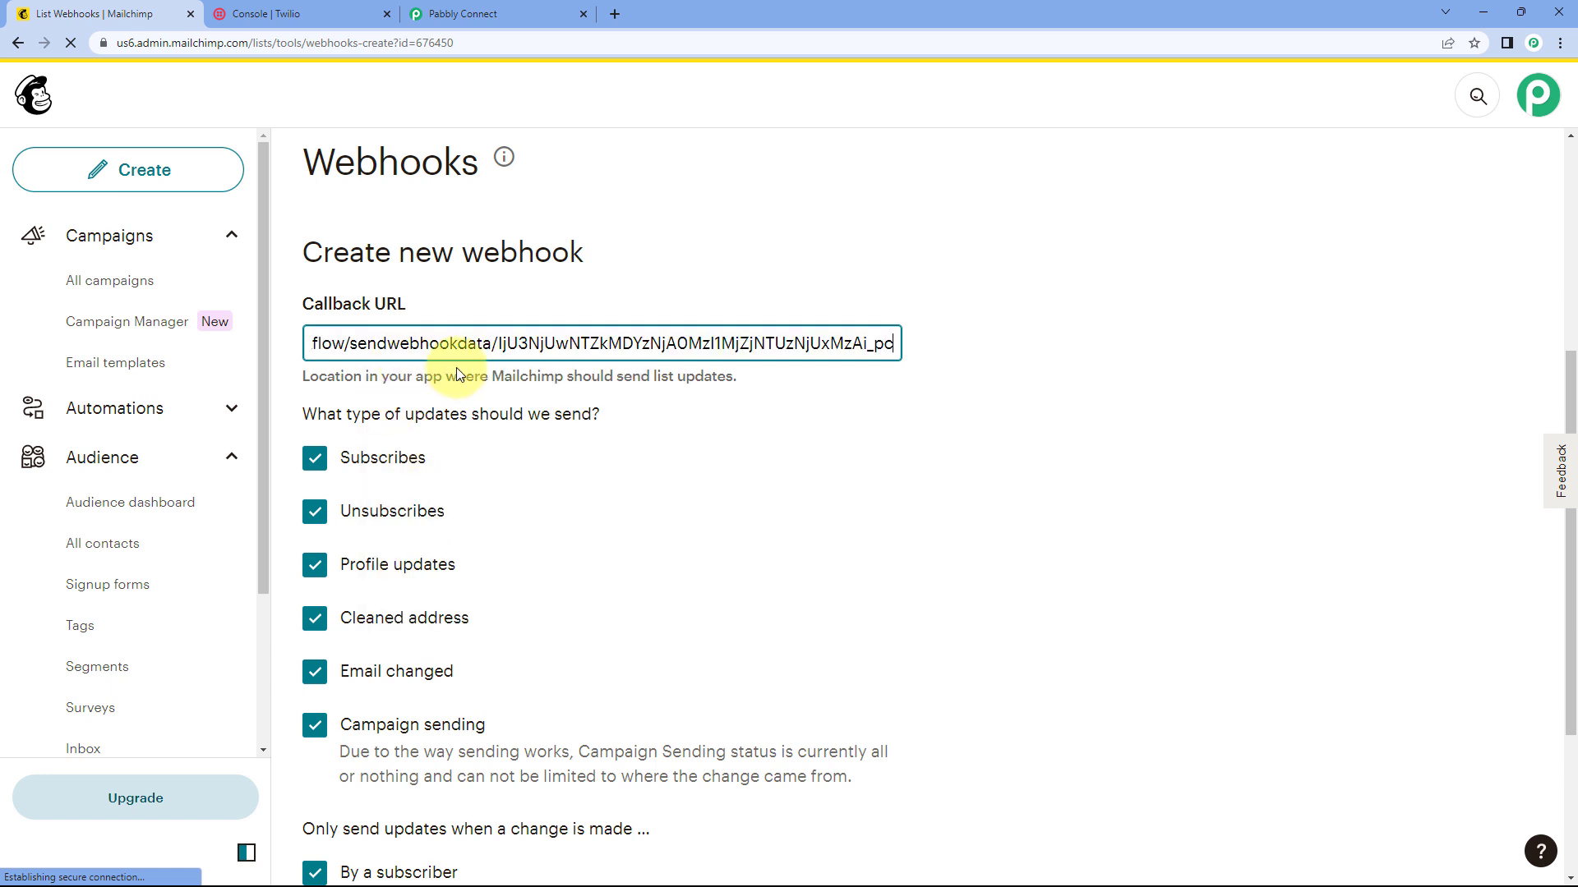
Disable the Subscribes, Unsubscribes, Profile updates, Cleaned address and Email changed updates, leaving only Campaign sending.
{"action": "scroll", "coordinate": [457, 369], "scroll_direction": "down", "scroll_amount": 2}
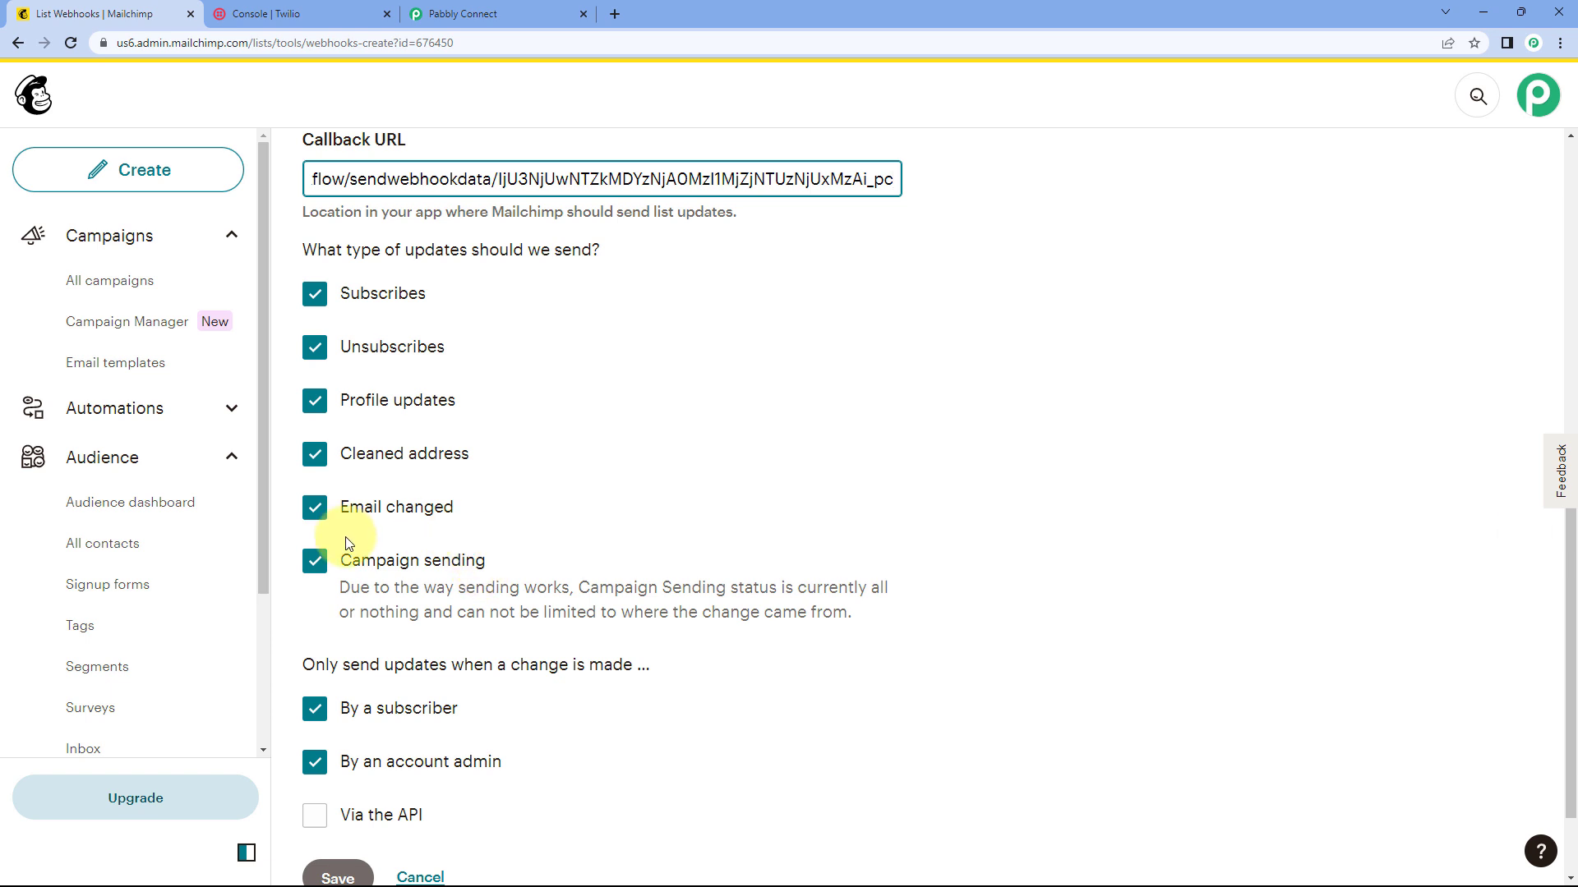
{"action": "left_click", "coordinate": [315, 505]}
{"action": "left_click", "coordinate": [314, 436]}
{"action": "left_click", "coordinate": [315, 381]}
{"action": "left_click", "coordinate": [315, 328]}
{"action": "left_click", "coordinate": [314, 274]}
Also send updates for changes made via the API and save the webhook.
{"action": "scroll", "coordinate": [427, 451], "scroll_direction": "down", "scroll_amount": 1}
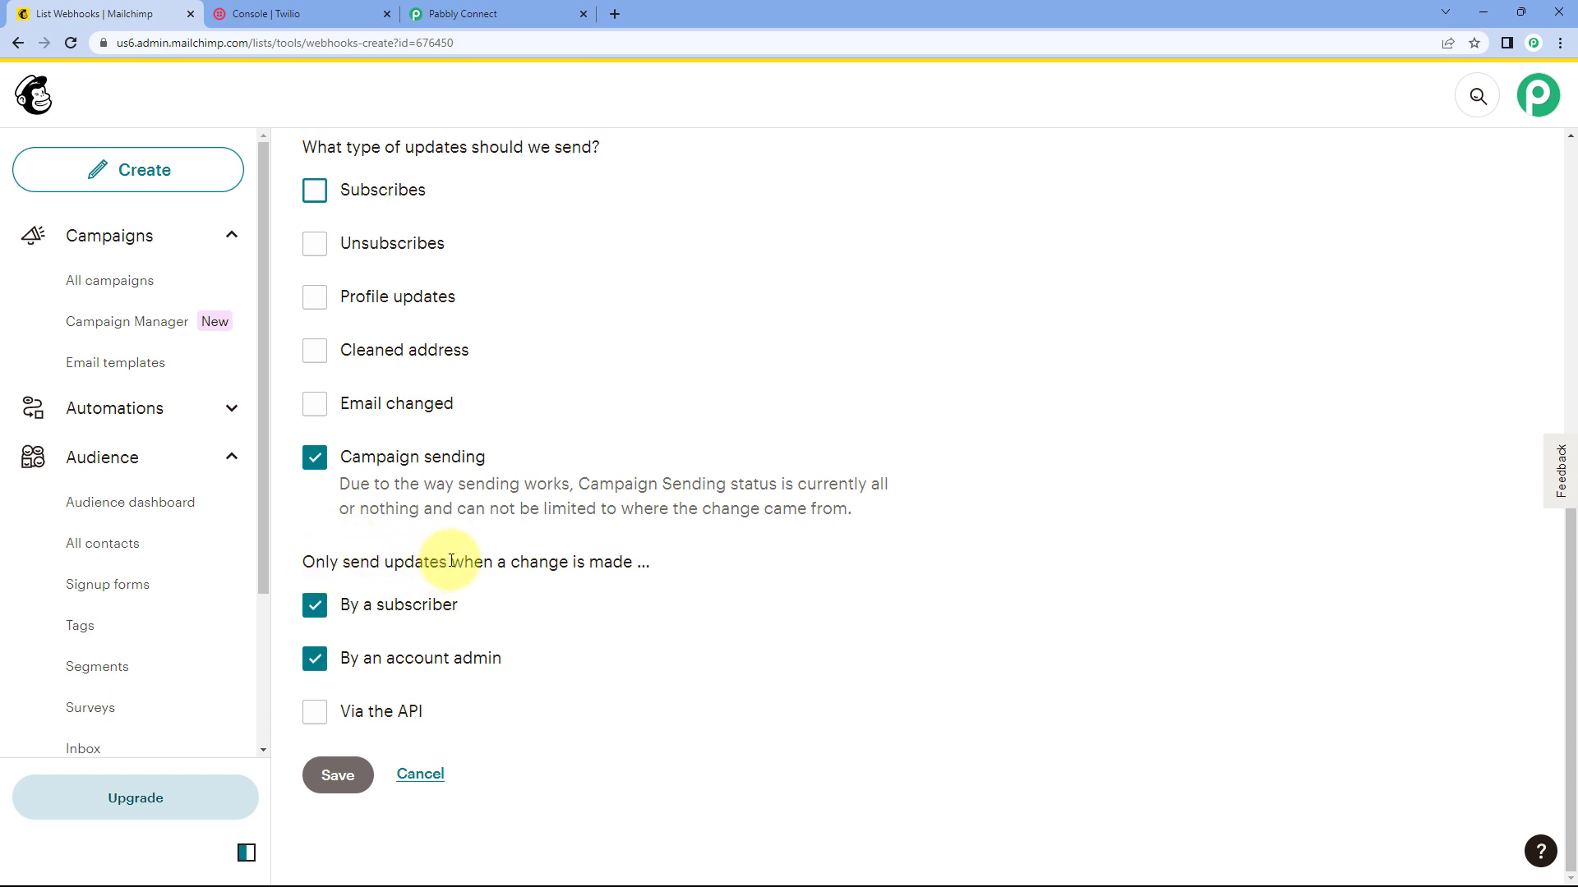
{"action": "left_click", "coordinate": [314, 712]}
{"action": "left_click", "coordinate": [339, 775]}
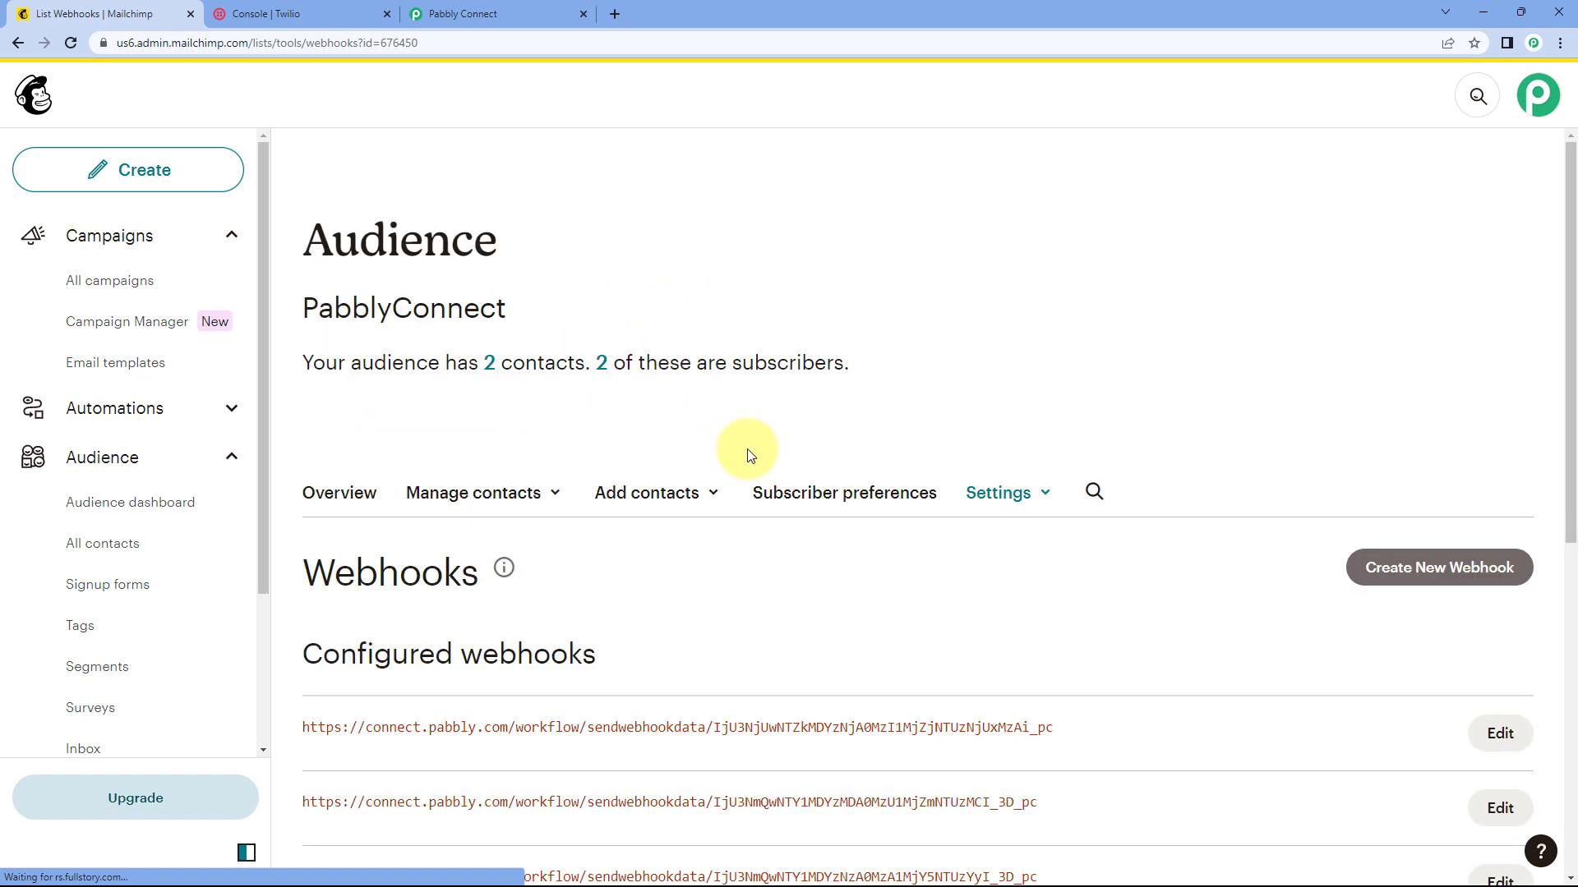
Switch to Pabbly Connect and start re-capturing the webhook response for the MailChimp New Campaign trigger.
{"action": "left_click", "coordinate": [513, 13]}
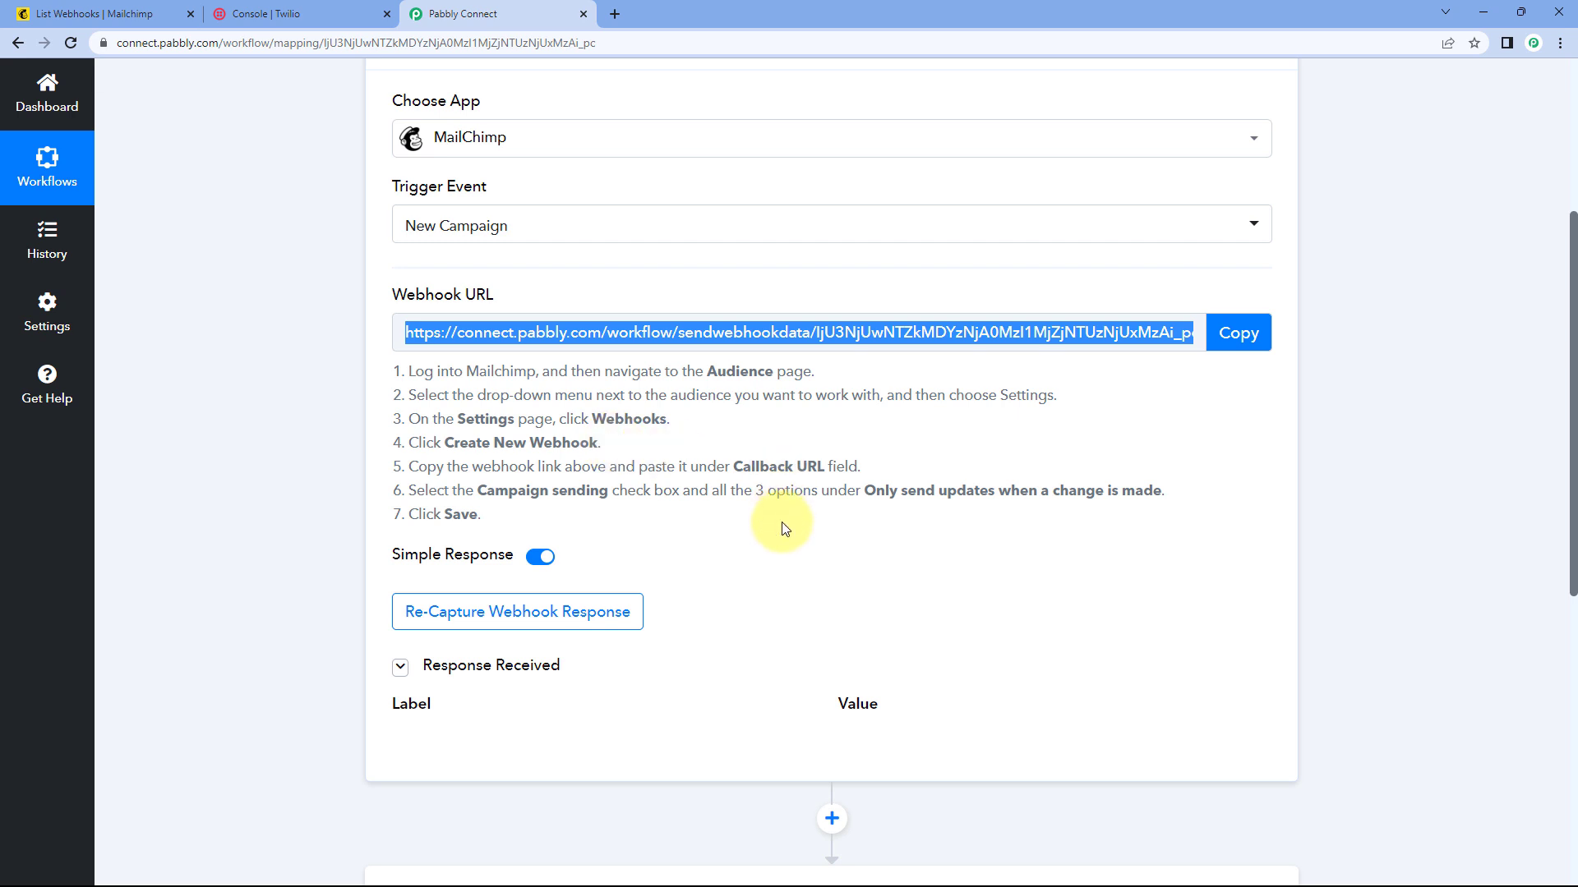
{"action": "scroll", "coordinate": [782, 521], "scroll_direction": "down", "scroll_amount": 1}
{"action": "left_click", "coordinate": [786, 459]}
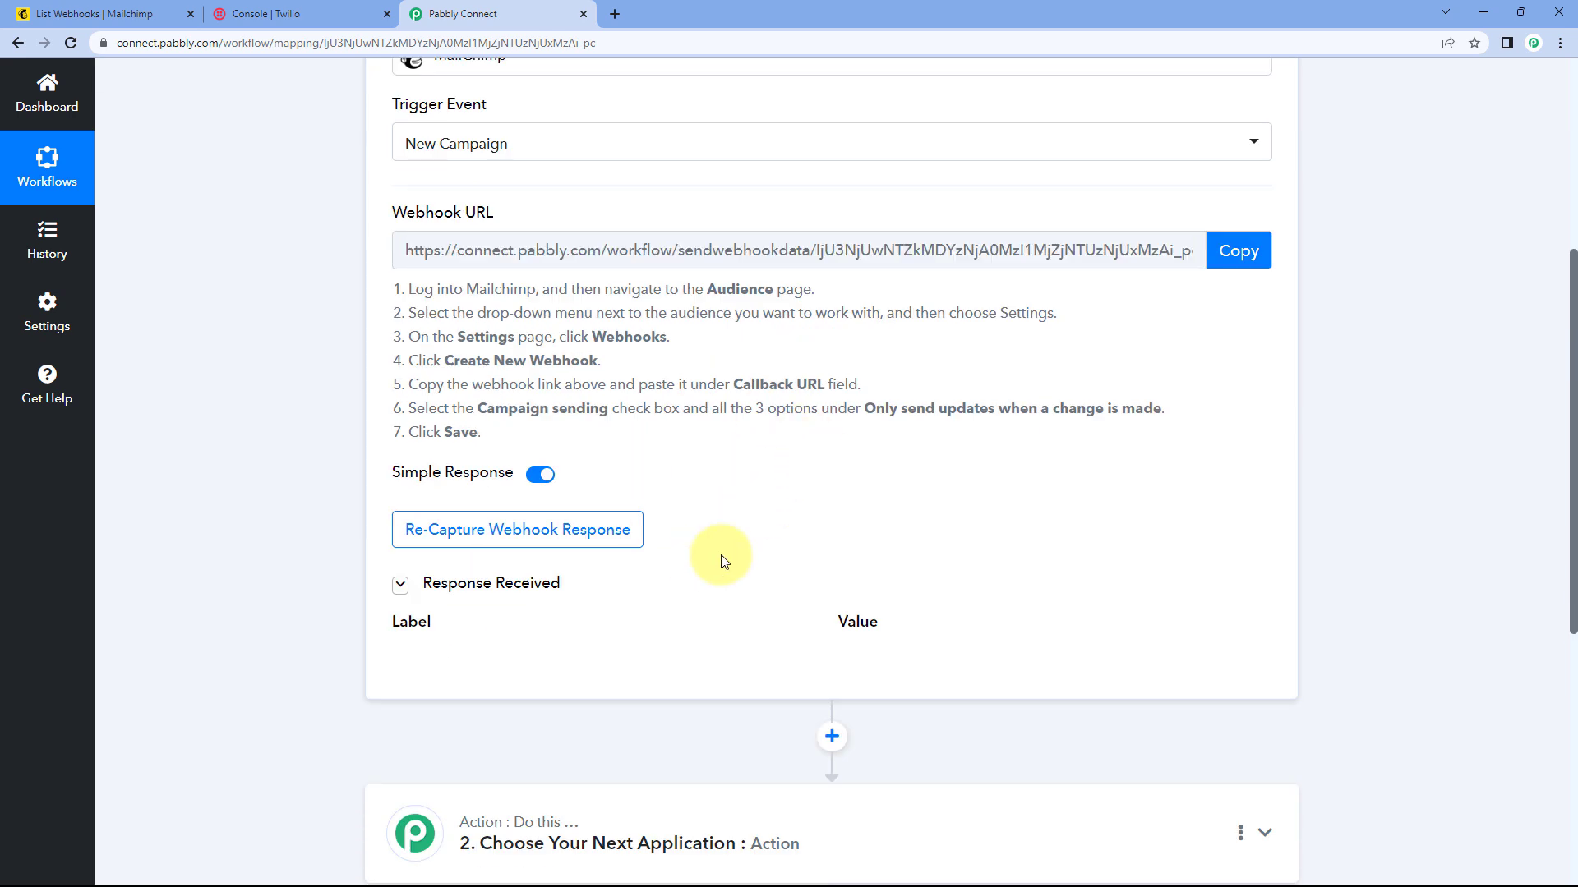
{"action": "left_click", "coordinate": [485, 530]}
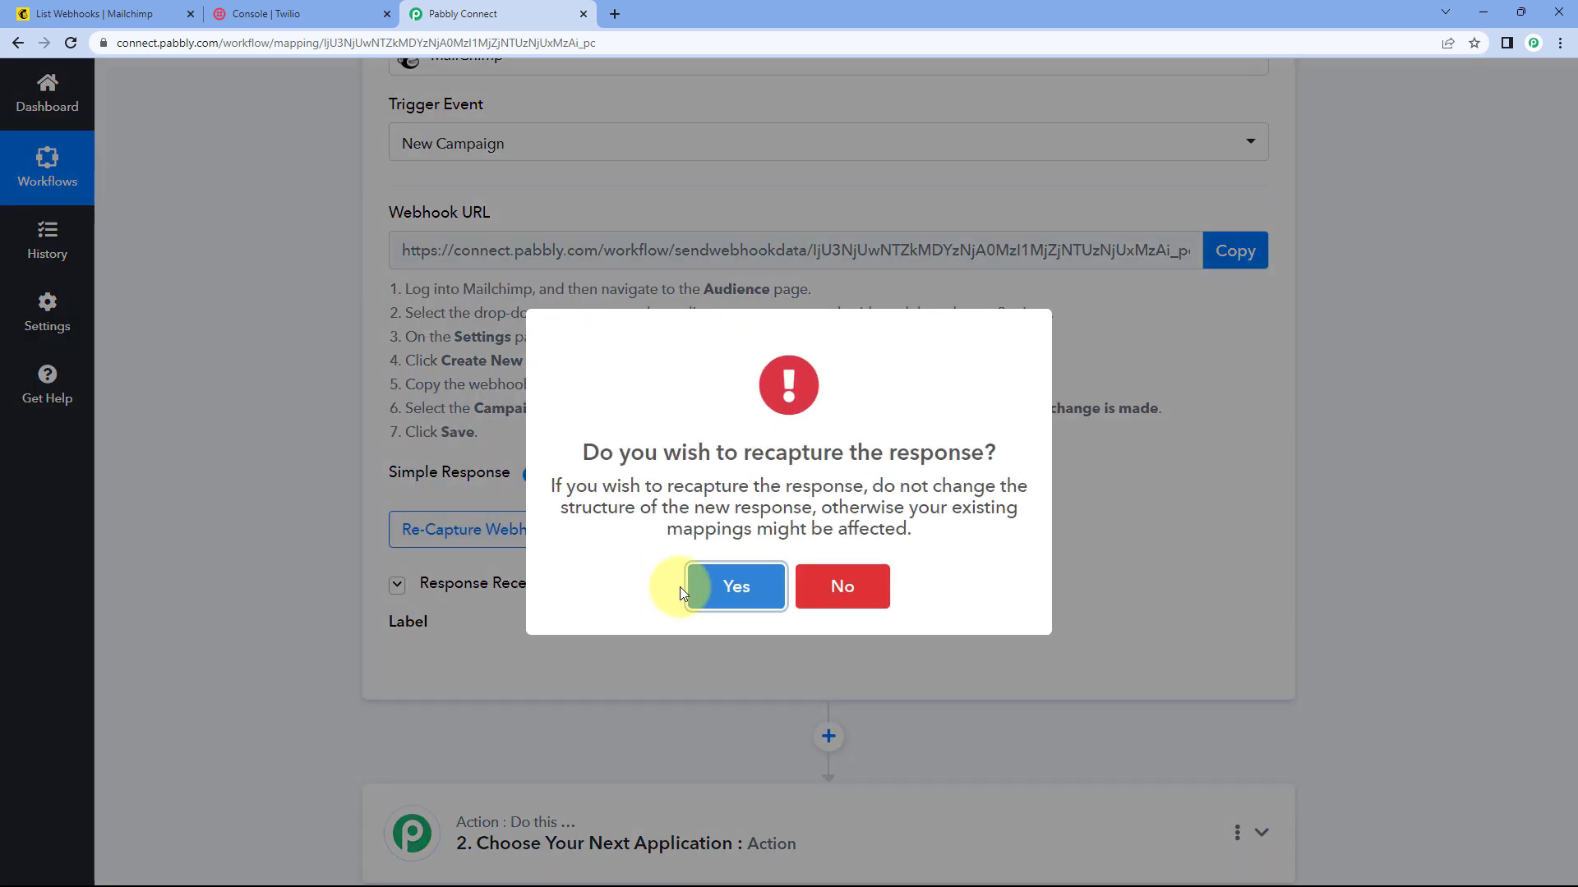
{"action": "left_click", "coordinate": [710, 588]}
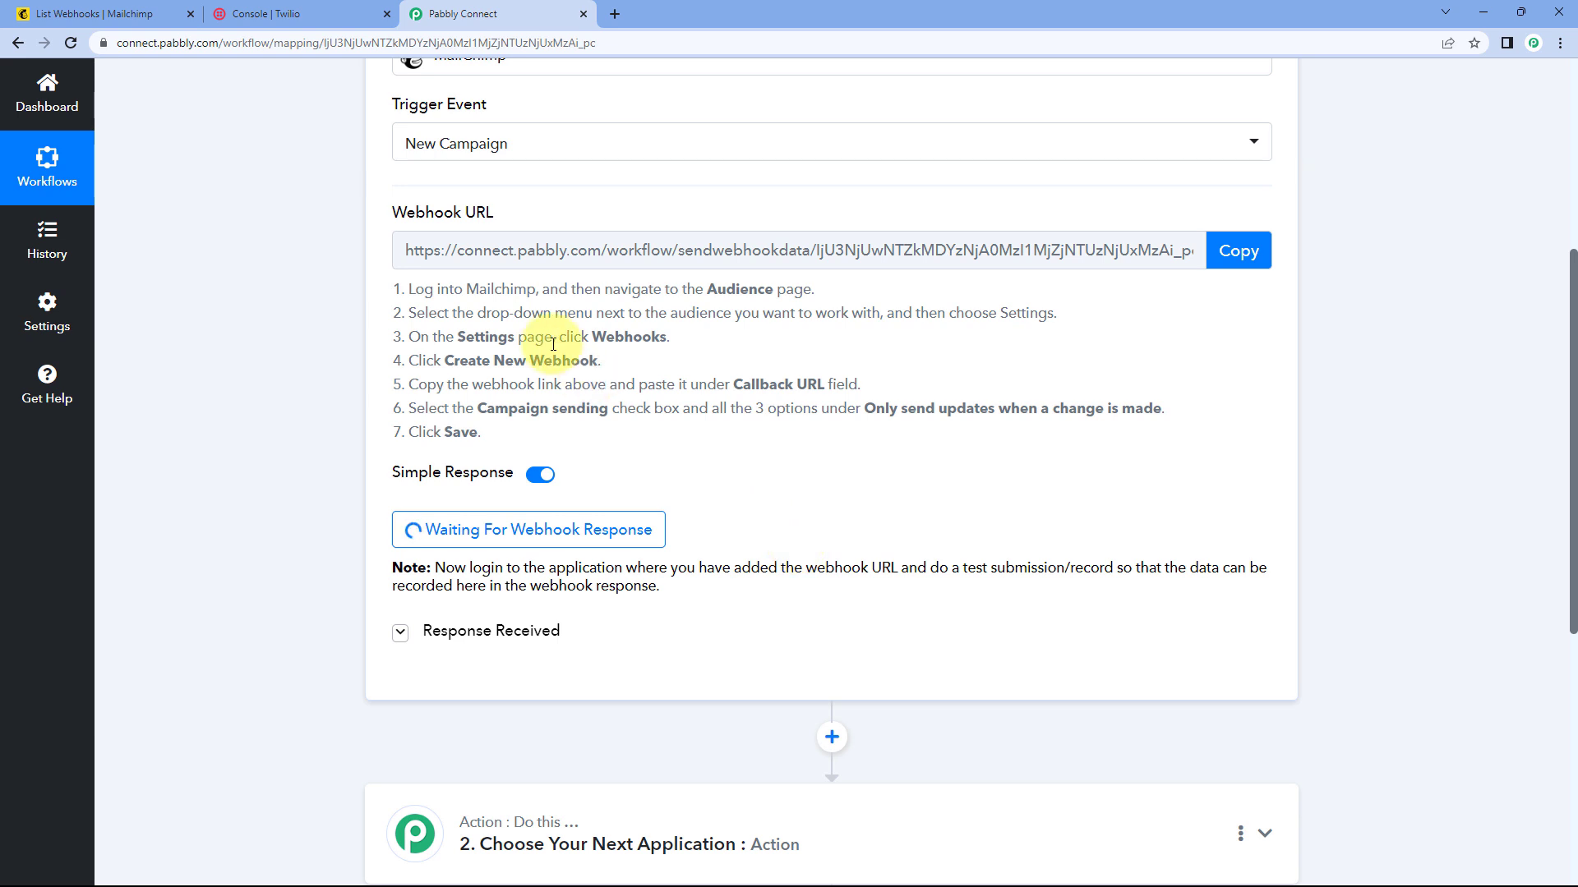
Switch to Mailchimp, go to all campaigns and create a new regular email campaign.
{"action": "left_click", "coordinate": [82, 9]}
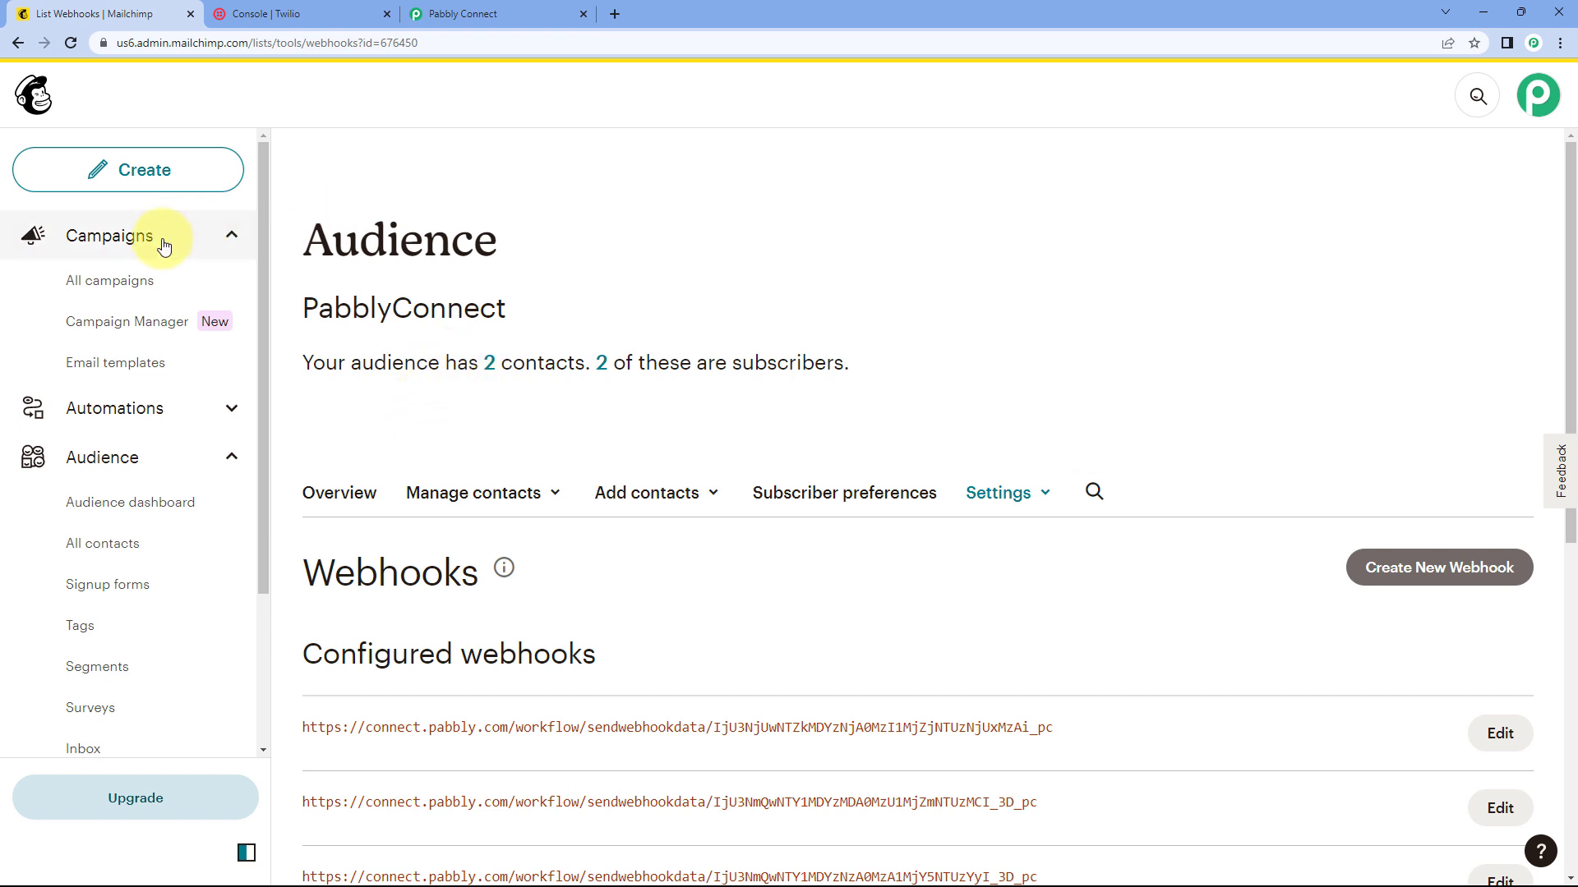
{"action": "left_click", "coordinate": [133, 255]}
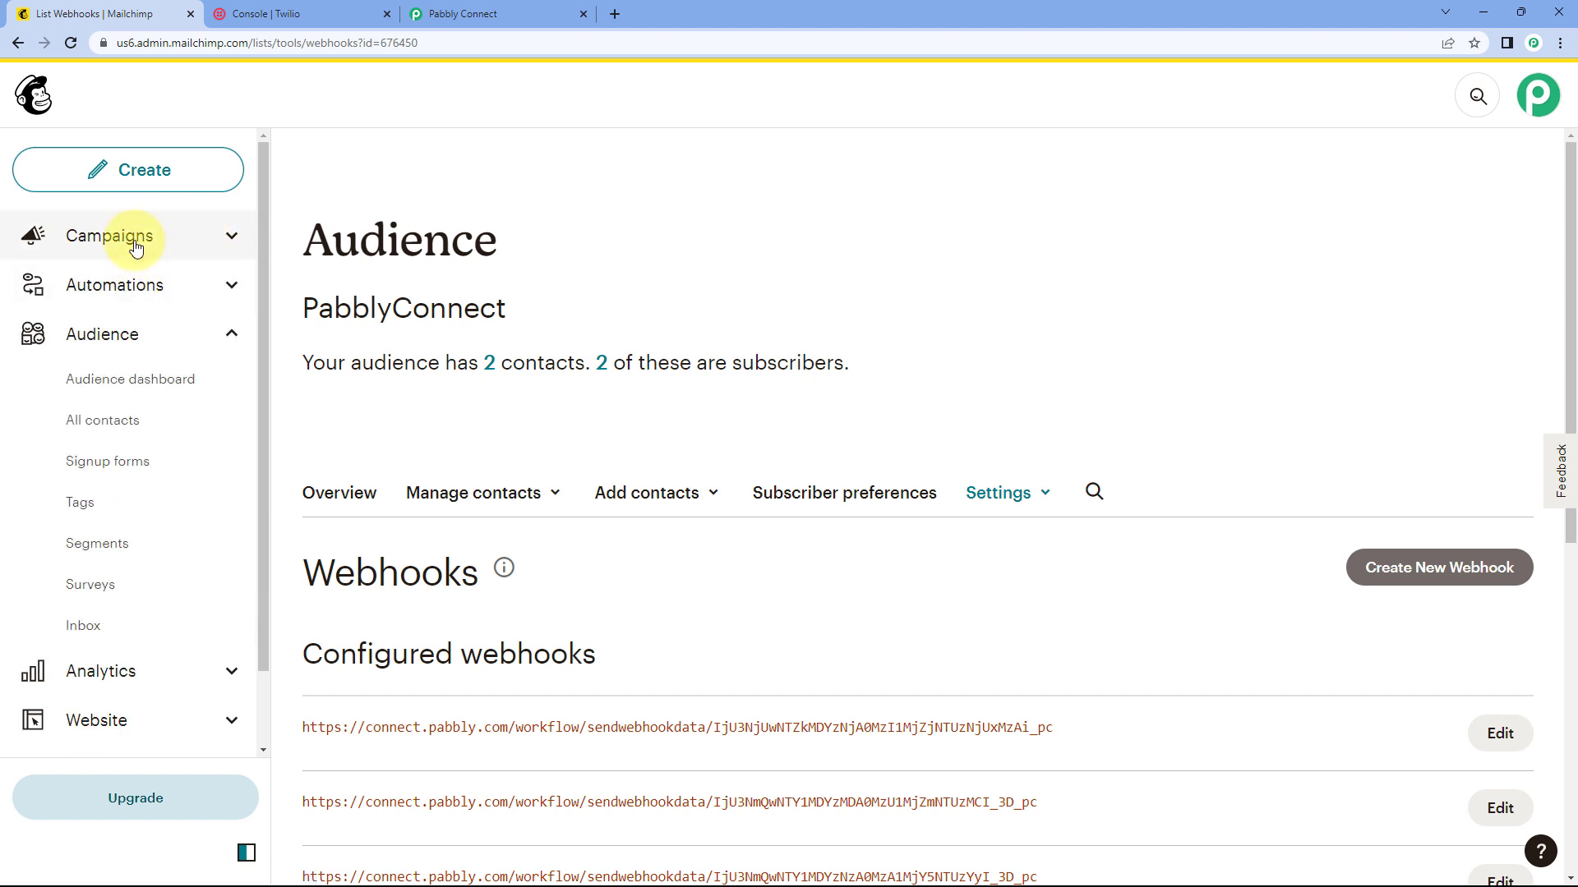
{"action": "left_click", "coordinate": [132, 246]}
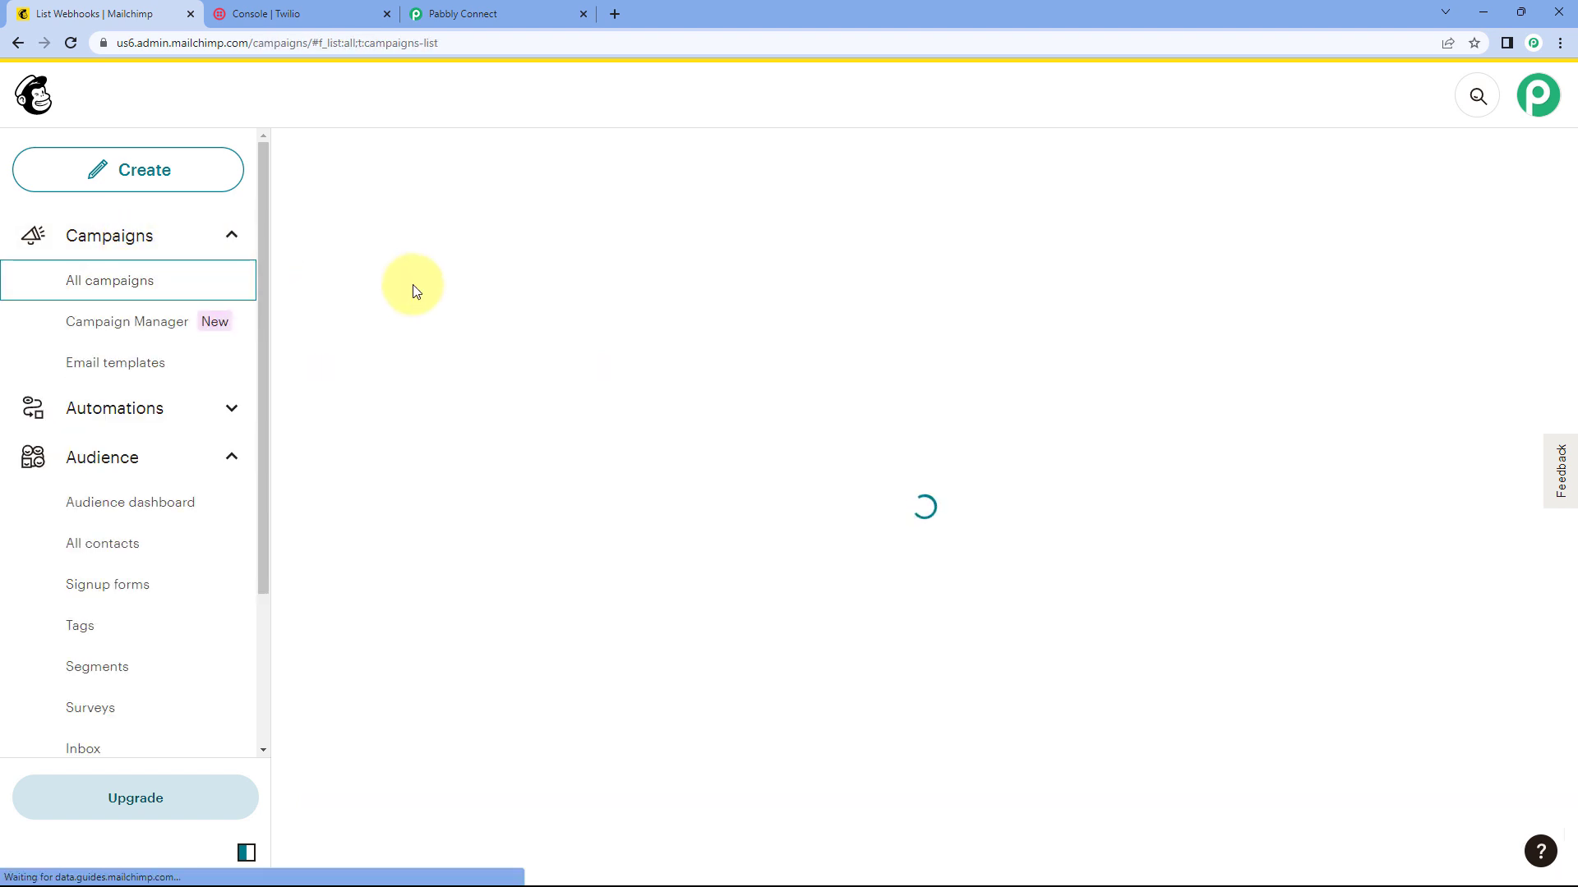
{"action": "left_click", "coordinate": [1395, 215]}
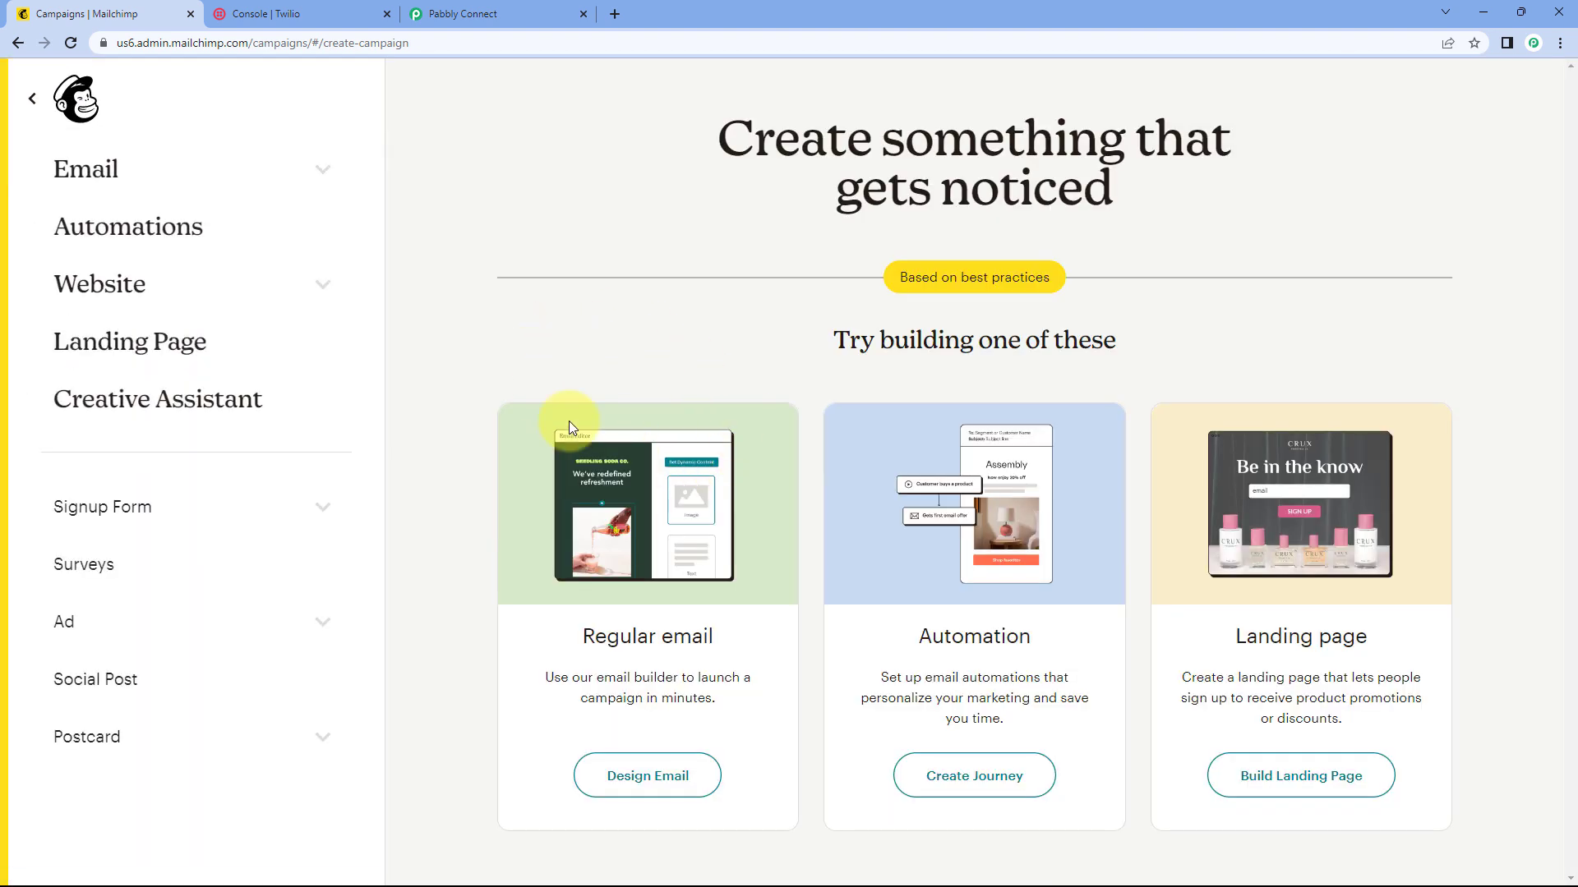
{"action": "left_click", "coordinate": [650, 782]}
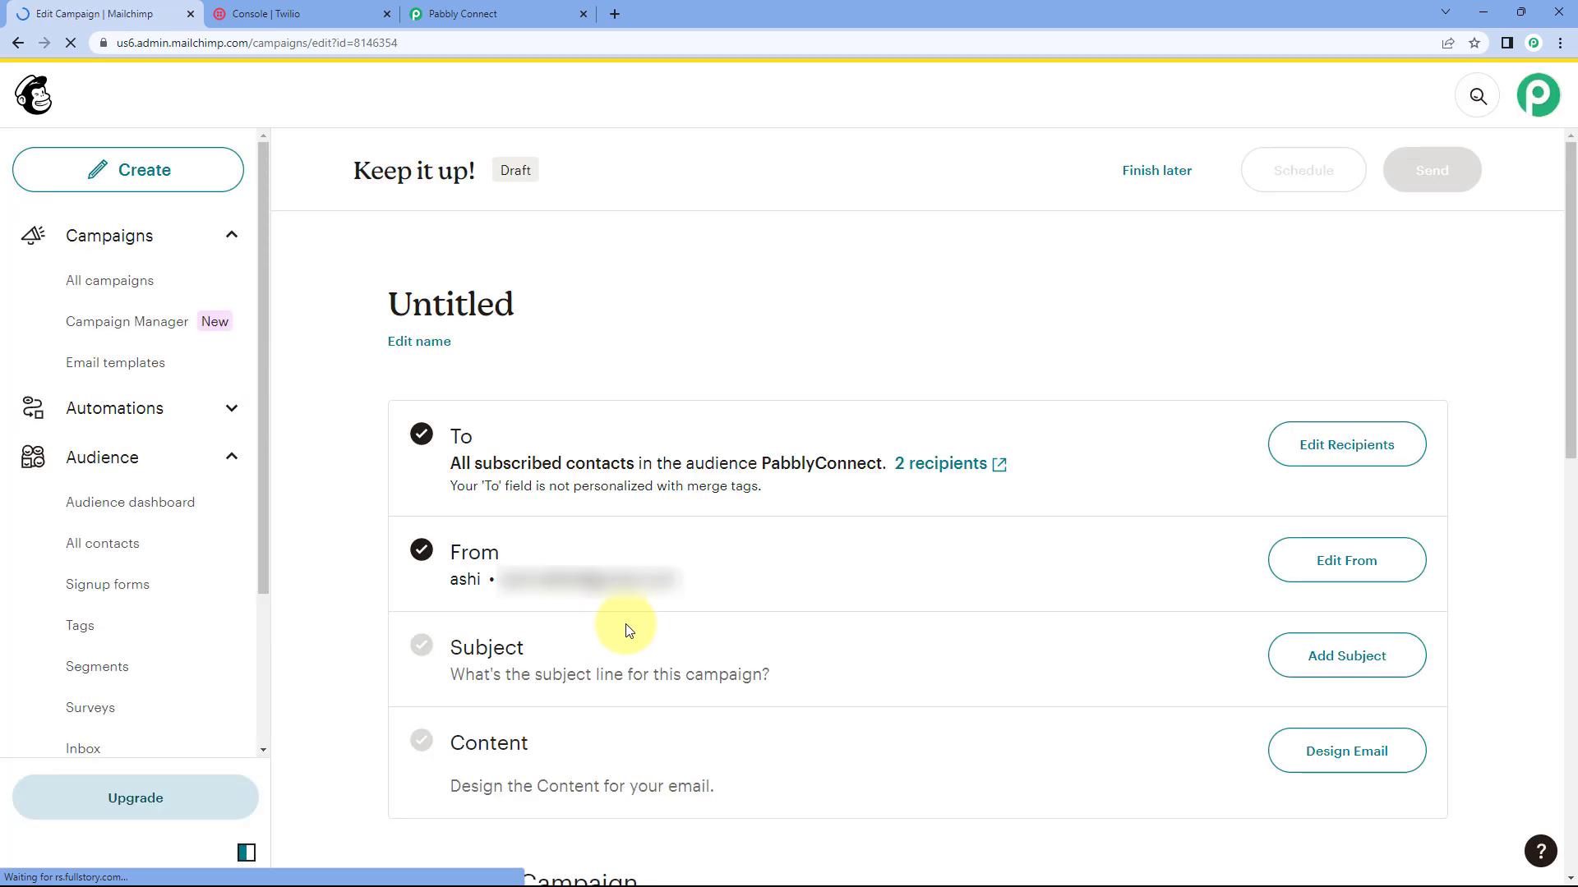
Set both the campaign's subject and preview text to "We are setting up this automation" and save them.
{"action": "scroll", "coordinate": [697, 342], "scroll_direction": "down", "scroll_amount": 2}
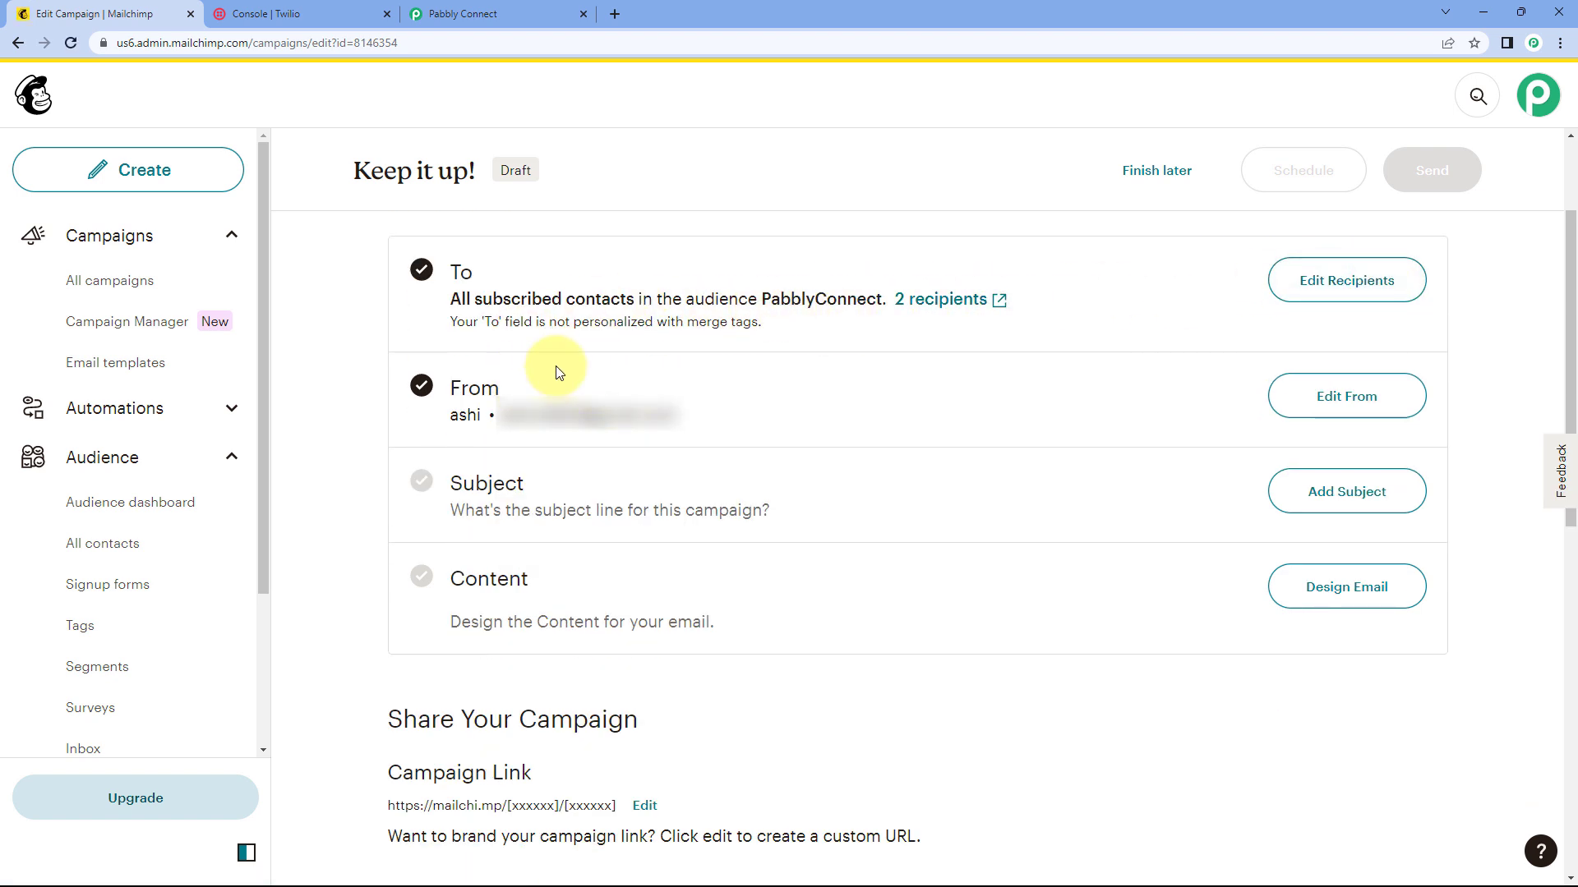
{"action": "left_click", "coordinate": [1314, 487]}
{"action": "left_click", "coordinate": [617, 609]}
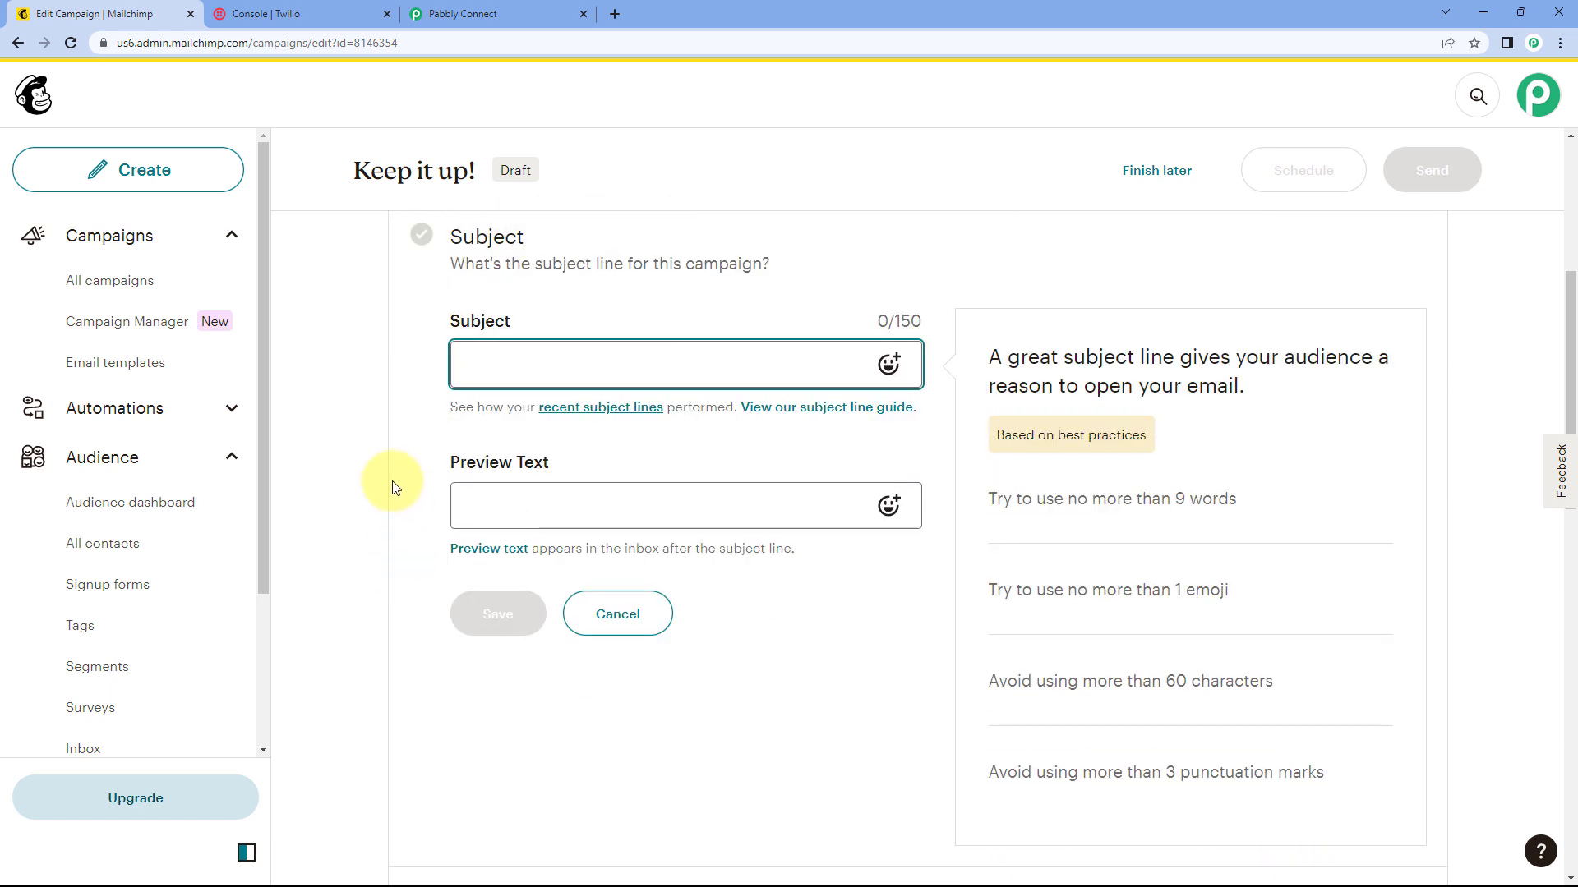
{"action": "type", "text": "We are setting up this automation"}
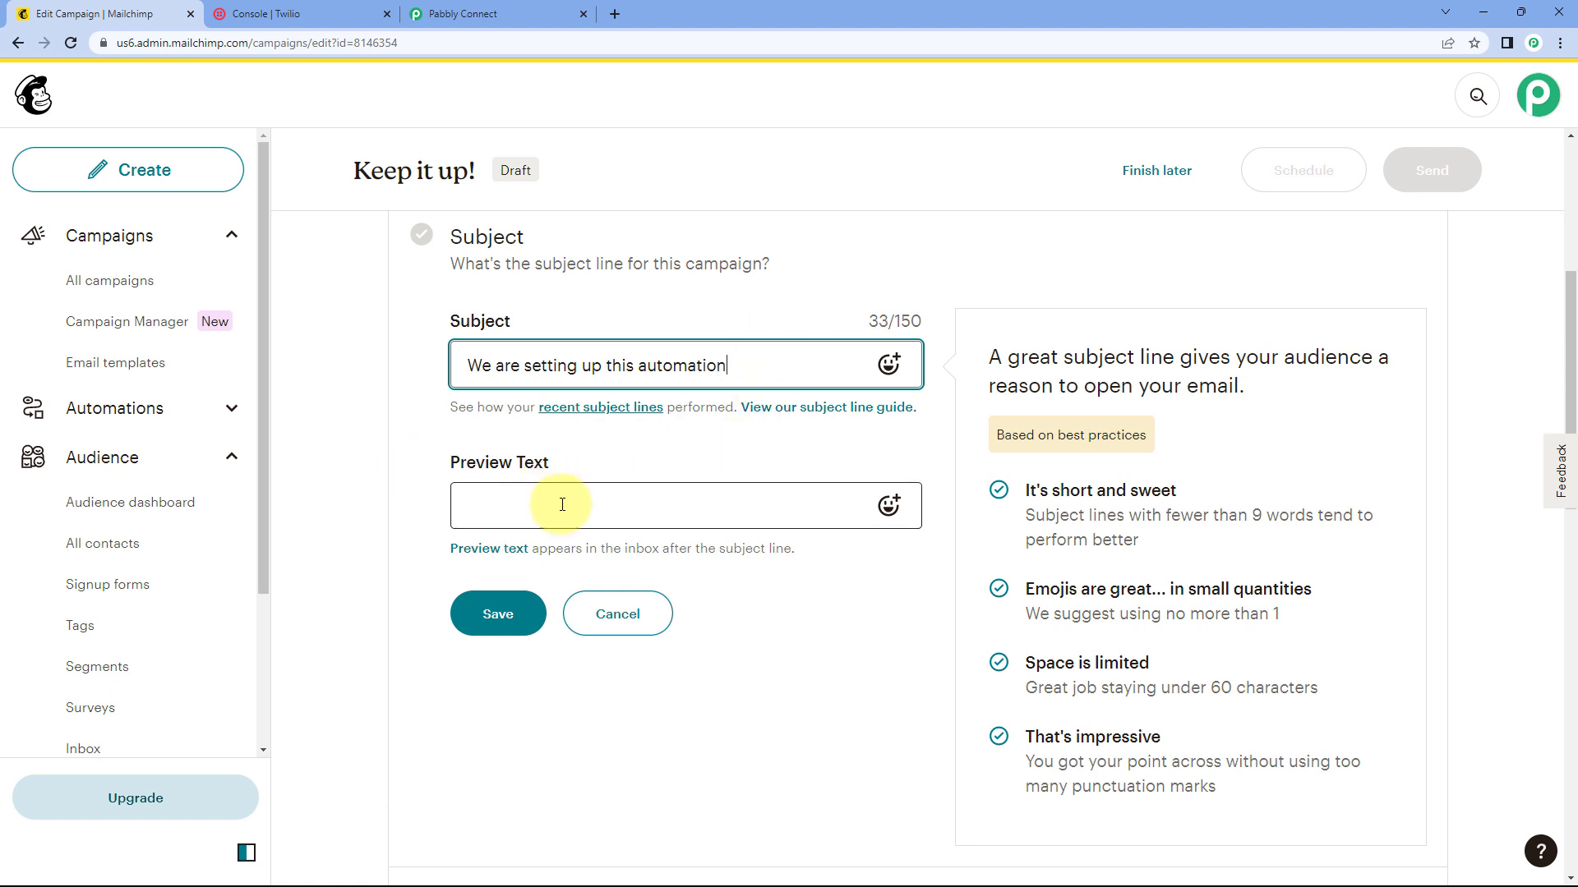
{"action": "left_click_drag", "start_coordinate": [770, 367], "coordinate": [458, 366]}
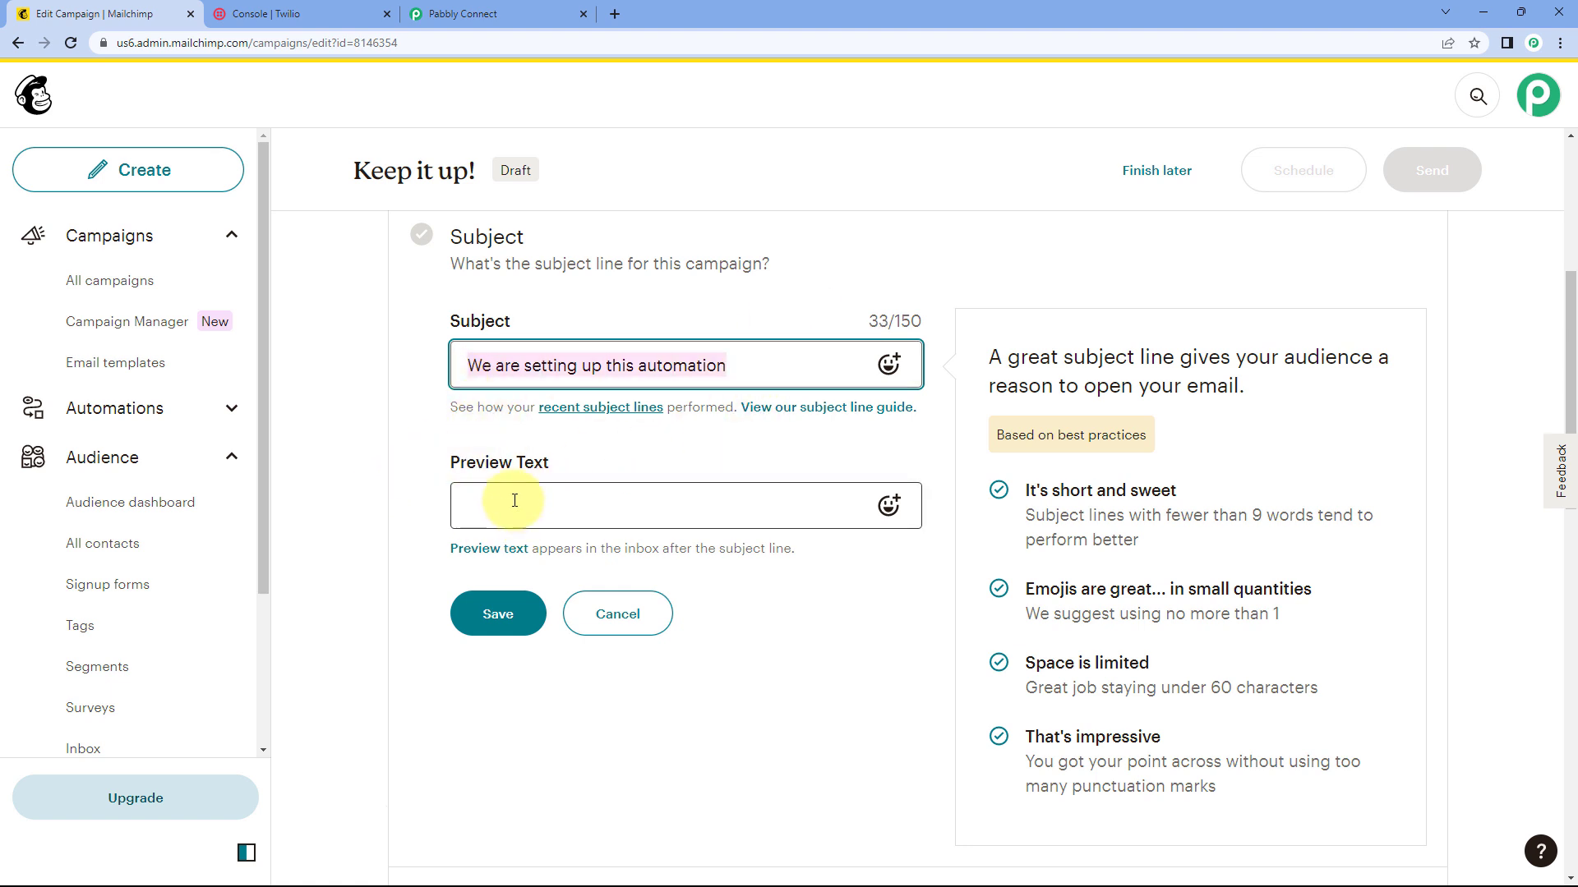
{"action": "left_click", "coordinate": [508, 525]}
{"action": "key", "text": "ctrl+v"}
{"action": "left_click", "coordinate": [493, 613]}
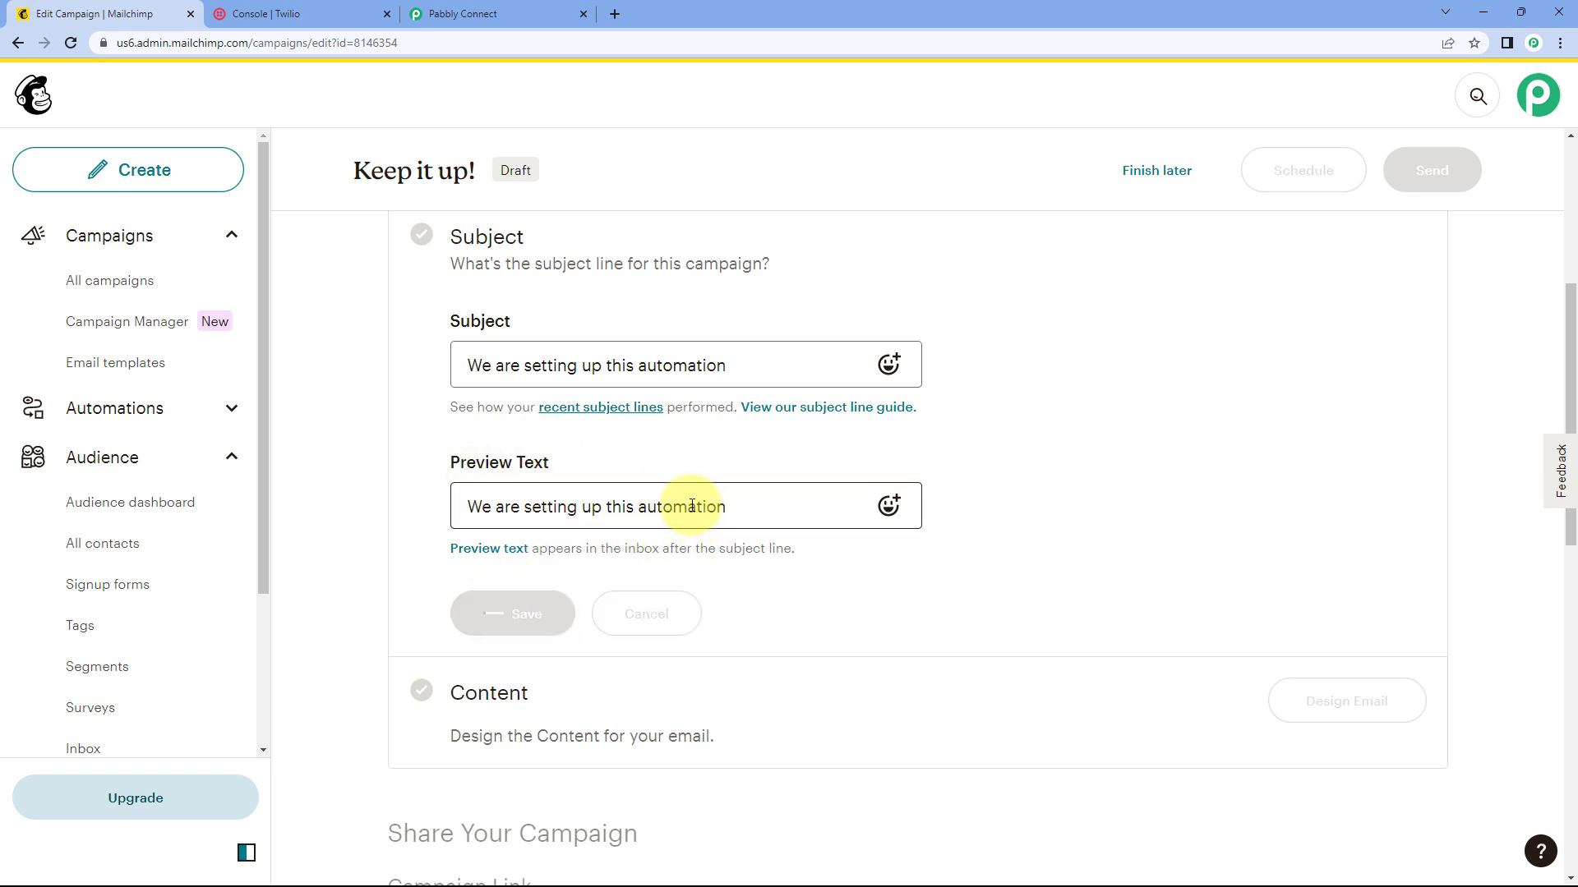
{"action": "left_click", "coordinate": [521, 611]}
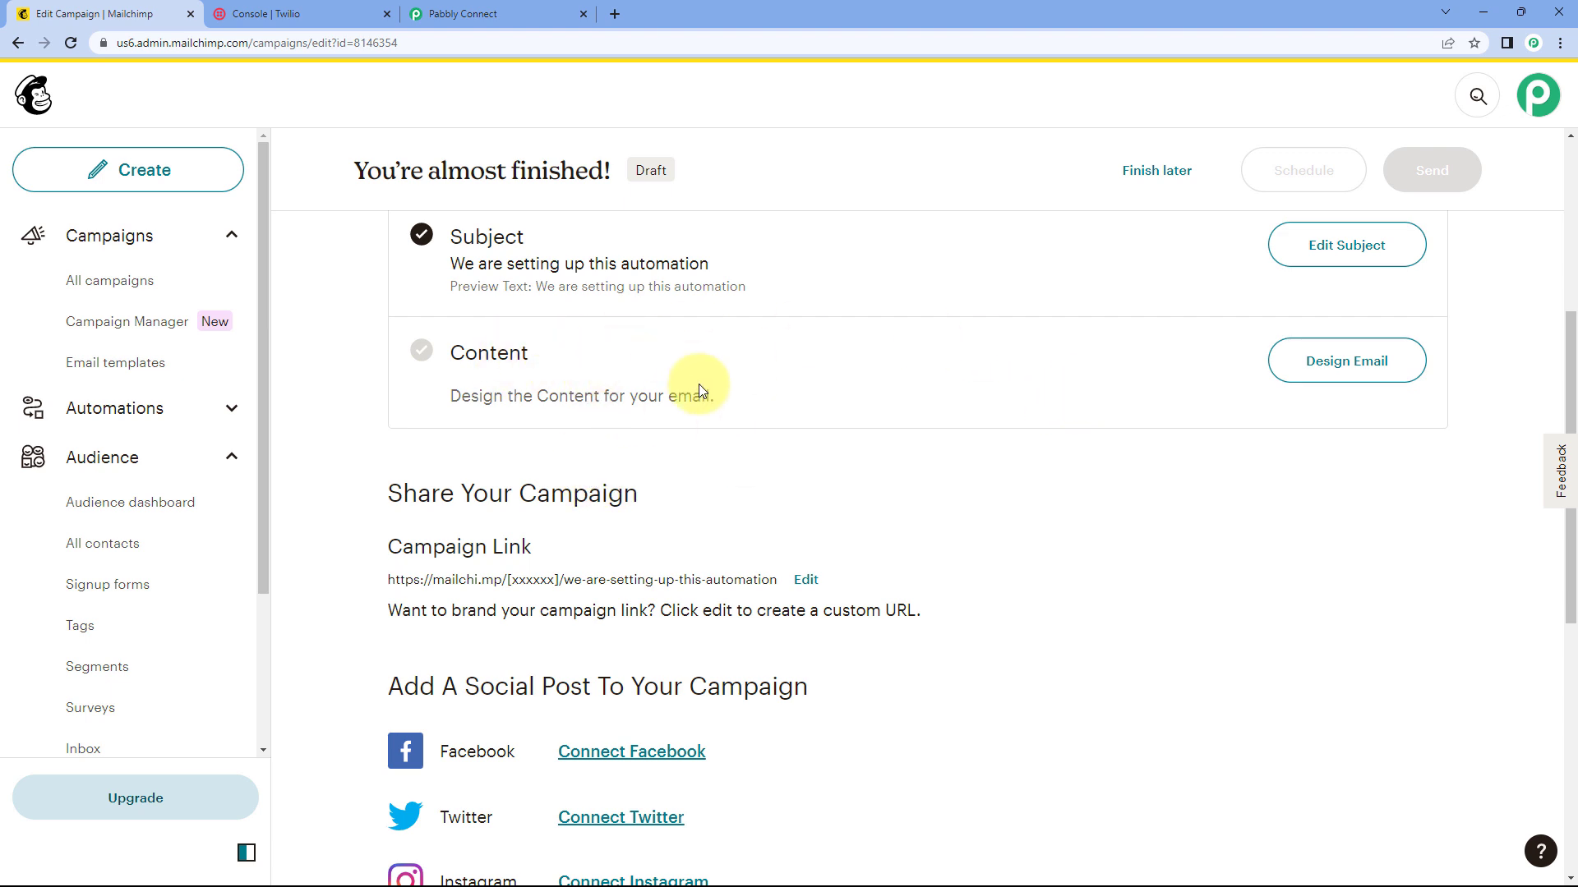
Design the email content by reusing the recently sent "Test Campaign" as the template, and continue back to the campaign overview.
{"action": "left_click", "coordinate": [1350, 365]}
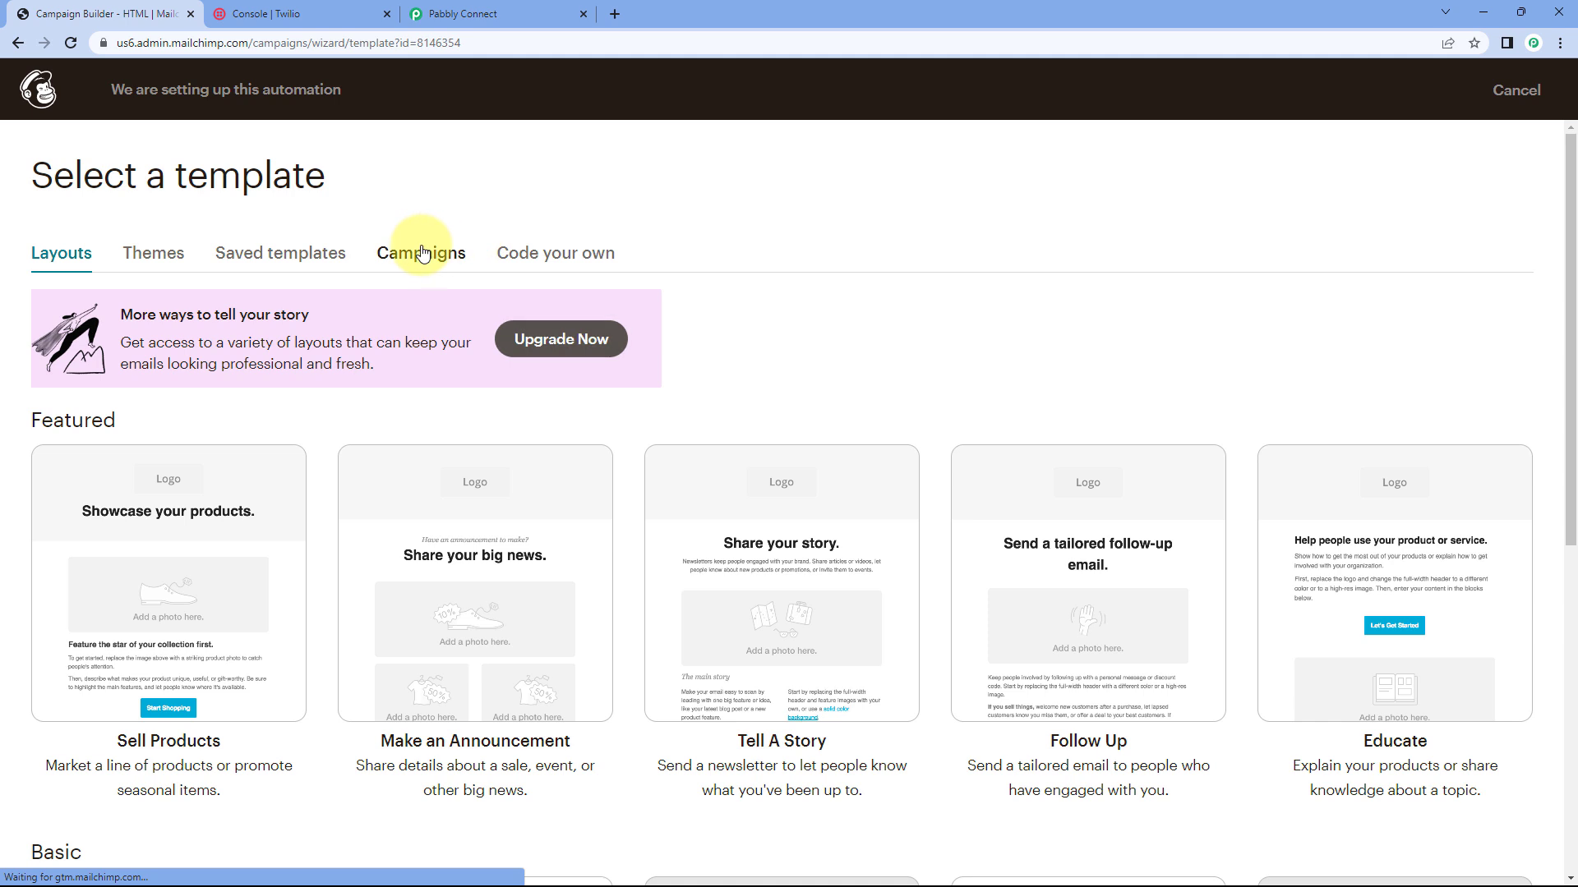
{"action": "left_click", "coordinate": [420, 248]}
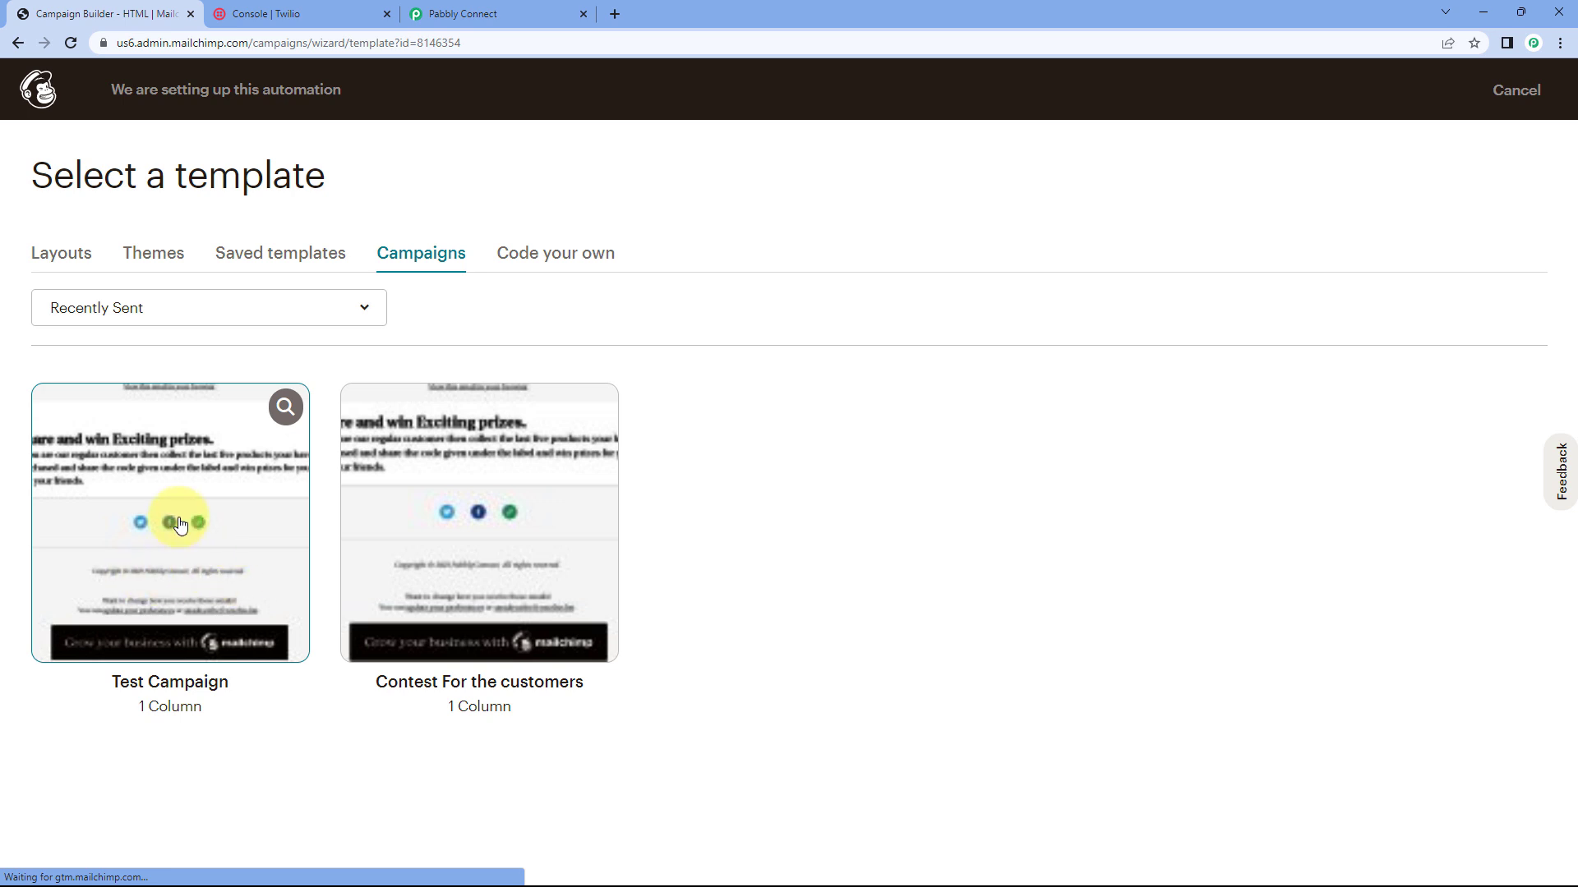
{"action": "left_click", "coordinate": [206, 523]}
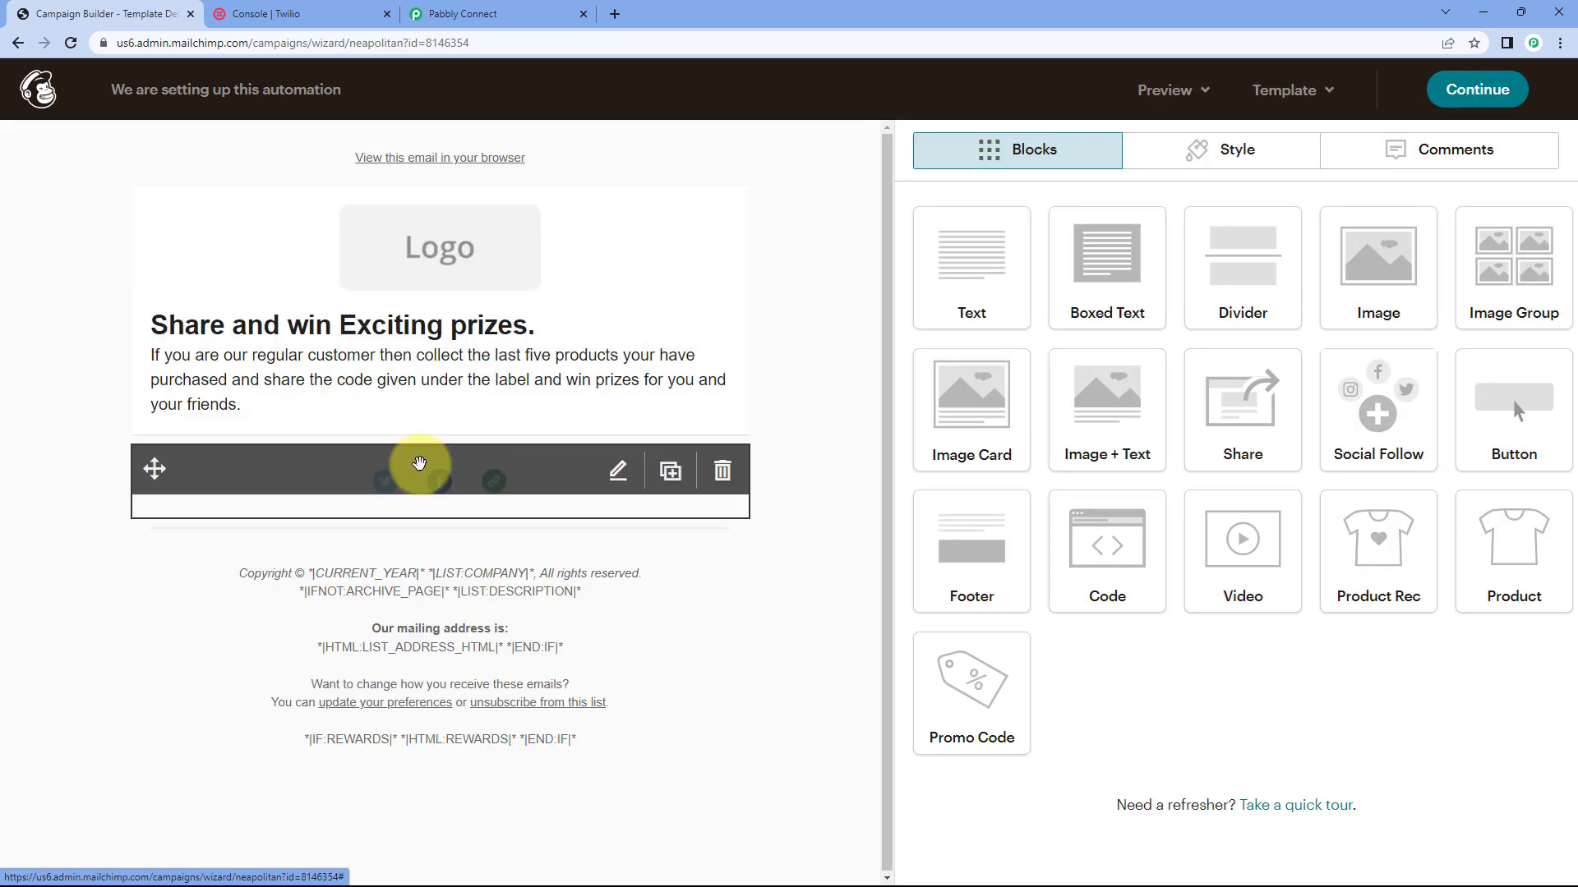
{"action": "left_click", "coordinate": [1518, 105]}
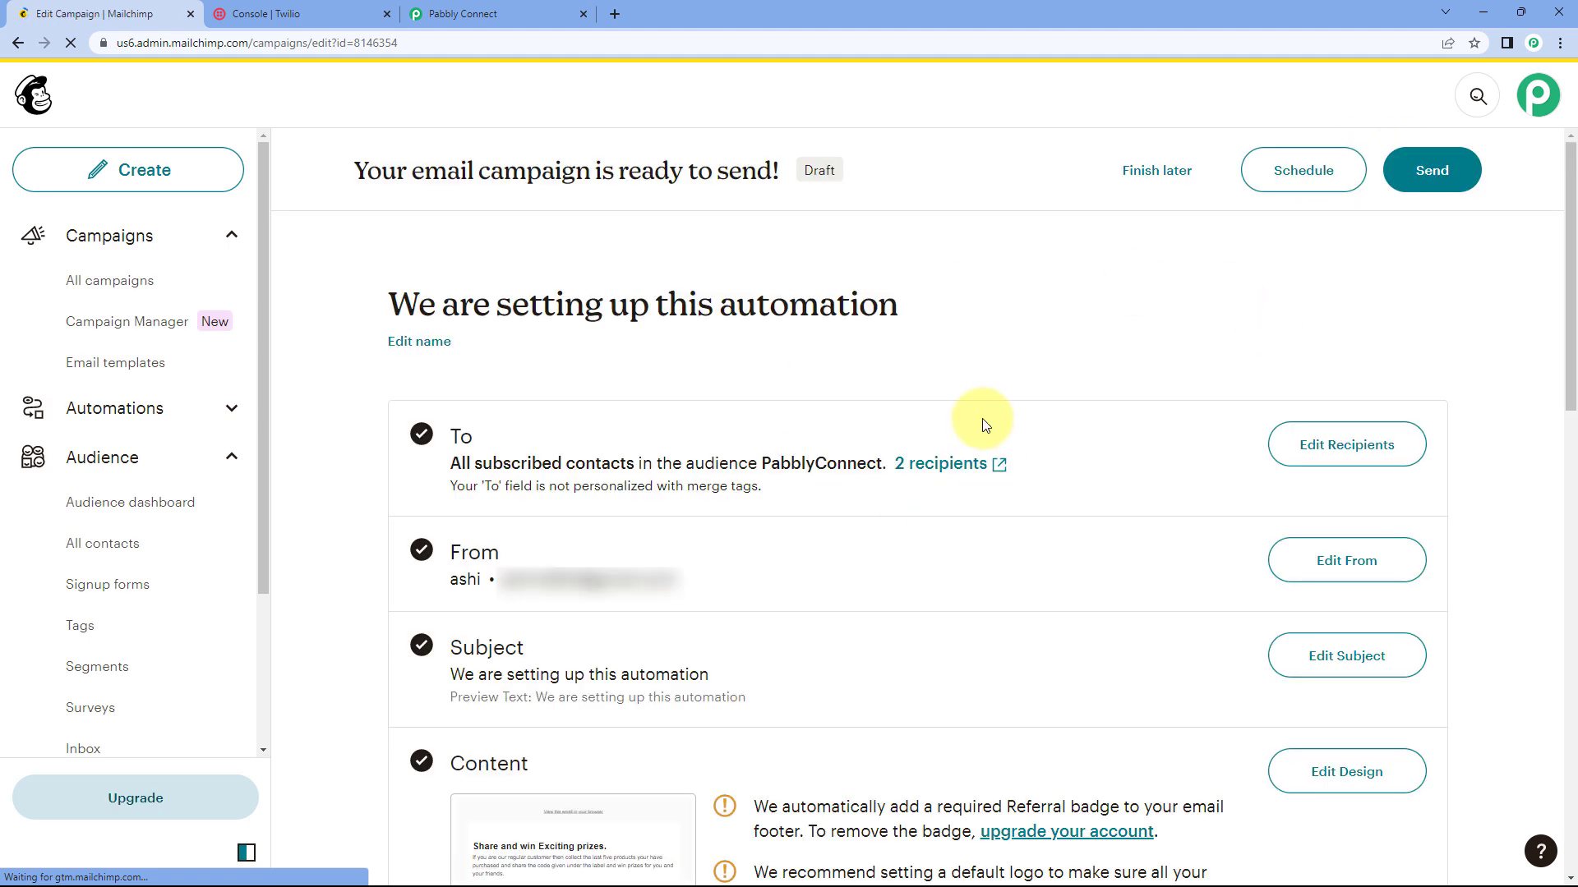
Review the campaign's content section and send the campaign immediately to the PabblyConnect audience.
{"action": "scroll", "coordinate": [1002, 417], "scroll_direction": "down", "scroll_amount": 2}
{"action": "scroll", "coordinate": [1016, 413], "scroll_direction": "down", "scroll_amount": 4}
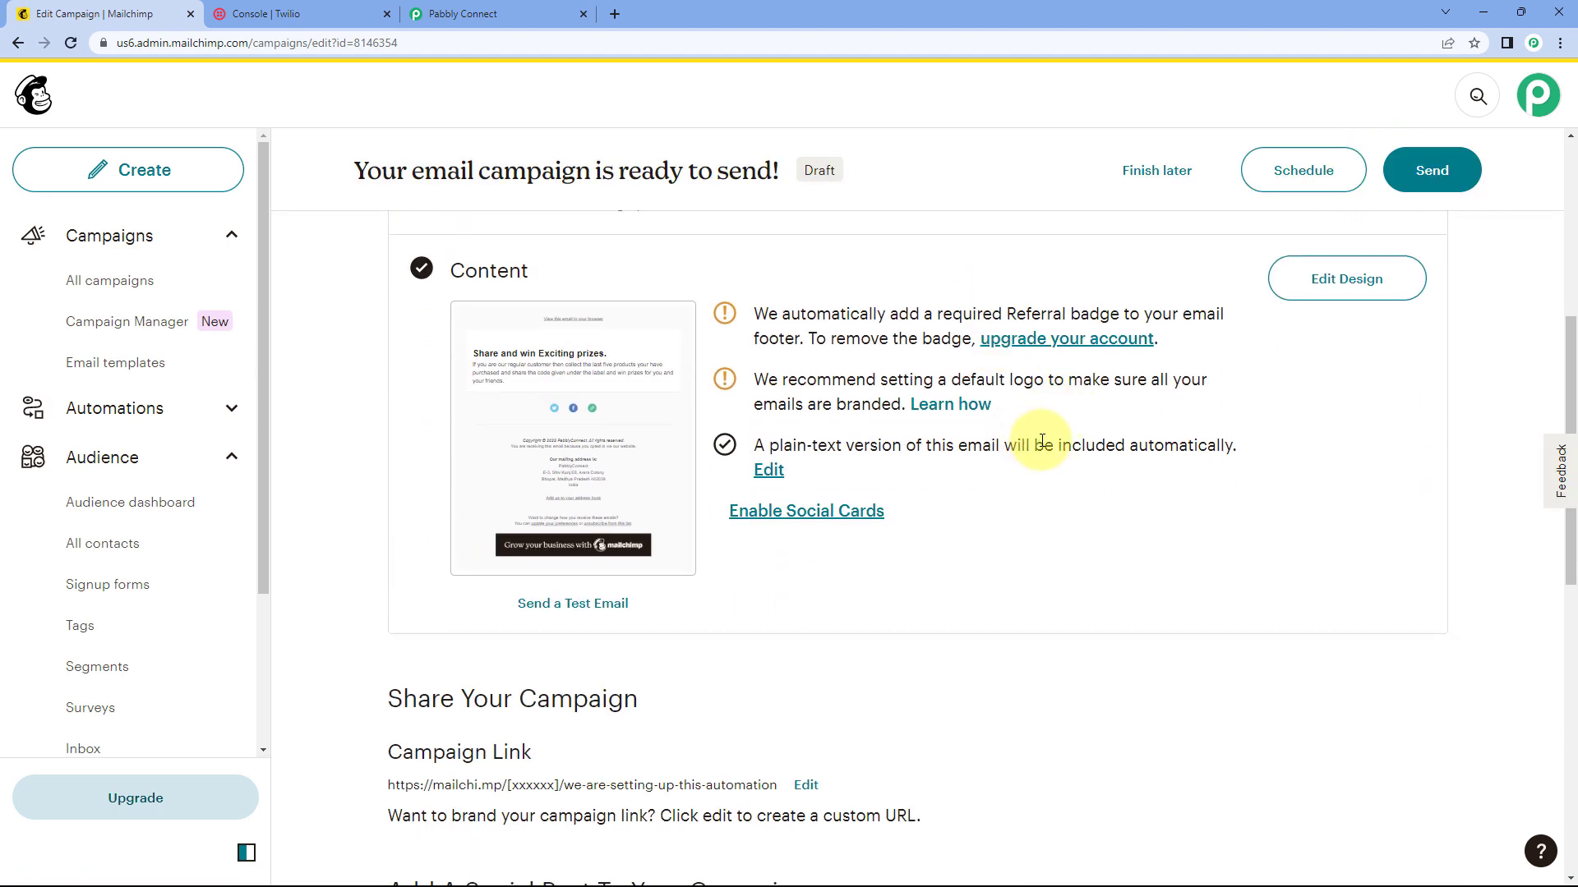
{"action": "scroll", "coordinate": [1016, 441], "scroll_direction": "down", "scroll_amount": 1}
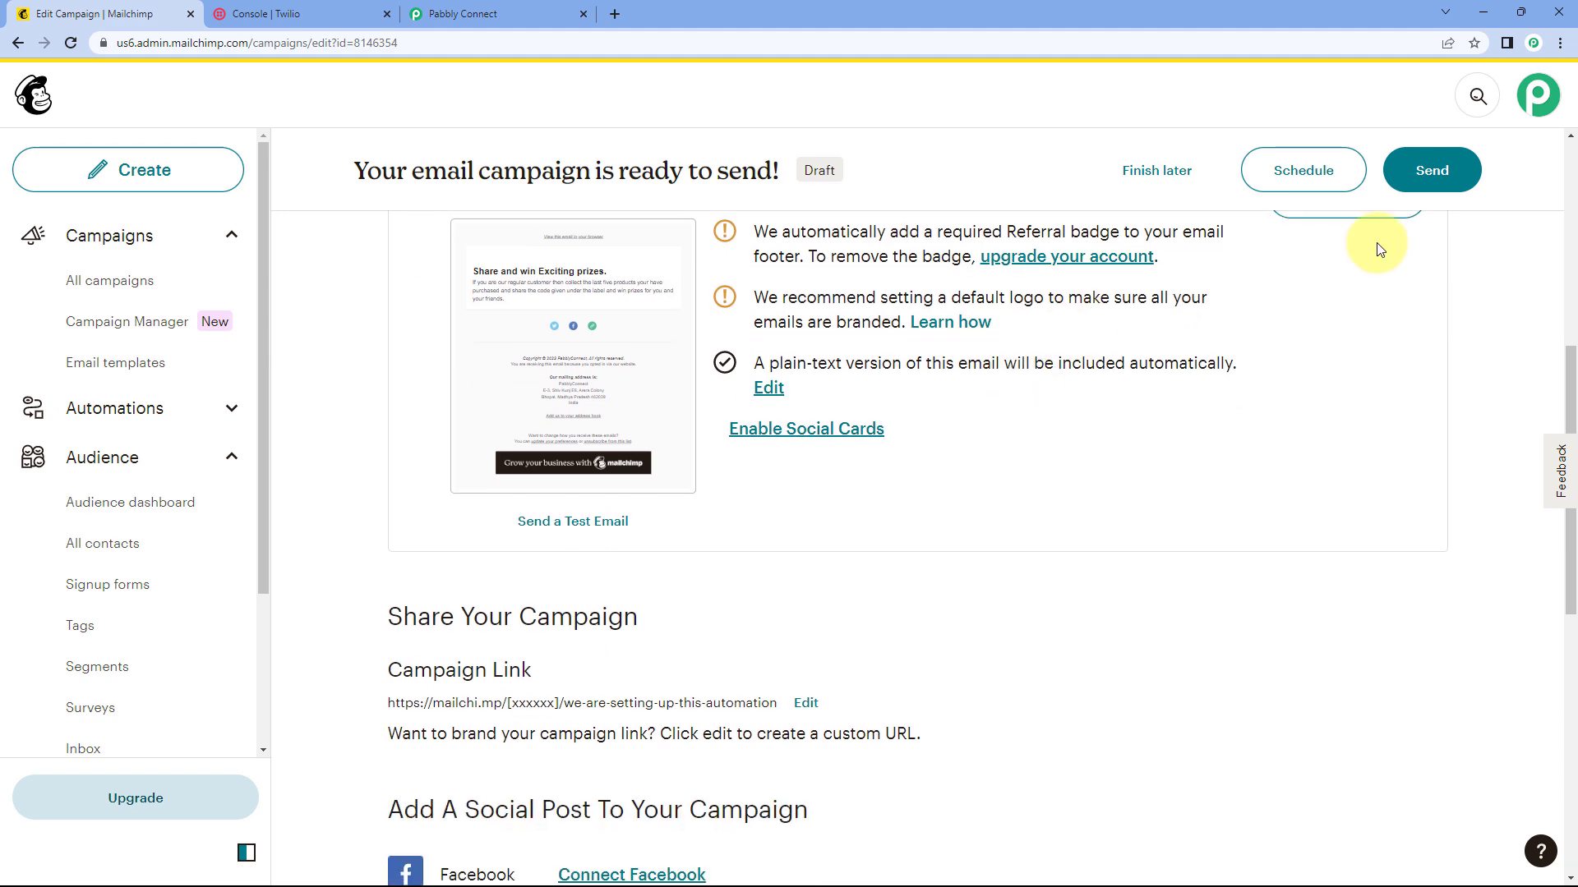
{"action": "left_click", "coordinate": [1448, 174]}
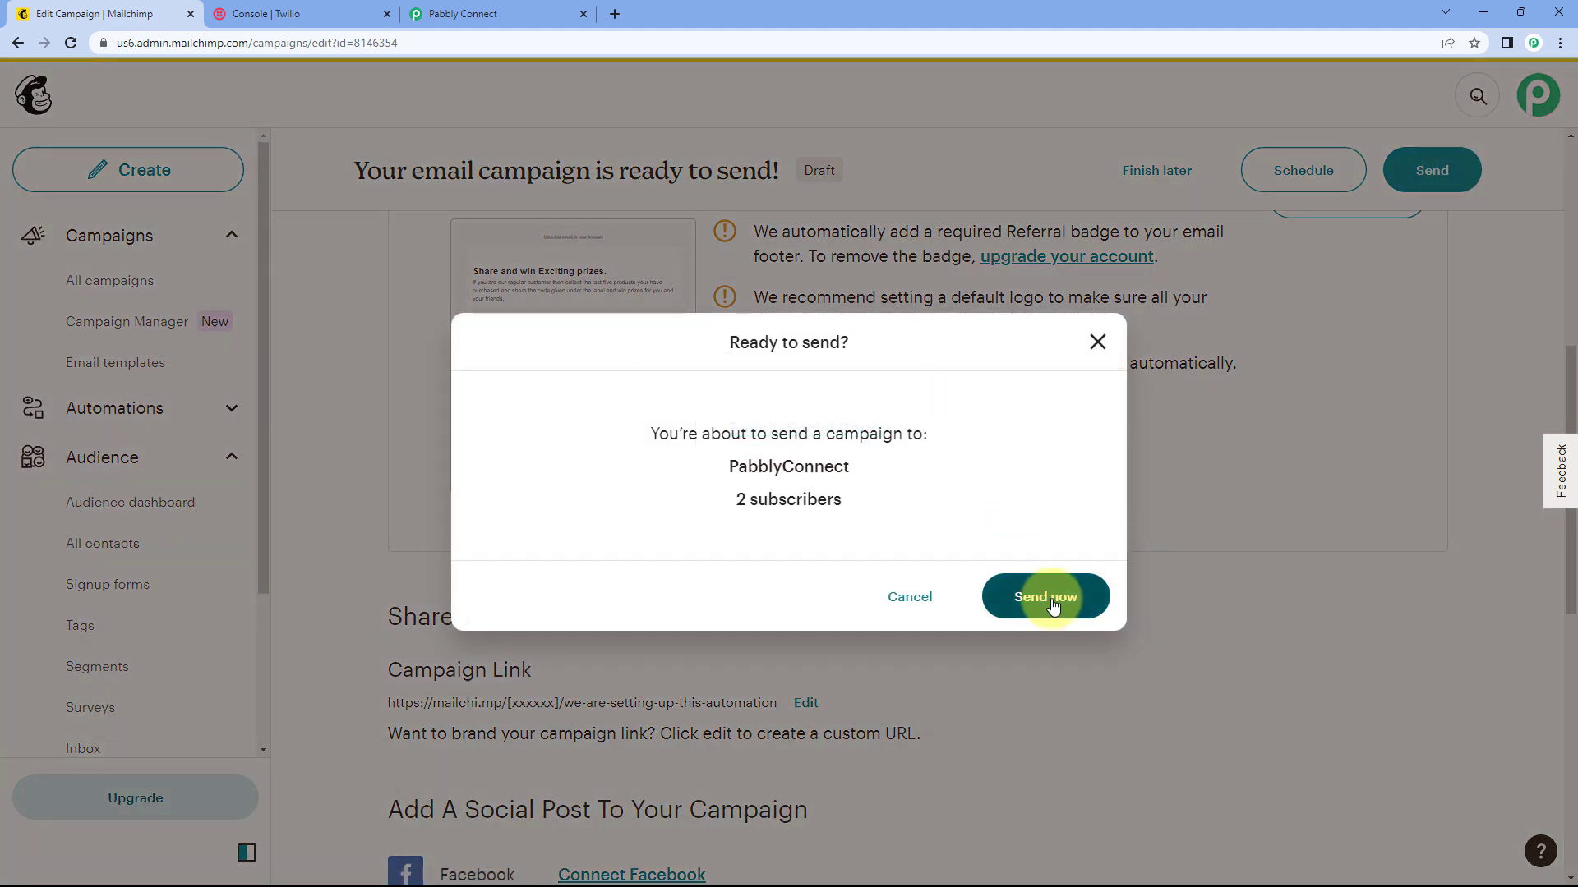
{"action": "left_click", "coordinate": [1052, 598]}
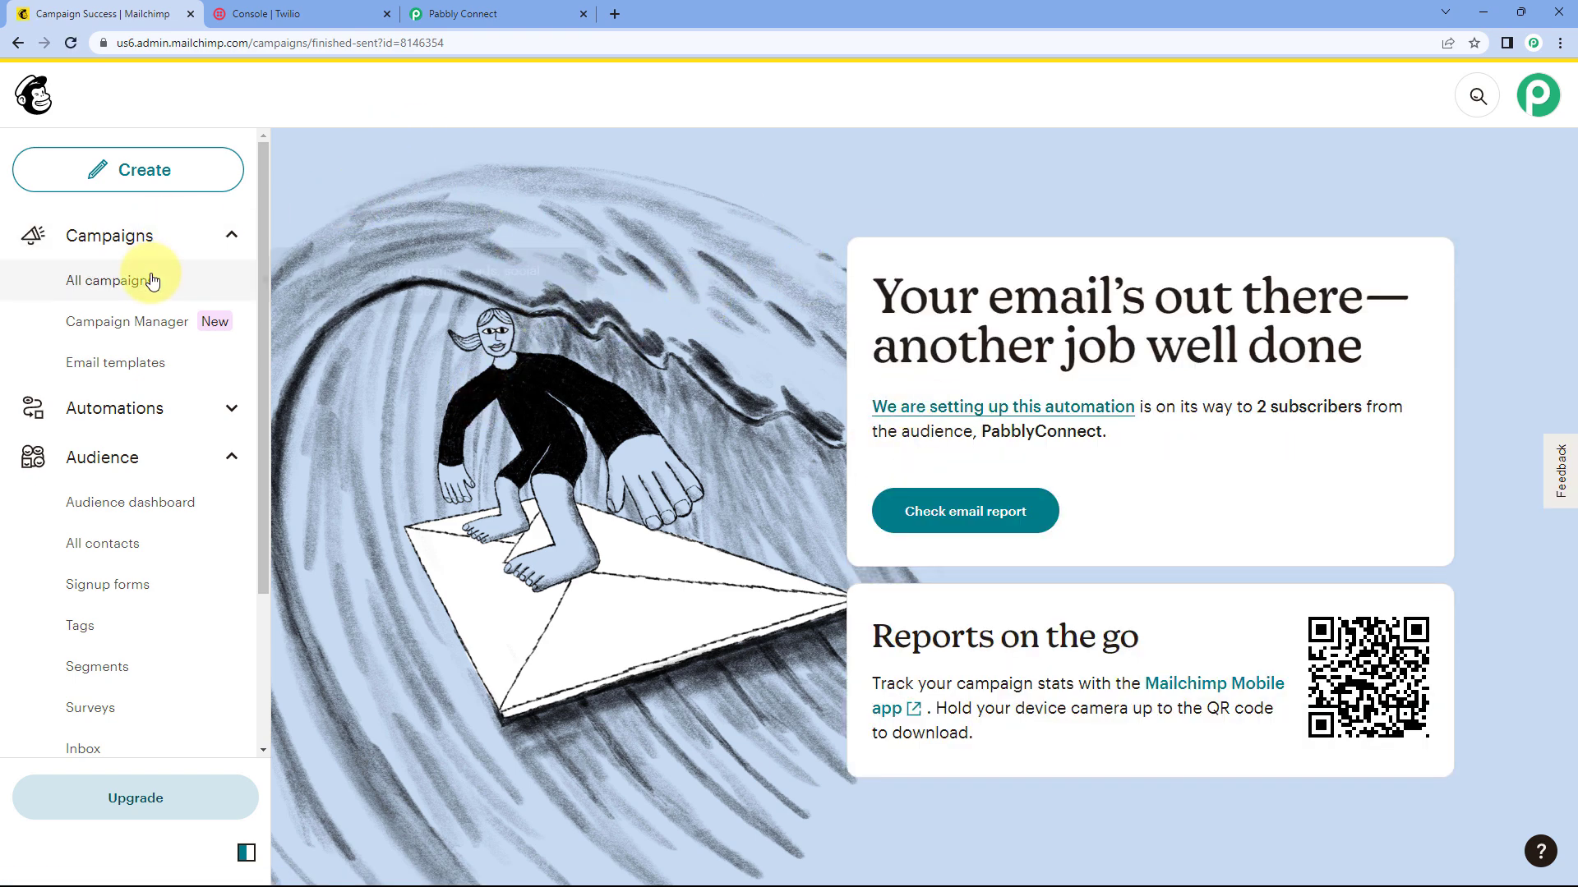
Check the sending status of the new campaign in Mailchimp's campaign list and whether Pabbly Connect has received the webhook response.
{"action": "left_click", "coordinate": [123, 281]}
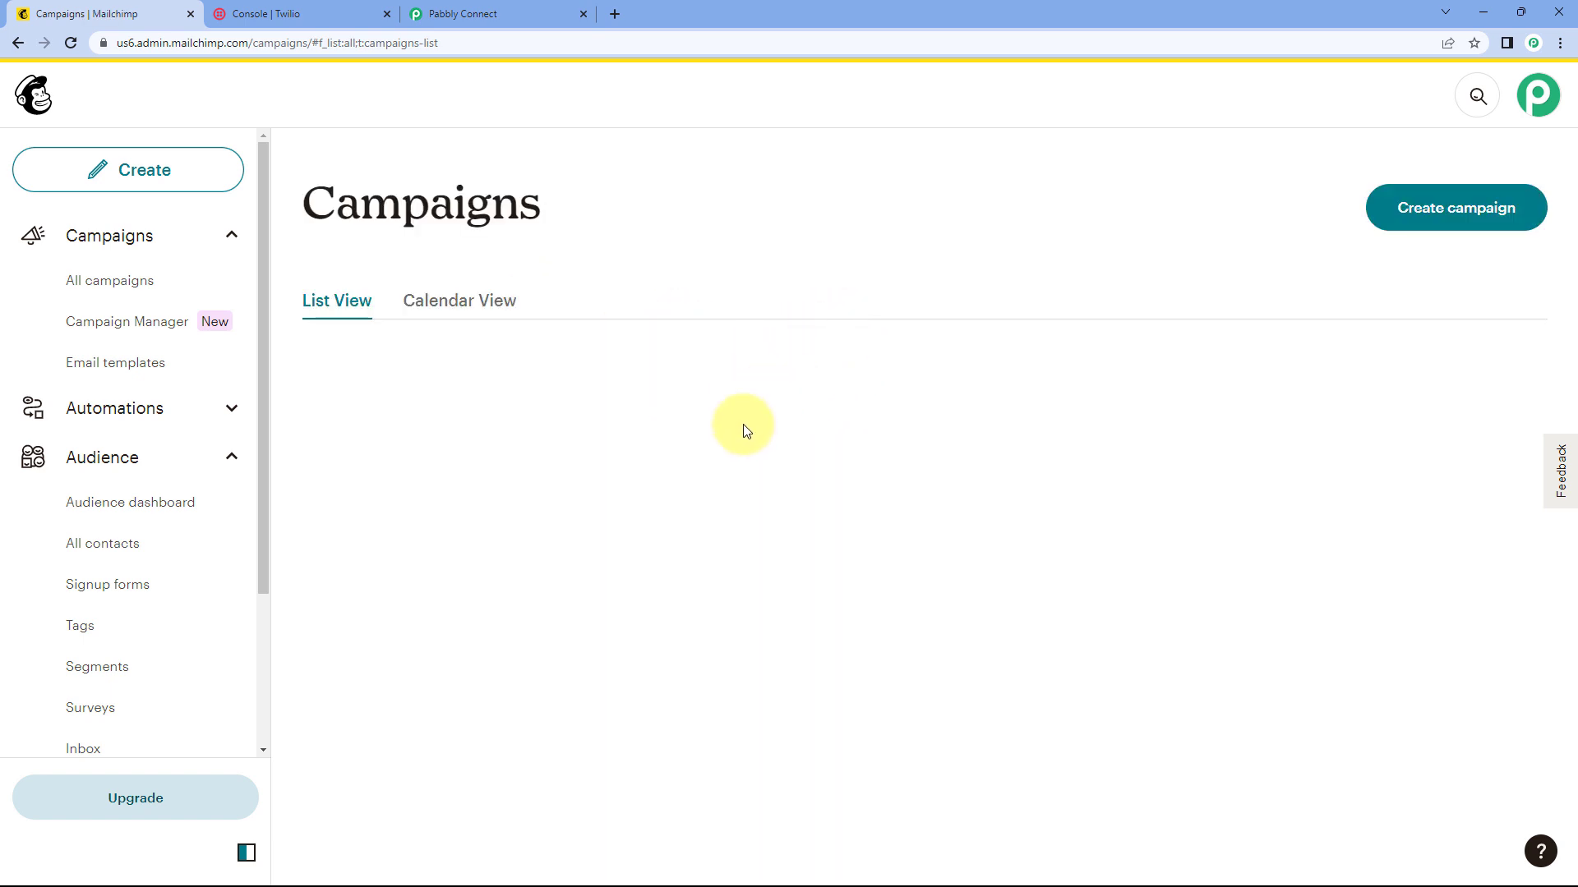
{"action": "scroll", "coordinate": [786, 447], "scroll_direction": "down", "scroll_amount": 1}
{"action": "scroll", "coordinate": [785, 447], "scroll_direction": "down", "scroll_amount": 1}
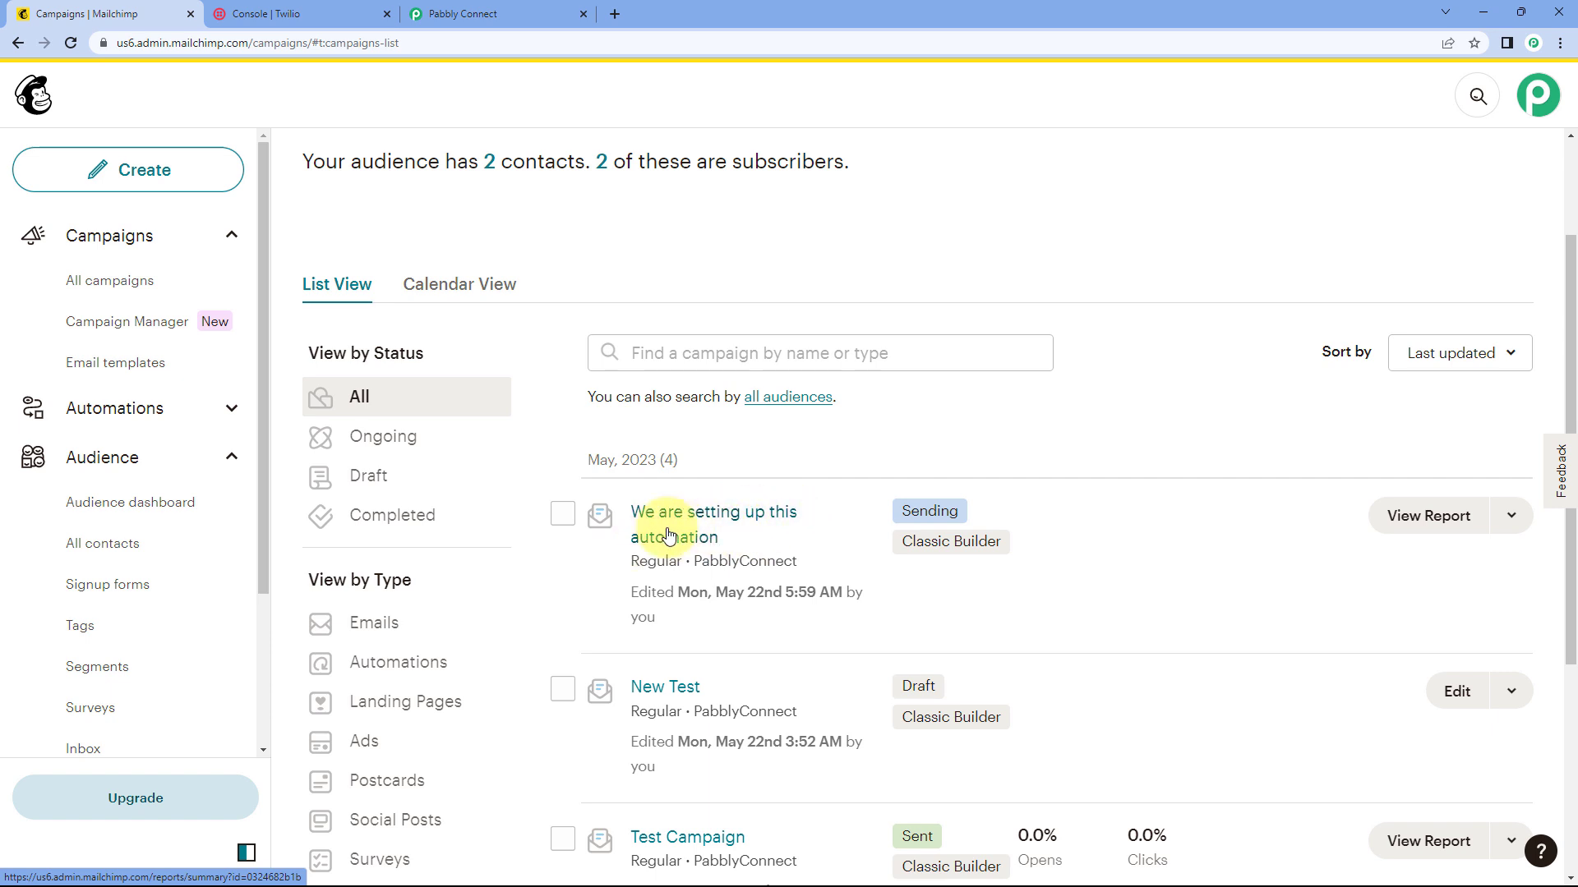
{"action": "left_click", "coordinate": [723, 535]}
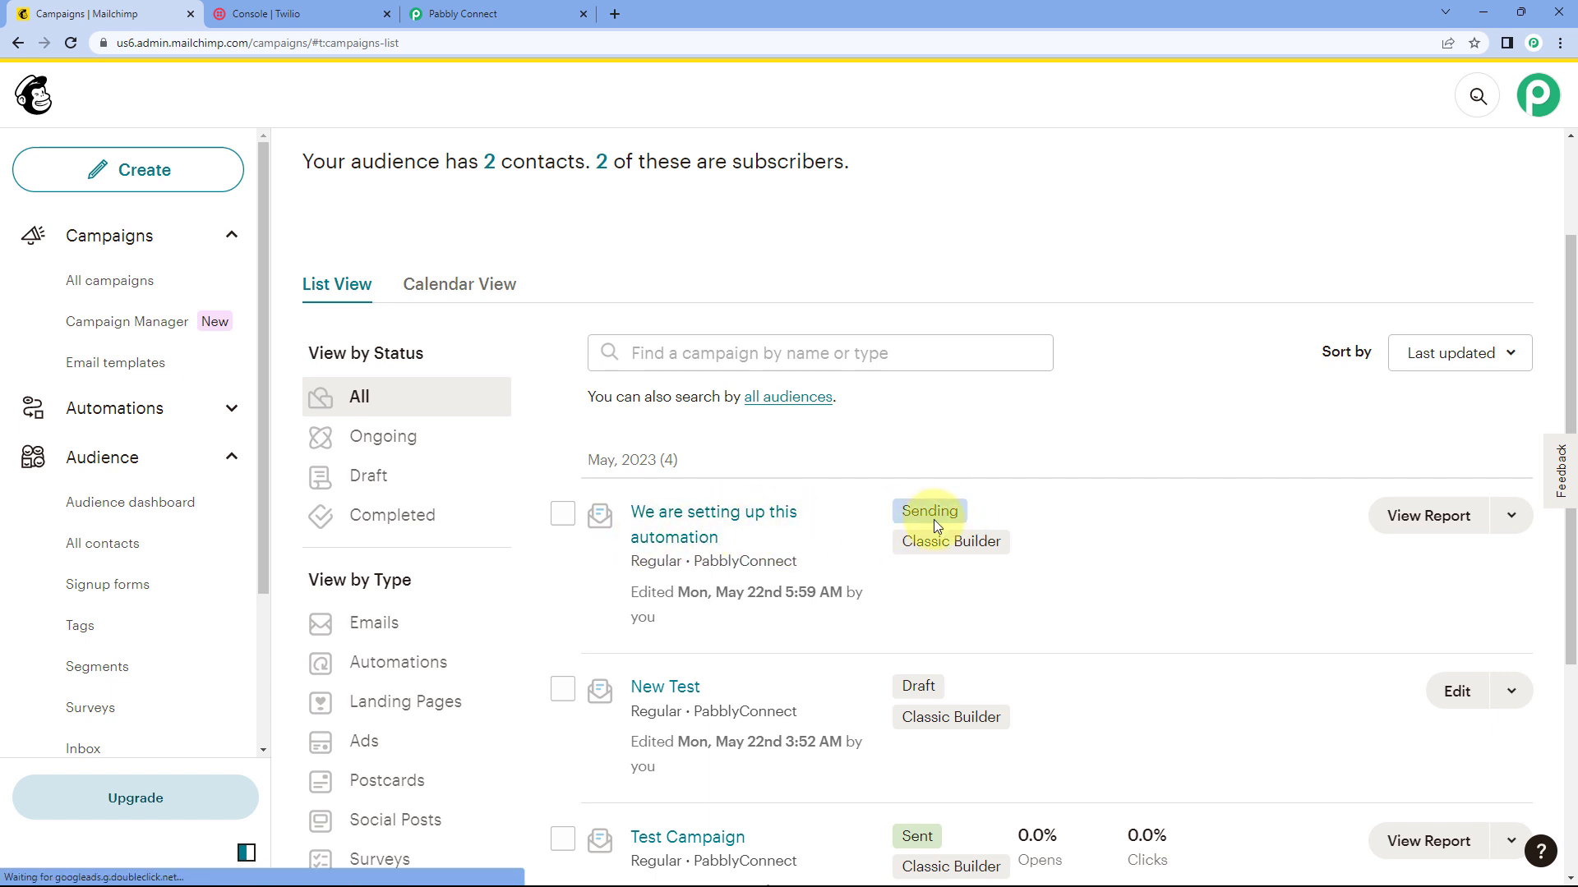
{"action": "left_click", "coordinate": [533, 12]}
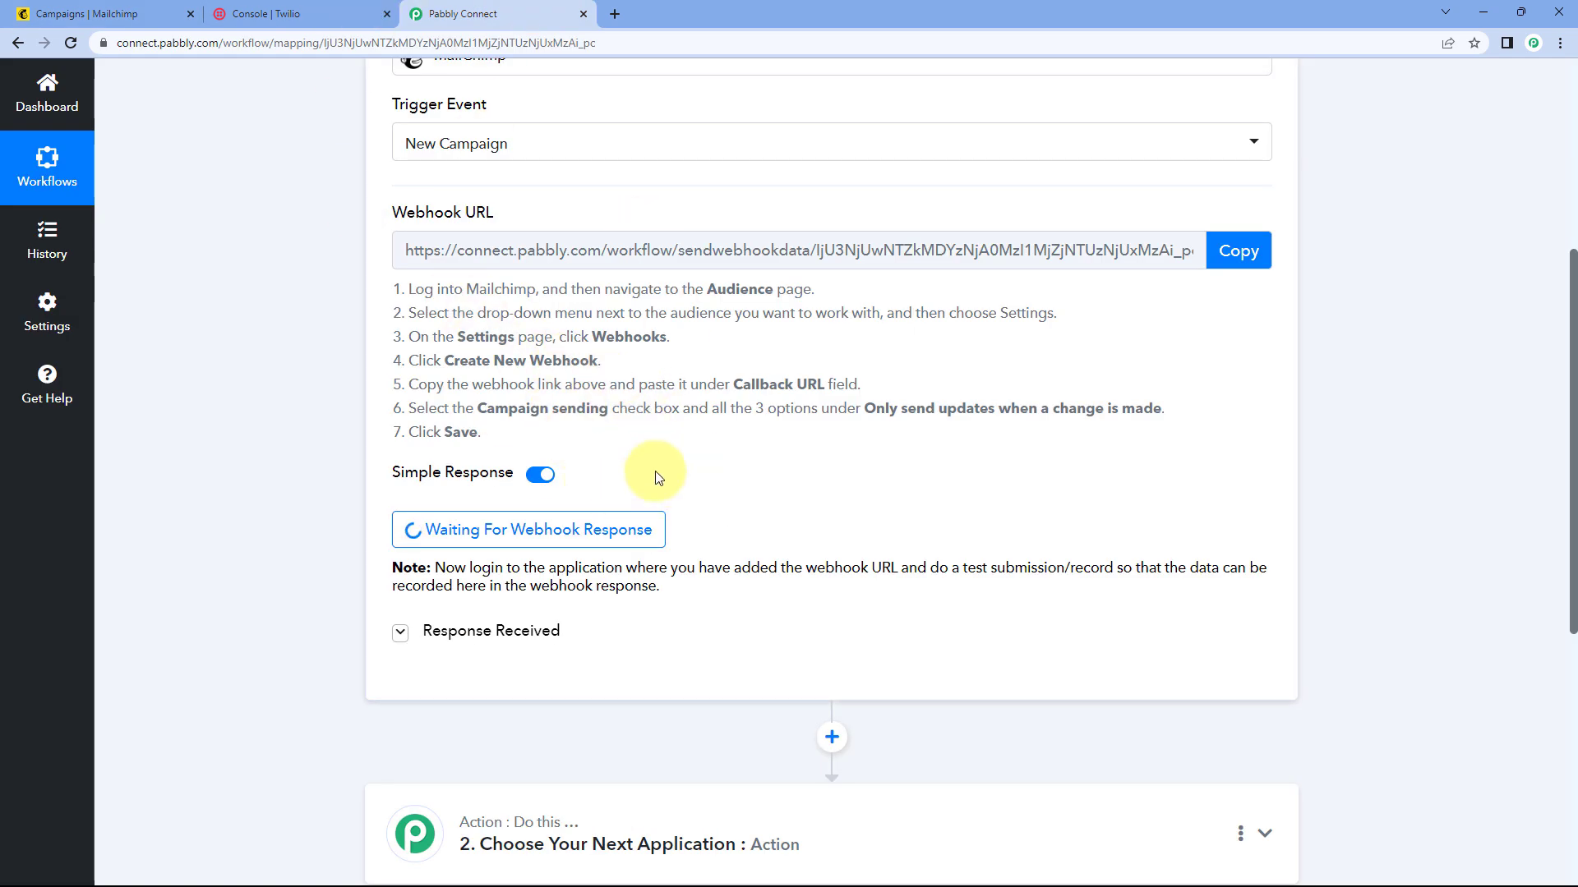
{"action": "left_click", "coordinate": [124, 14]}
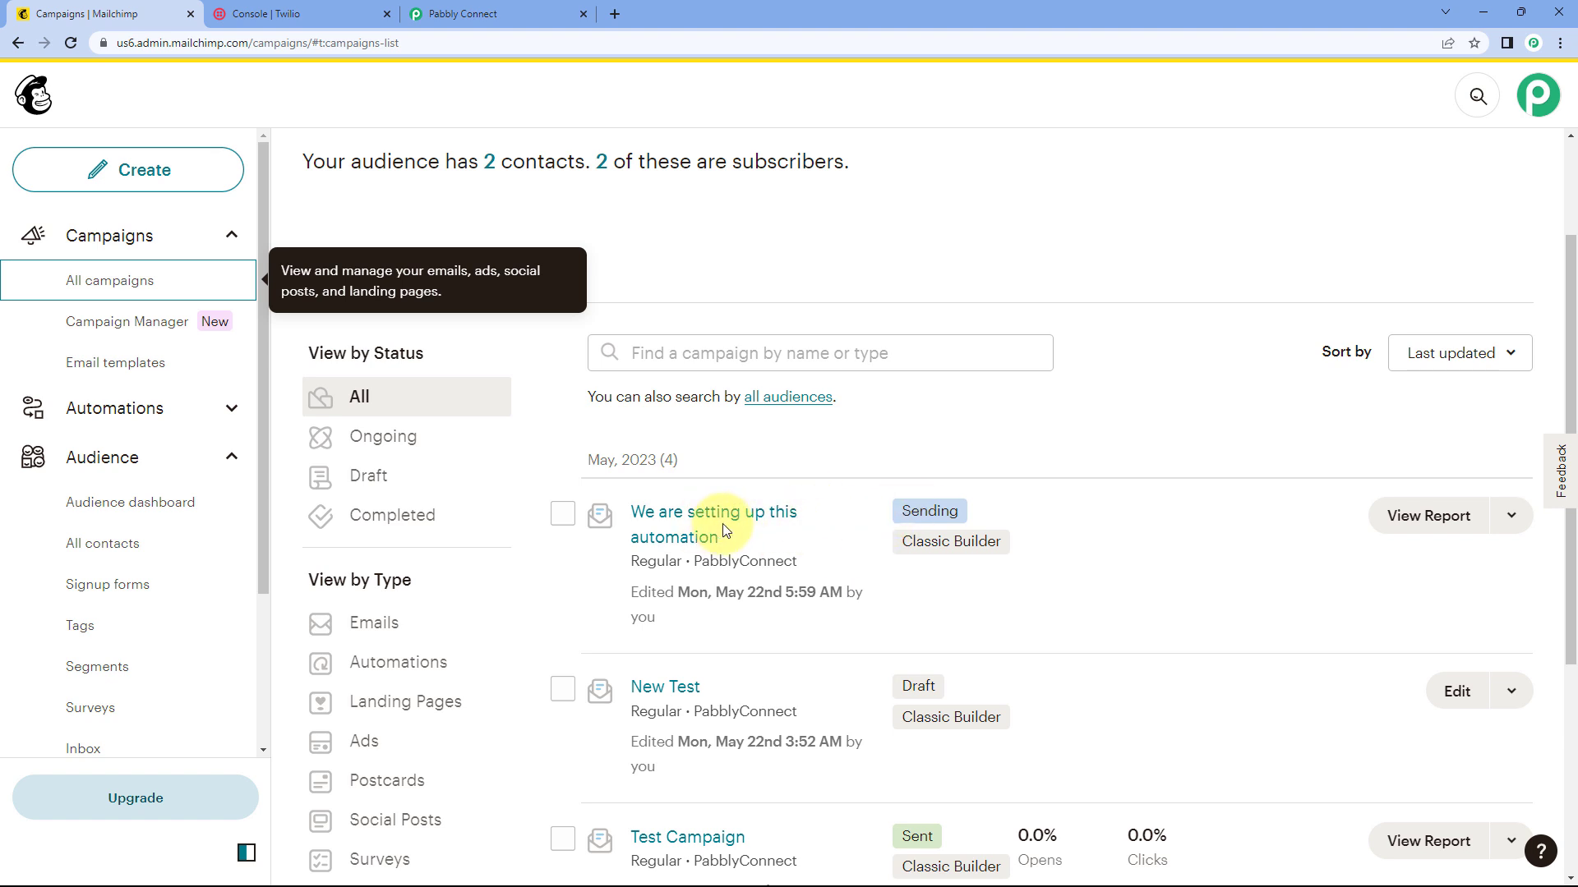
Return to Pabbly Connect and examine the received webhook response, including the Fired At, Data Subject and Data Status fields.
{"action": "left_click", "coordinate": [530, 7]}
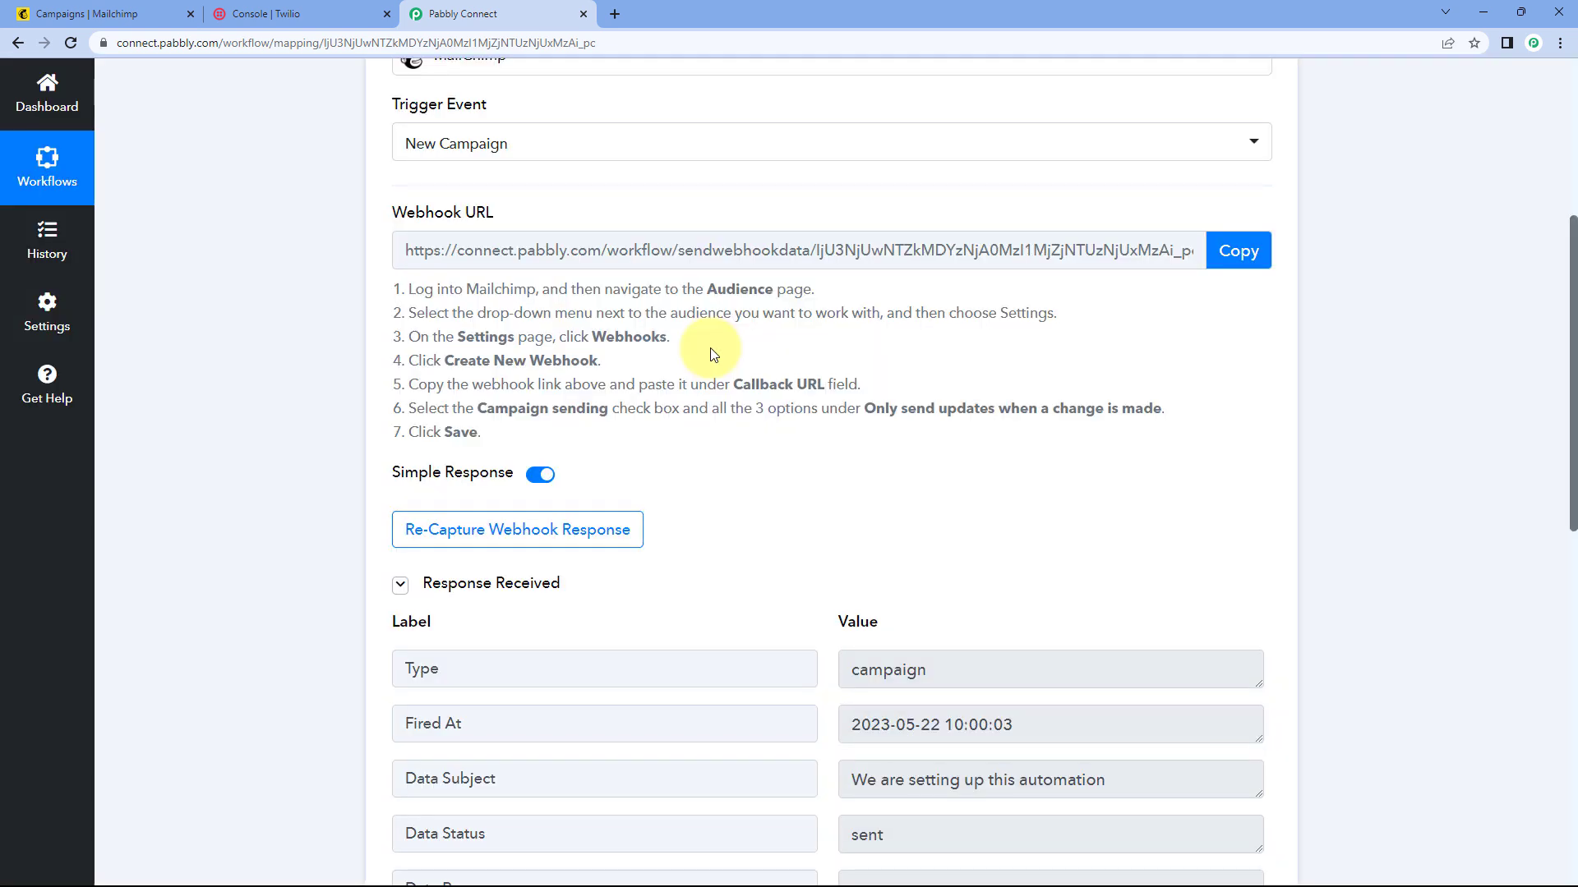
{"action": "scroll", "coordinate": [705, 354], "scroll_direction": "down", "scroll_amount": 3}
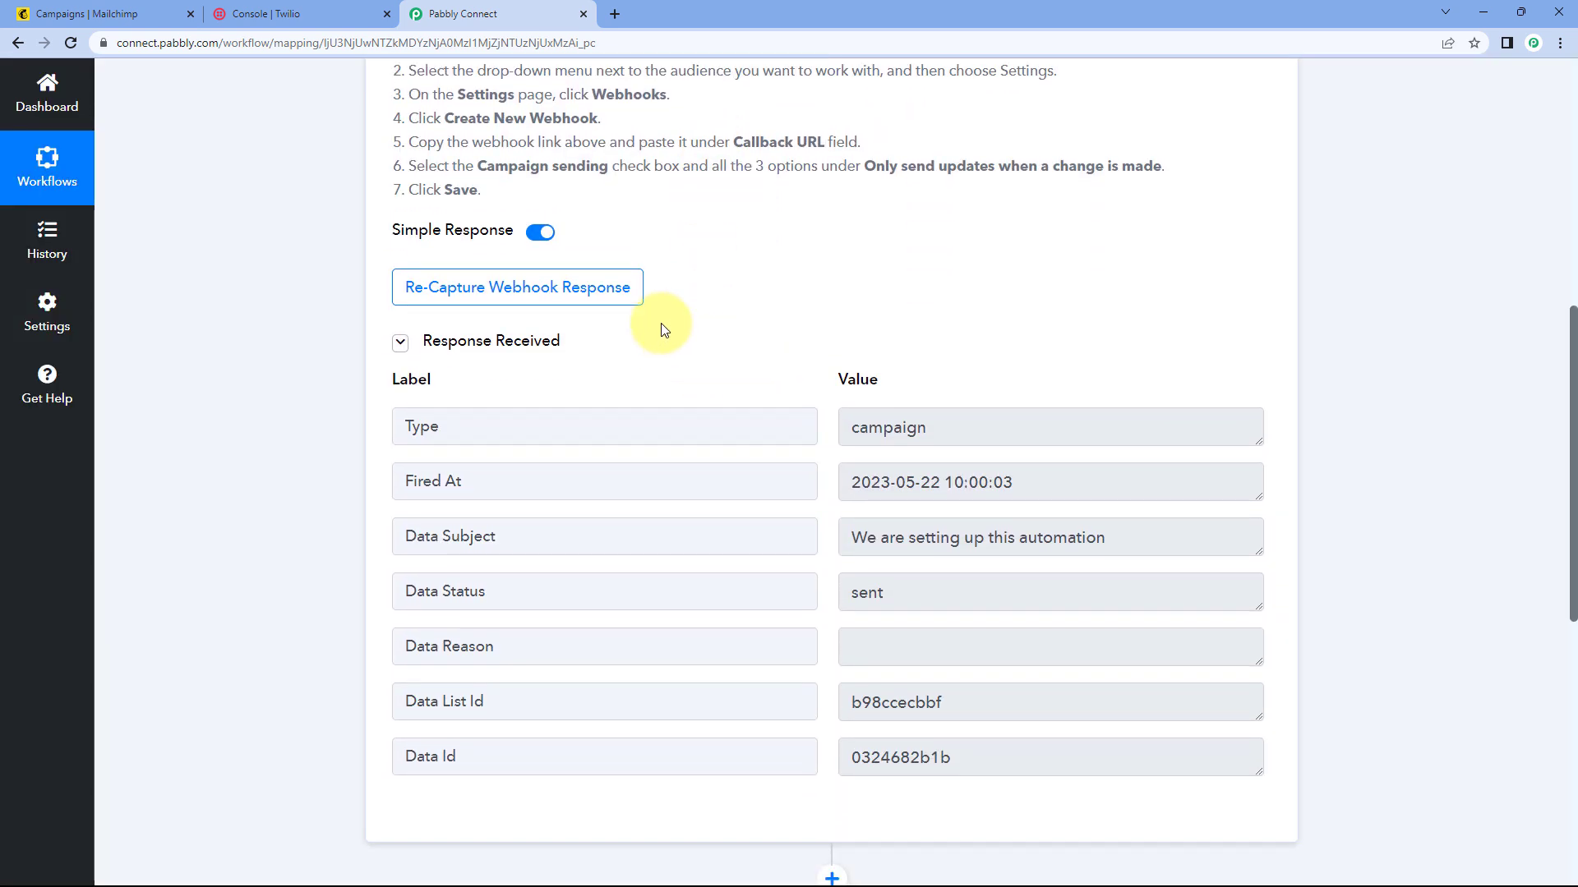
{"action": "scroll", "coordinate": [754, 359], "scroll_direction": "down", "scroll_amount": 1}
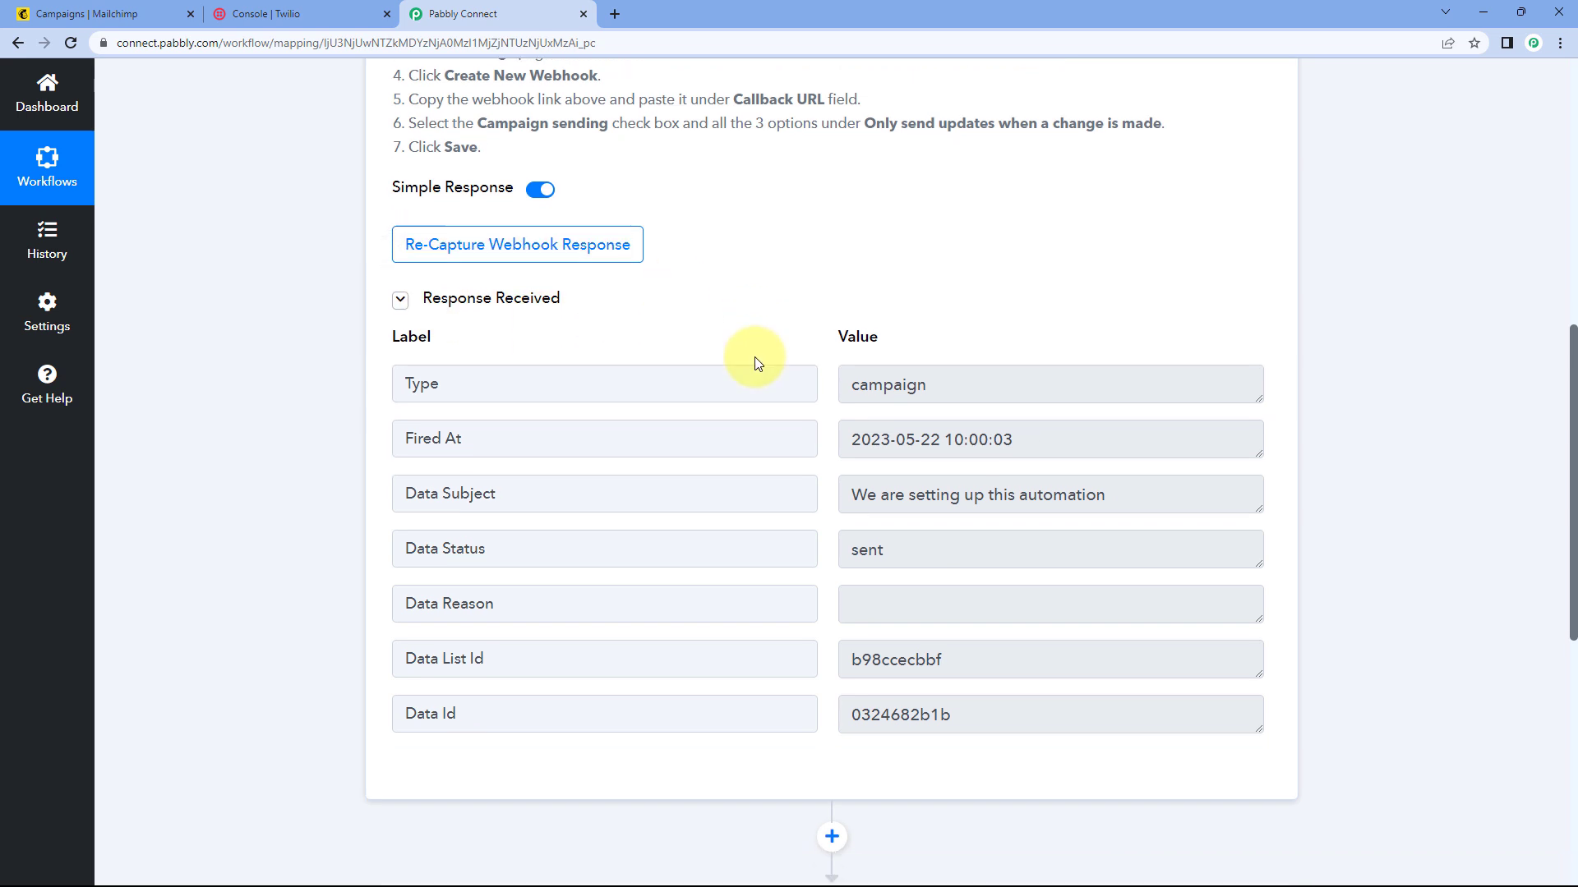
{"action": "left_click_drag", "start_coordinate": [978, 341], "coordinate": [1021, 396]}
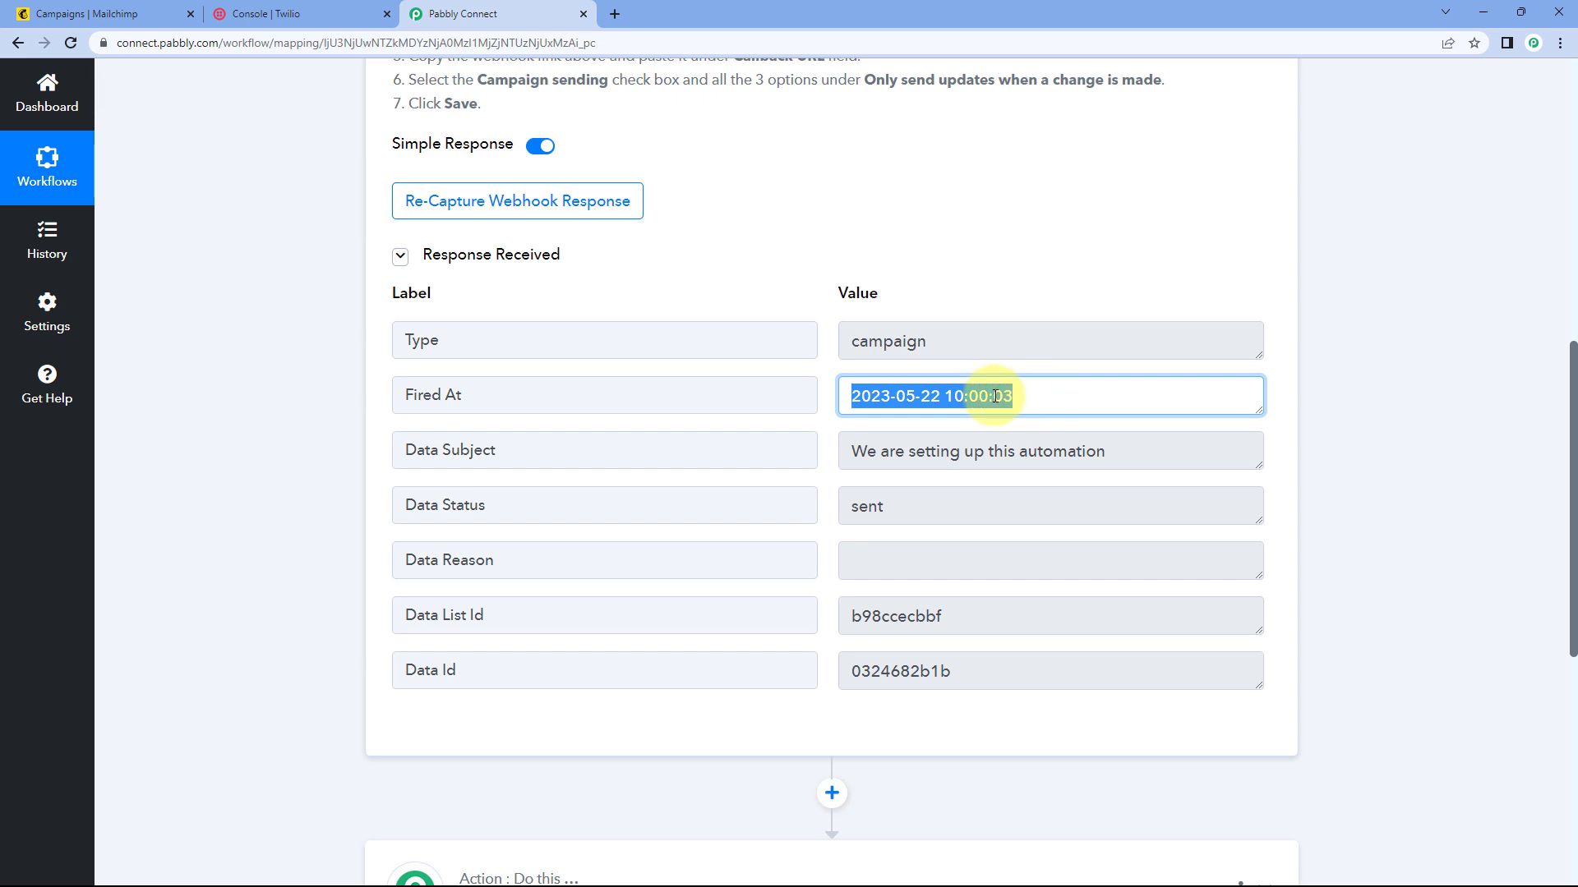
{"action": "left_click", "coordinate": [822, 367]}
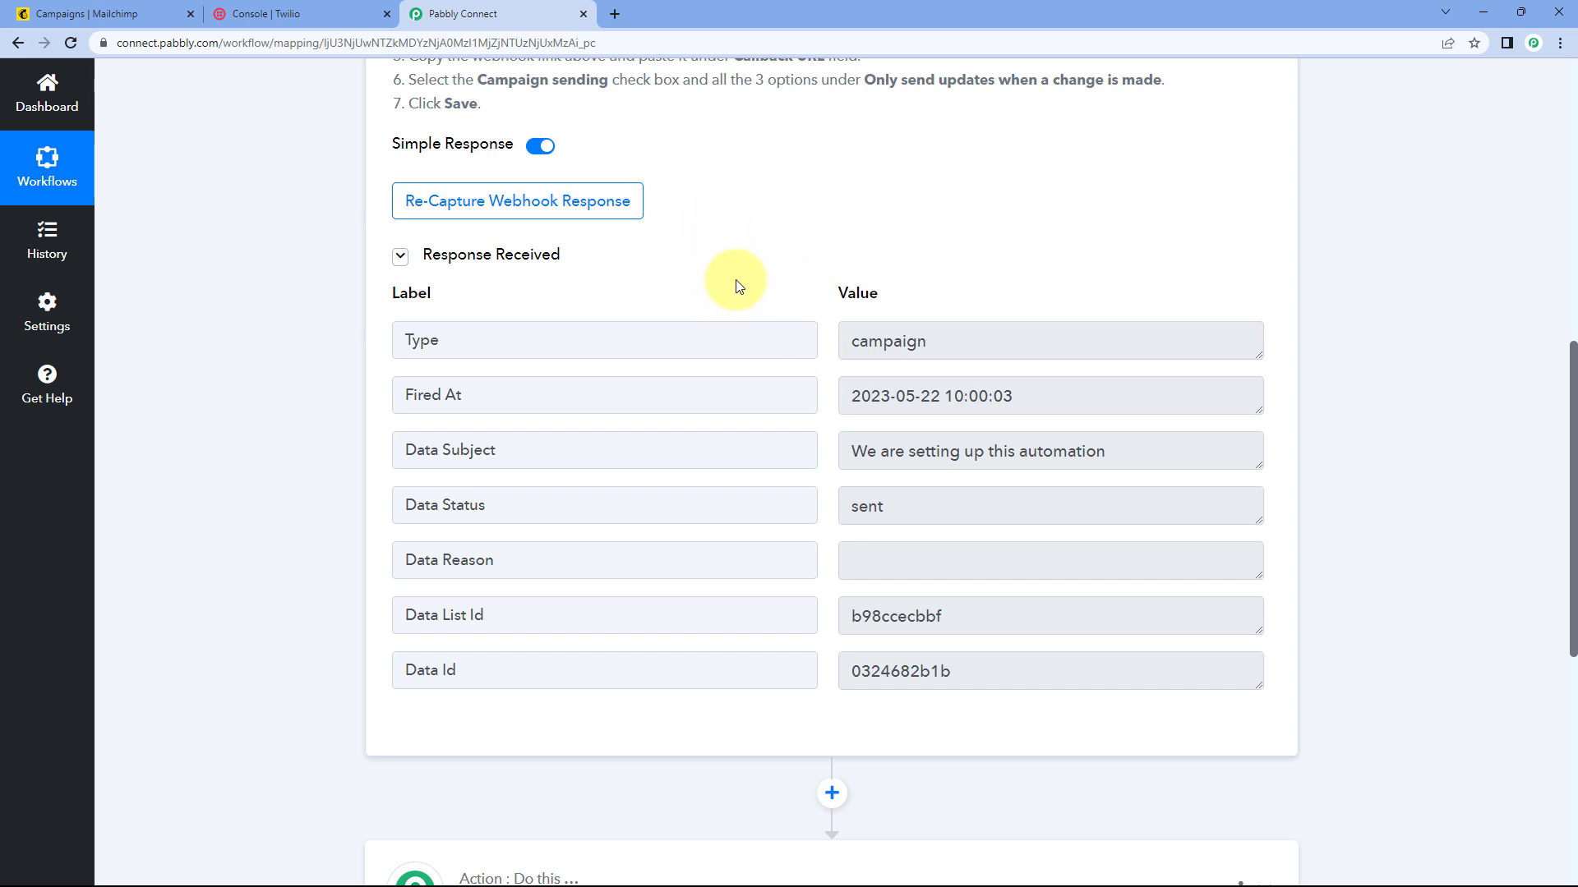
{"action": "left_click_drag", "start_coordinate": [850, 455], "coordinate": [1115, 451]}
{"action": "left_click", "coordinate": [1021, 440]}
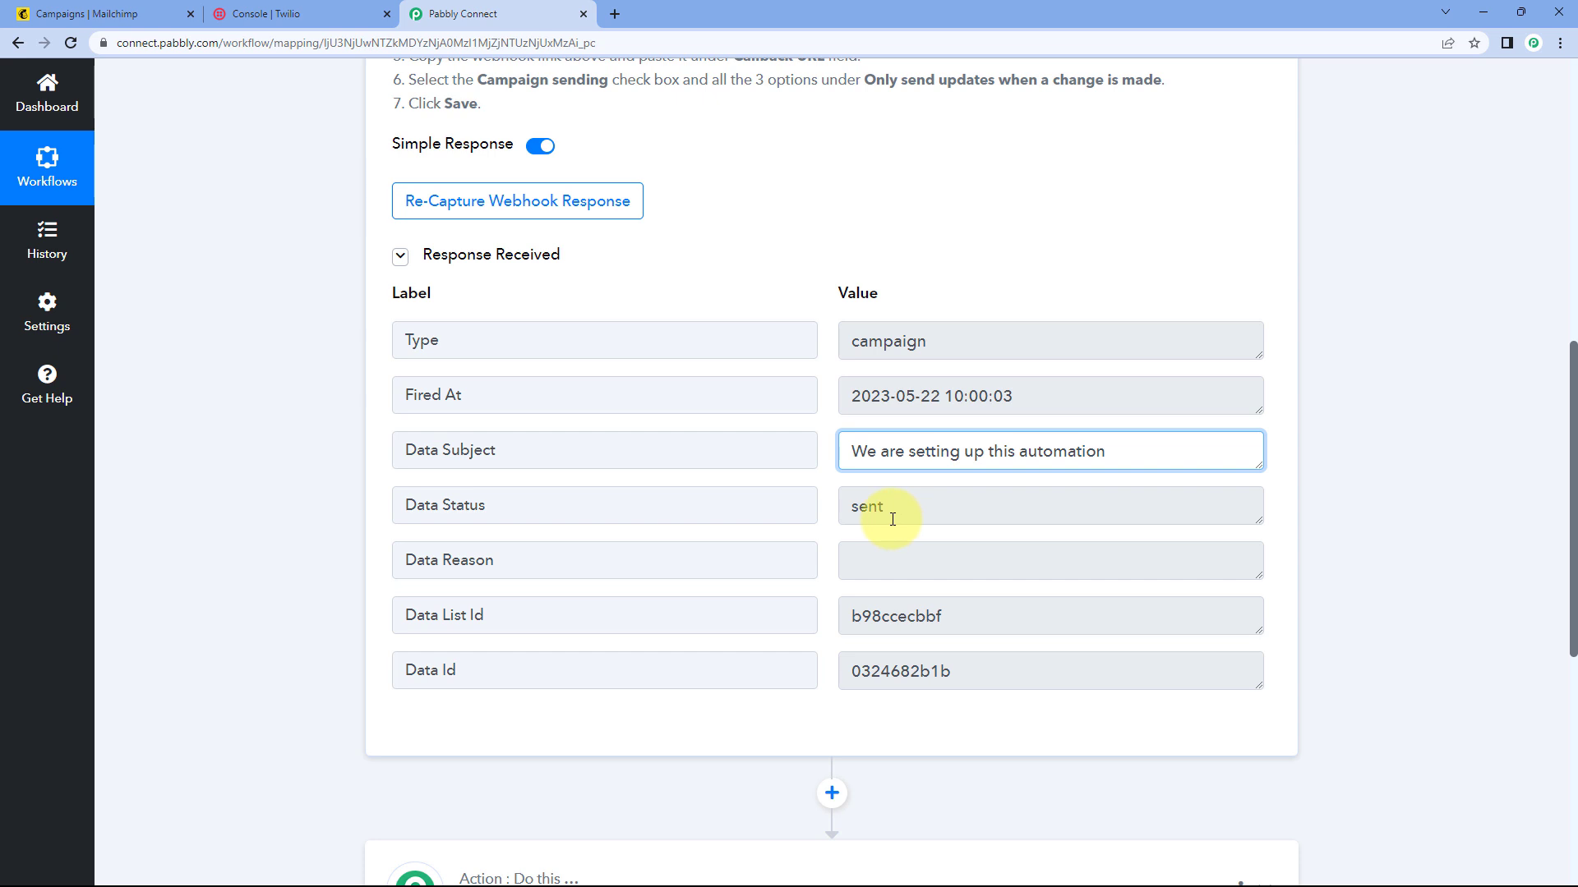
{"action": "left_click_drag", "start_coordinate": [902, 521], "coordinate": [822, 505]}
{"action": "left_click", "coordinate": [822, 504]}
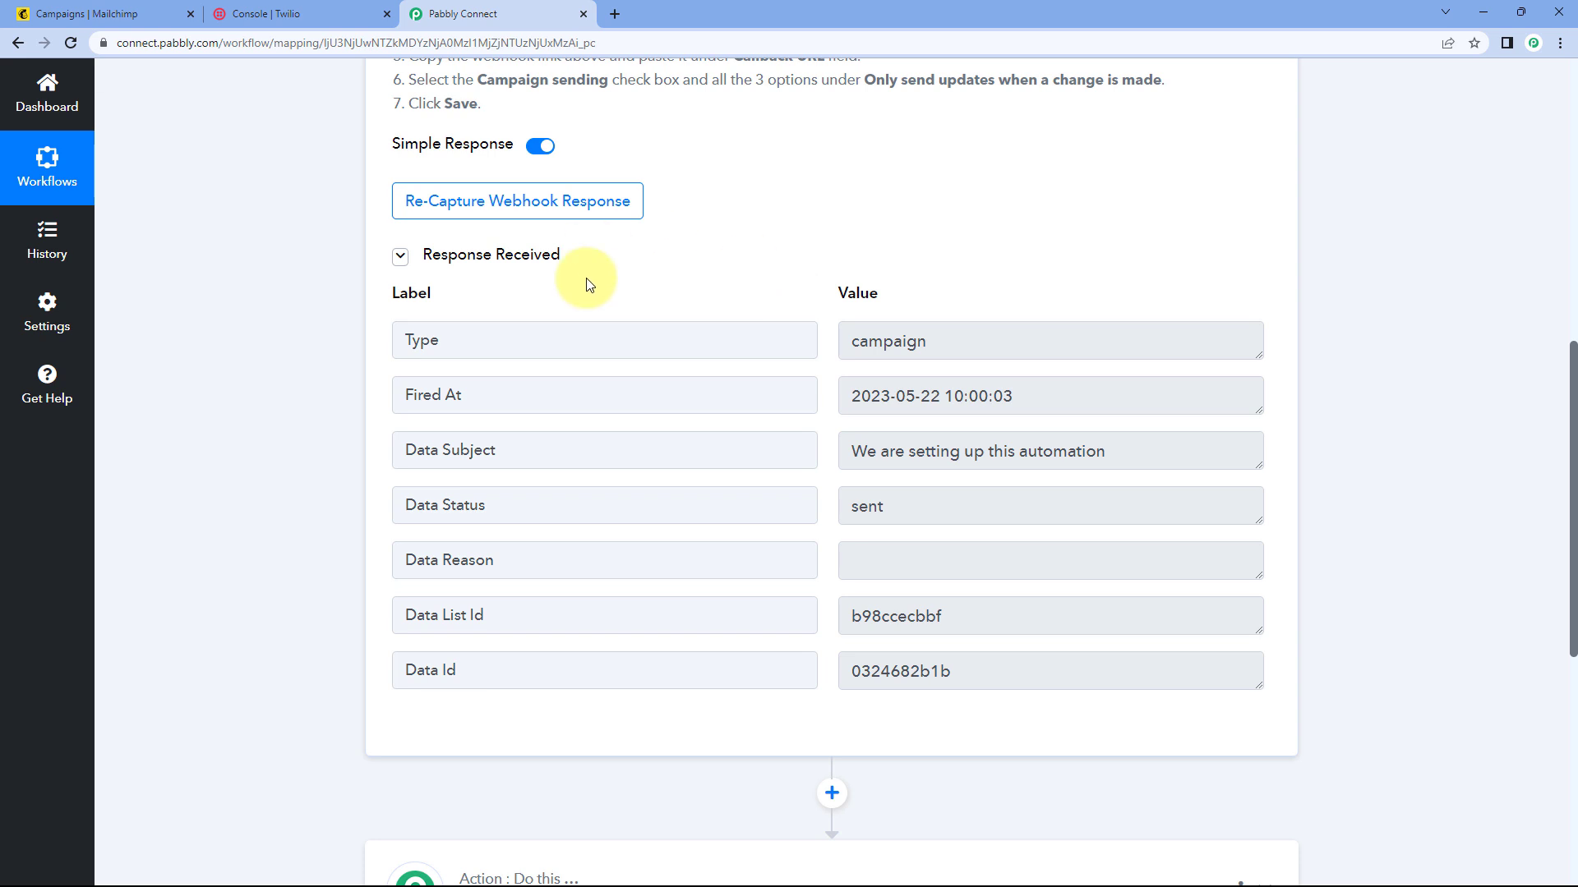
Set the workflow's action application to Twilio with Send SMS Message as the action event.
{"action": "scroll", "coordinate": [821, 287], "scroll_direction": "down", "scroll_amount": 2}
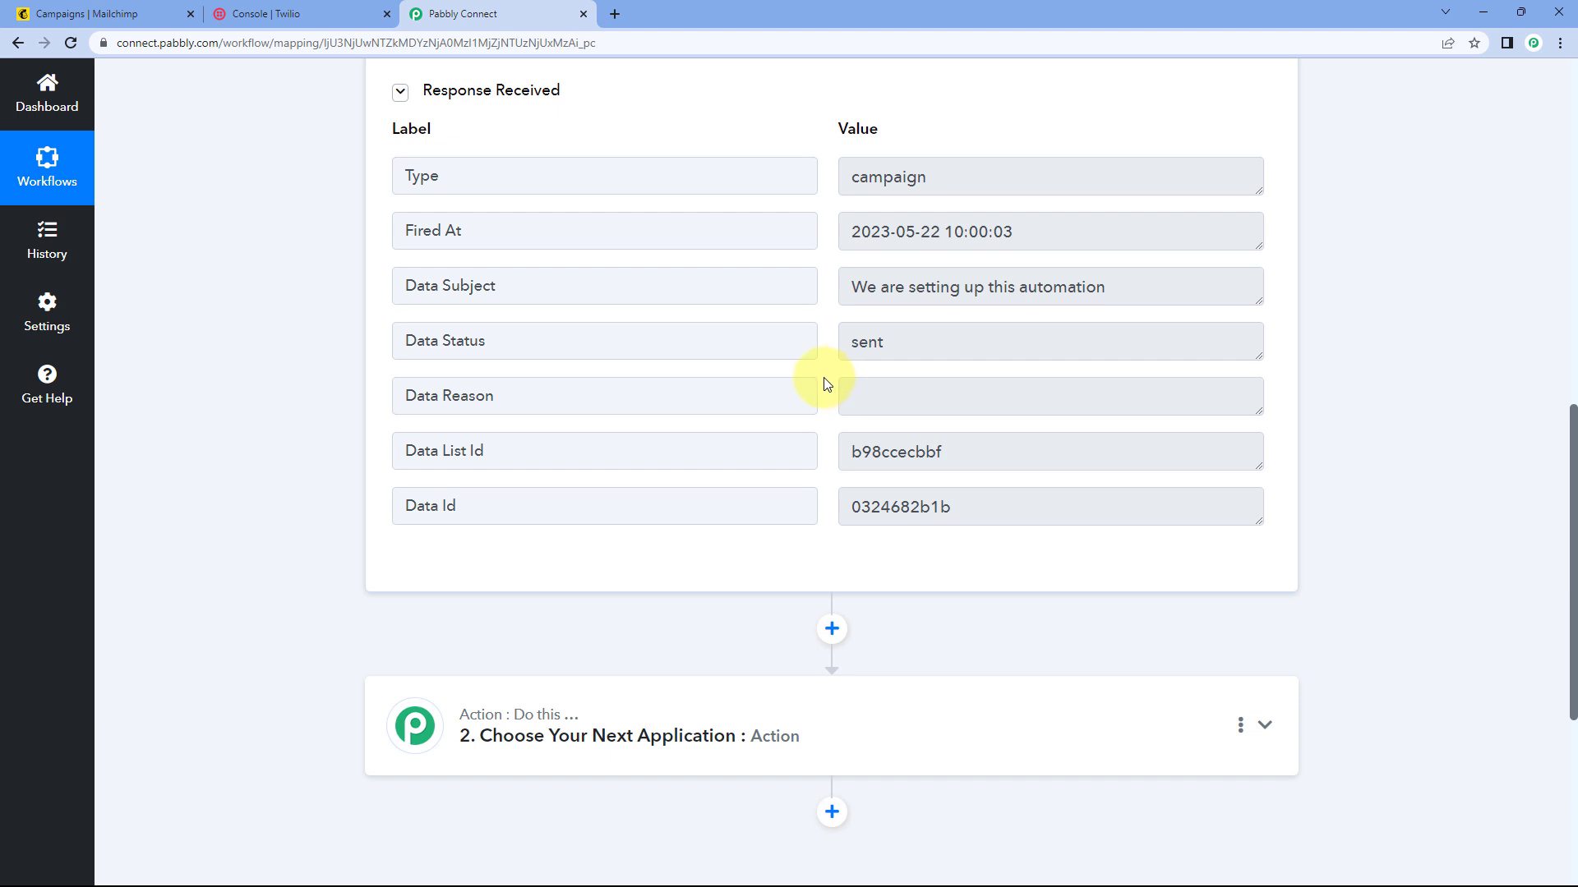
{"action": "scroll", "coordinate": [246, 377], "scroll_direction": "down", "scroll_amount": 5}
{"action": "left_click", "coordinate": [606, 303]}
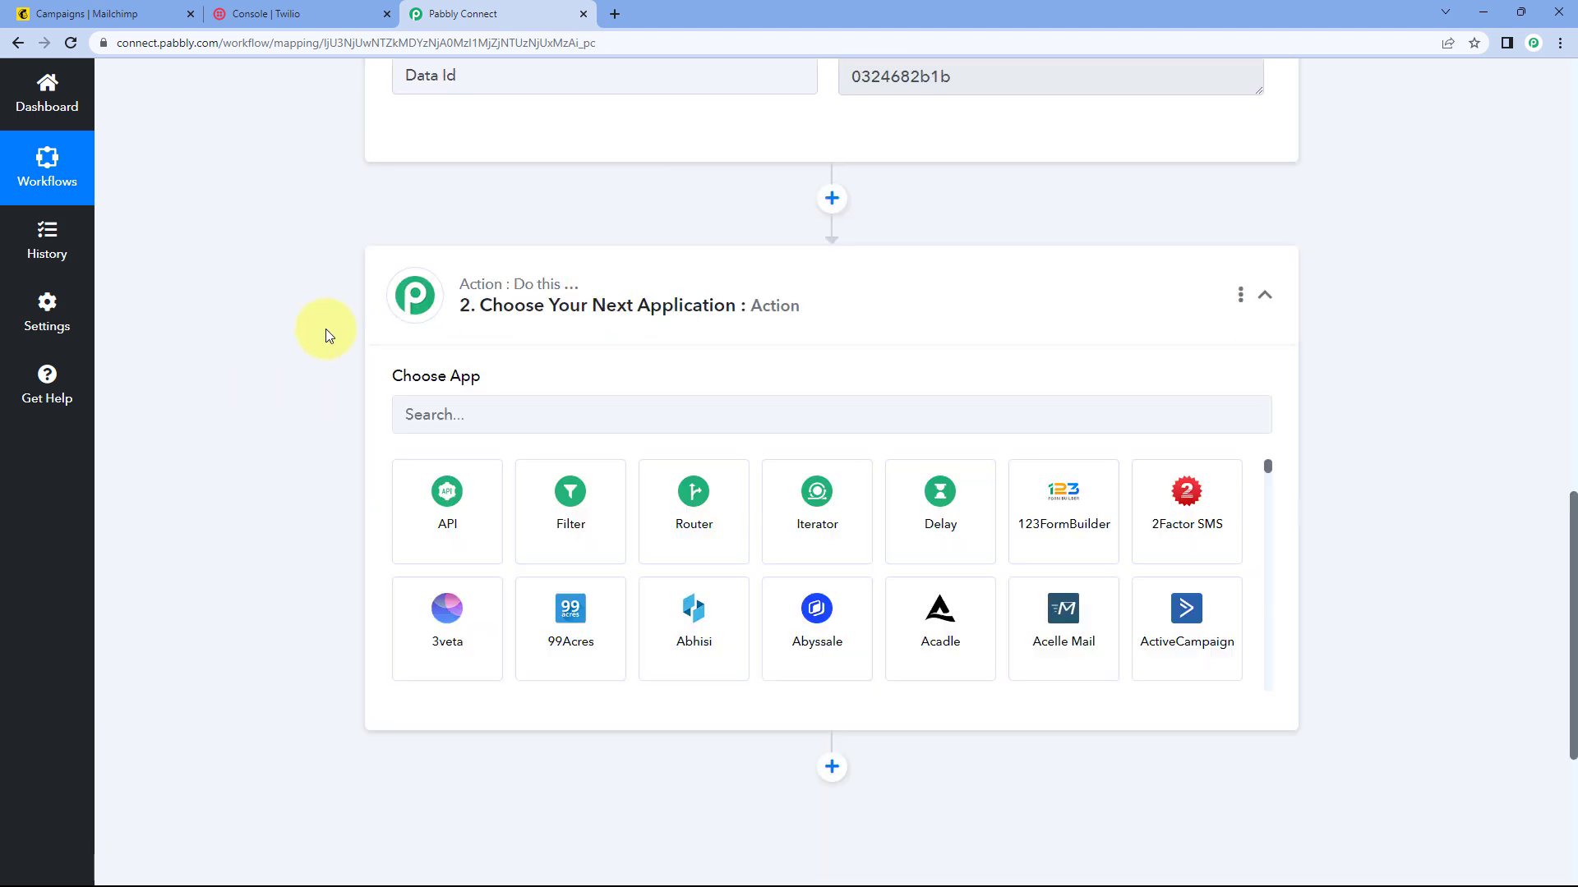
{"action": "scroll", "coordinate": [427, 320], "scroll_direction": "down", "scroll_amount": 1}
{"action": "left_click", "coordinate": [547, 320]}
{"action": "type", "text": "Twilio"}
{"action": "left_click", "coordinate": [451, 443]}
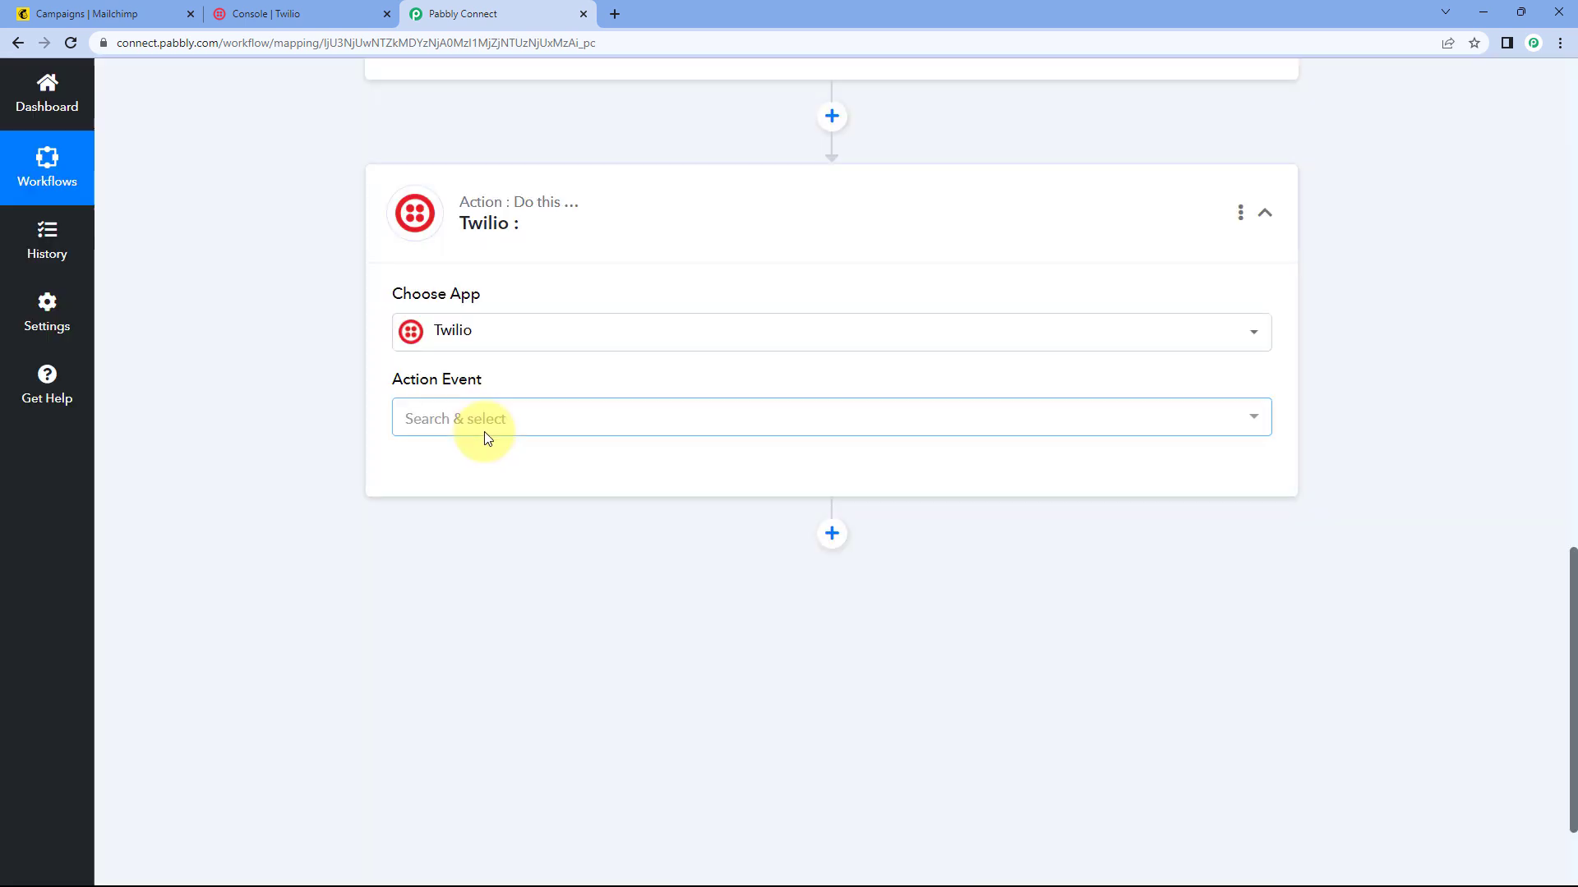
{"action": "left_click", "coordinate": [497, 427]}
{"action": "scroll", "coordinate": [328, 387], "scroll_direction": "down", "scroll_amount": 1}
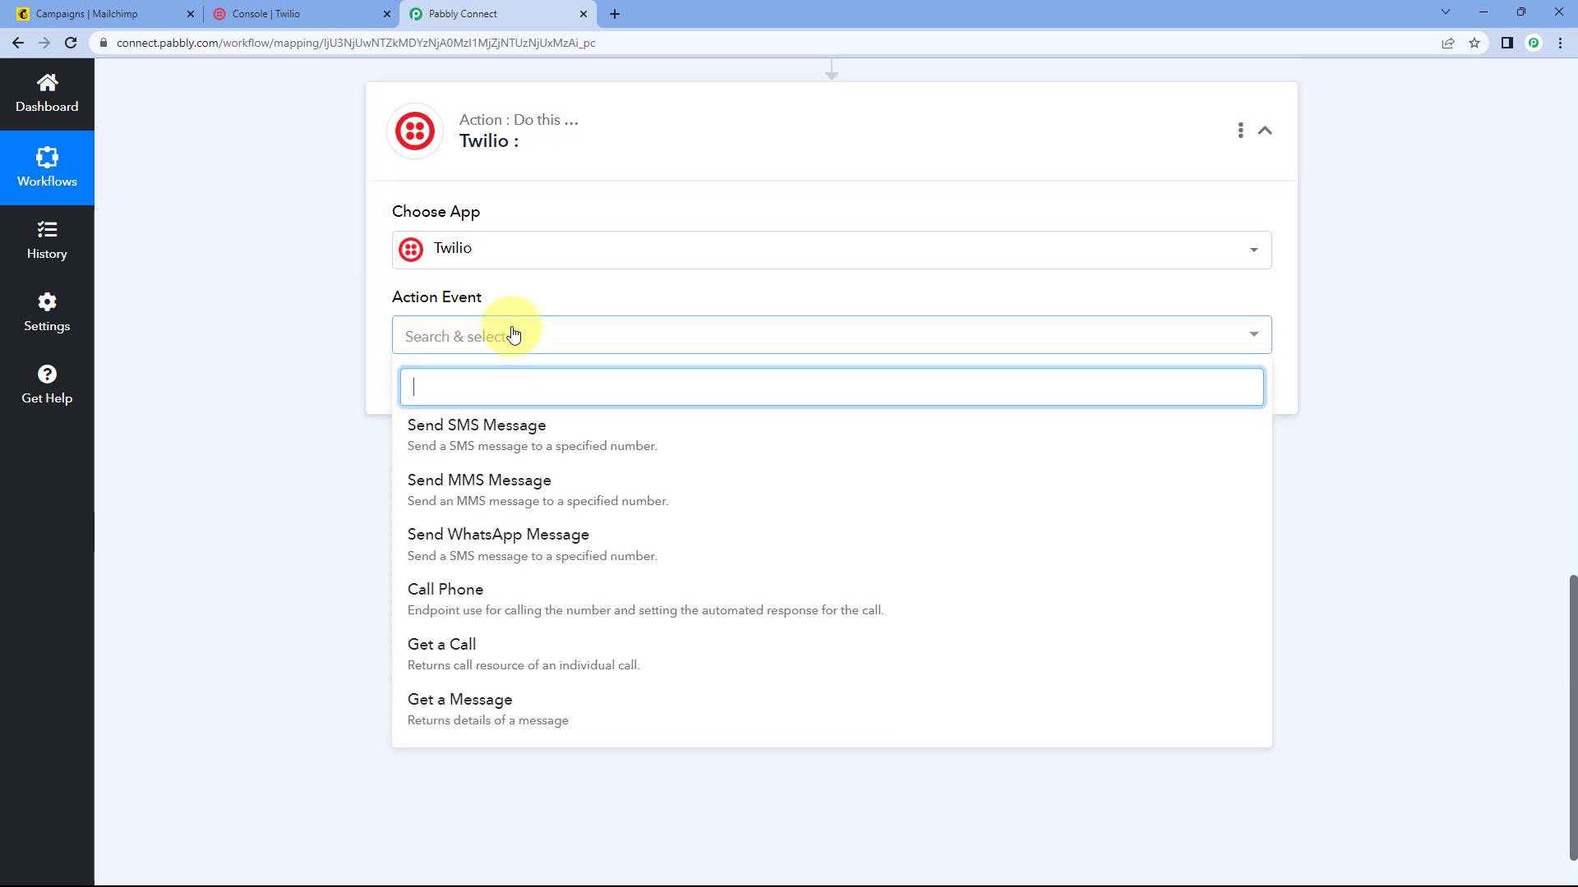
{"action": "left_click", "coordinate": [541, 436]}
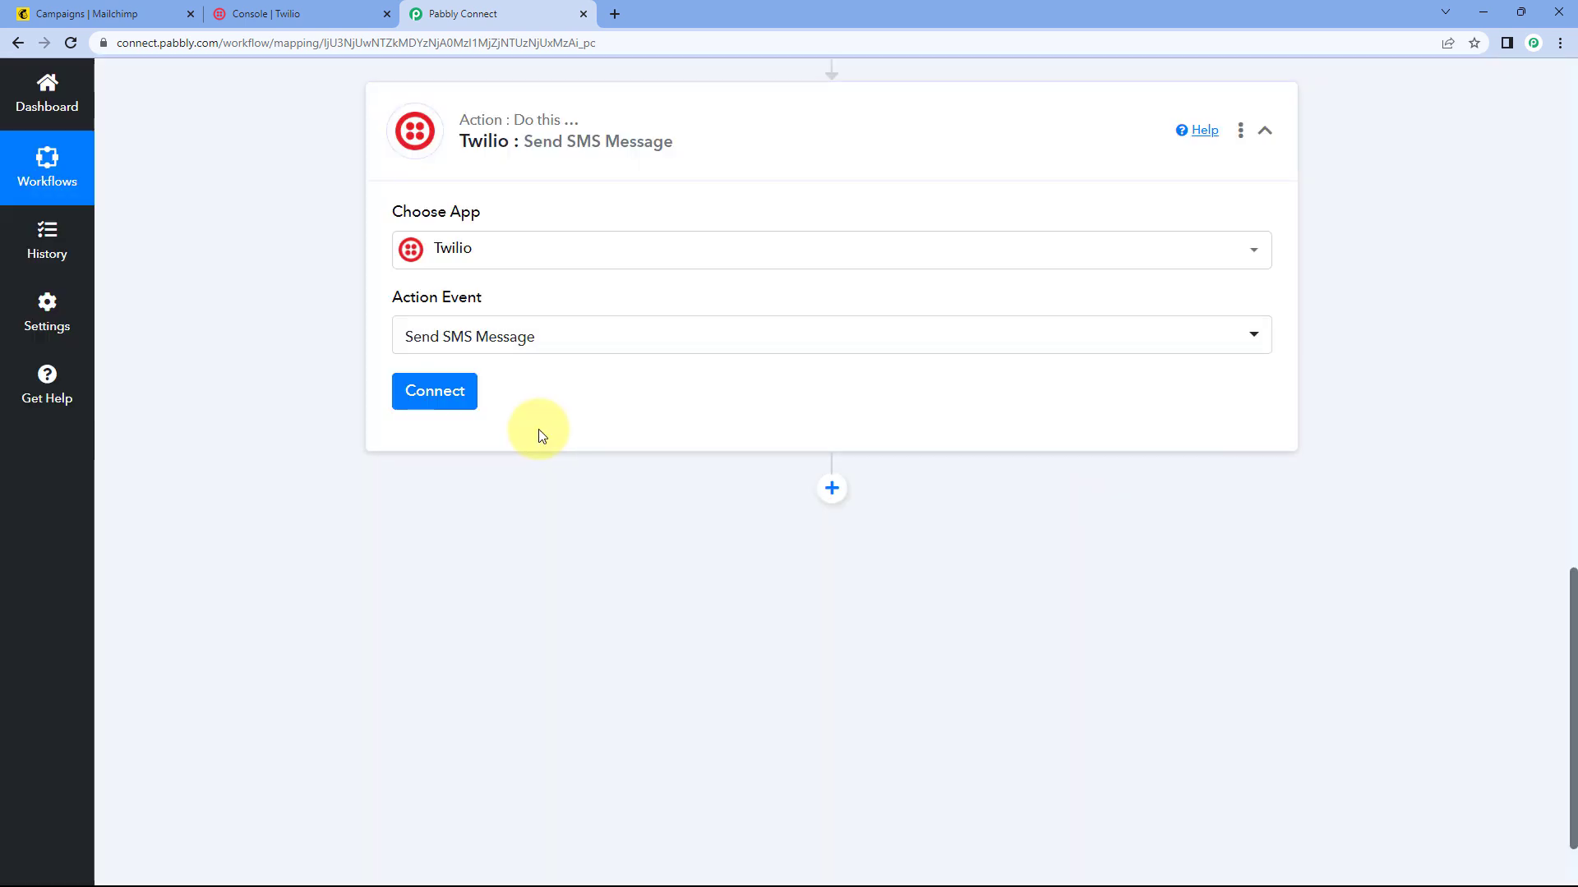
Start connecting the Twilio account by adding a new connection instead of using an existing one.
{"action": "left_click", "coordinate": [450, 393]}
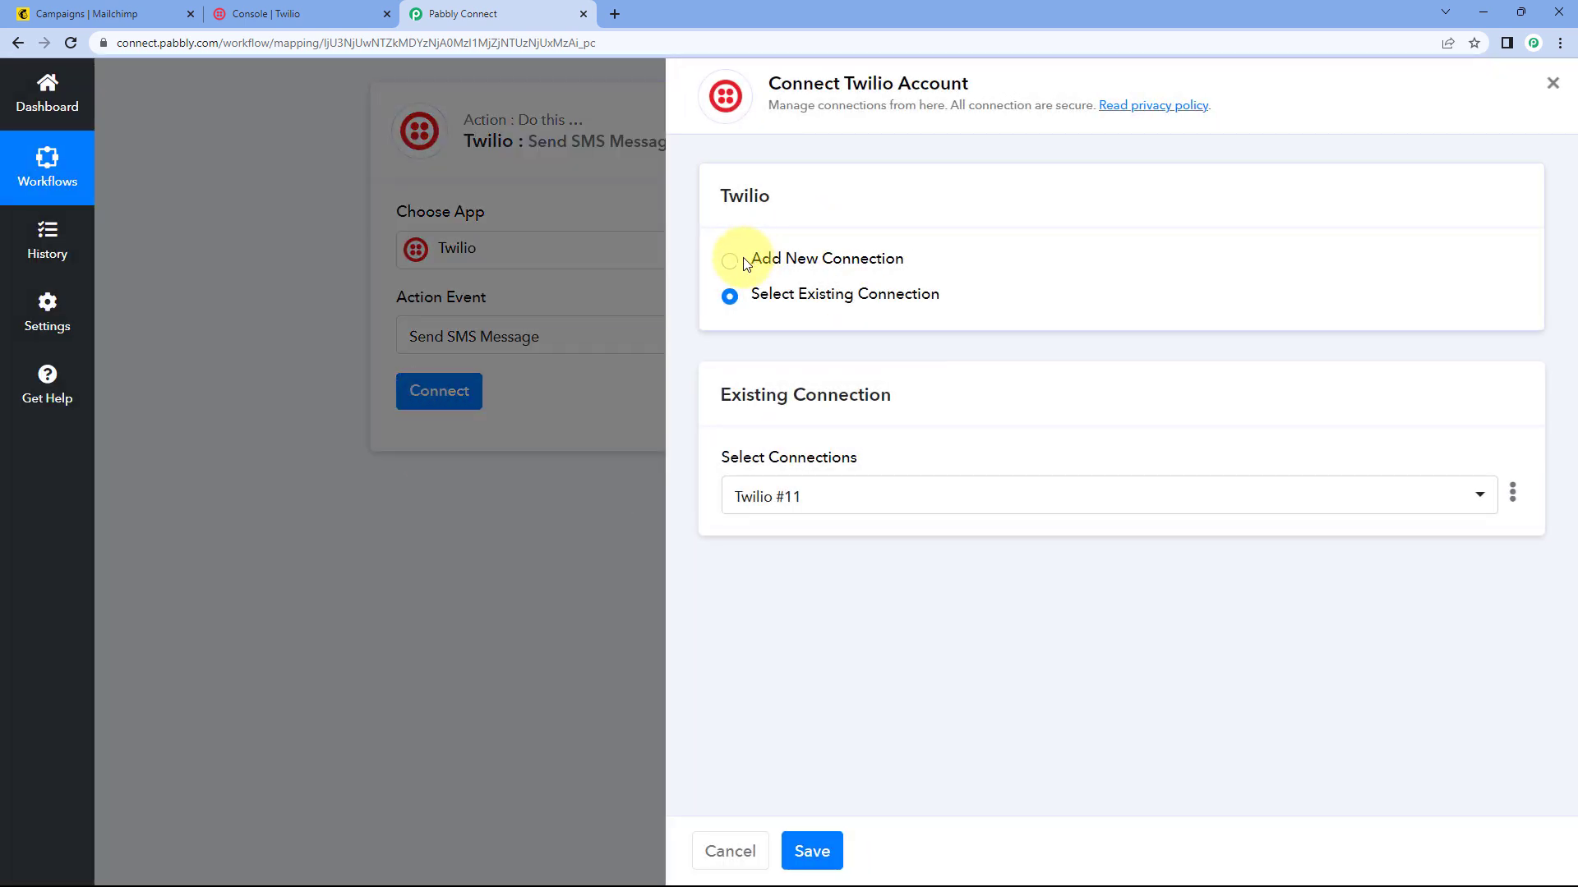
{"action": "left_click", "coordinate": [746, 261]}
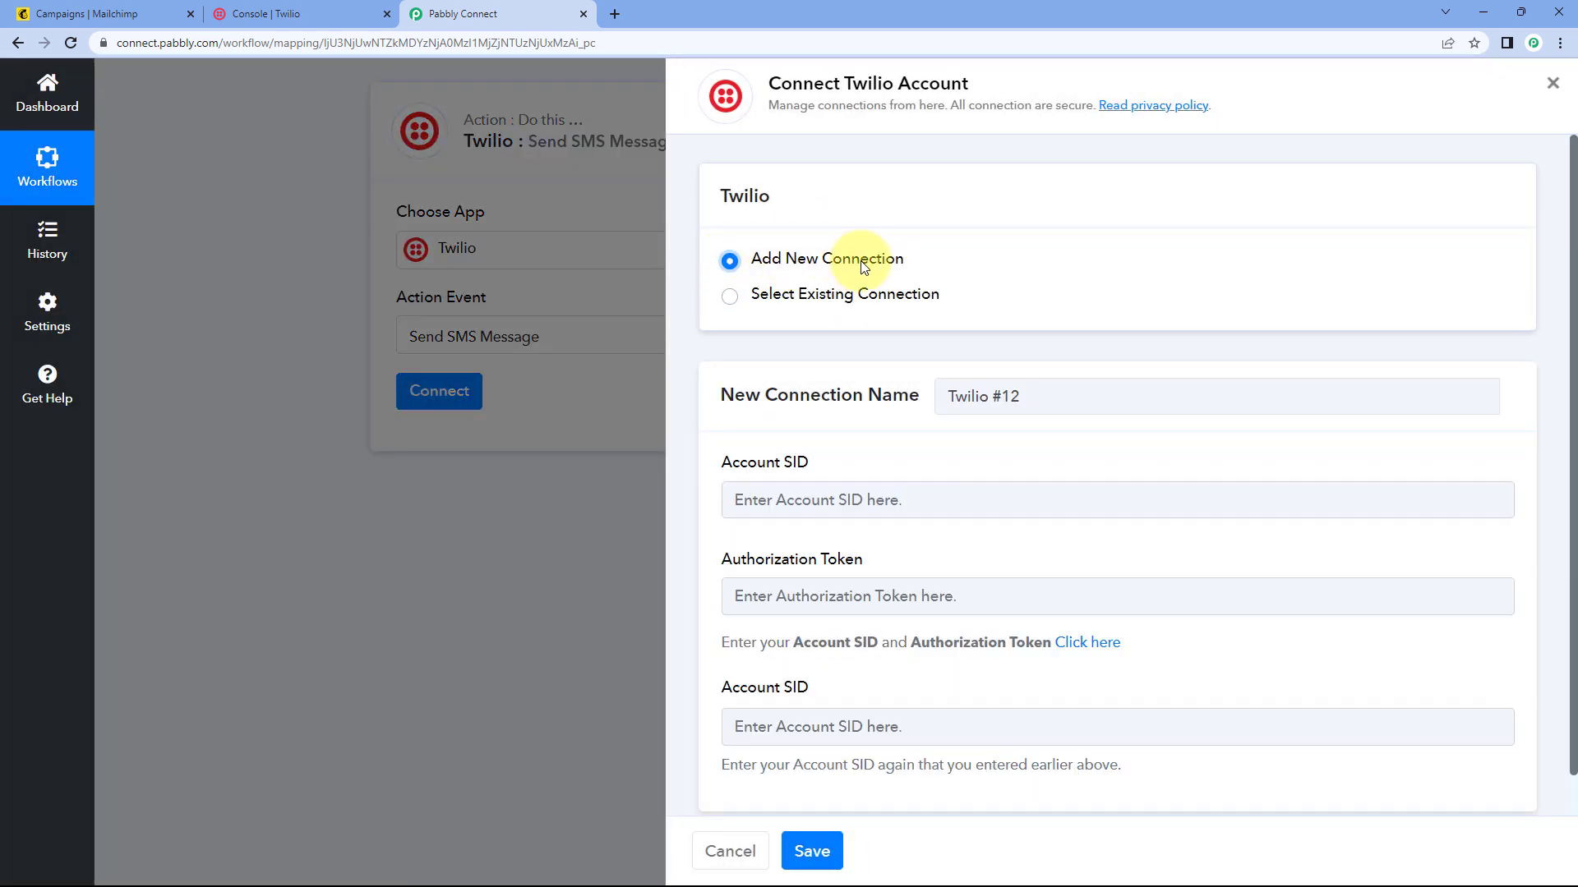
{"action": "scroll", "coordinate": [967, 288], "scroll_direction": "down", "scroll_amount": 1}
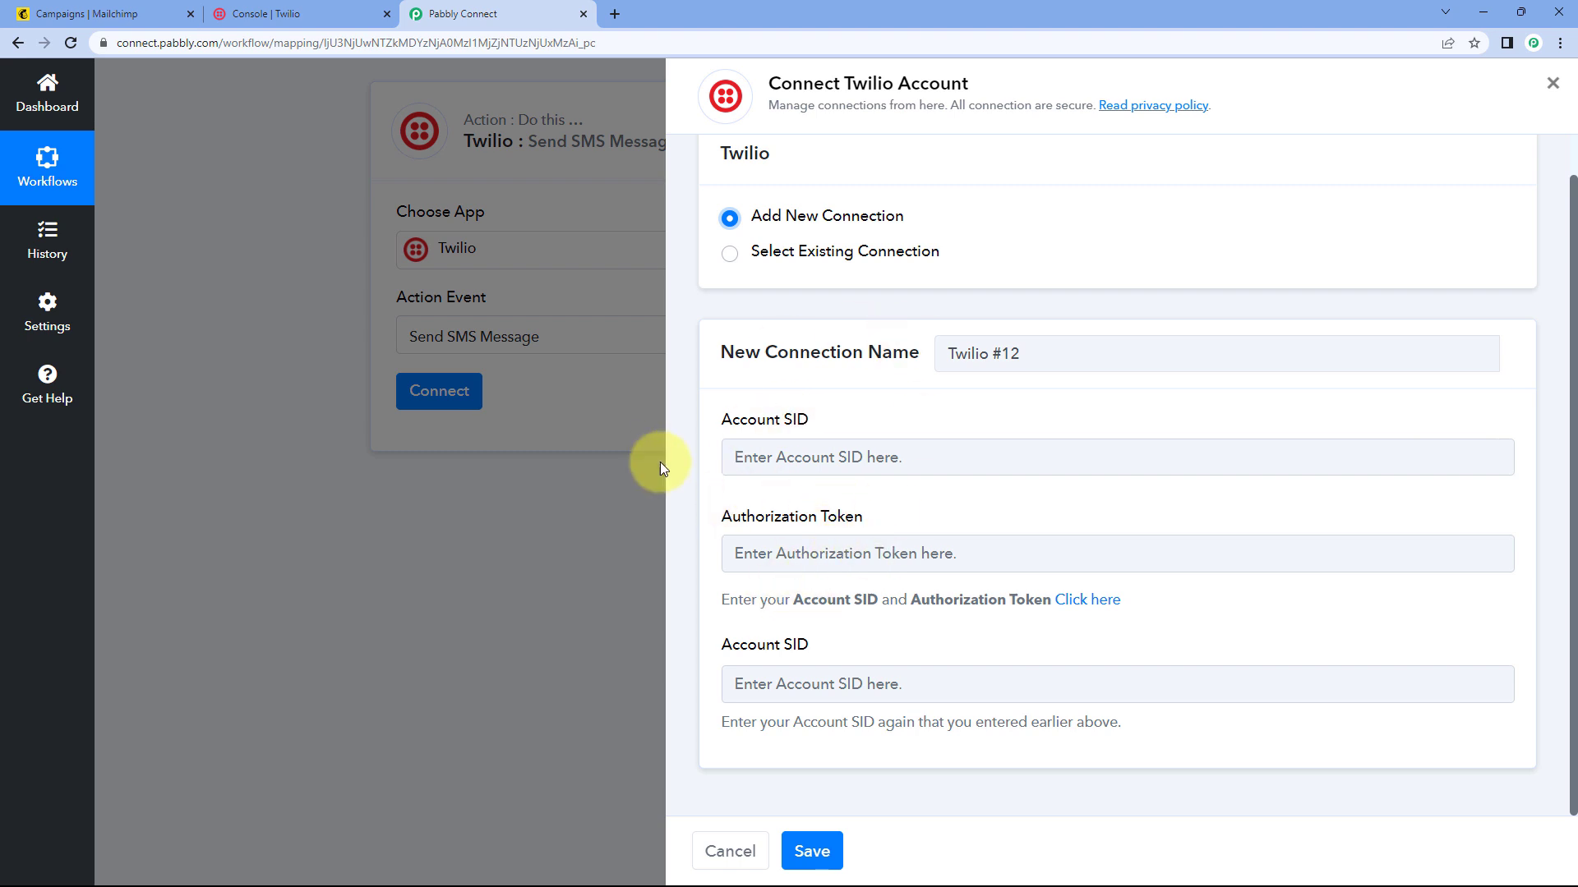
Copy the Account SID from the Twilio console's account info and paste it into both Account SID fields in Pabbly Connect.
{"action": "left_click", "coordinate": [309, 16]}
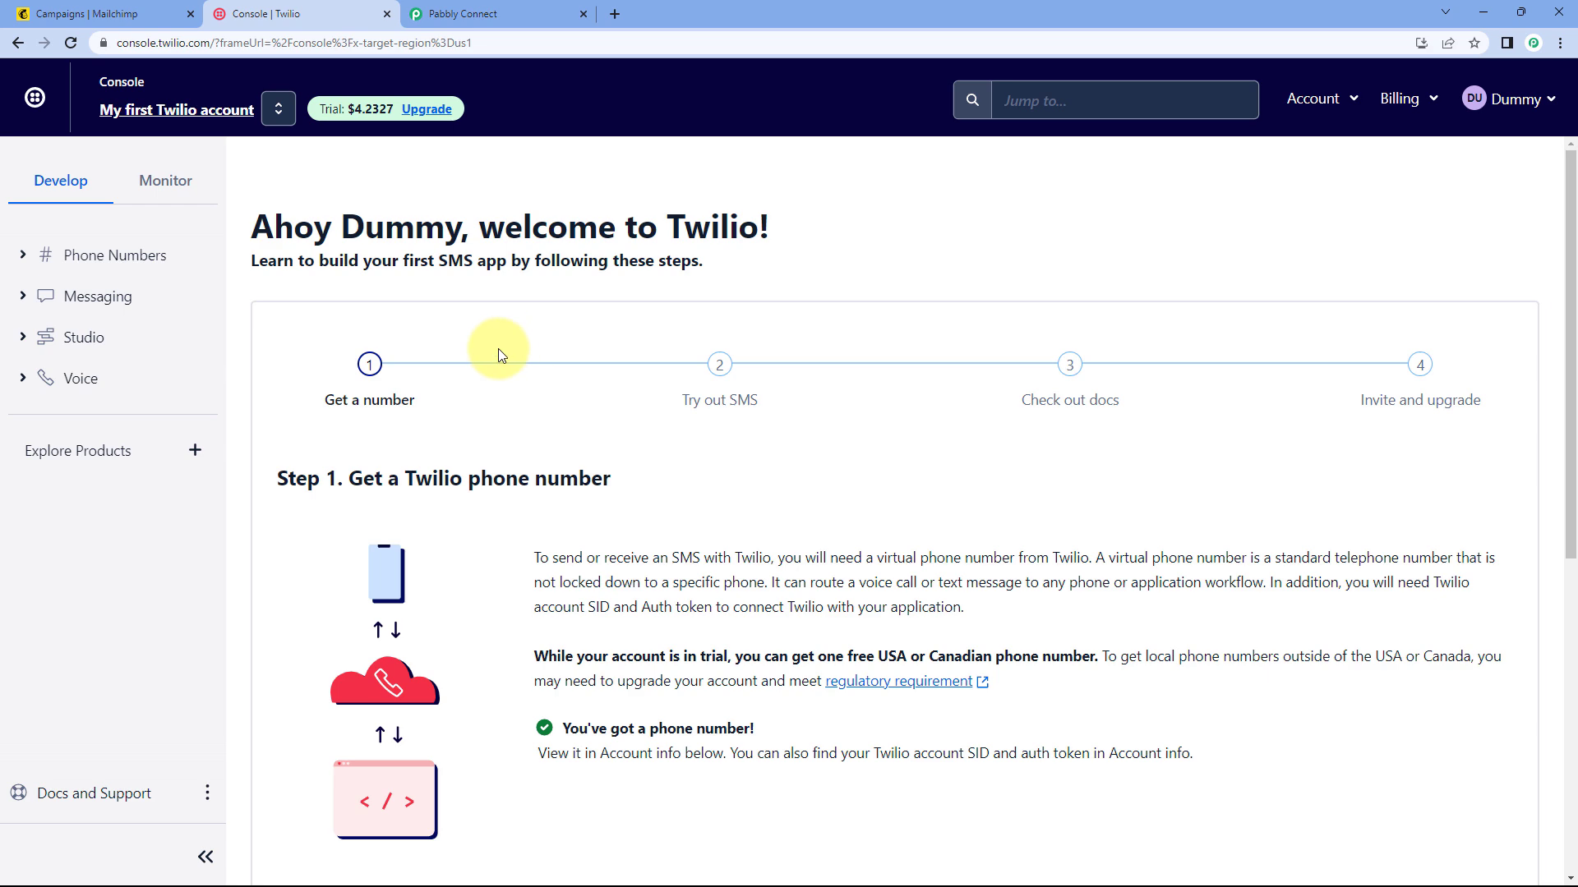
{"action": "scroll", "coordinate": [555, 348], "scroll_direction": "down", "scroll_amount": 6}
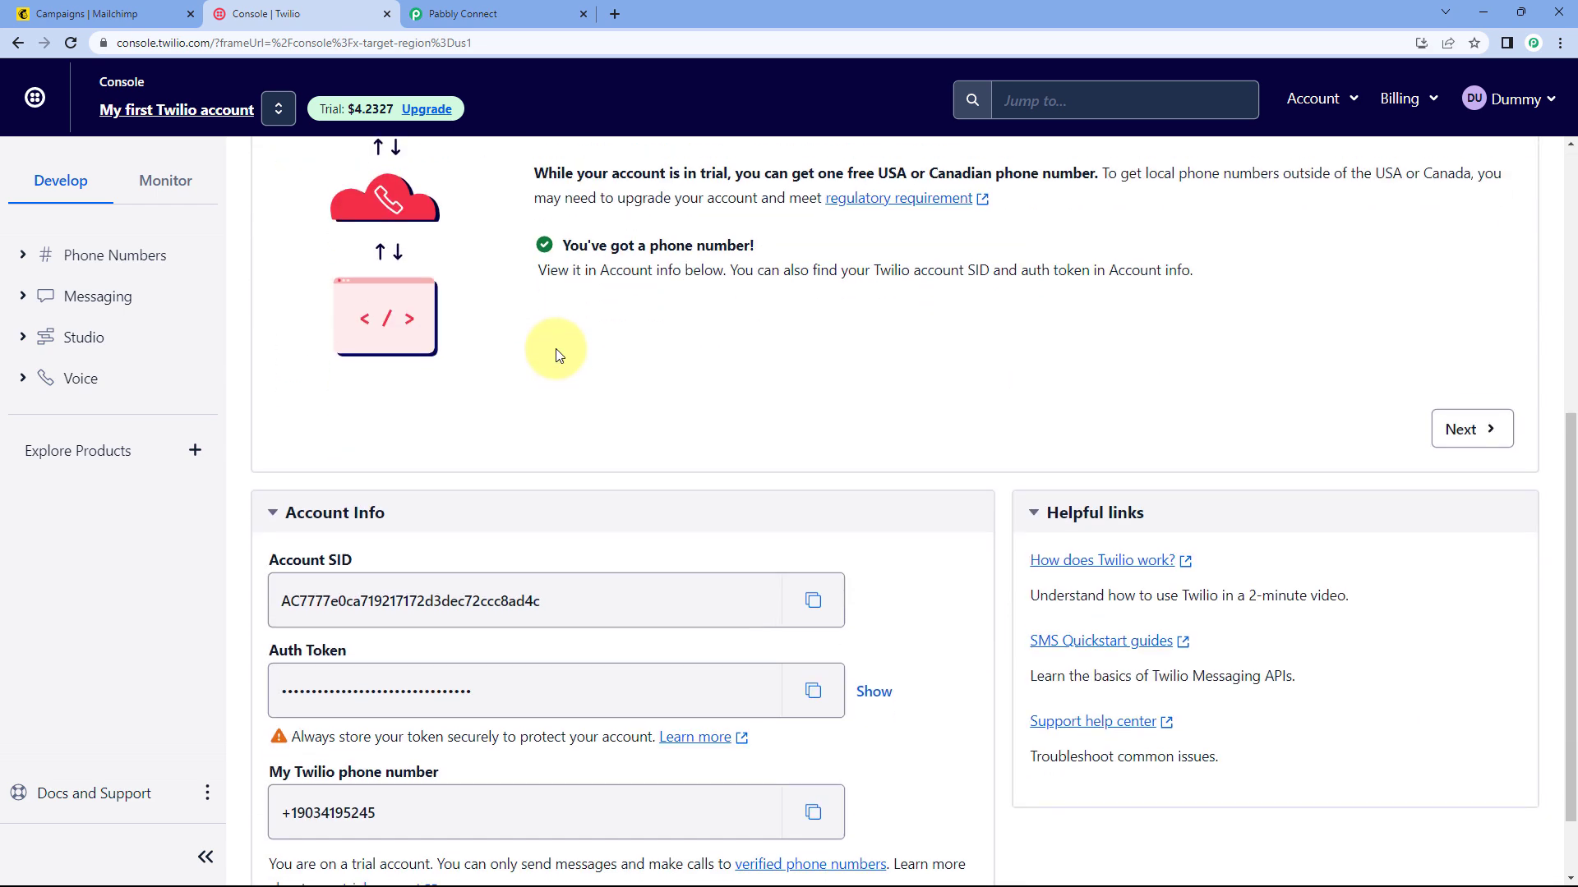
{"action": "scroll", "coordinate": [549, 347], "scroll_direction": "down", "scroll_amount": 1}
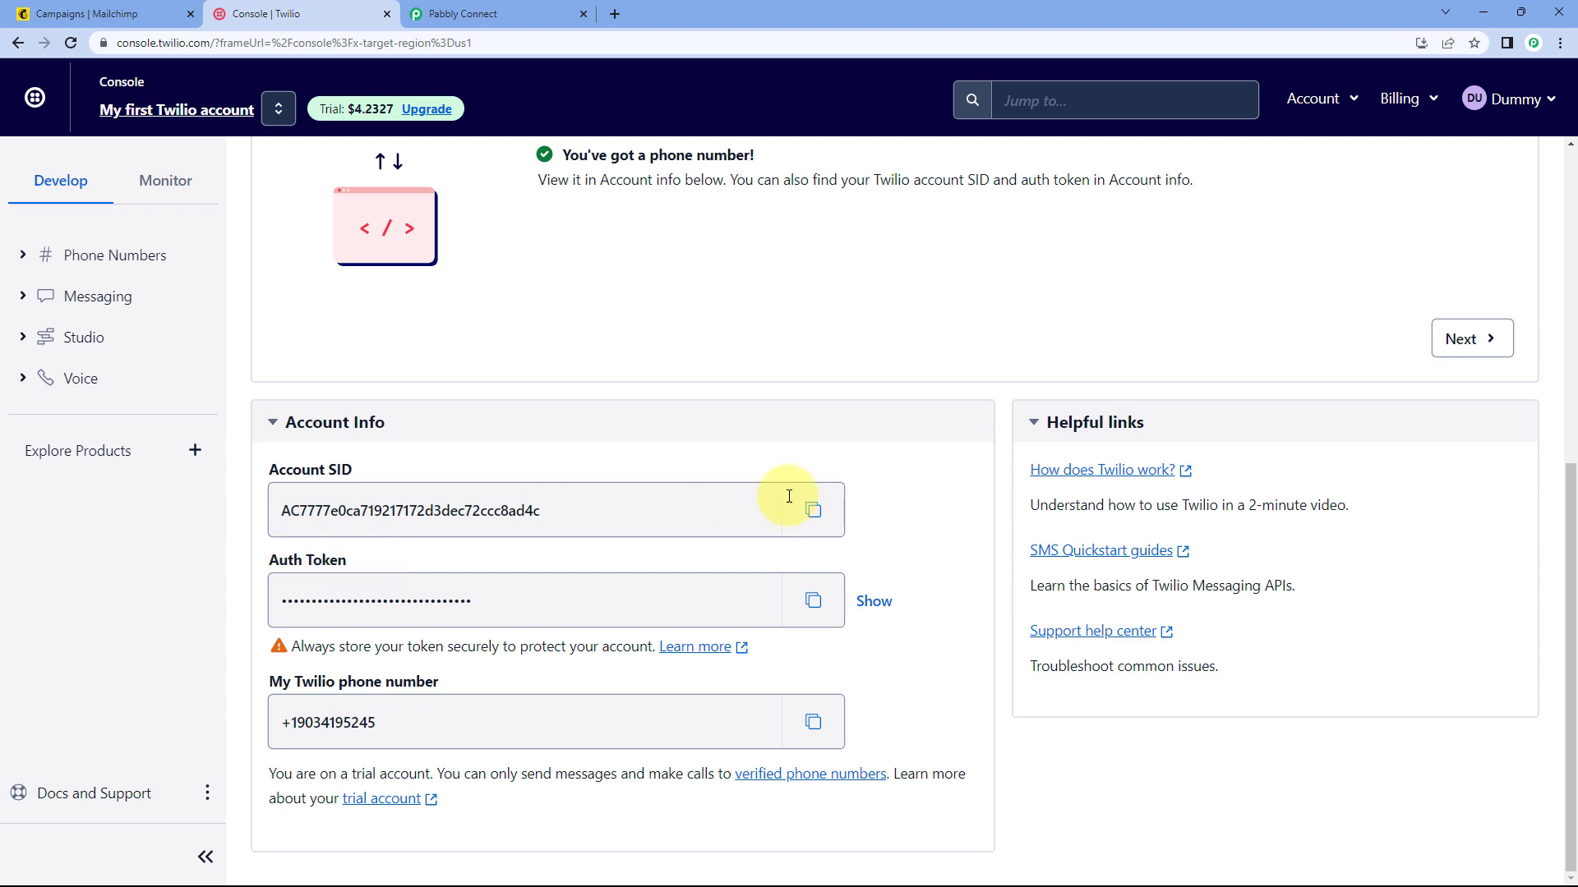
{"action": "left_click", "coordinate": [810, 511]}
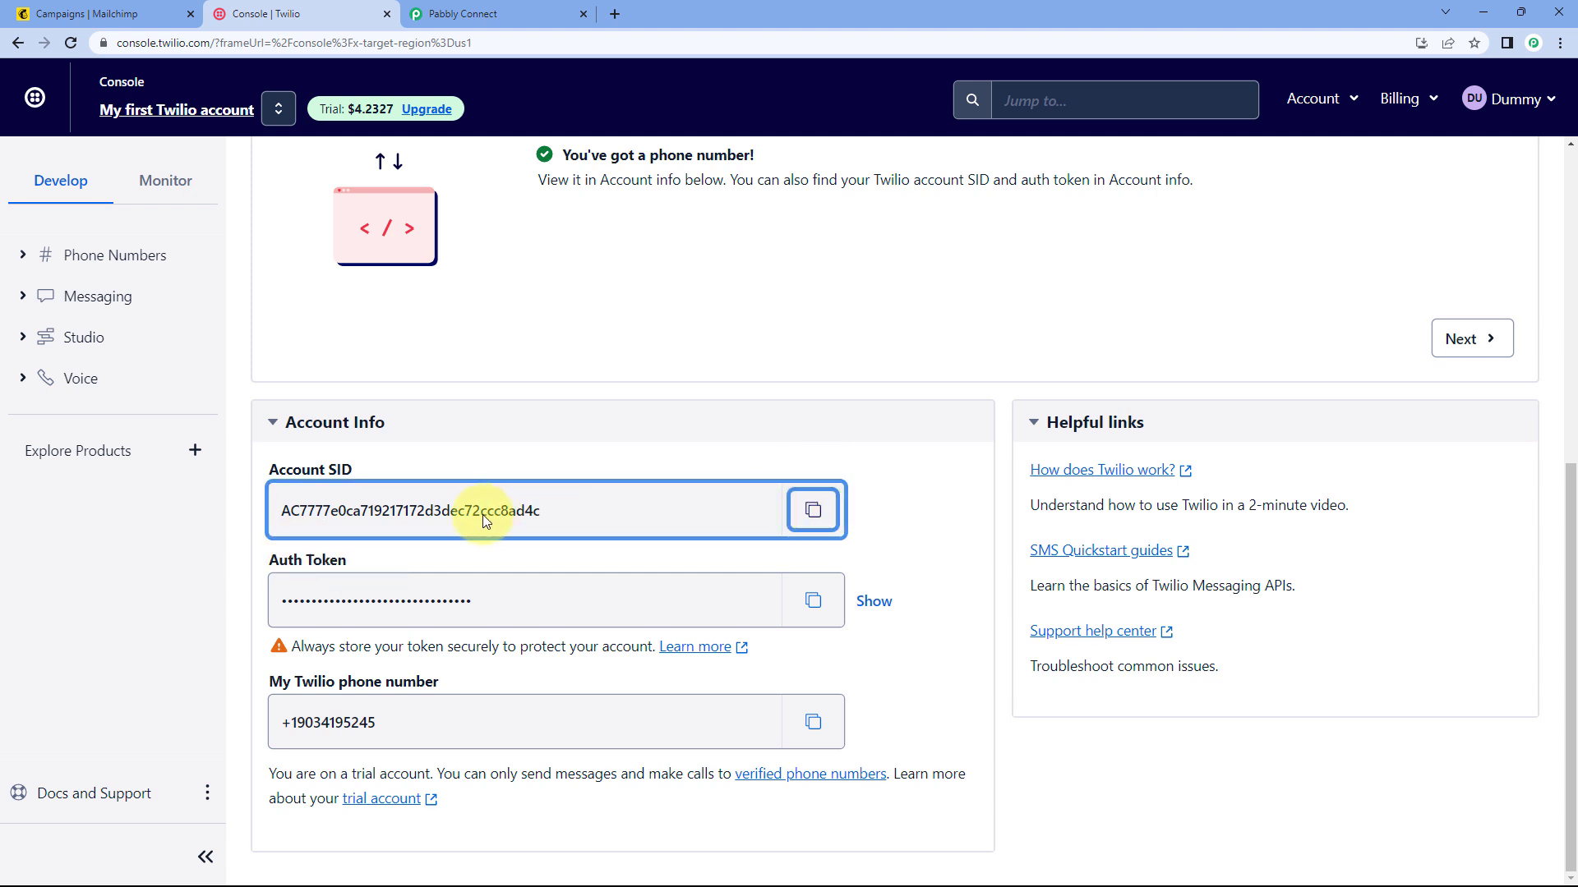
{"action": "left_click", "coordinate": [505, 14]}
{"action": "right_click", "coordinate": [801, 456]}
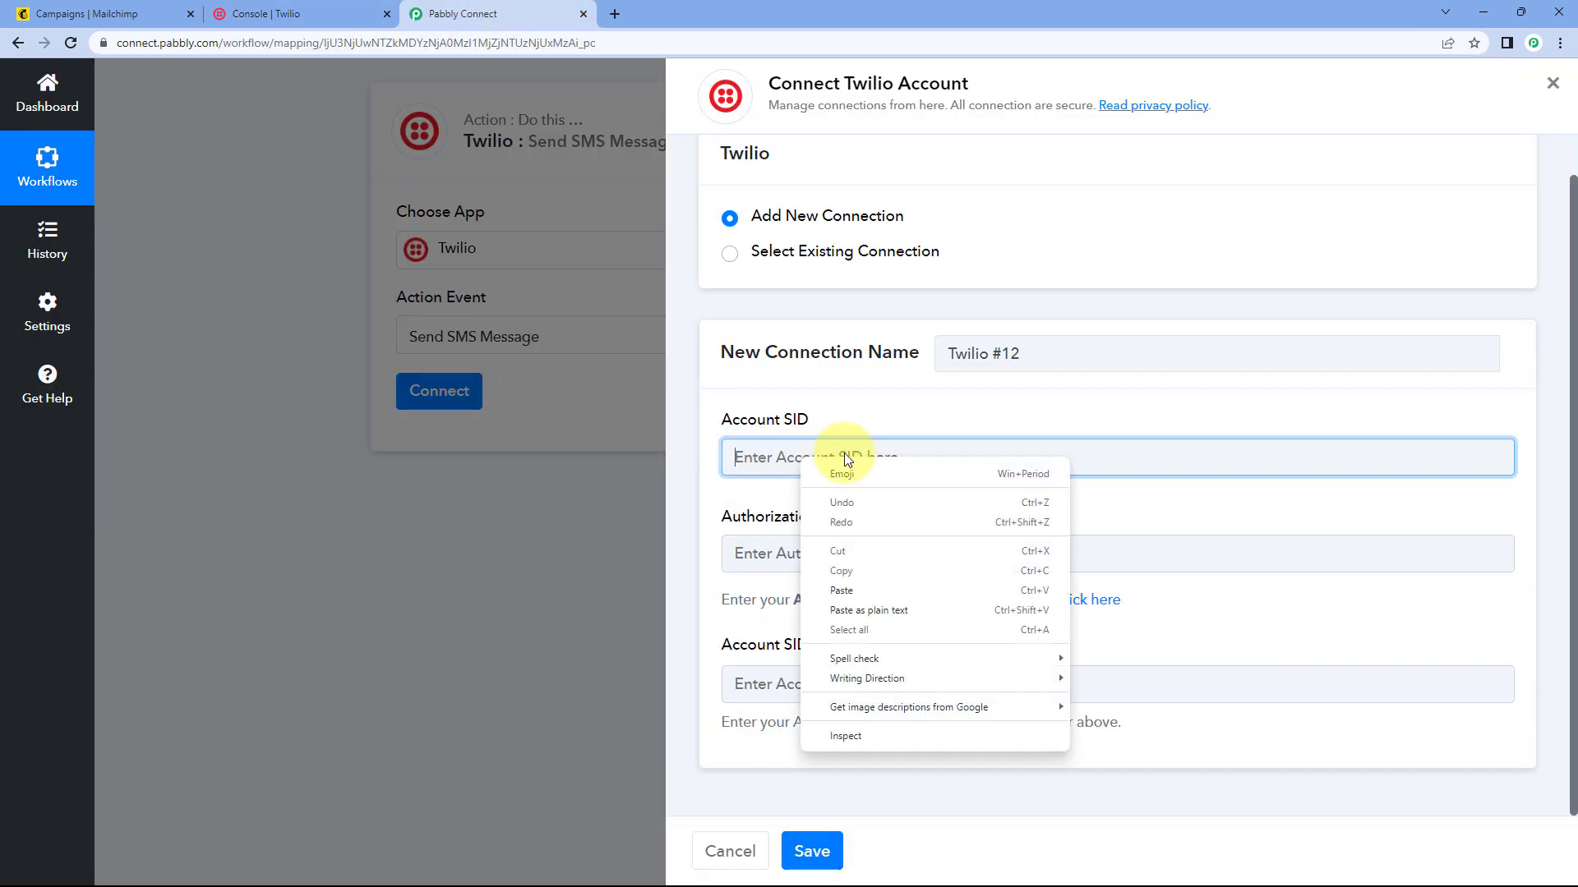
{"action": "left_click", "coordinate": [871, 593]}
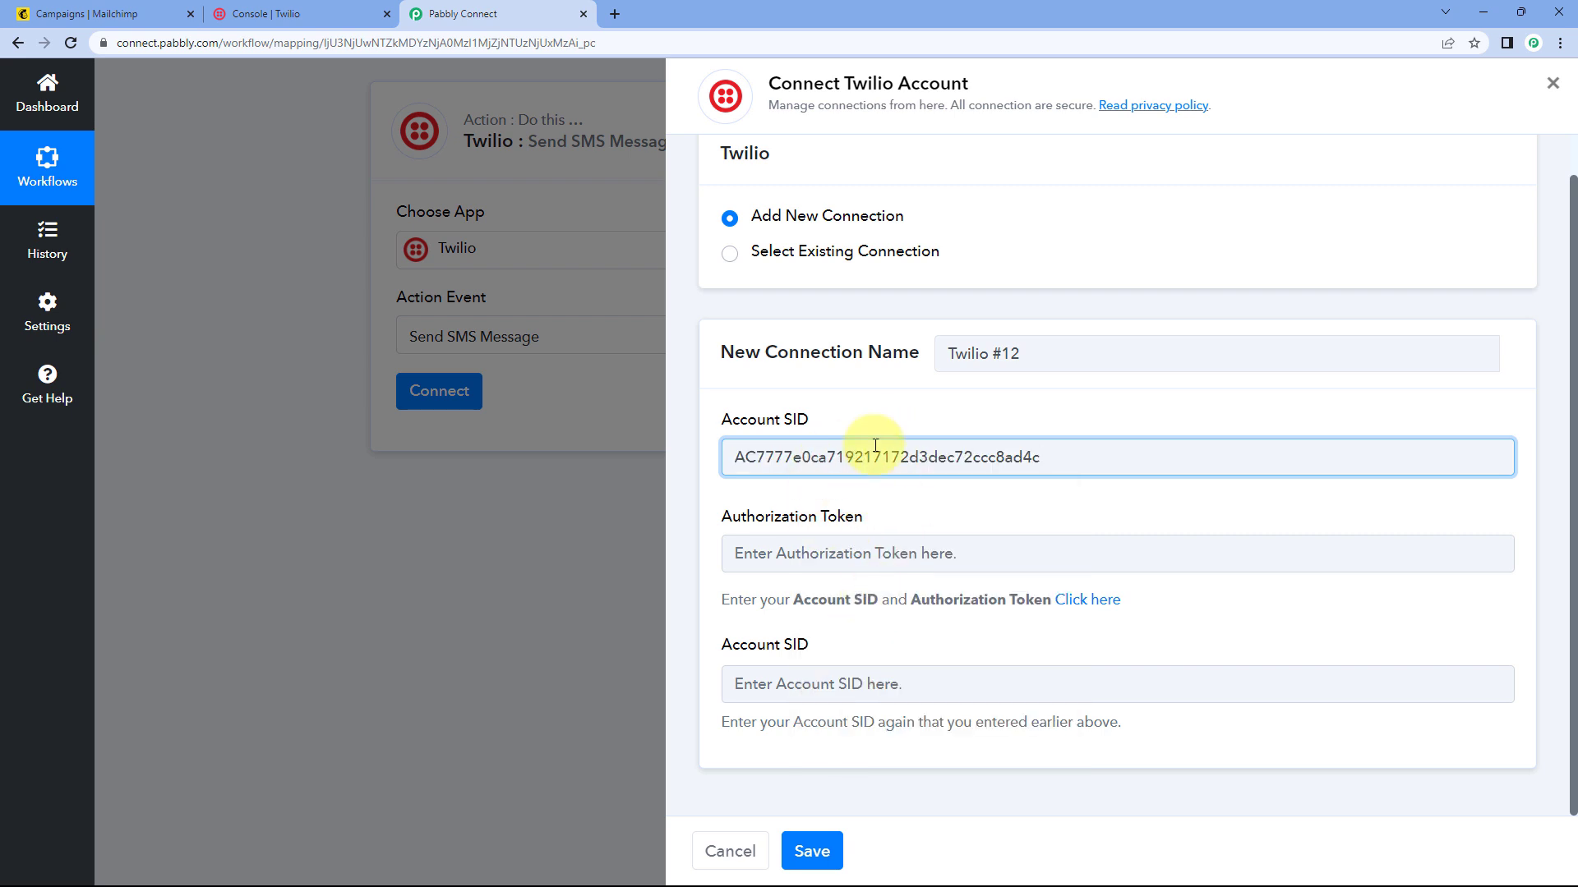
{"action": "left_click", "coordinate": [785, 685]}
{"action": "right_click", "coordinate": [784, 684]}
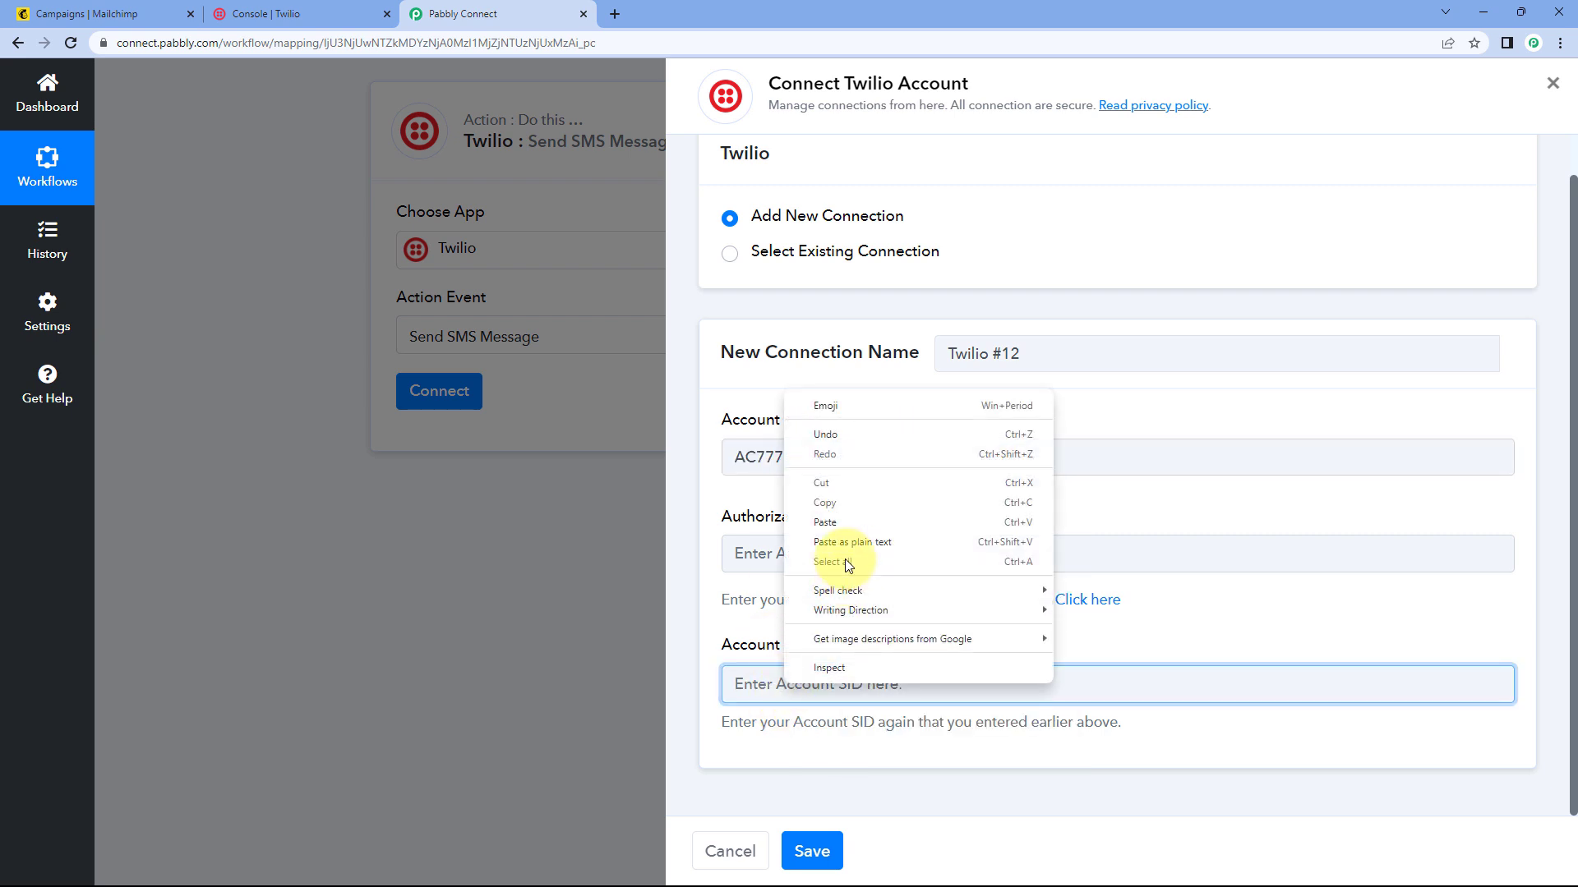
{"action": "left_click", "coordinate": [845, 524]}
Copy the Auth Token from the Twilio console, paste it as the Authorization Token in Pabbly Connect, and save the connection.
{"action": "left_click", "coordinate": [350, 14]}
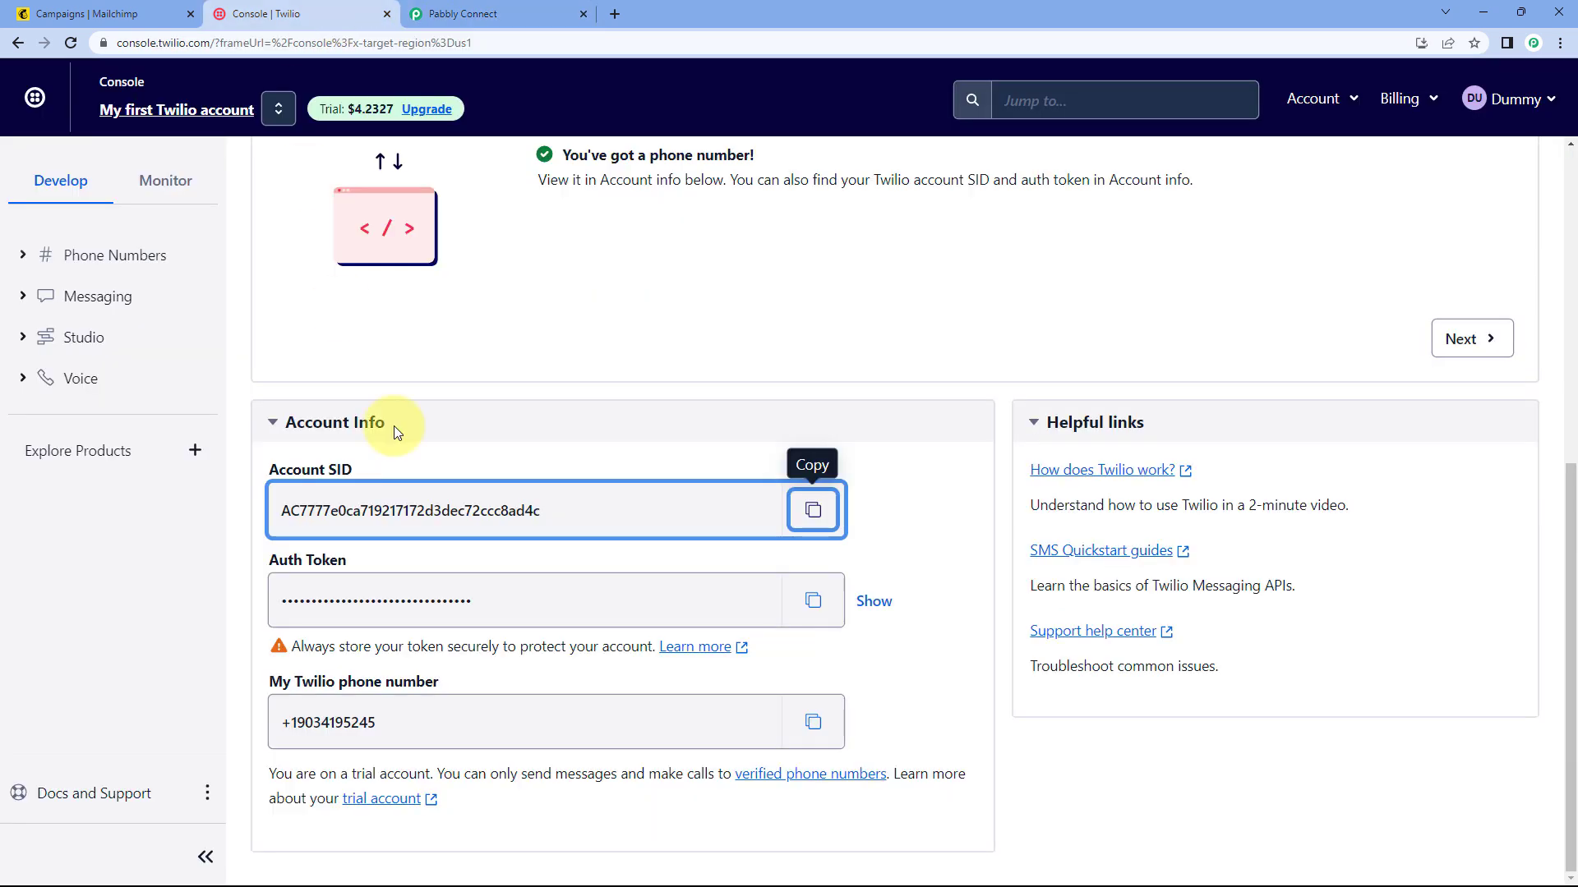
{"action": "left_click", "coordinate": [813, 600]}
{"action": "left_click", "coordinate": [477, 13]}
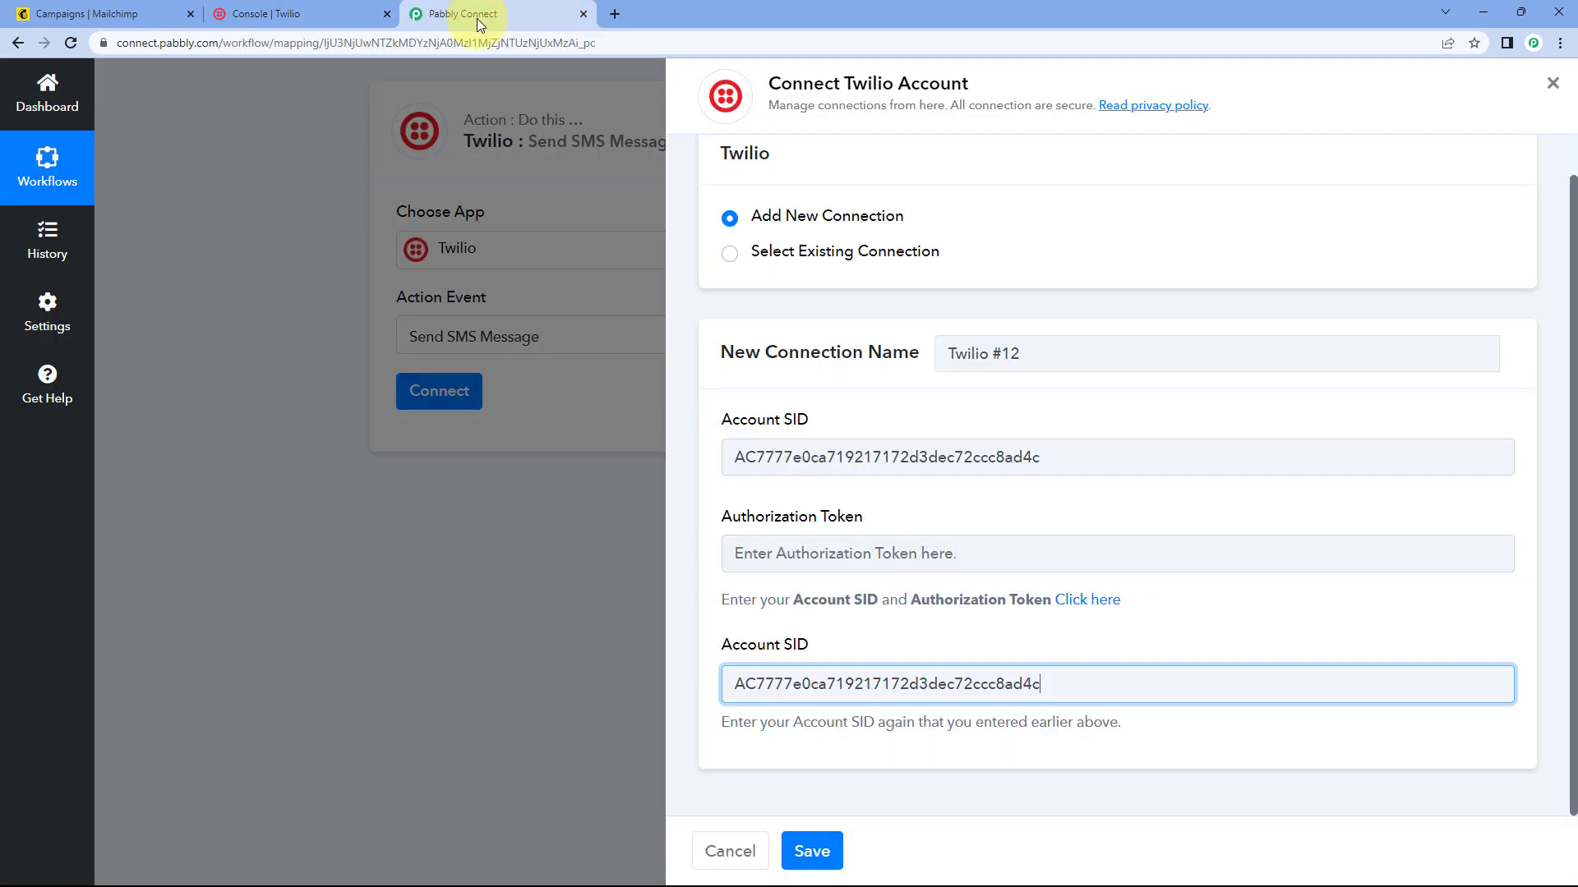
{"action": "right_click", "coordinate": [809, 554]}
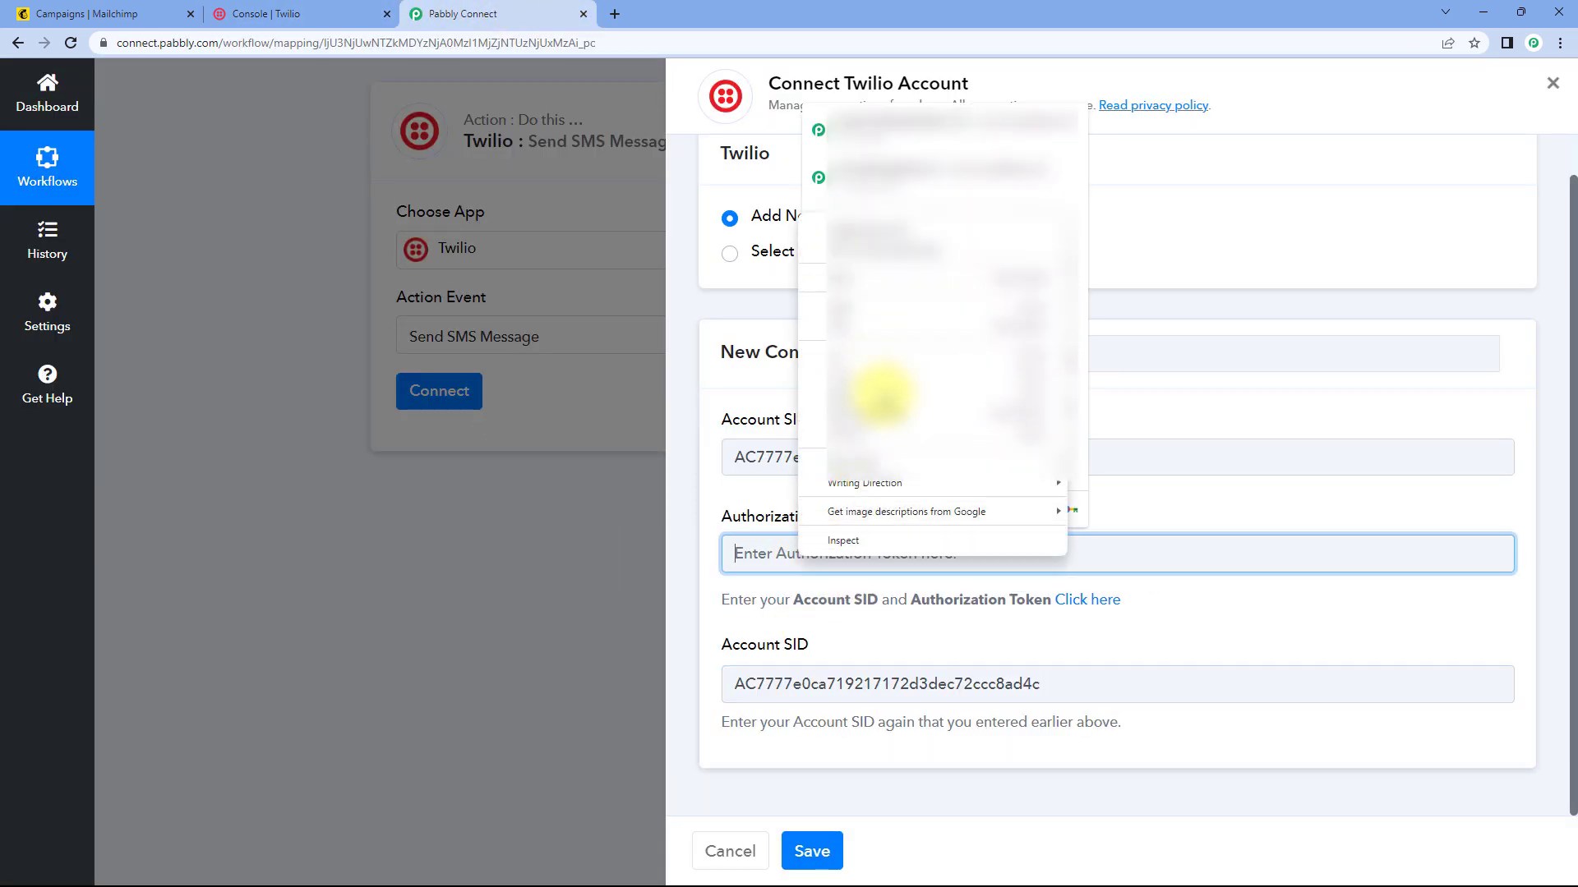
{"action": "left_click", "coordinate": [895, 397]}
{"action": "left_click", "coordinate": [743, 527]}
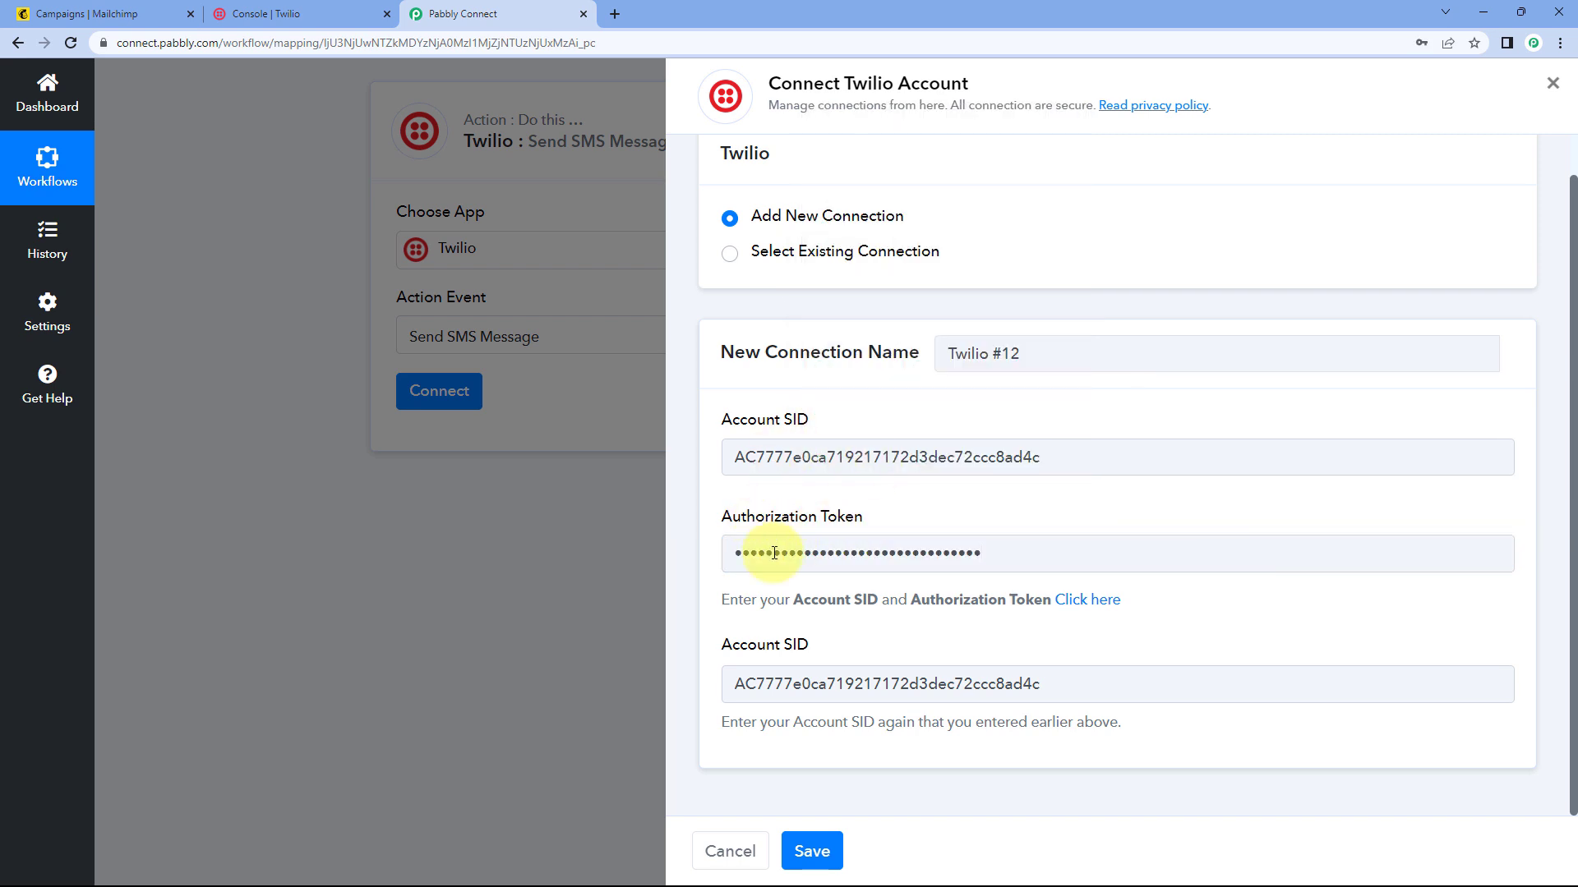
{"action": "left_click", "coordinate": [827, 853]}
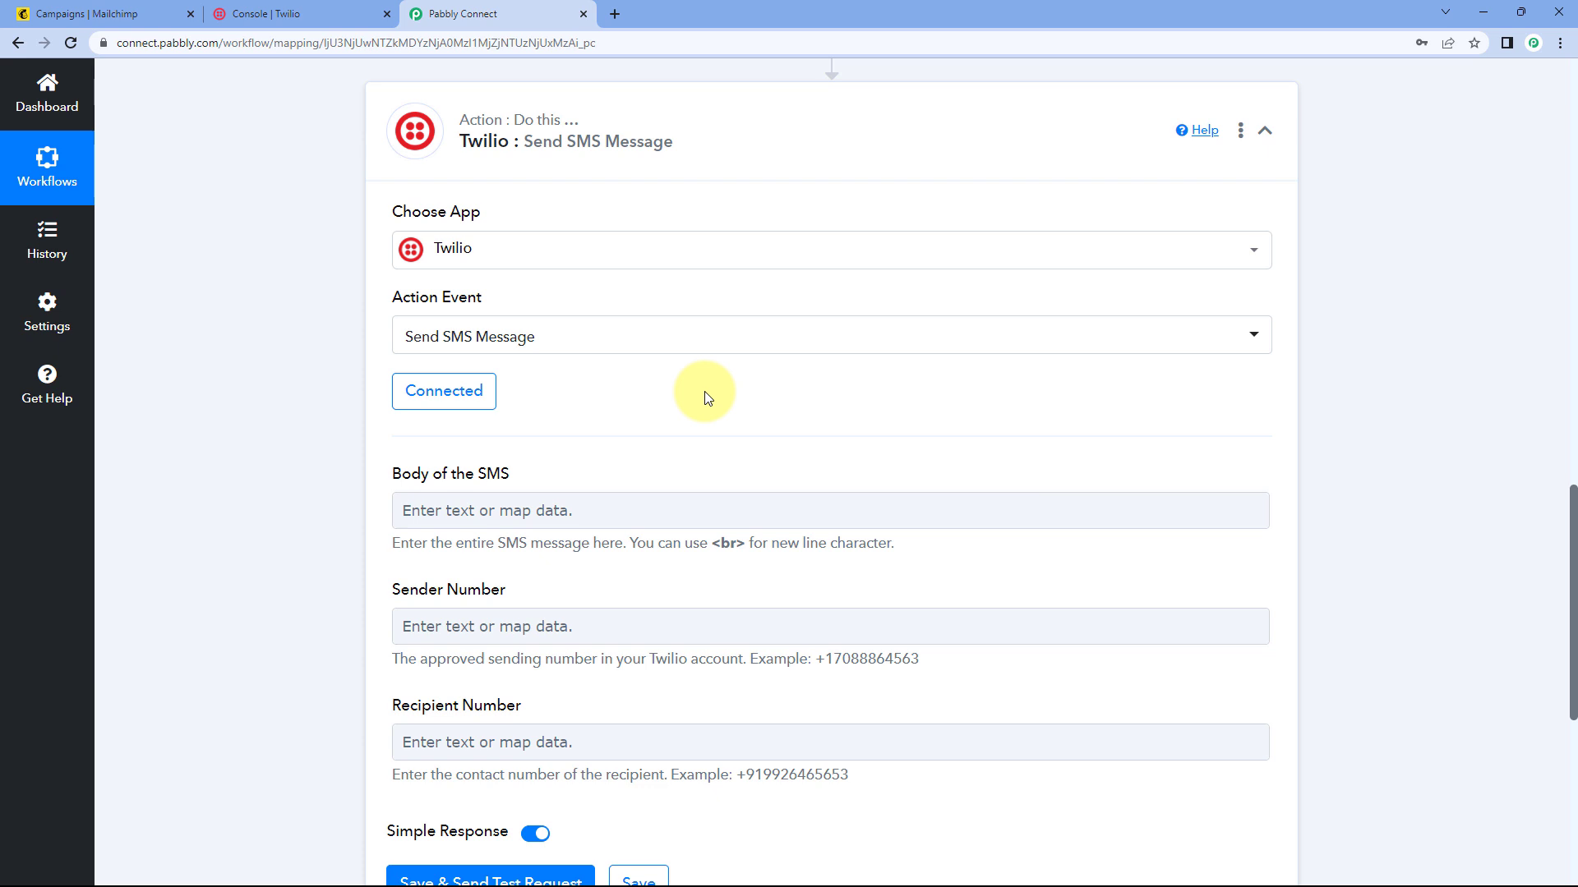
Begin the SMS body with "Hello," and, after a blank line, "A new camapign is created & sent from Mailchimp:".
{"action": "scroll", "coordinate": [707, 395], "scroll_direction": "down", "scroll_amount": 2}
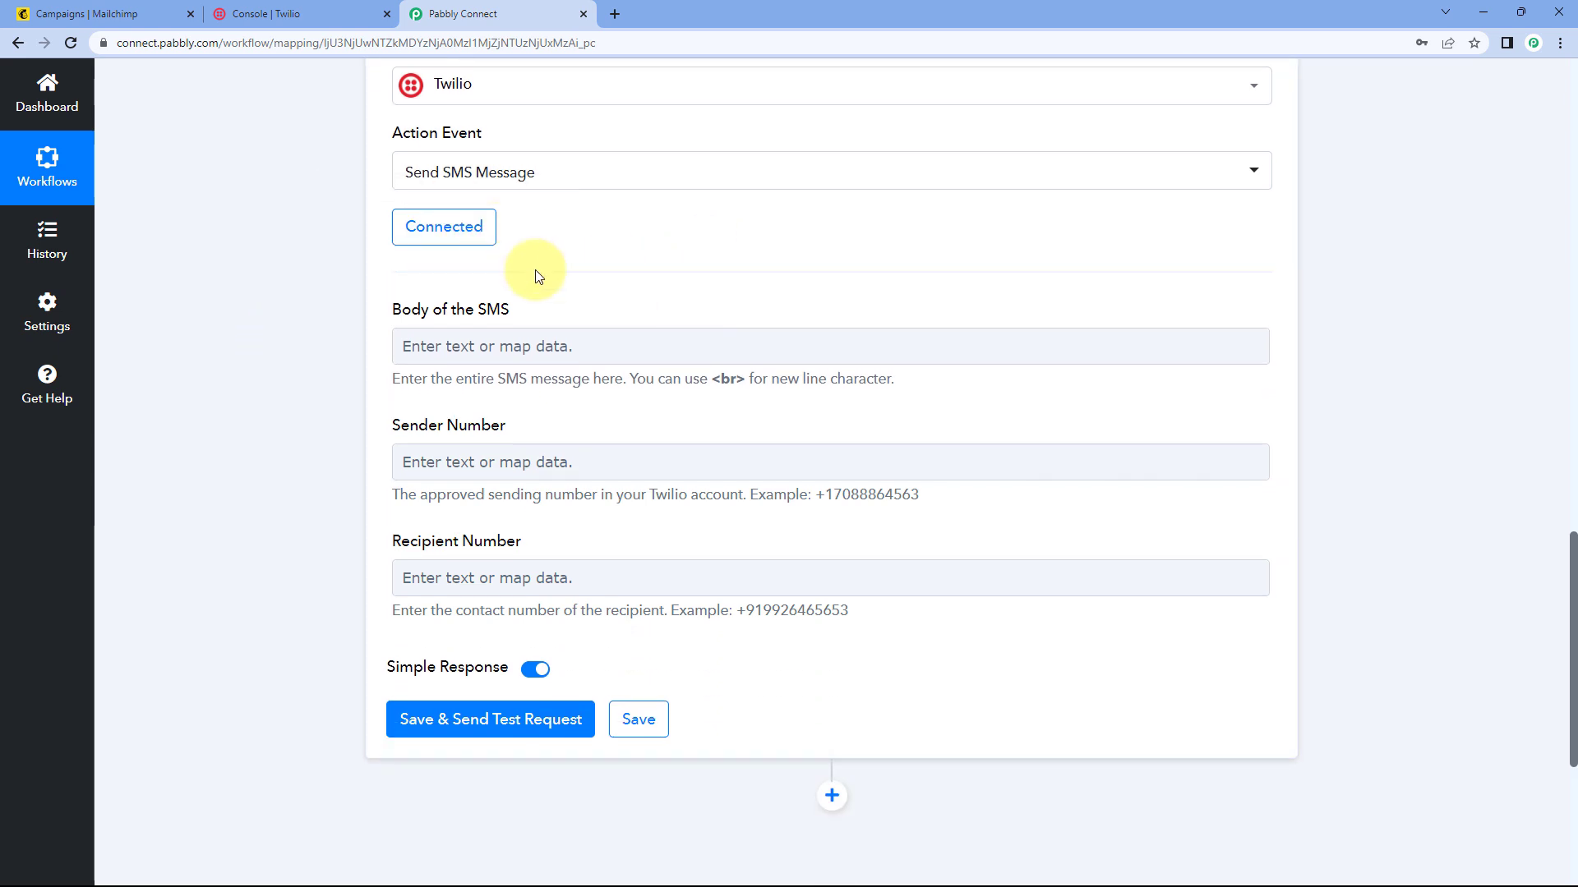
{"action": "scroll", "coordinate": [535, 275], "scroll_direction": "down", "scroll_amount": 1}
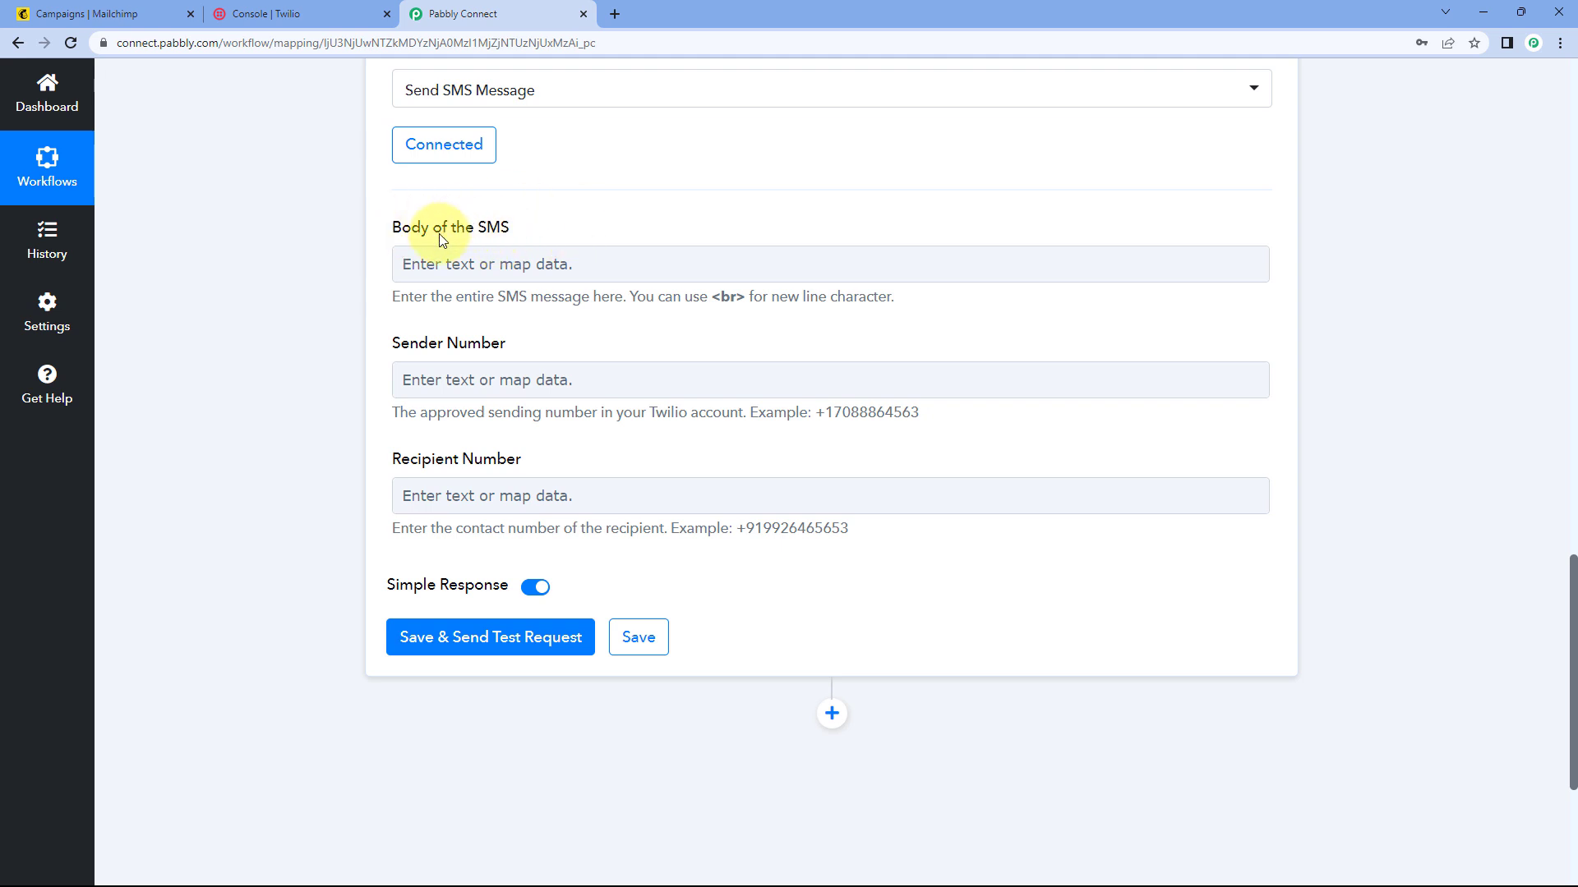
{"action": "left_click", "coordinate": [466, 273]}
{"action": "type", "text": "hello"}
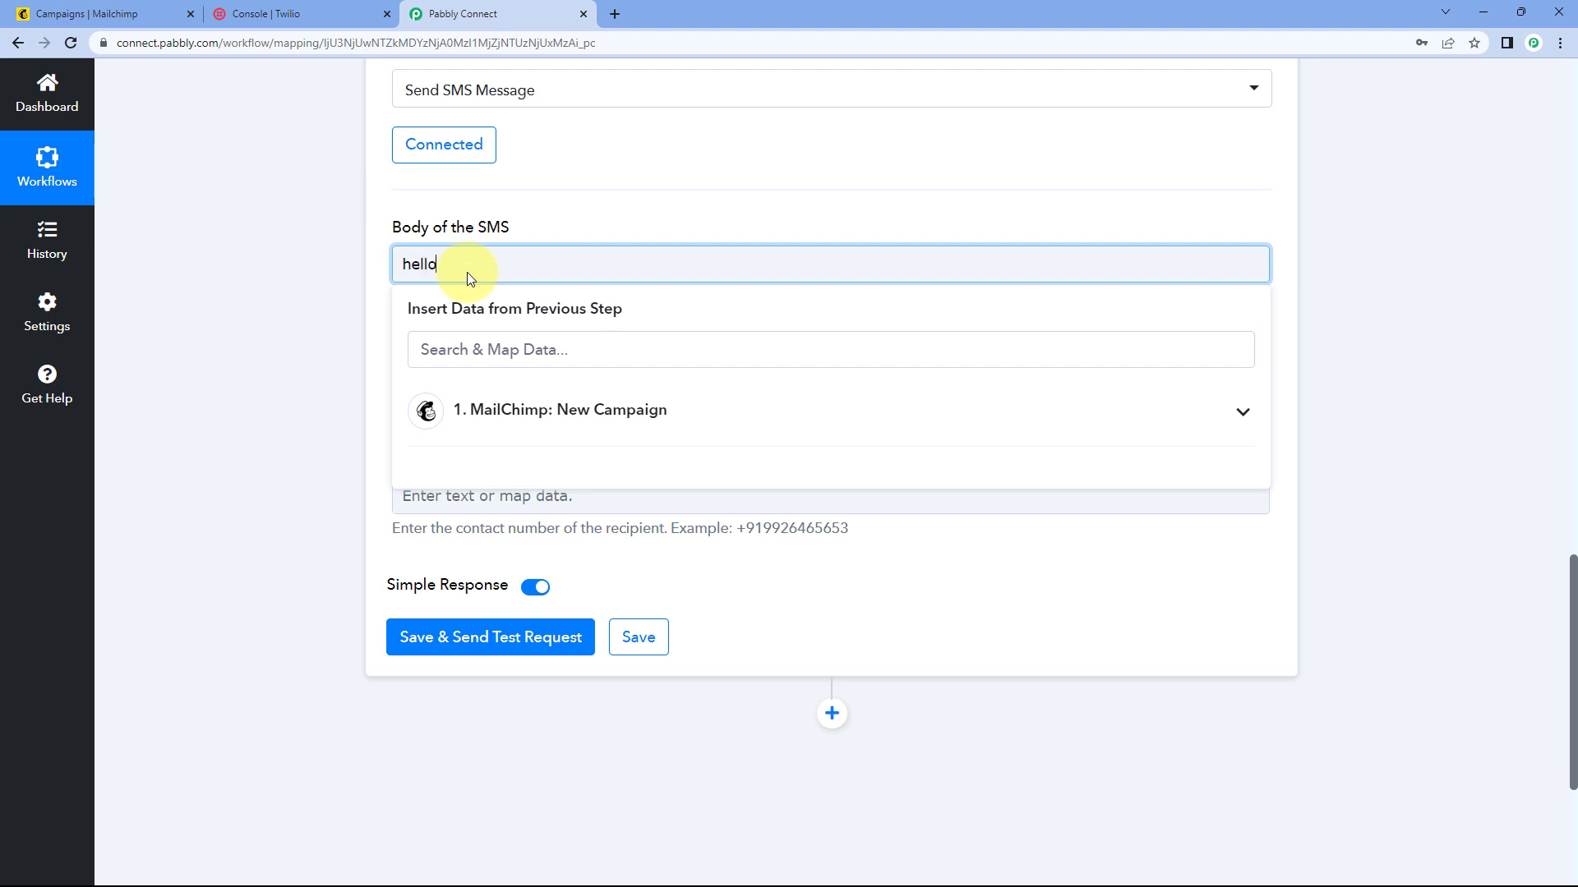
{"action": "type", "text": ","}
{"action": "key", "text": "Return"}
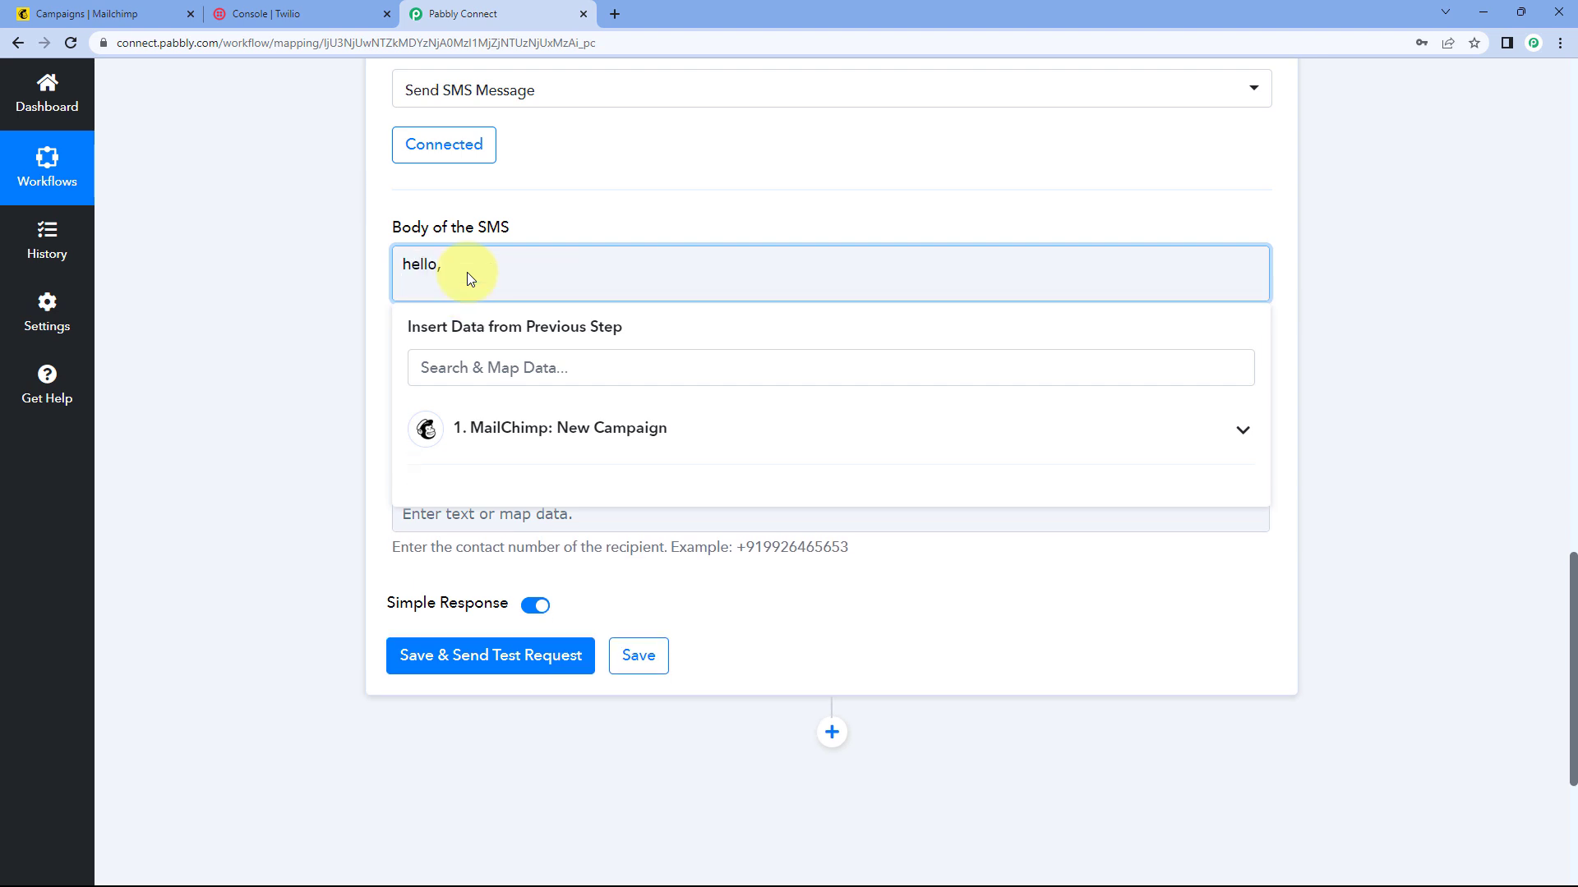
{"action": "key", "text": "Delete"}
{"action": "type", "text": "H"}
{"action": "key", "text": "End"}
{"action": "key", "text": "Return"}
{"action": "type", "text": "A new camapign is created & sent from Mailchimp:"}
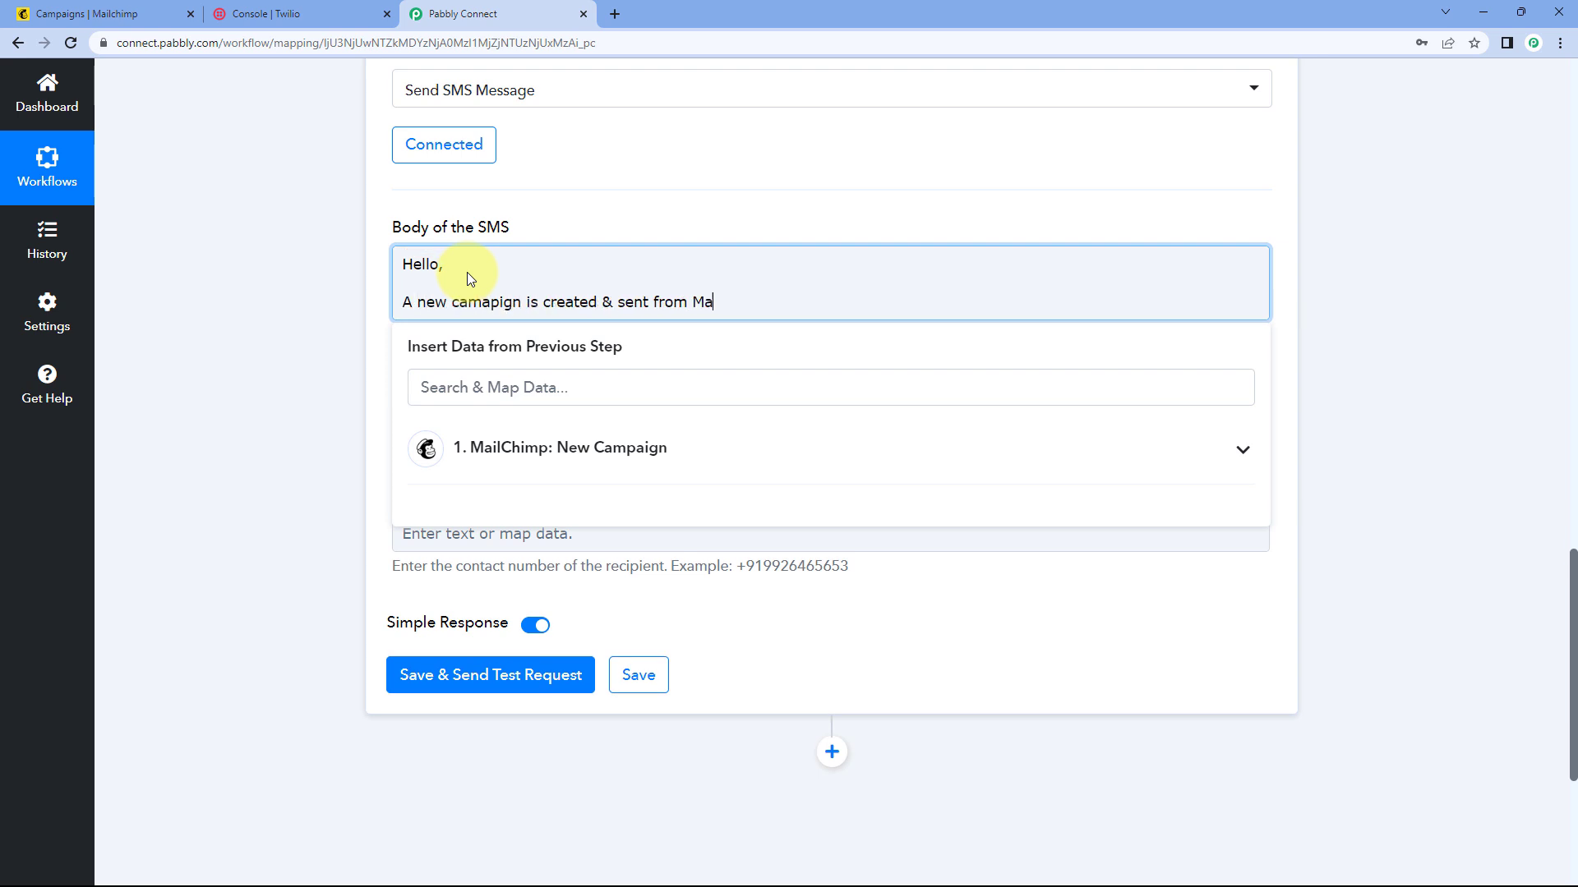
Add "Campaign Name:" and "Status:" lines to the SMS body and end it with "Thank You".
{"action": "key", "text": "Return"}
{"action": "type", "text": "Campaign Name:"}
{"action": "key", "text": "Return"}
{"action": "type", "text": "Status:"}
{"action": "key", "text": "Return"}
{"action": "key", "text": "Return"}
{"action": "type", "text": "Thank You"}
{"action": "left_click", "coordinate": [475, 194]}
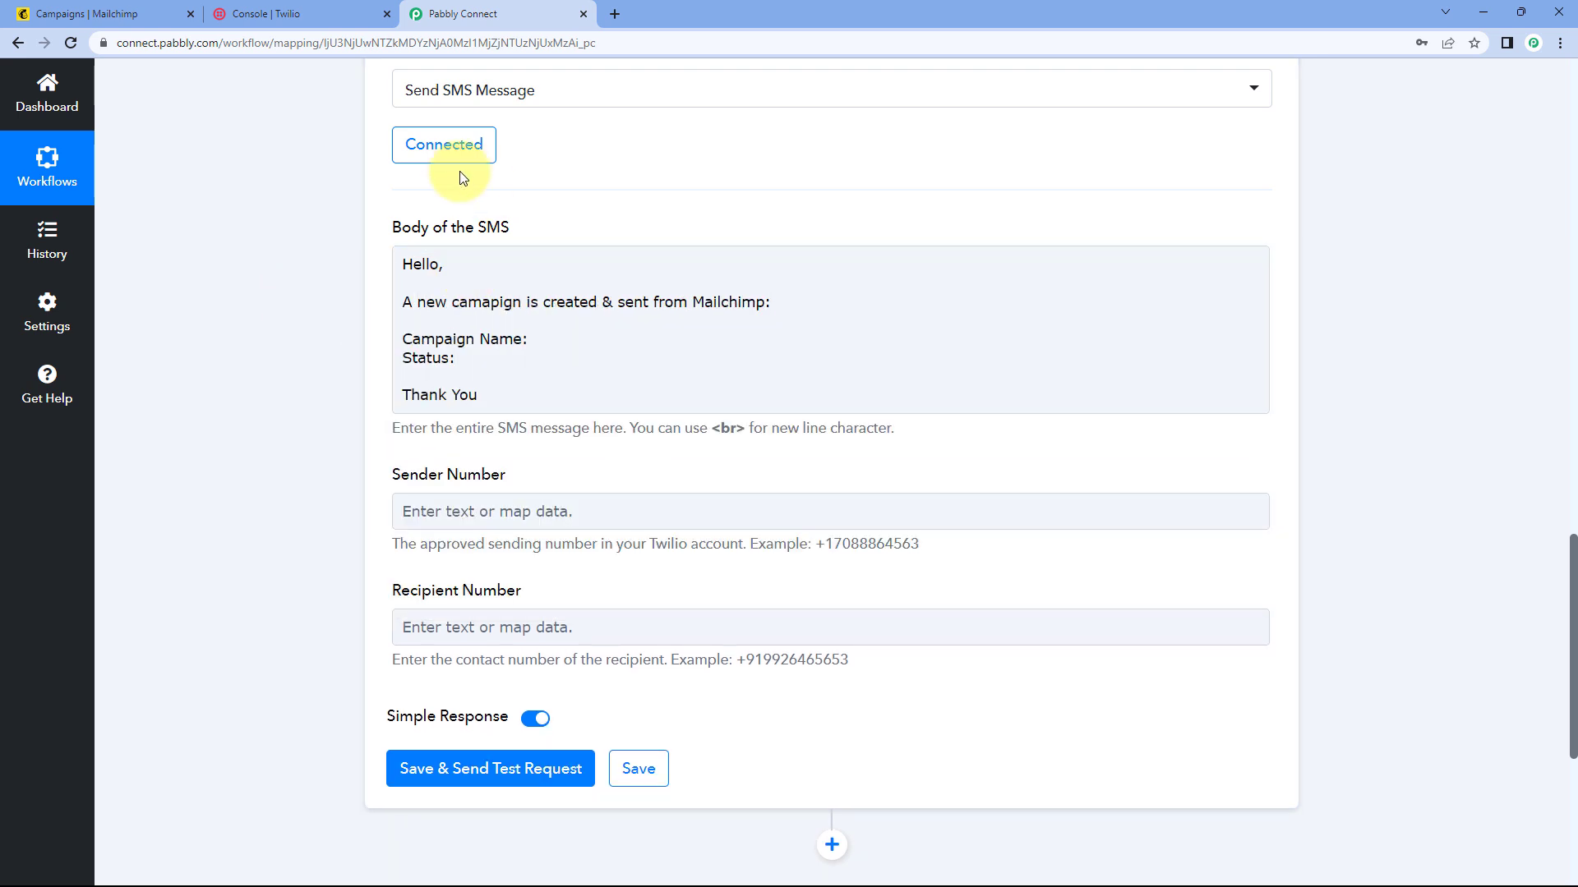
Review the SMS body's Campaign Name and Status lines and compare them with Data Subject and Data Status in the webhook response.
{"action": "left_click", "coordinate": [436, 331]}
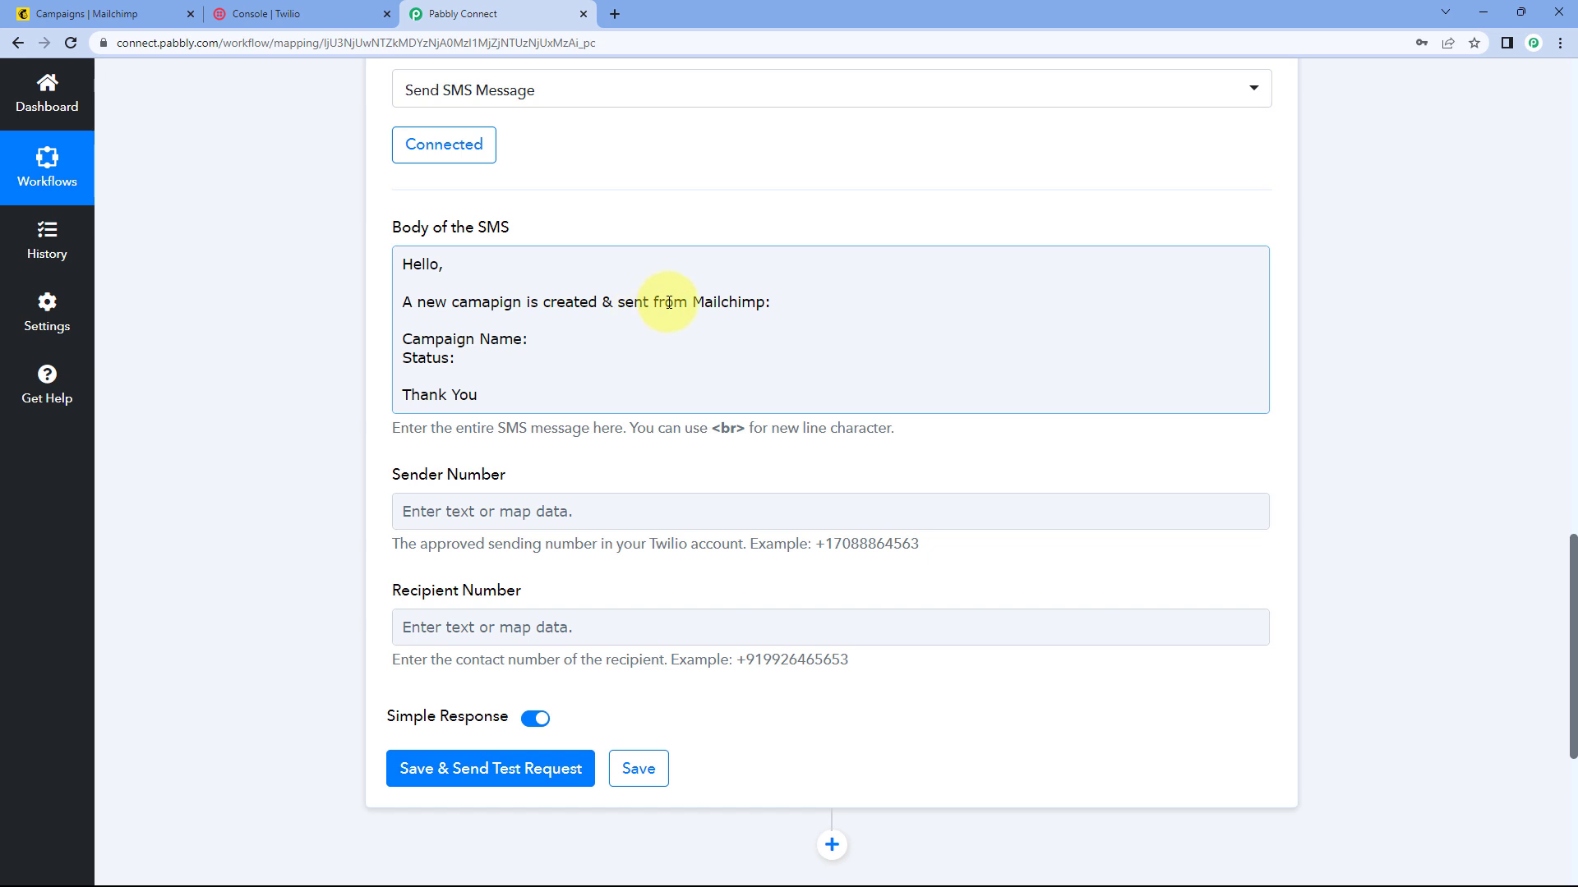
{"action": "left_click_drag", "start_coordinate": [528, 339], "coordinate": [366, 342]}
{"action": "left_click", "coordinate": [488, 356]}
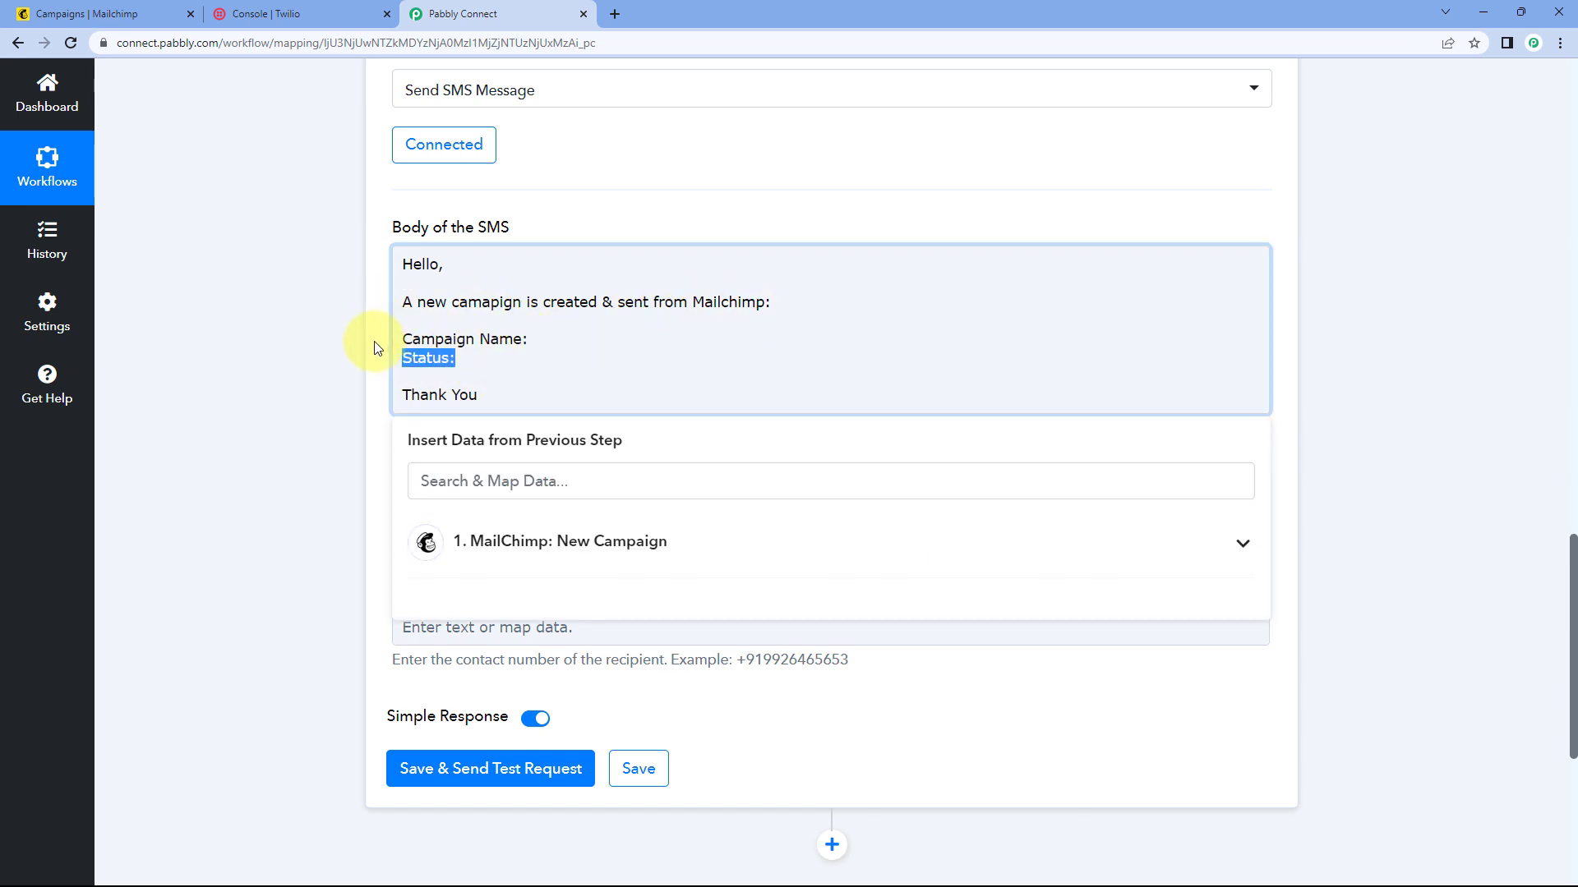
{"action": "left_click", "coordinate": [556, 264]}
{"action": "scroll", "coordinate": [687, 211], "scroll_direction": "up", "scroll_amount": 13}
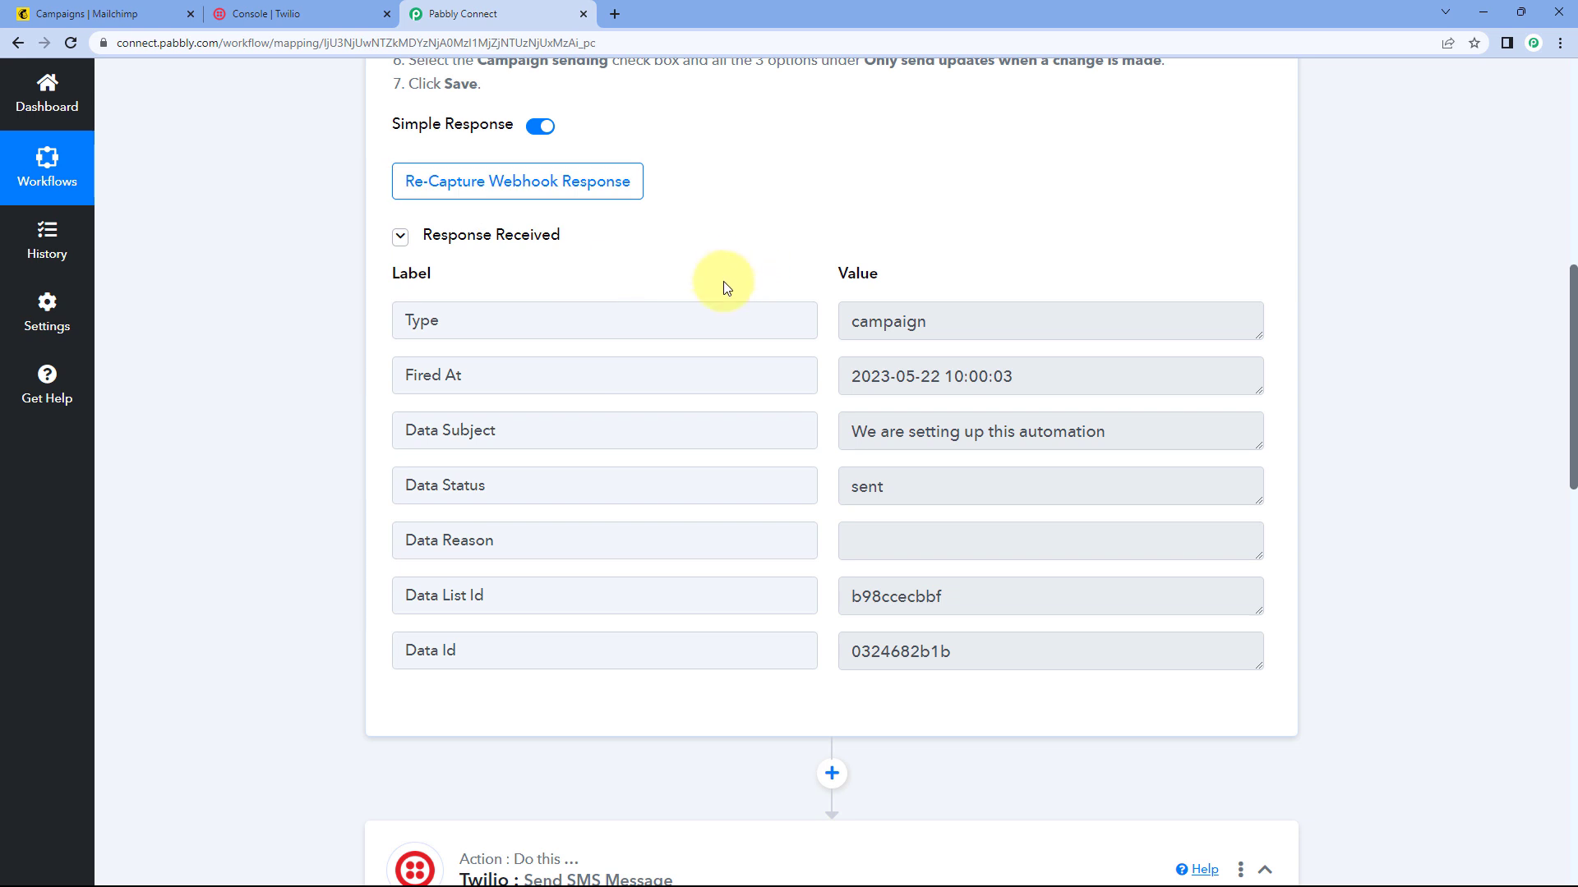
{"action": "left_click_drag", "start_coordinate": [851, 433], "coordinate": [1128, 446]}
{"action": "left_click", "coordinate": [1126, 435]}
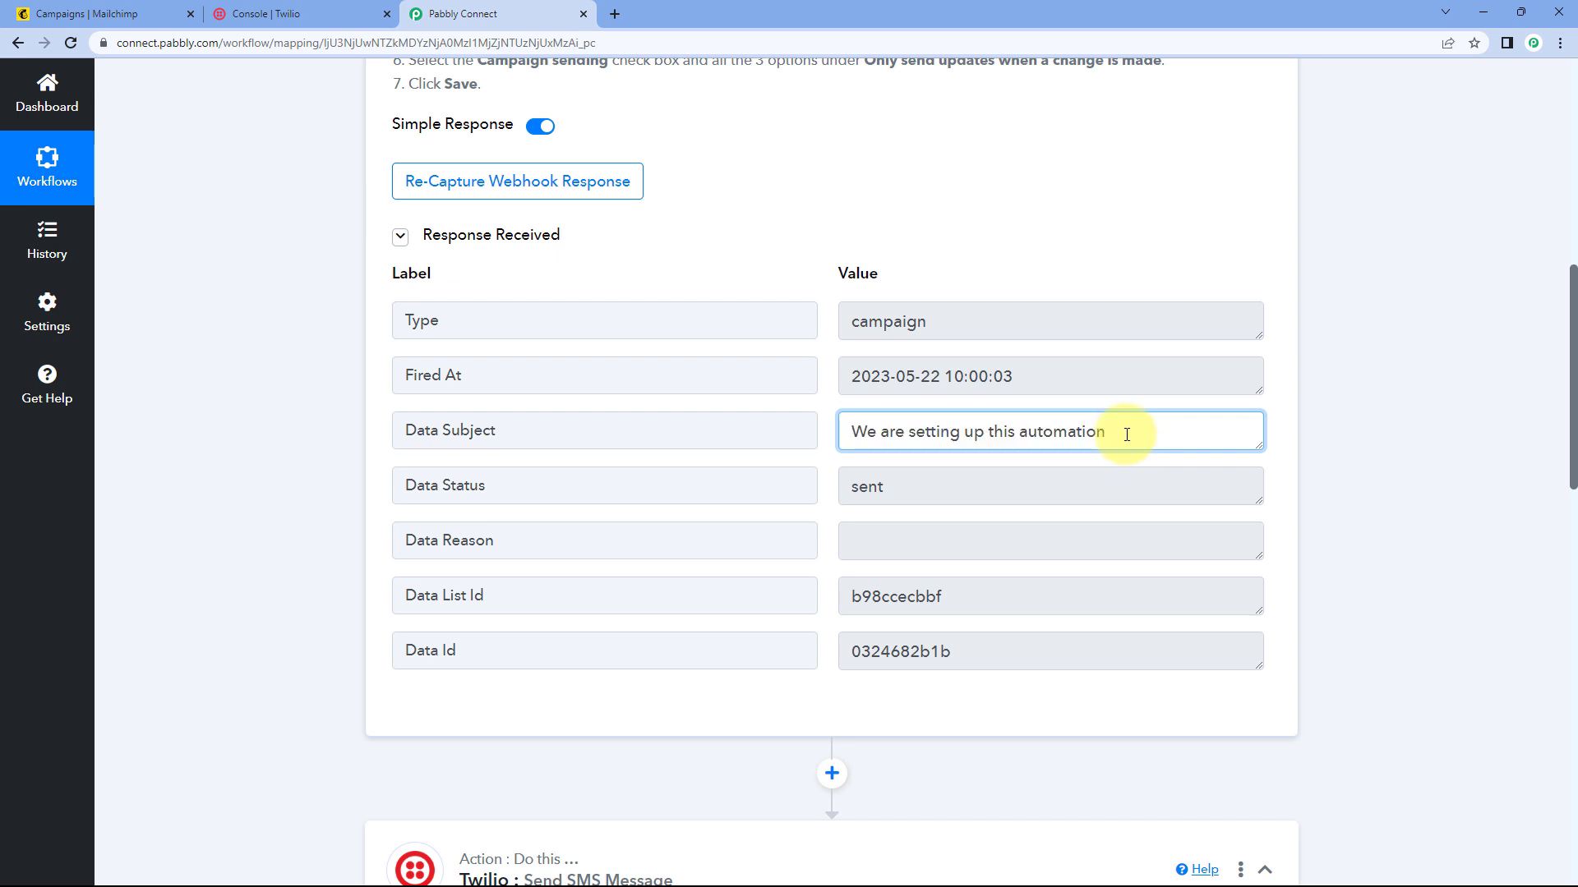
{"action": "left_click_drag", "start_coordinate": [886, 489], "coordinate": [825, 488]}
{"action": "left_click", "coordinate": [827, 488]}
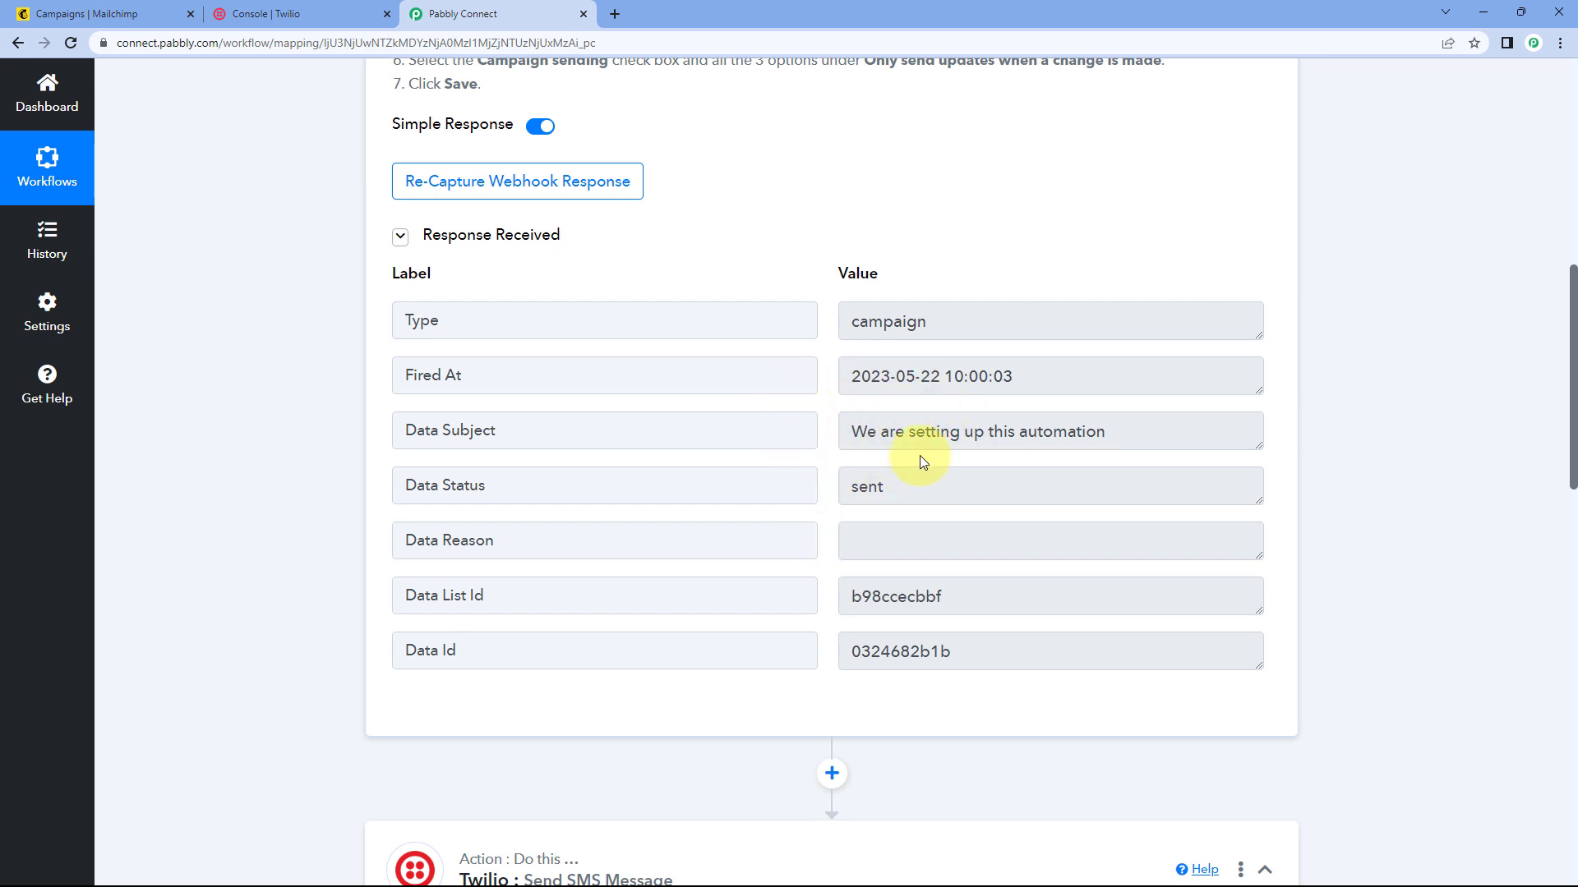
Map the Data Subject value from the MailChimp New Campaign response after "Campaign Name:" in the SMS body.
{"action": "scroll", "coordinate": [351, 528], "scroll_direction": "down", "scroll_amount": 10}
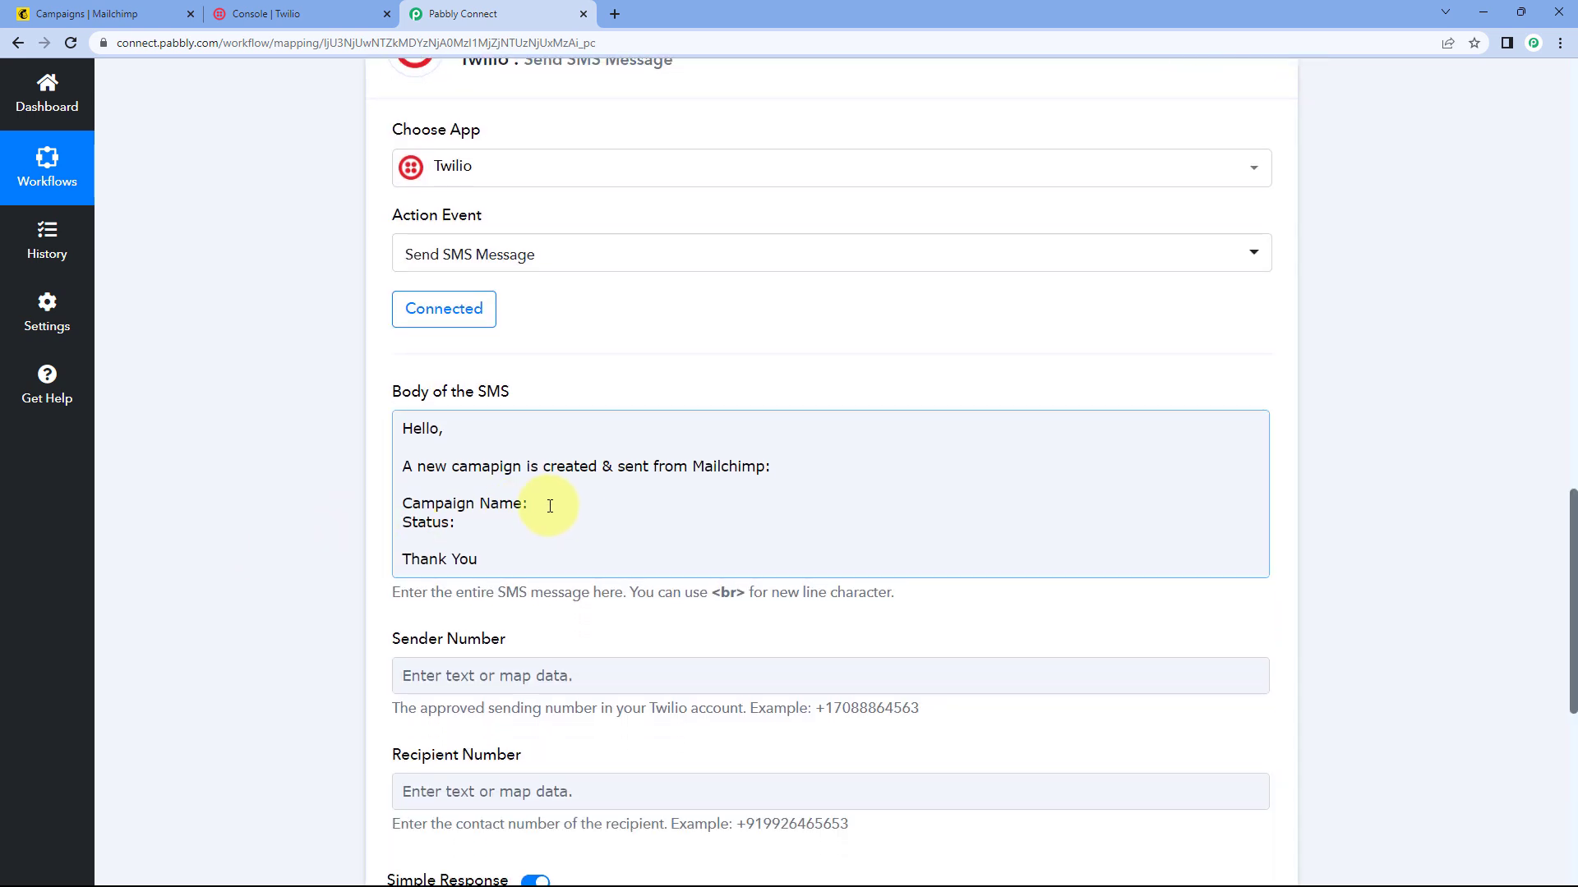
{"action": "left_click", "coordinate": [538, 505]}
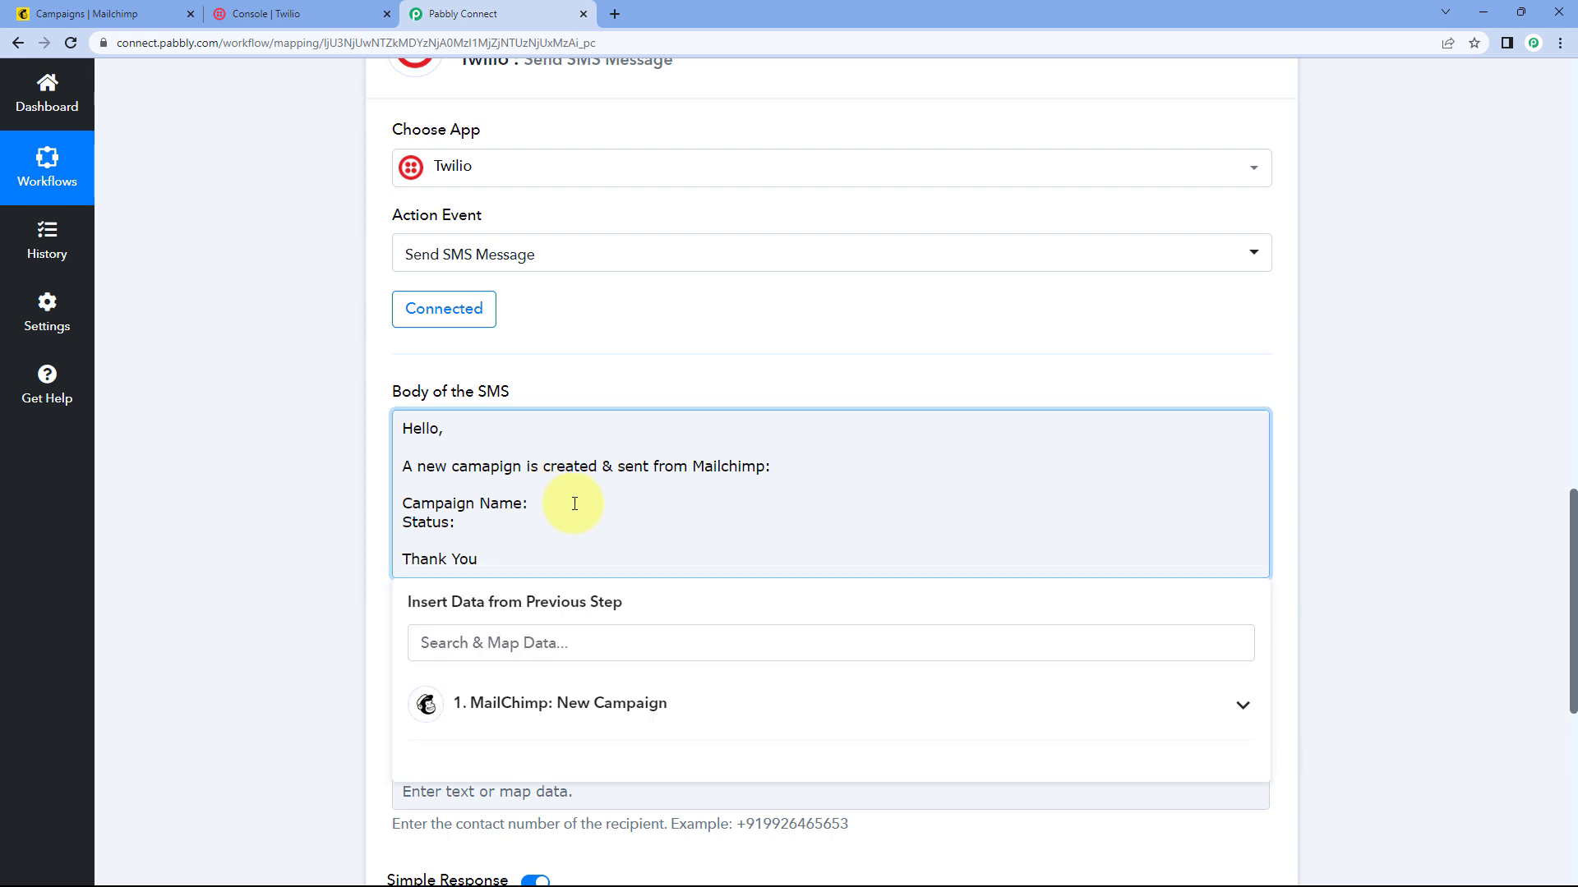
{"action": "scroll", "coordinate": [750, 370], "scroll_direction": "up", "scroll_amount": 8}
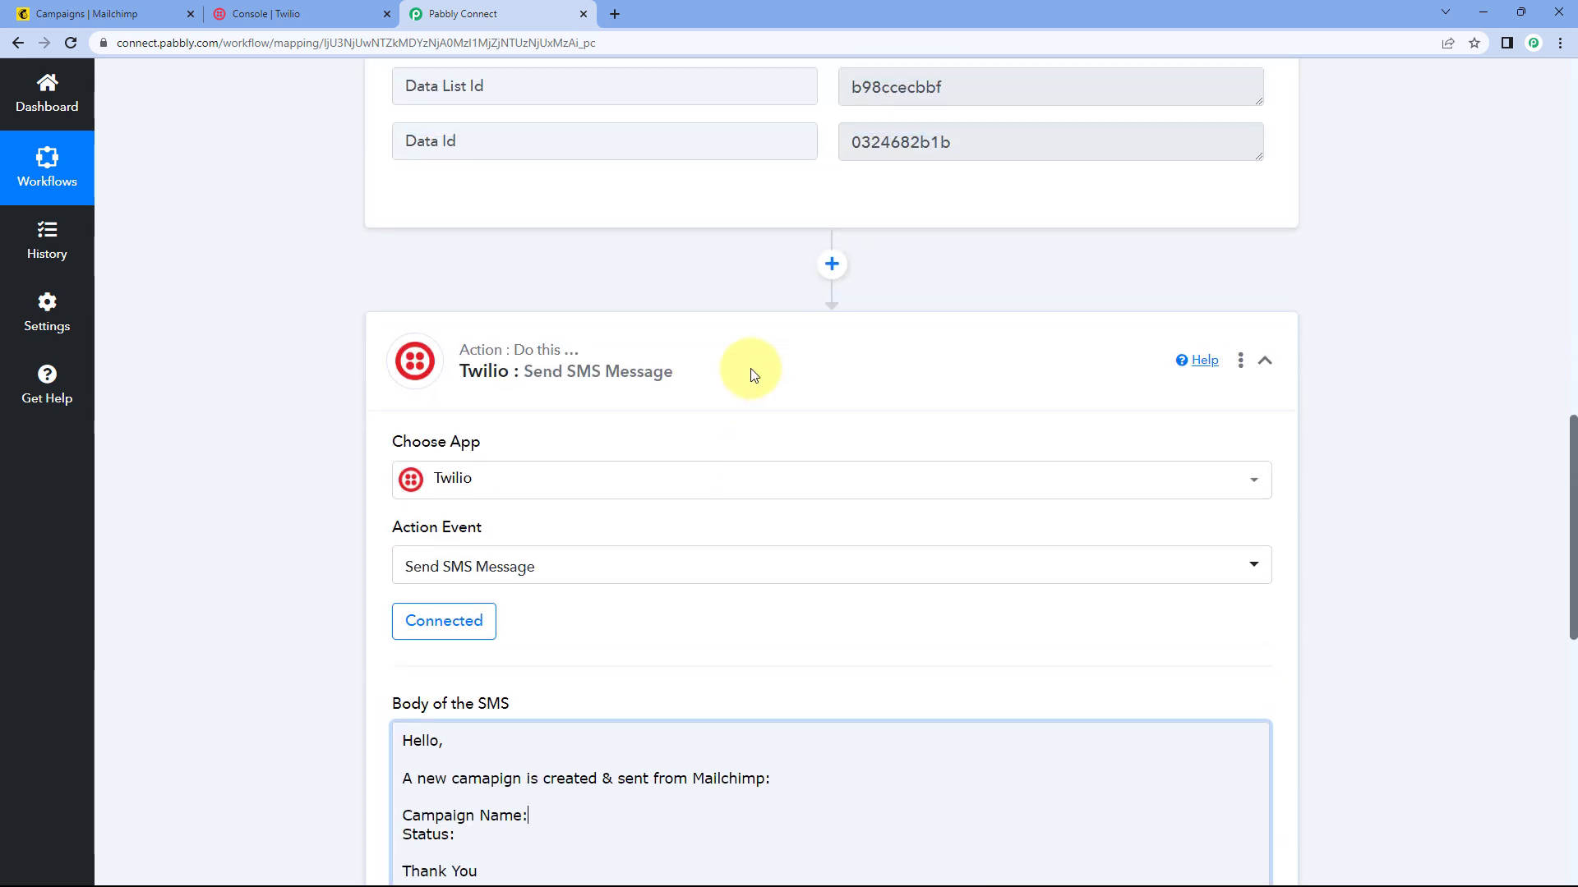
{"action": "left_click_drag", "start_coordinate": [846, 267], "coordinate": [1173, 265]}
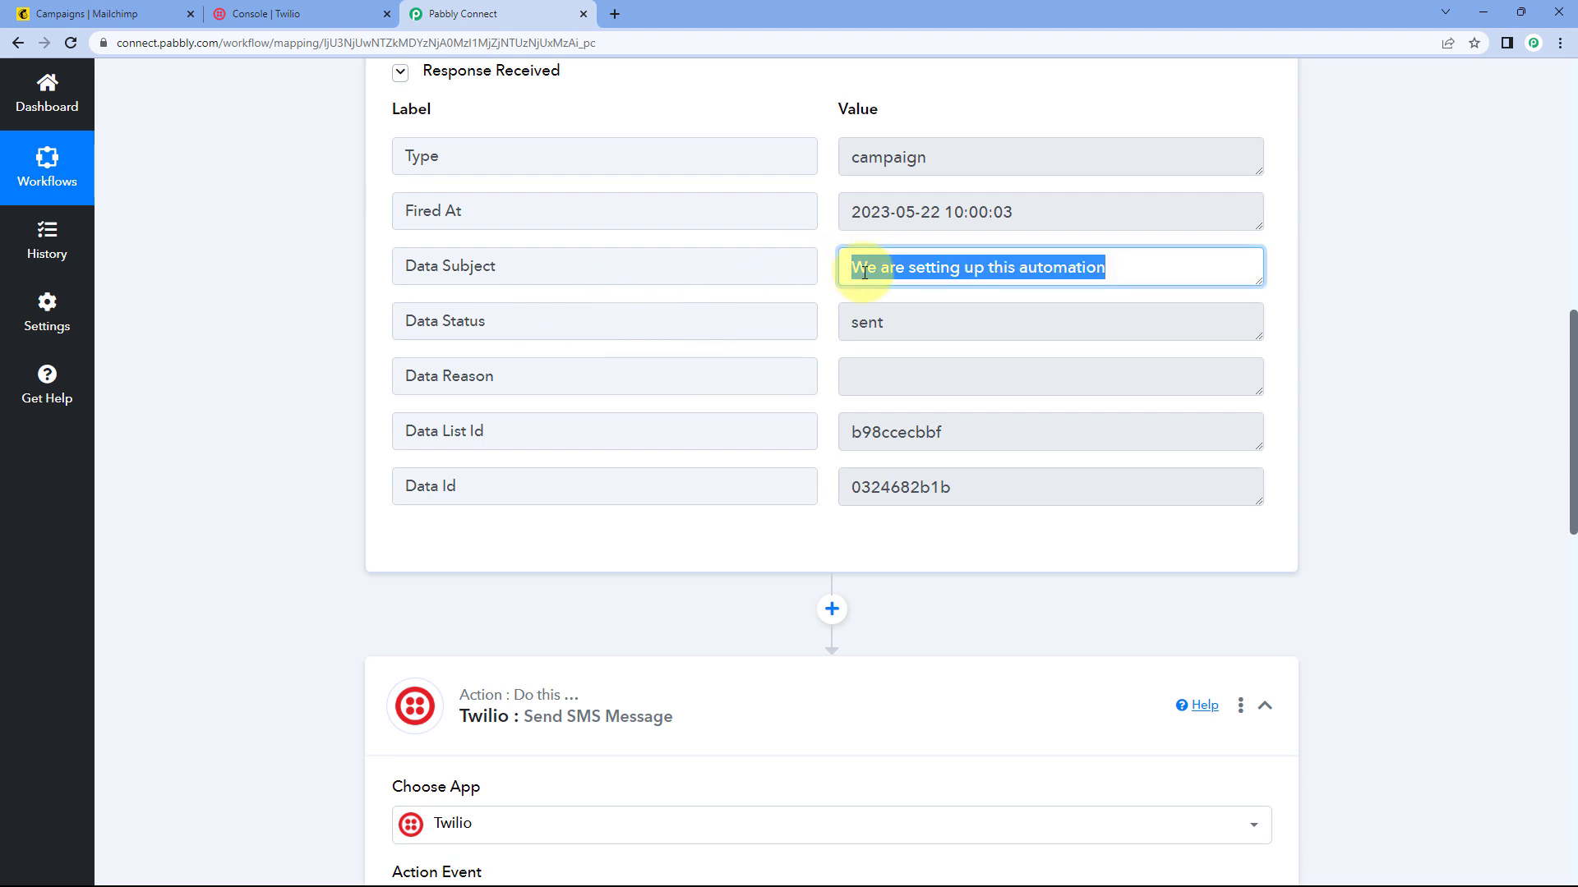
{"action": "scroll", "coordinate": [612, 436], "scroll_direction": "down", "scroll_amount": 4}
{"action": "scroll", "coordinate": [602, 462], "scroll_direction": "down", "scroll_amount": 2}
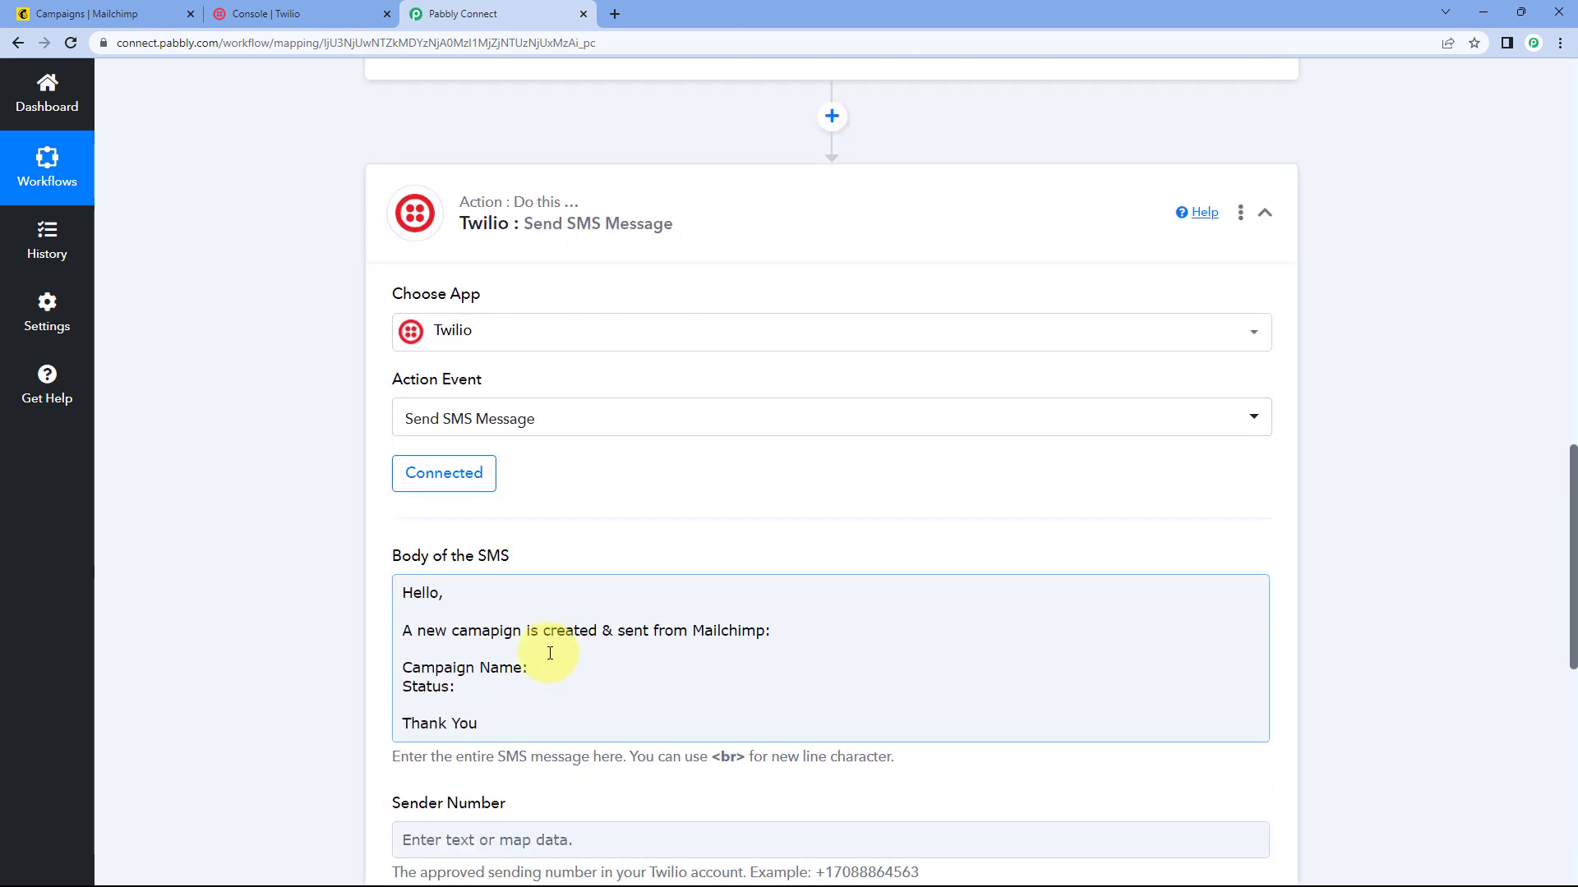
{"action": "left_click", "coordinate": [551, 671]}
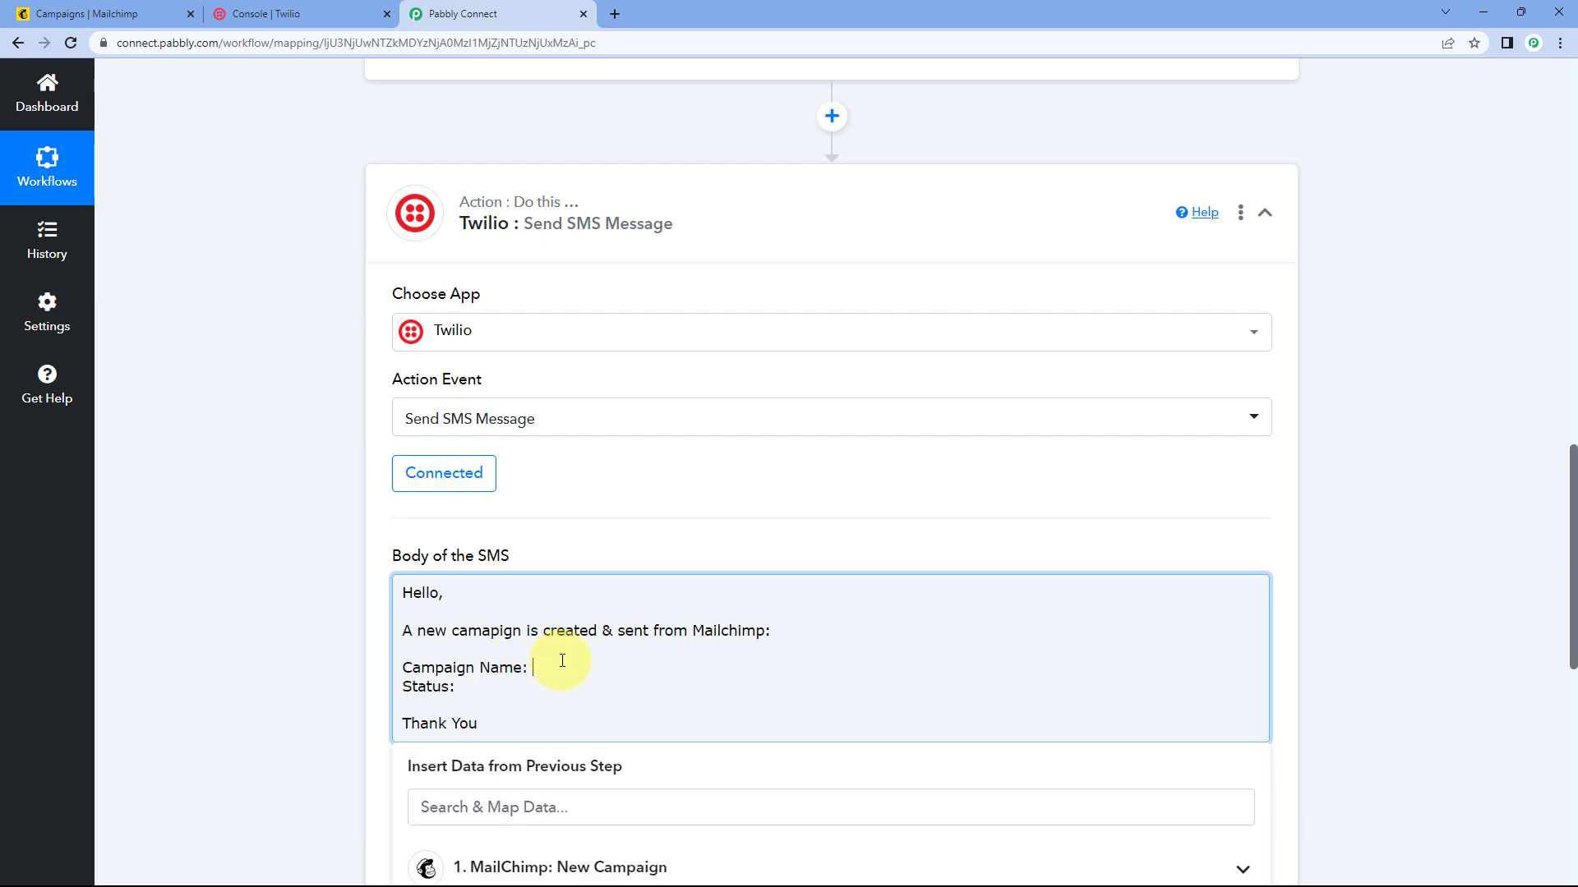
{"action": "scroll", "coordinate": [527, 659], "scroll_direction": "down", "scroll_amount": 3}
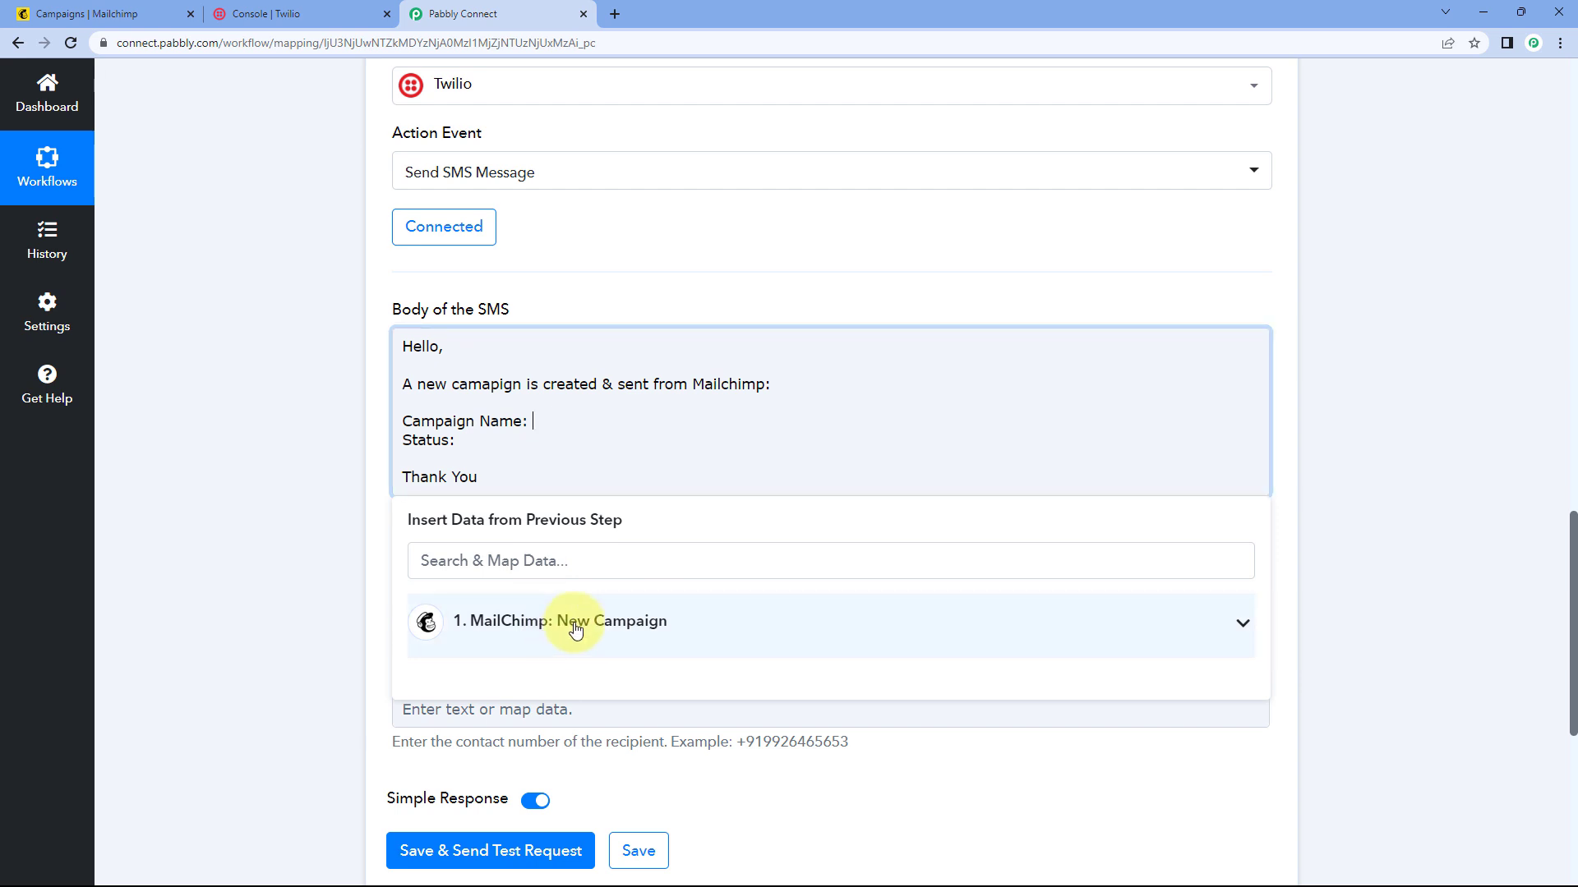
{"action": "left_click", "coordinate": [549, 622]}
{"action": "scroll", "coordinate": [309, 581], "scroll_direction": "down", "scroll_amount": 3}
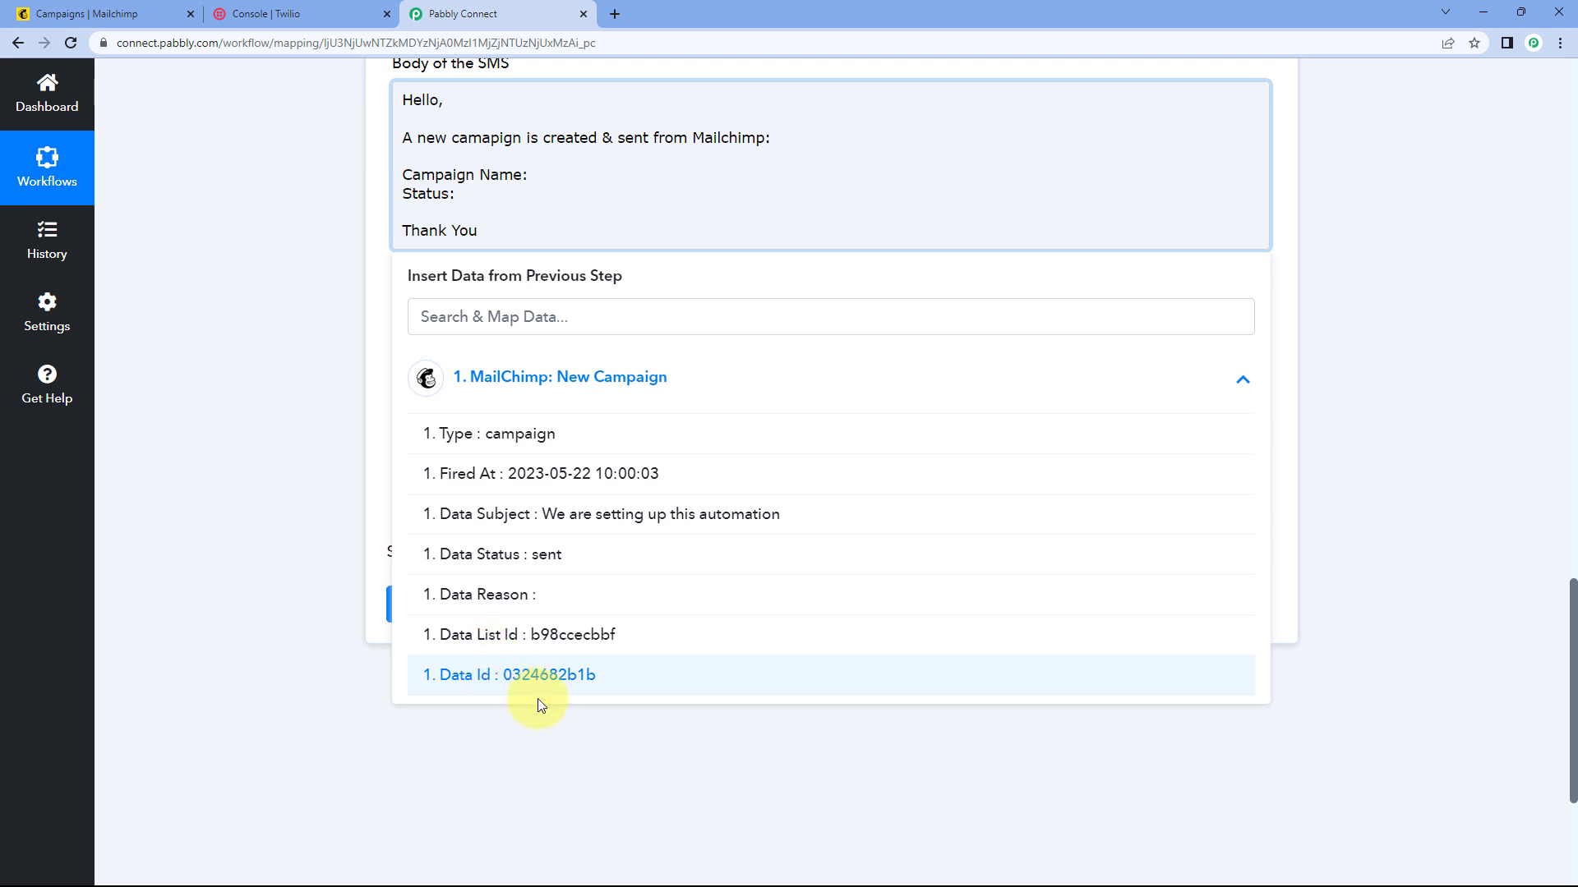
{"action": "left_click", "coordinate": [542, 515]}
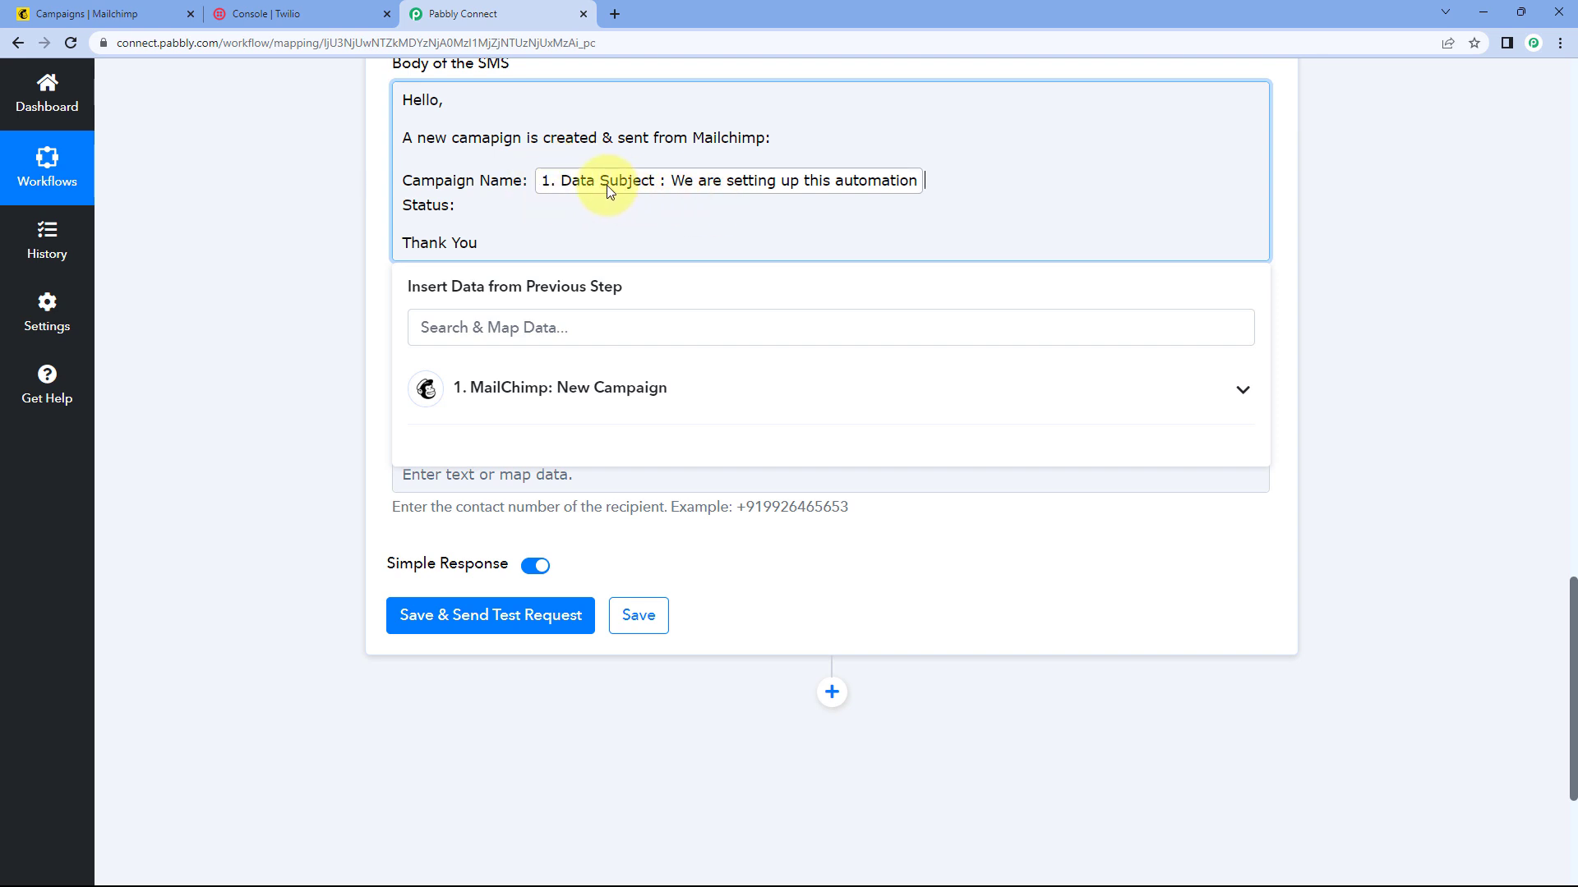
Check the campaign's name in the Mailchimp campaigns list and return to the Pabbly Connect workflow.
{"action": "left_click", "coordinate": [83, 10]}
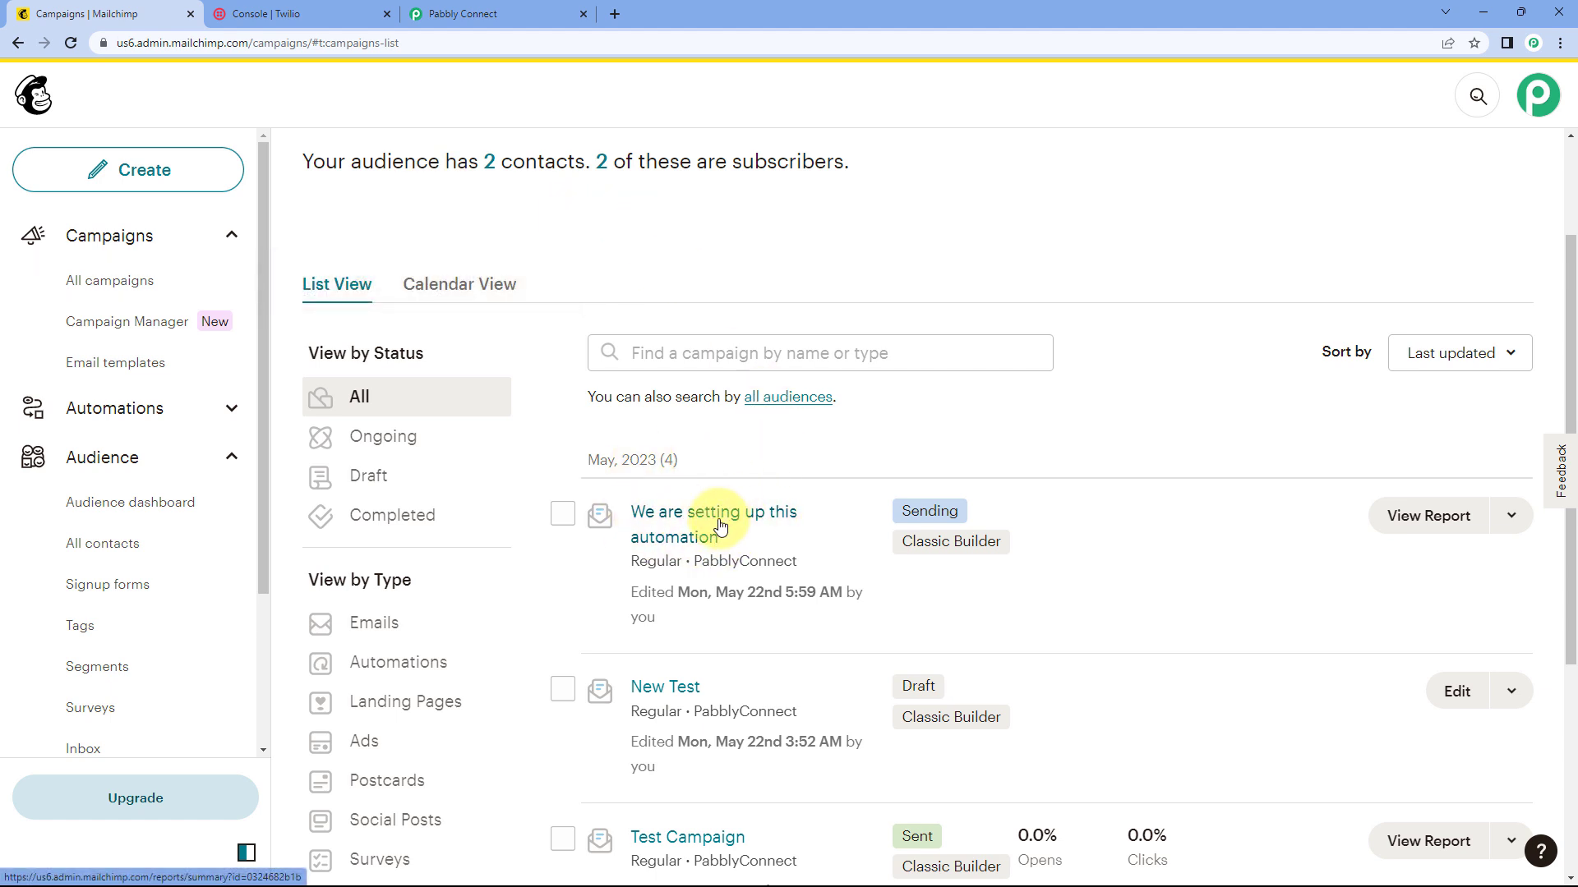
{"action": "left_click", "coordinate": [263, 14]}
{"action": "left_click", "coordinate": [469, 13]}
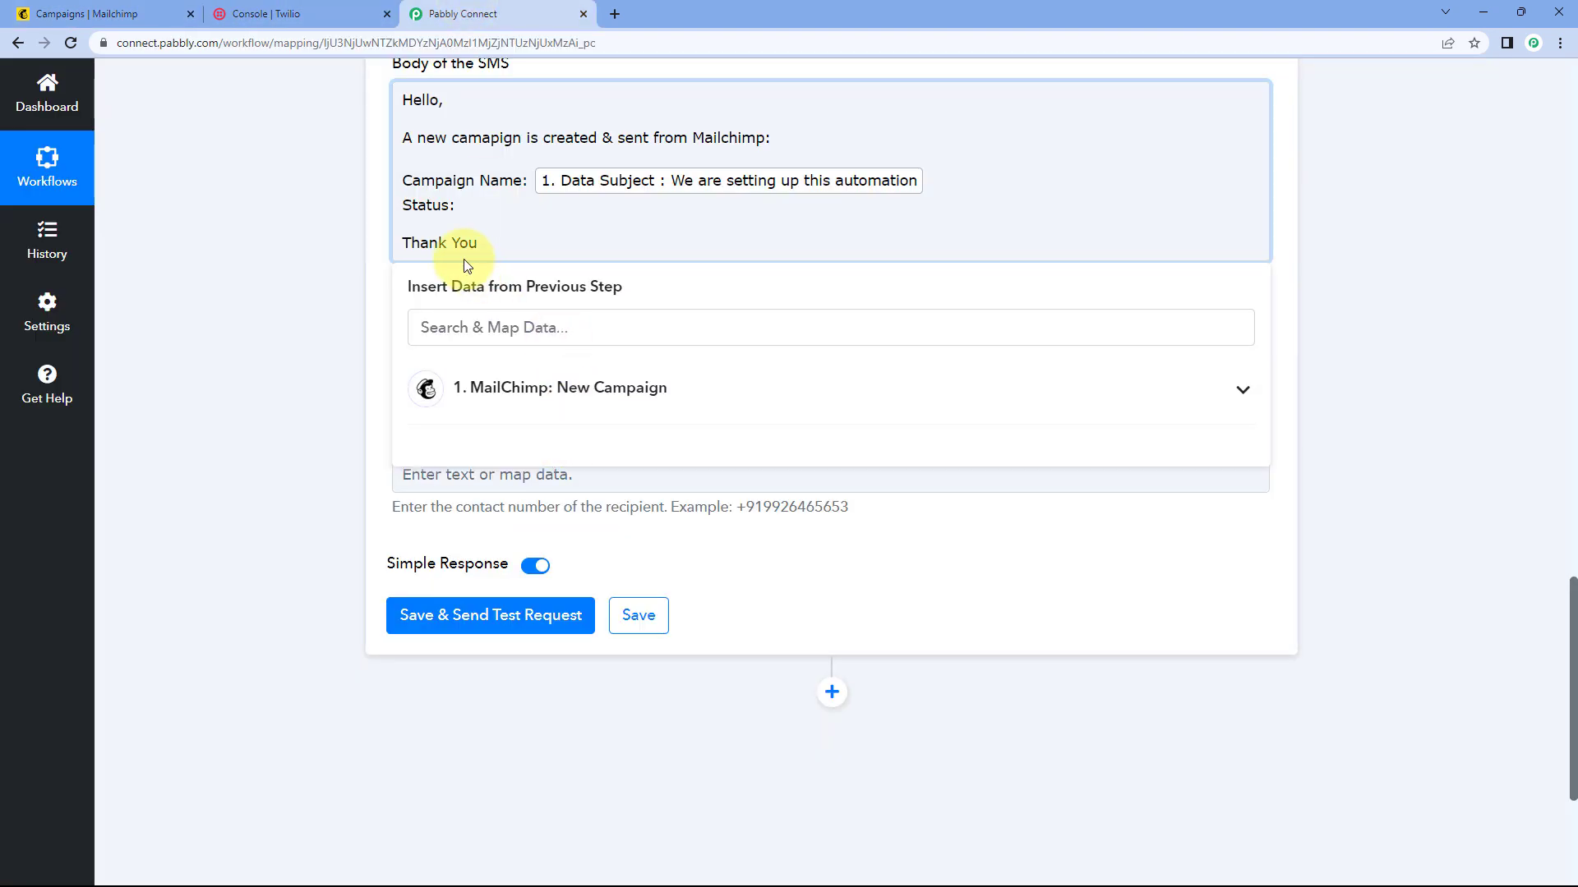
Map the Data Status value from the MailChimp New Campaign response after "Status:" in the SMS body.
{"action": "left_click", "coordinate": [475, 205]}
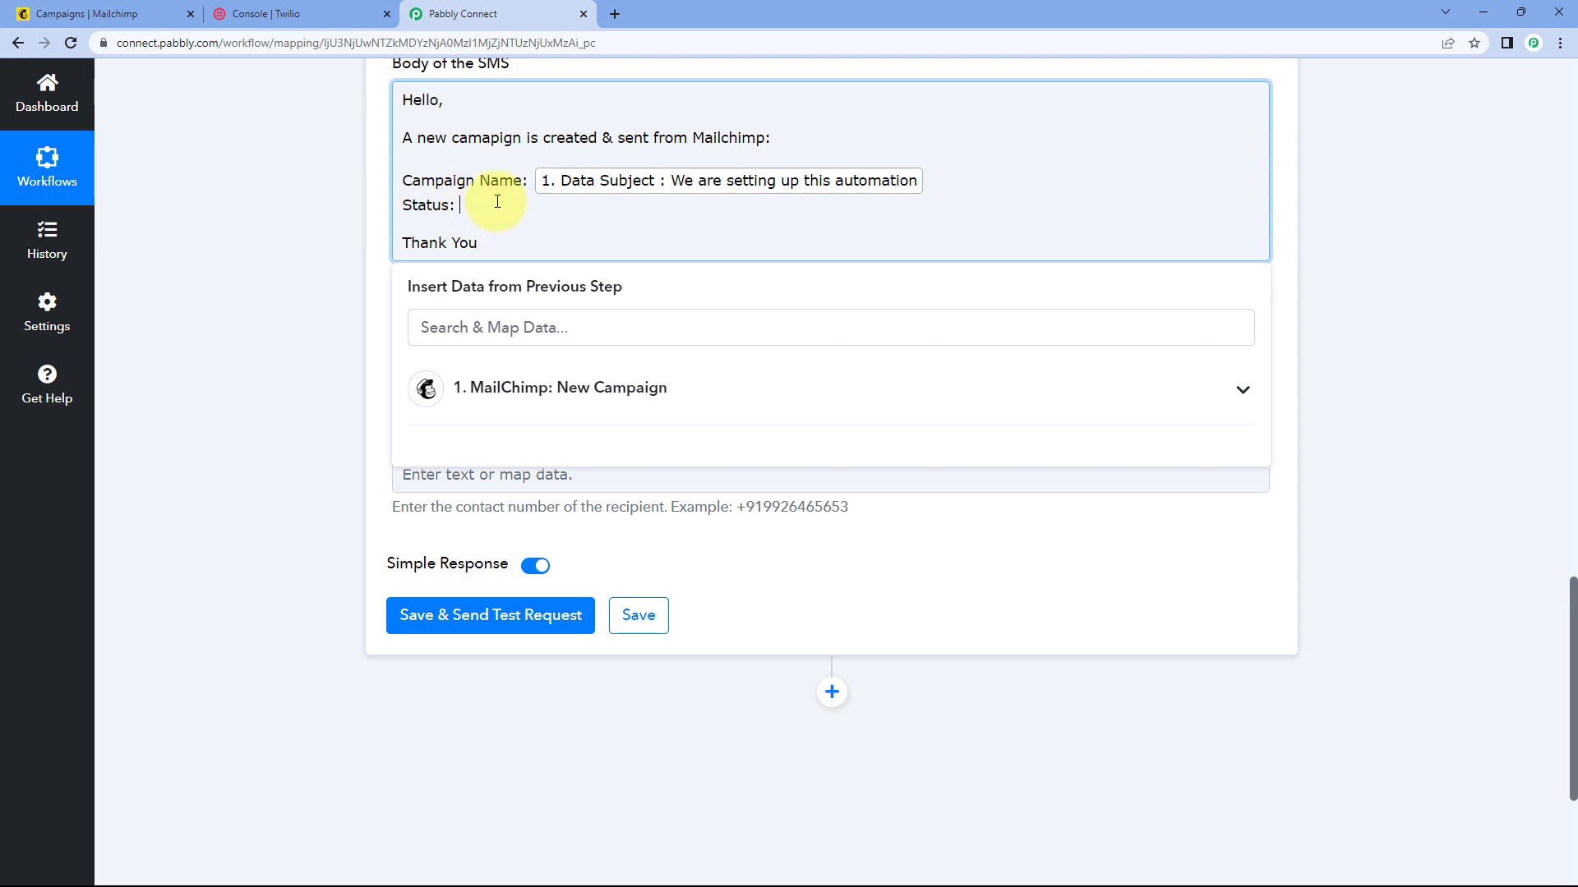
{"action": "left_click", "coordinate": [577, 392]}
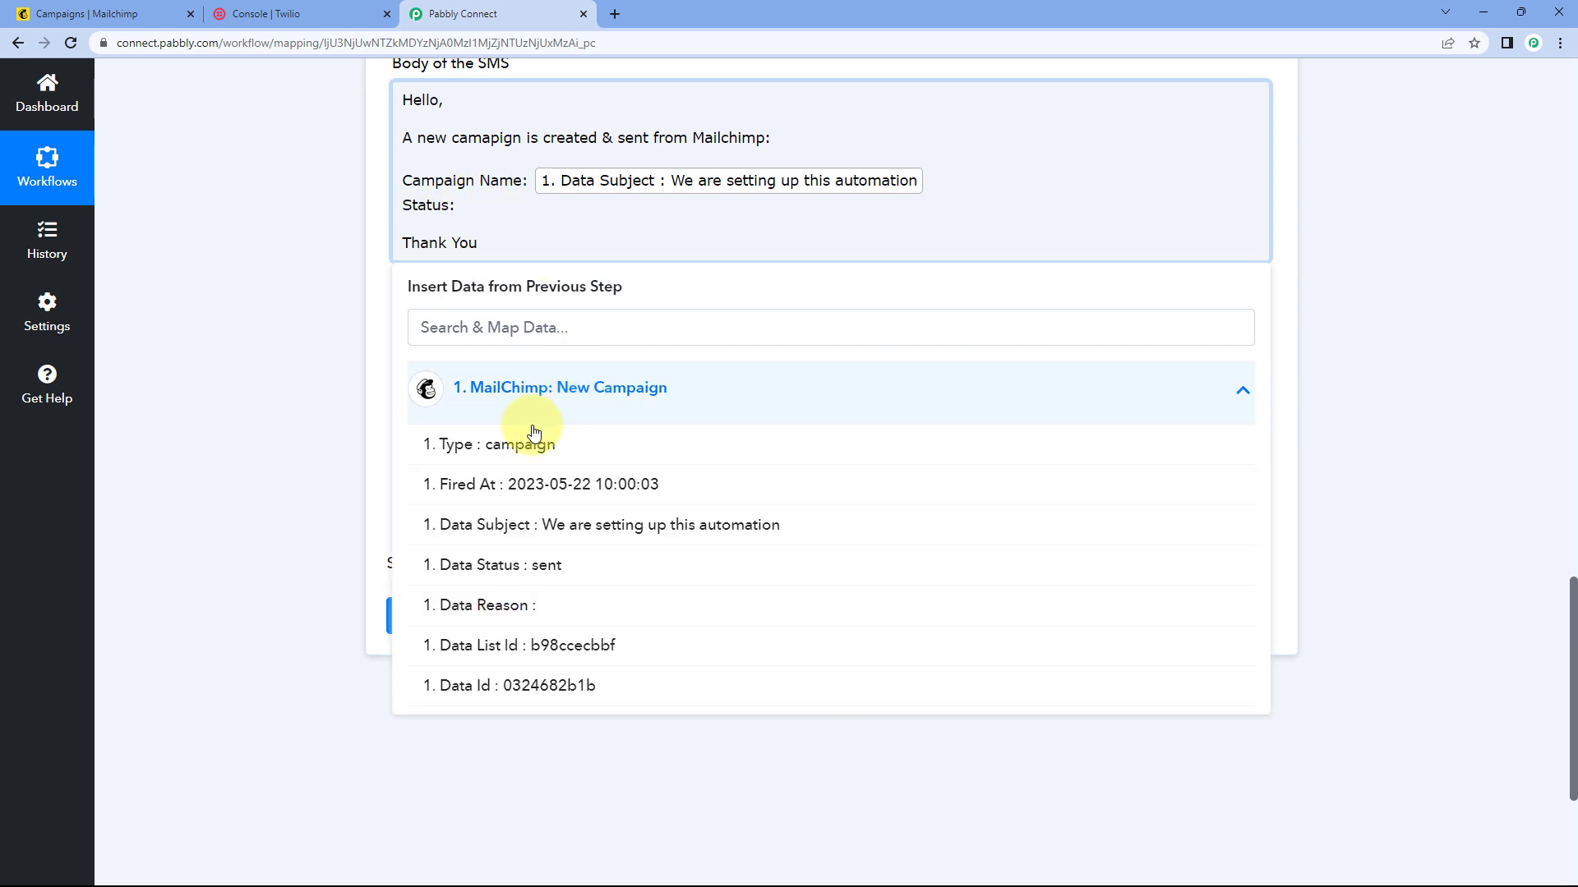
{"action": "left_click", "coordinate": [538, 567]}
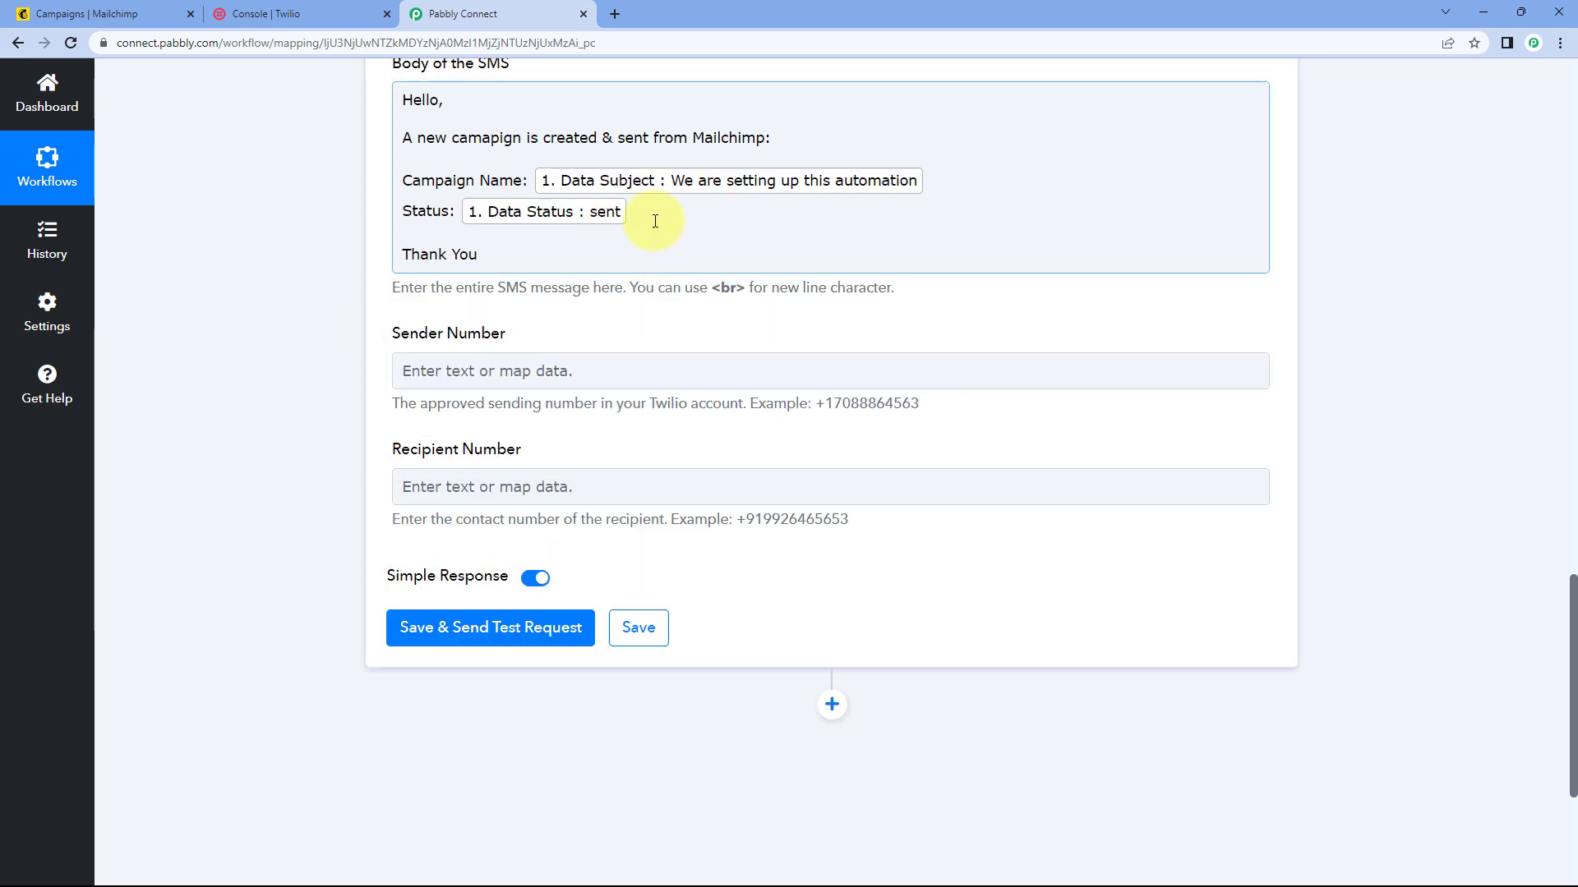
Compare the mapped Data Subject and Data Status fields in the SMS body with the captured webhook response.
{"action": "scroll", "coordinate": [357, 176], "scroll_direction": "up", "scroll_amount": 10}
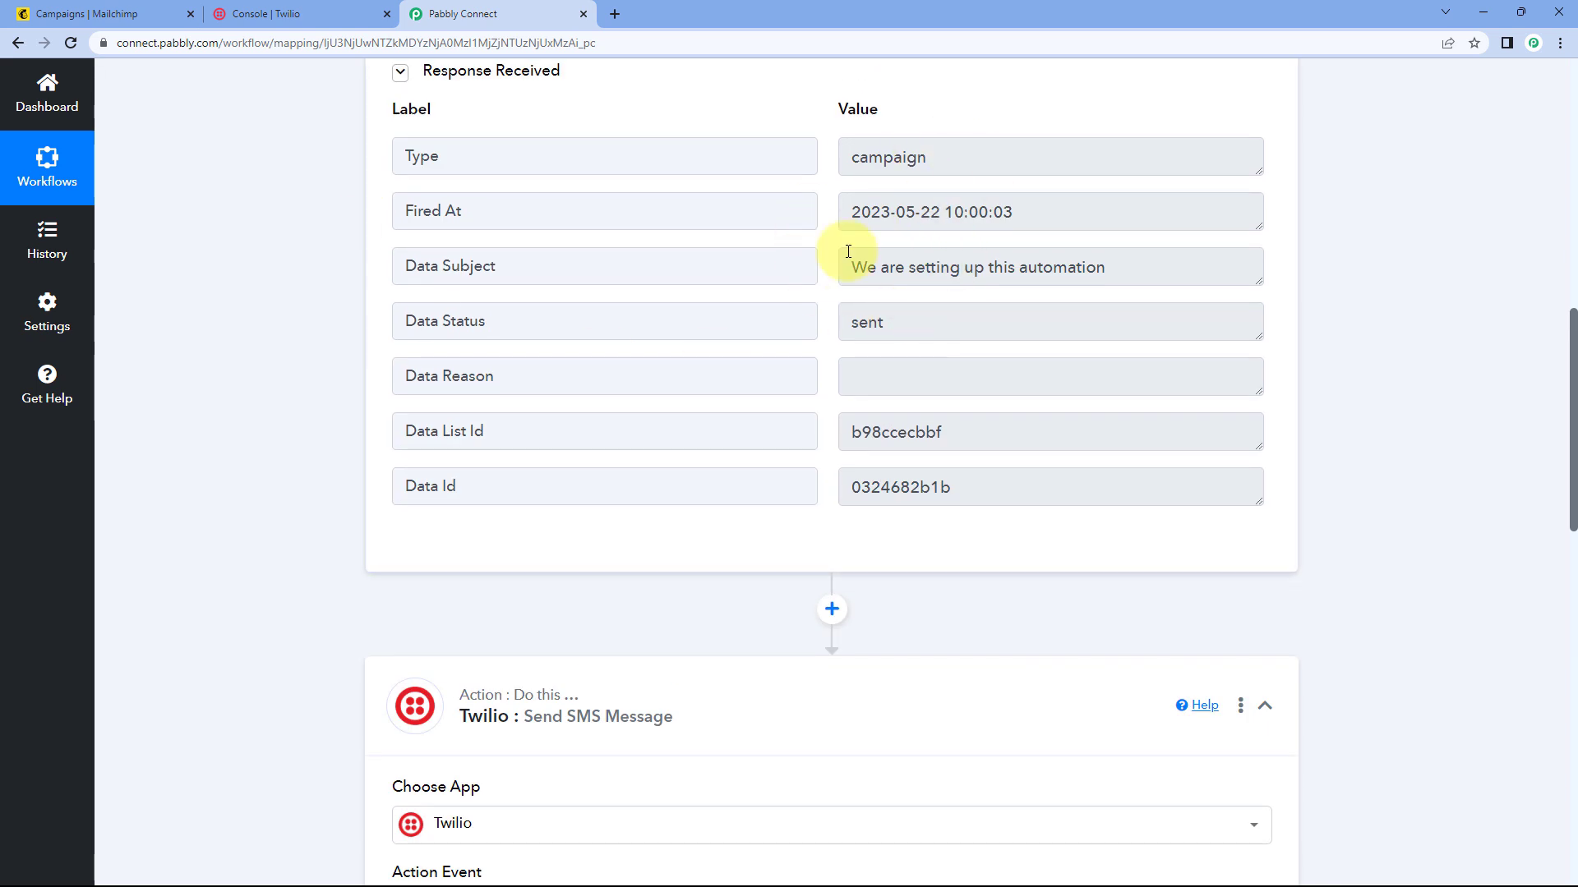
{"action": "scroll", "coordinate": [334, 408], "scroll_direction": "down", "scroll_amount": 10}
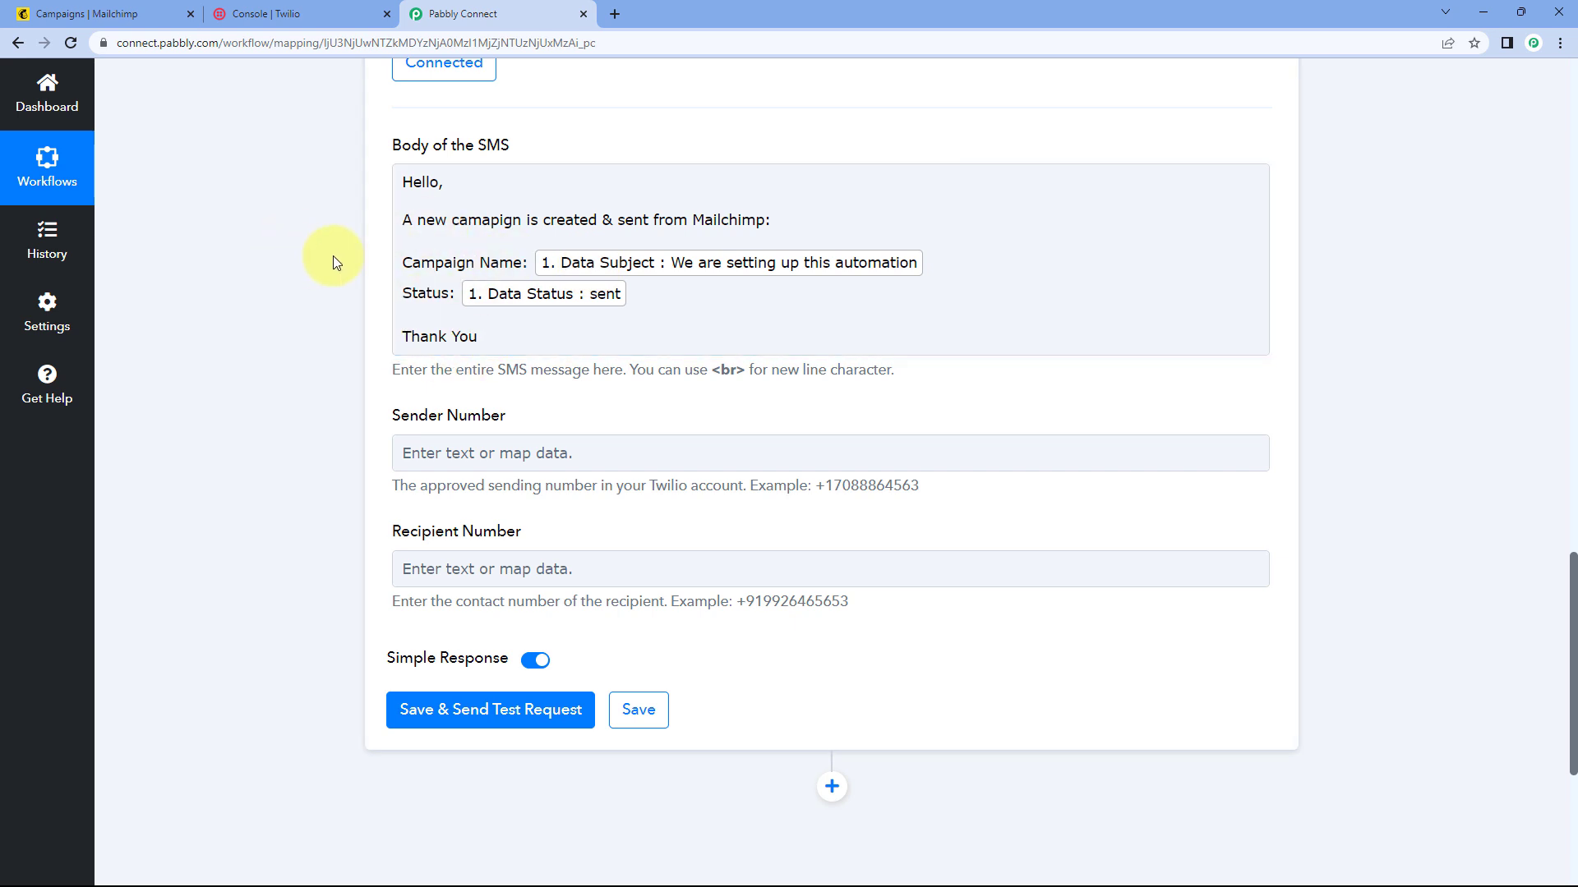
{"action": "scroll", "coordinate": [821, 263], "scroll_direction": "up", "scroll_amount": 8}
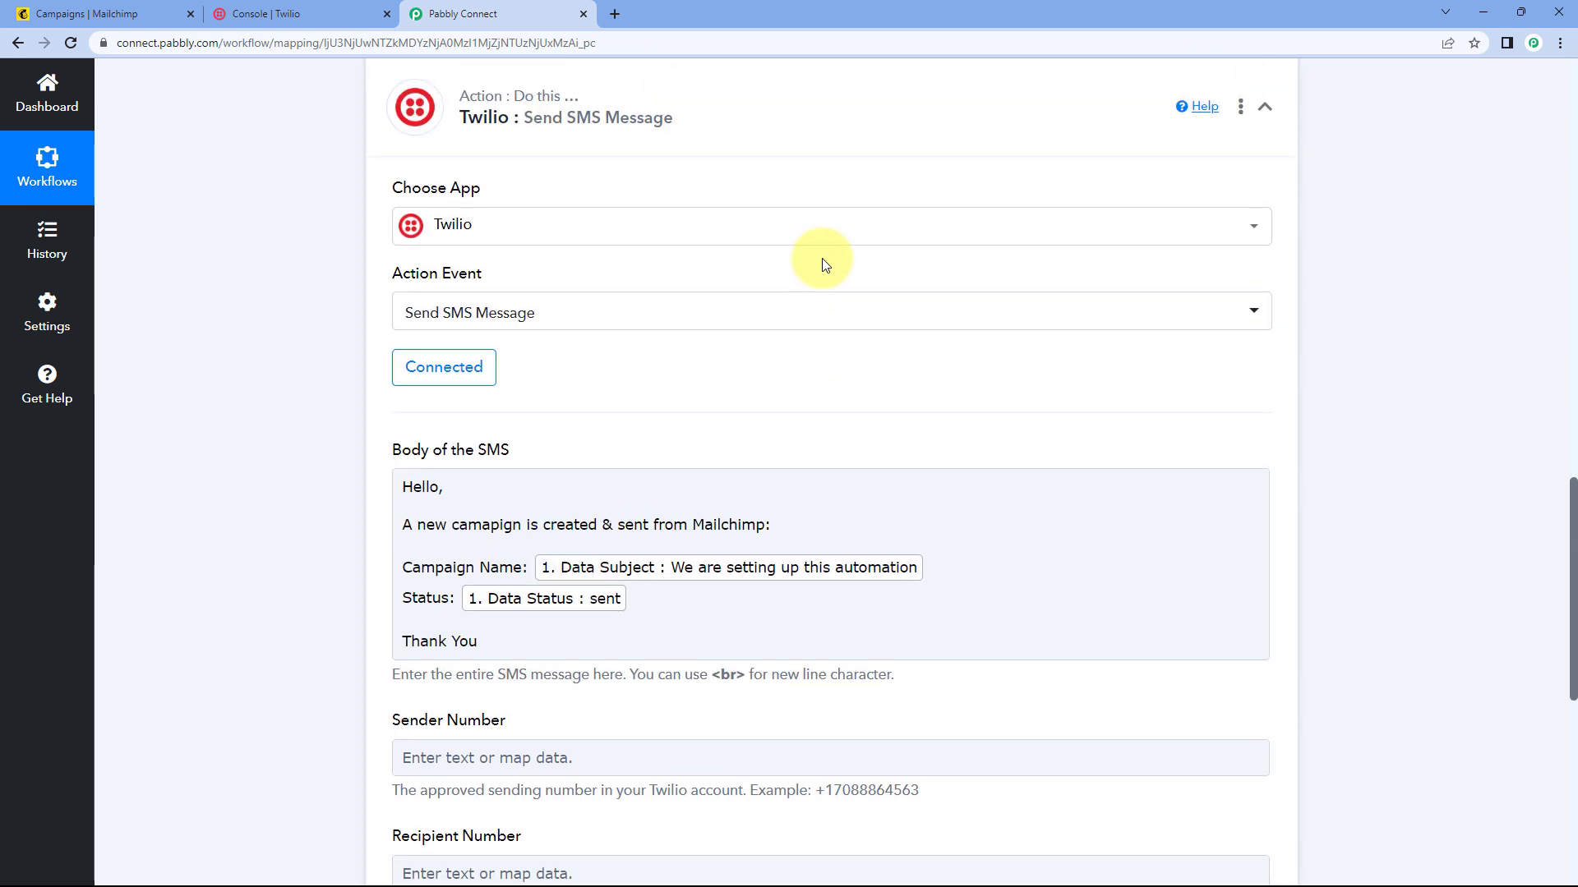
{"action": "scroll", "coordinate": [822, 269], "scroll_direction": "up", "scroll_amount": 2}
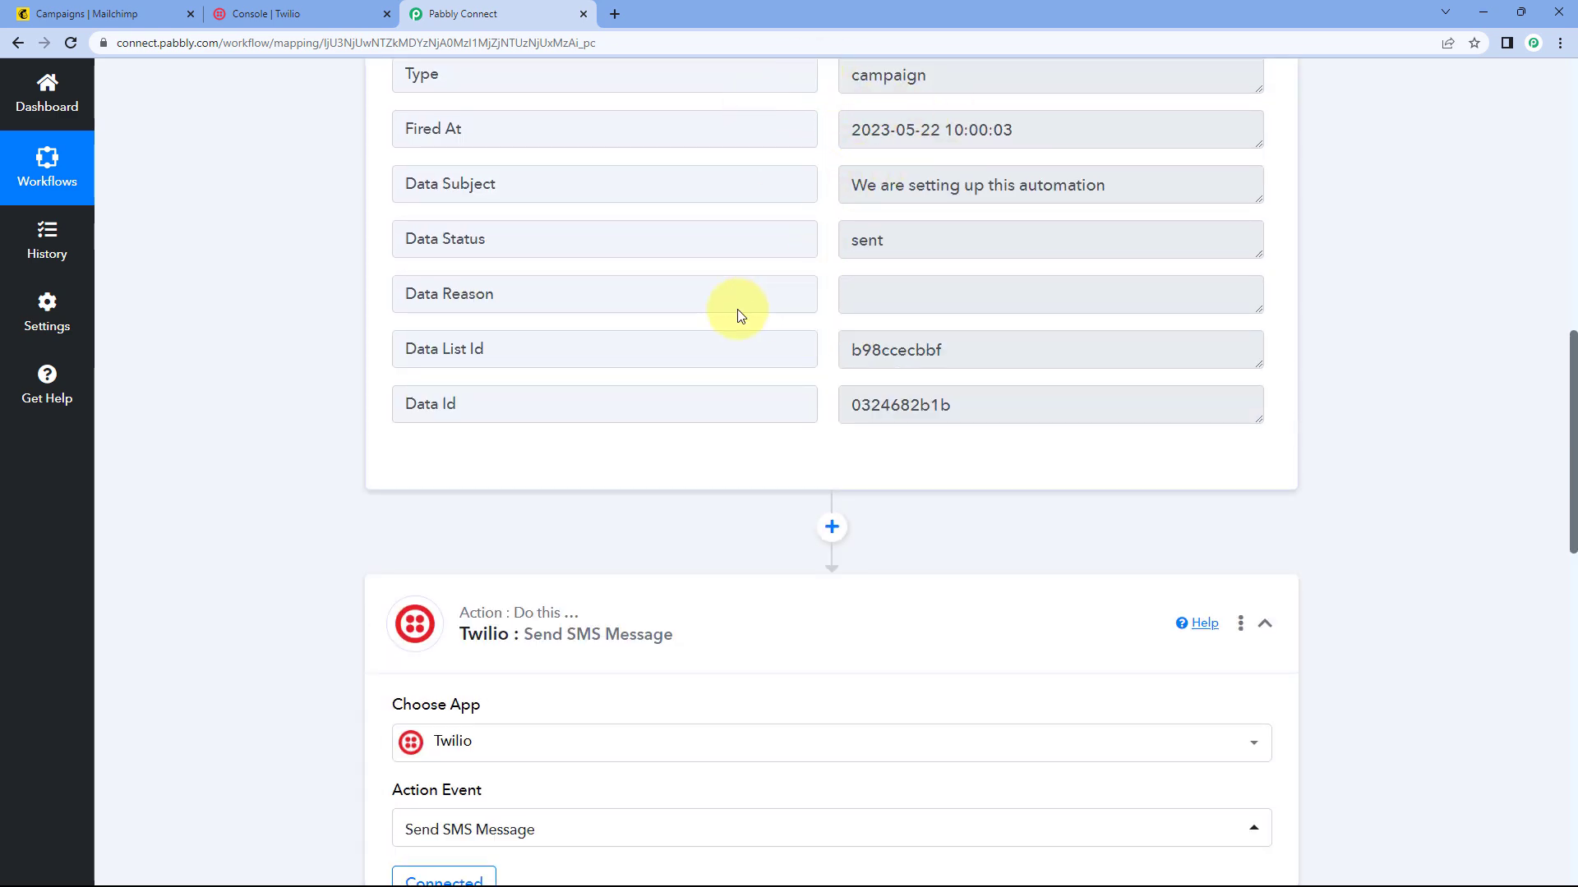
{"action": "scroll", "coordinate": [675, 316], "scroll_direction": "down", "scroll_amount": 7}
{"action": "scroll", "coordinate": [675, 316], "scroll_direction": "down", "scroll_amount": 4}
{"action": "scroll", "coordinate": [706, 230], "scroll_direction": "up", "scroll_amount": 9}
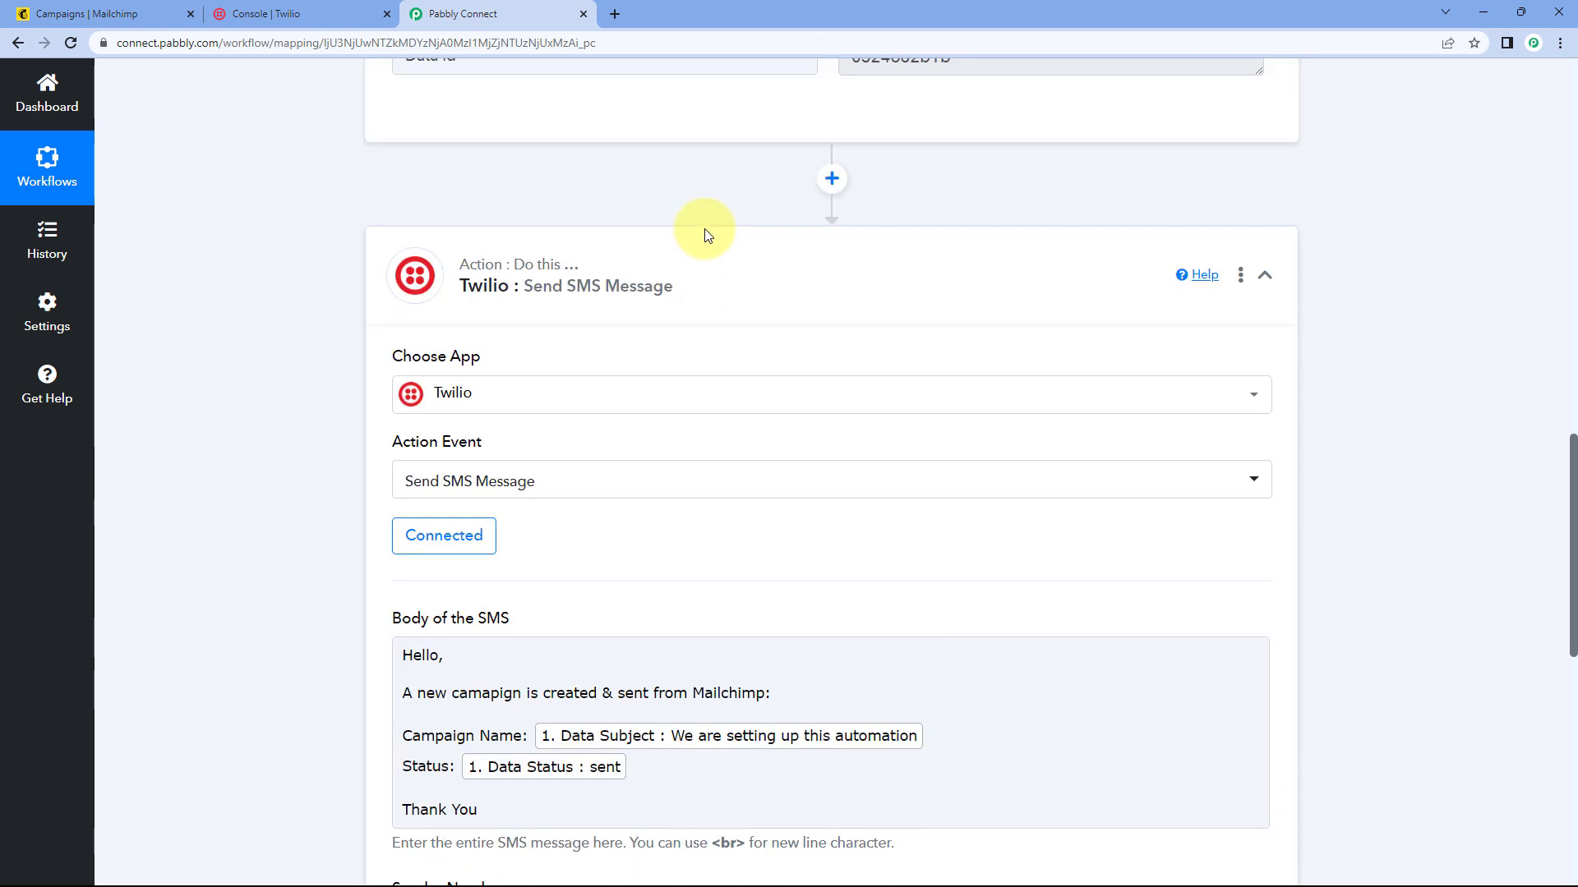
{"action": "scroll", "coordinate": [813, 337], "scroll_direction": "down", "scroll_amount": 5}
{"action": "scroll", "coordinate": [813, 335], "scroll_direction": "up", "scroll_amount": 6}
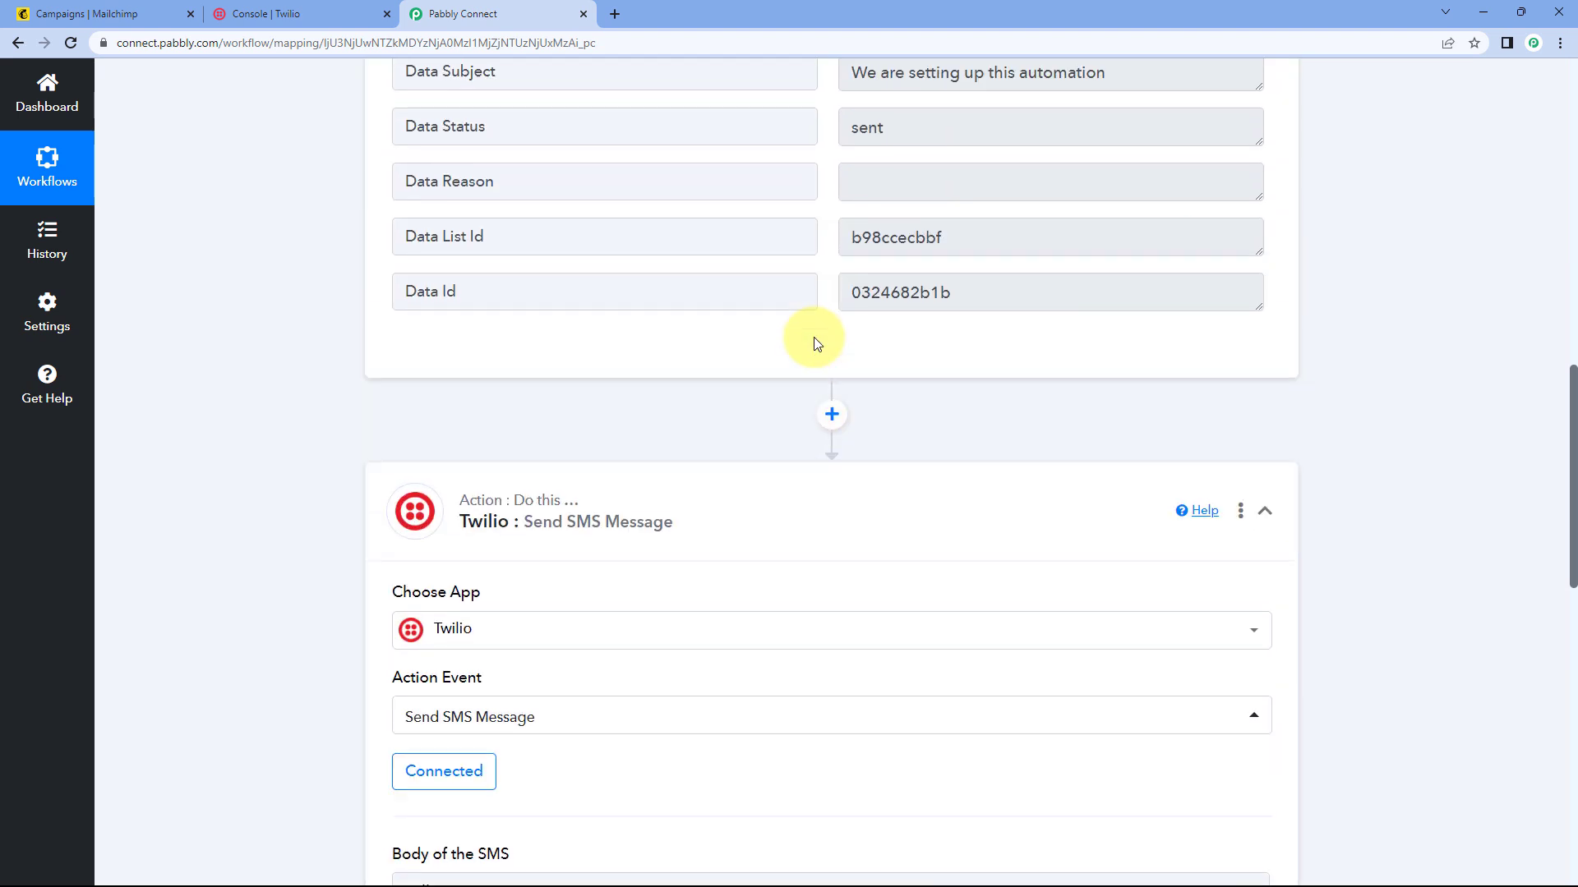
{"action": "scroll", "coordinate": [358, 361], "scroll_direction": "down", "scroll_amount": 10}
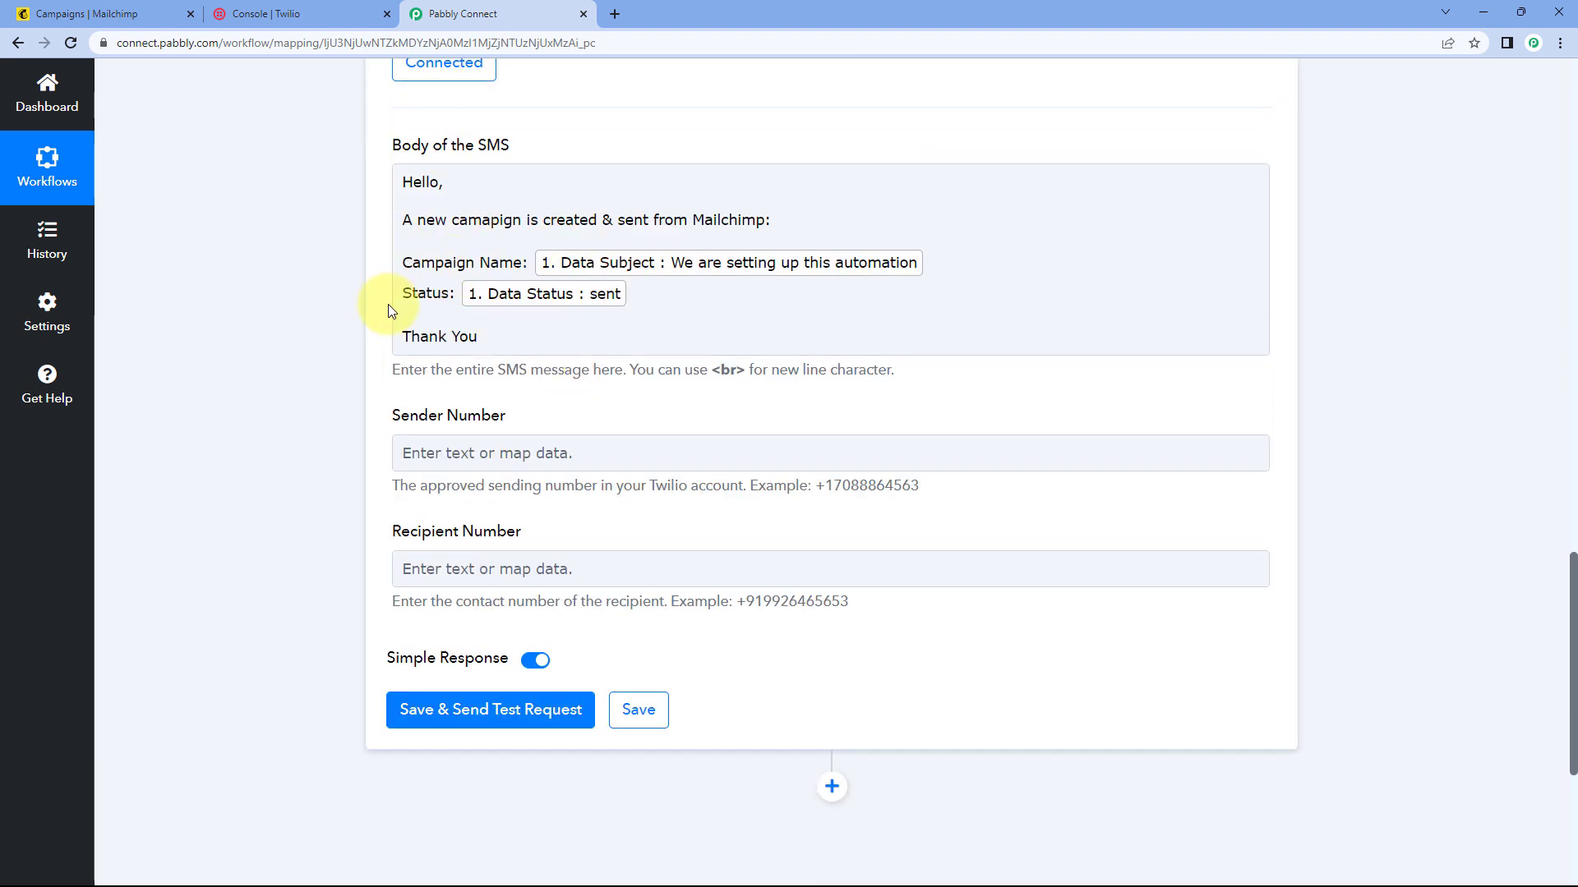
{"action": "scroll", "coordinate": [388, 304], "scroll_direction": "up", "scroll_amount": 1}
{"action": "scroll", "coordinate": [448, 329], "scroll_direction": "down", "scroll_amount": 2}
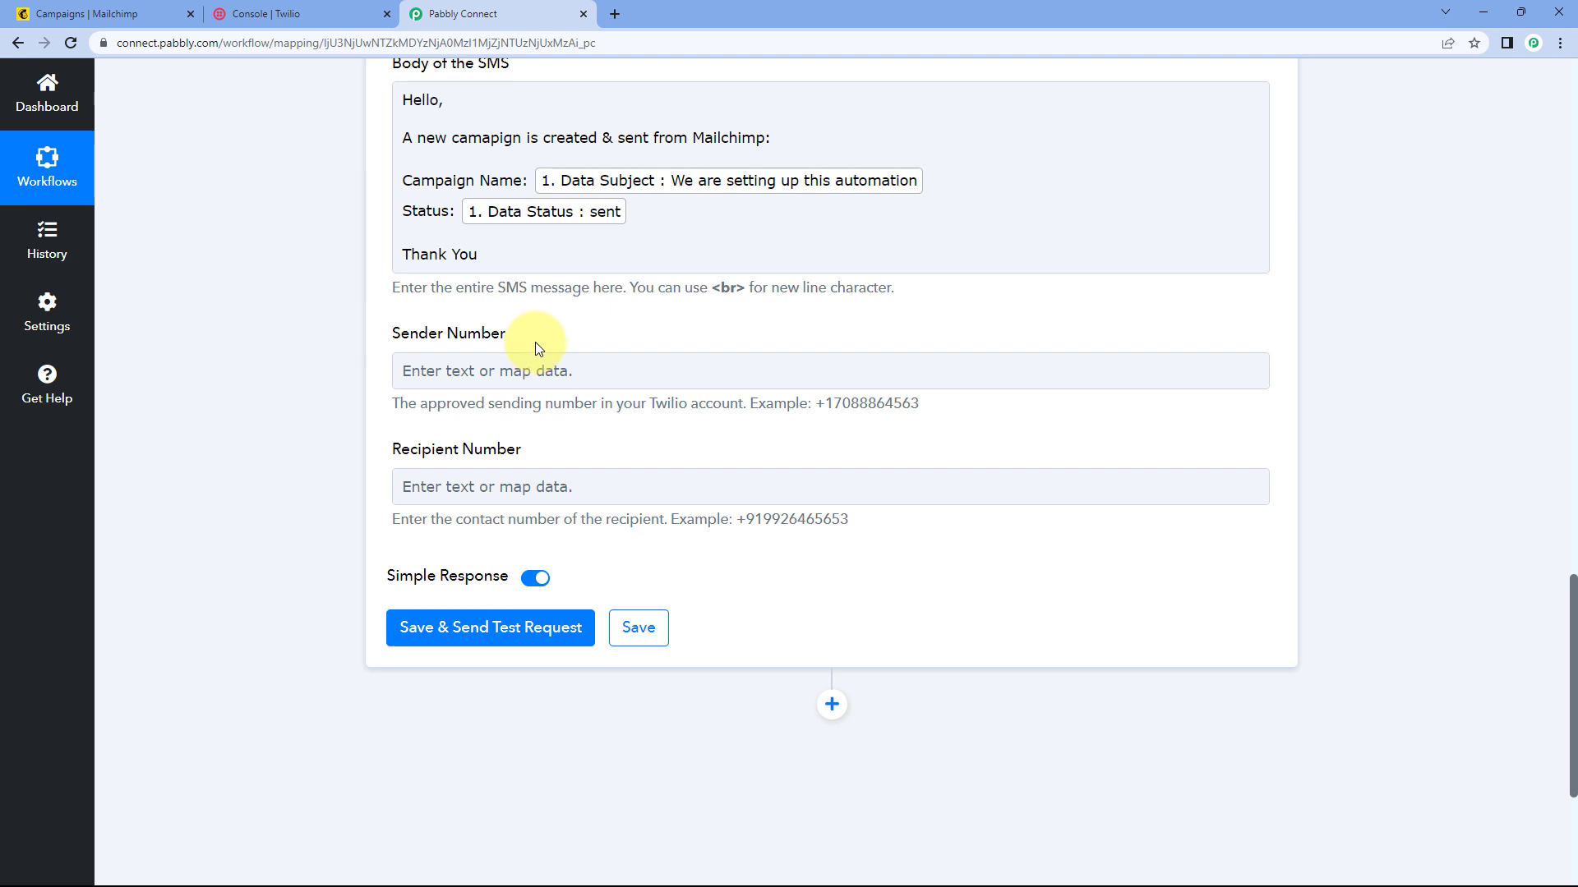
Copy the Twilio phone number from the Twilio console's Account Info and paste it as the Sender Number in Pabbly Connect.
{"action": "left_click", "coordinate": [350, 18]}
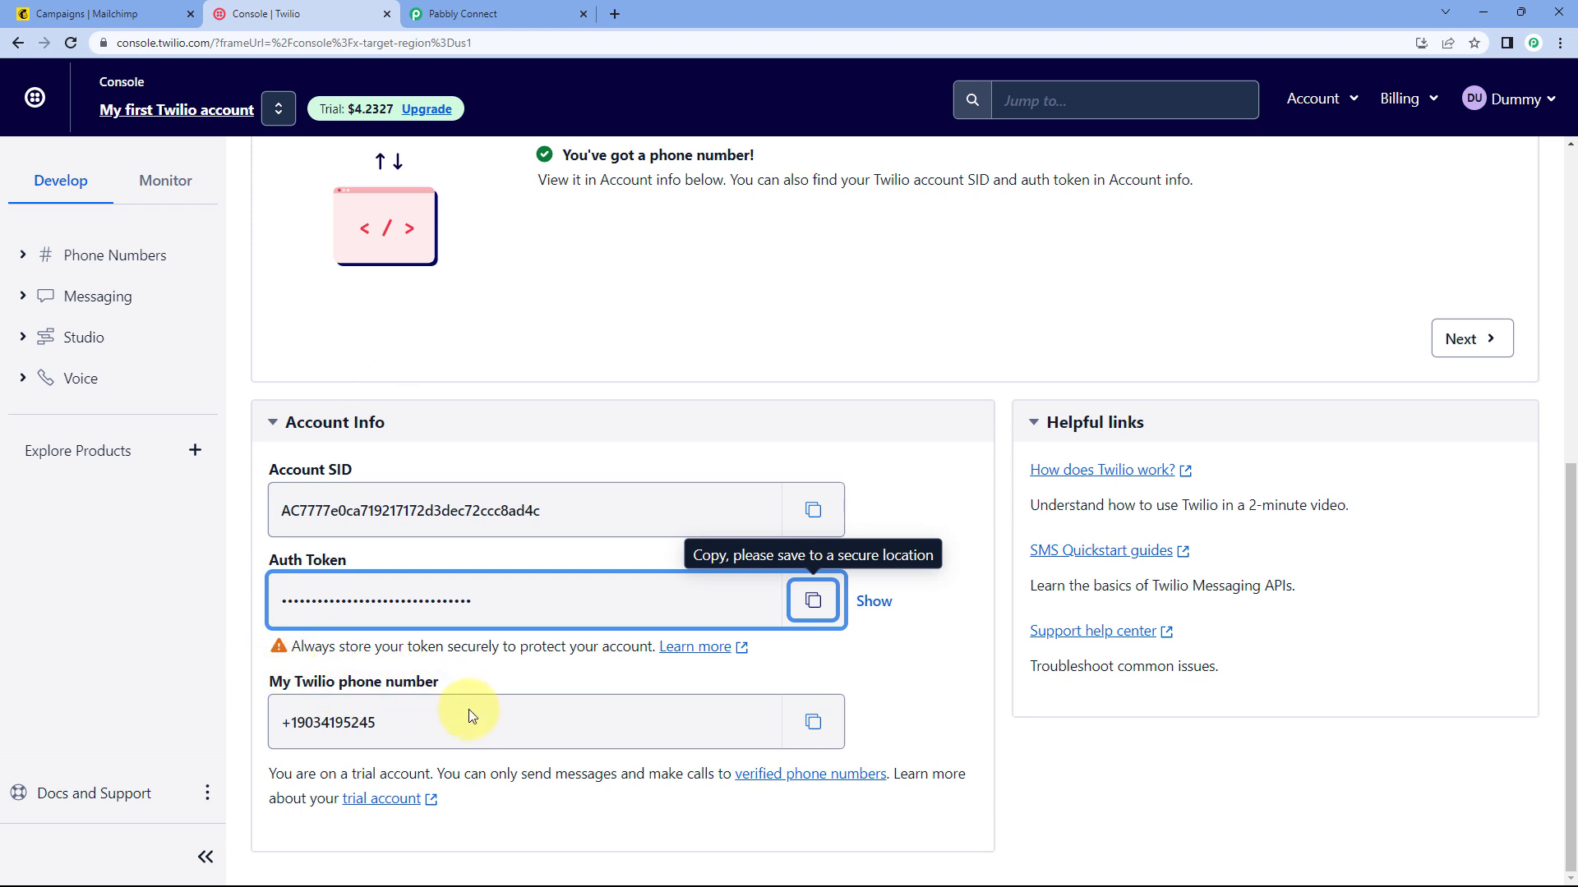
{"action": "left_click", "coordinate": [828, 730]}
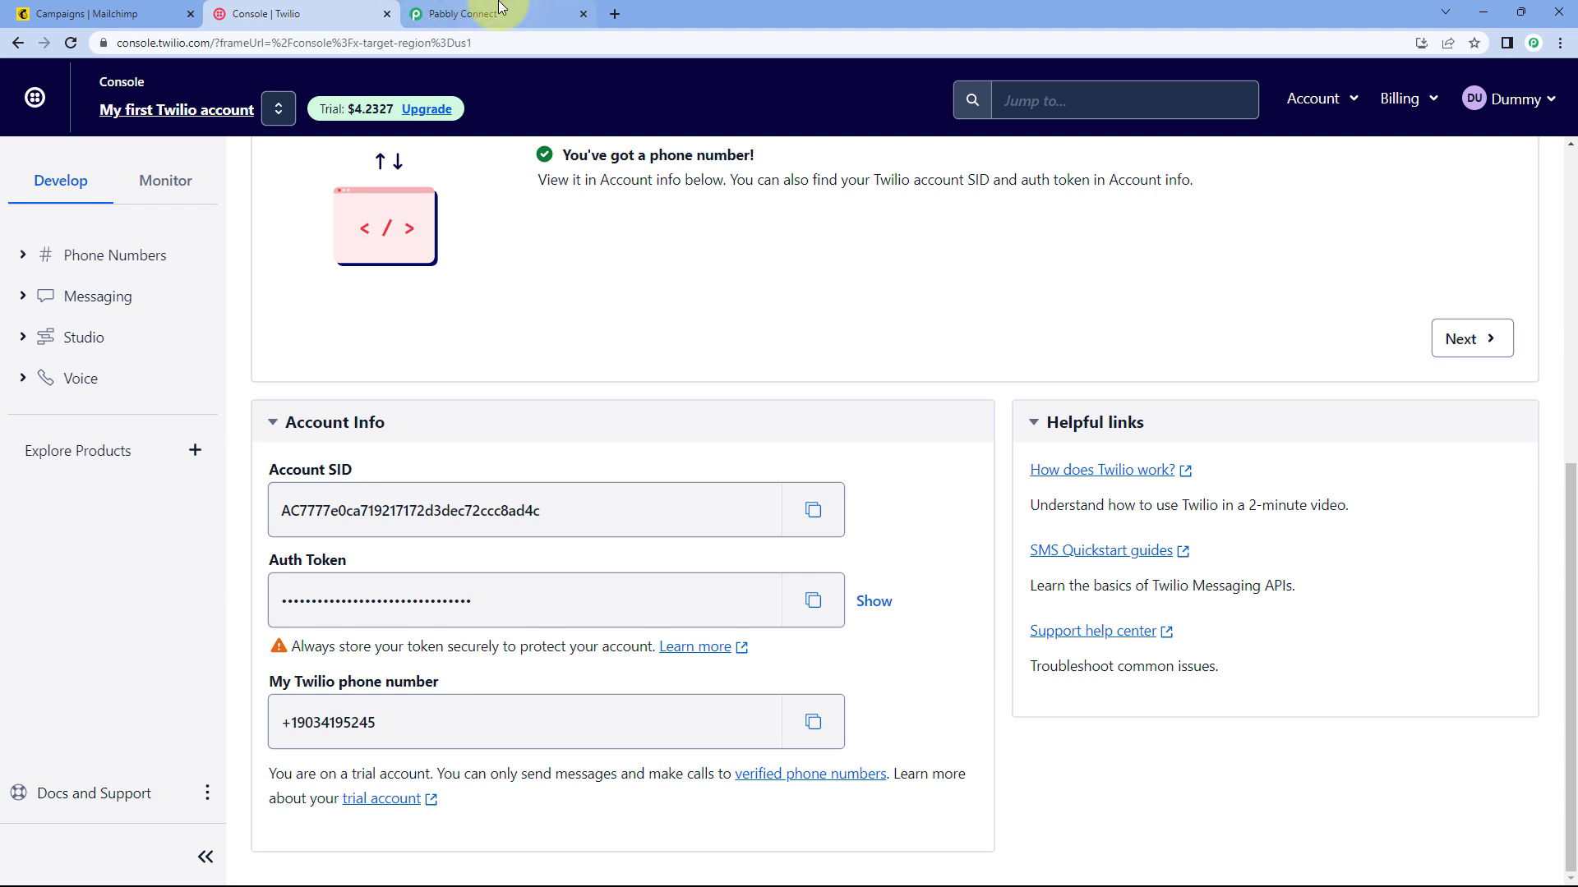
{"action": "left_click", "coordinate": [460, 14]}
{"action": "left_click", "coordinate": [500, 373]}
{"action": "left_click", "coordinate": [565, 505]}
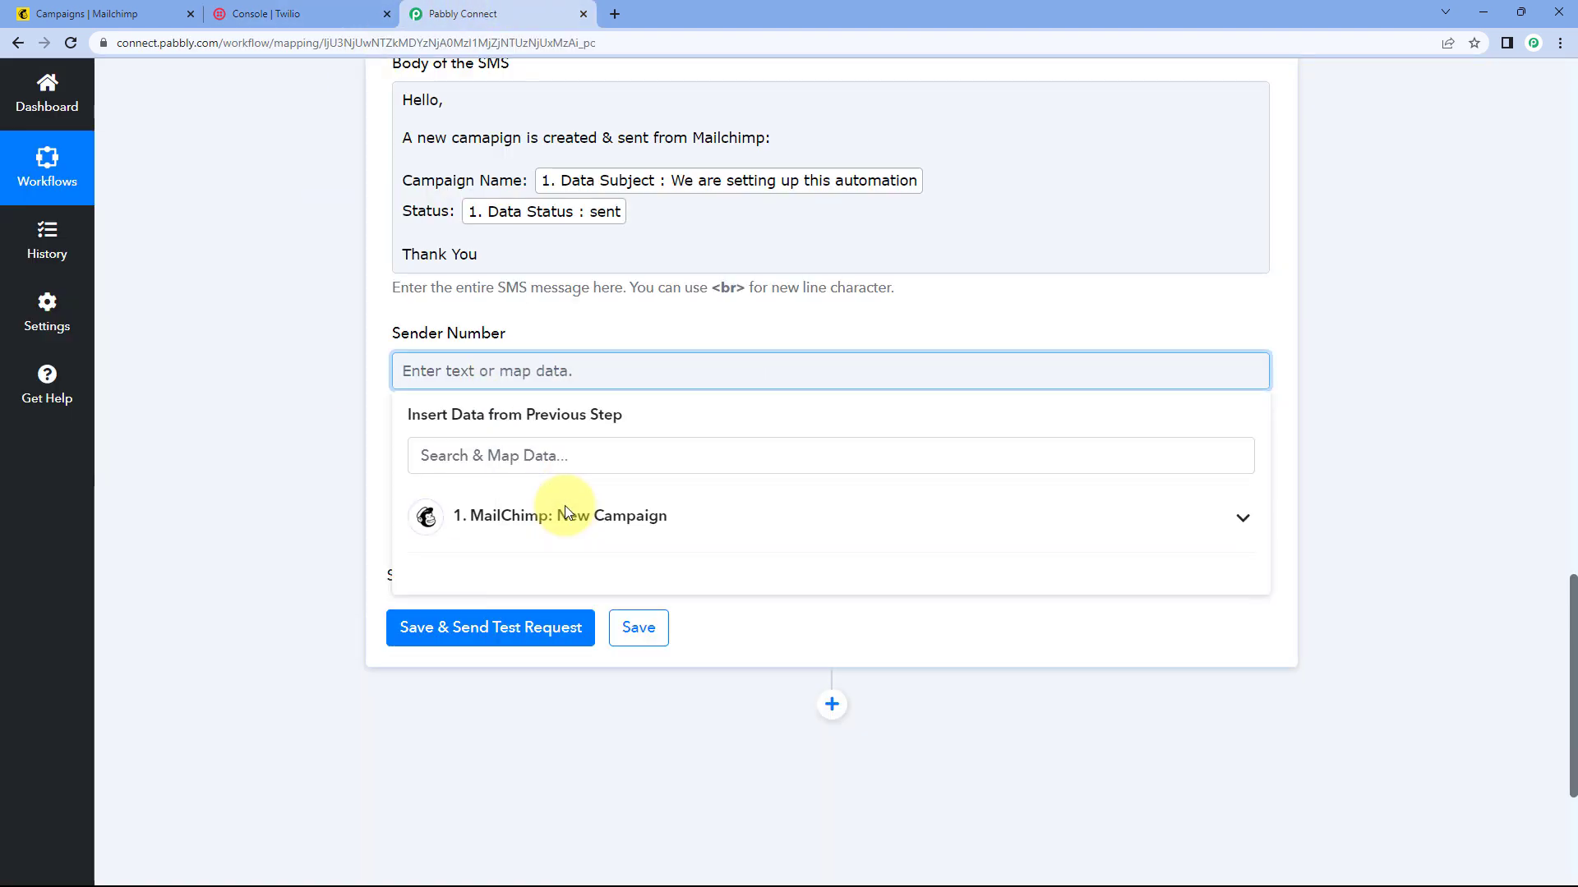
{"action": "left_click", "coordinate": [387, 435]}
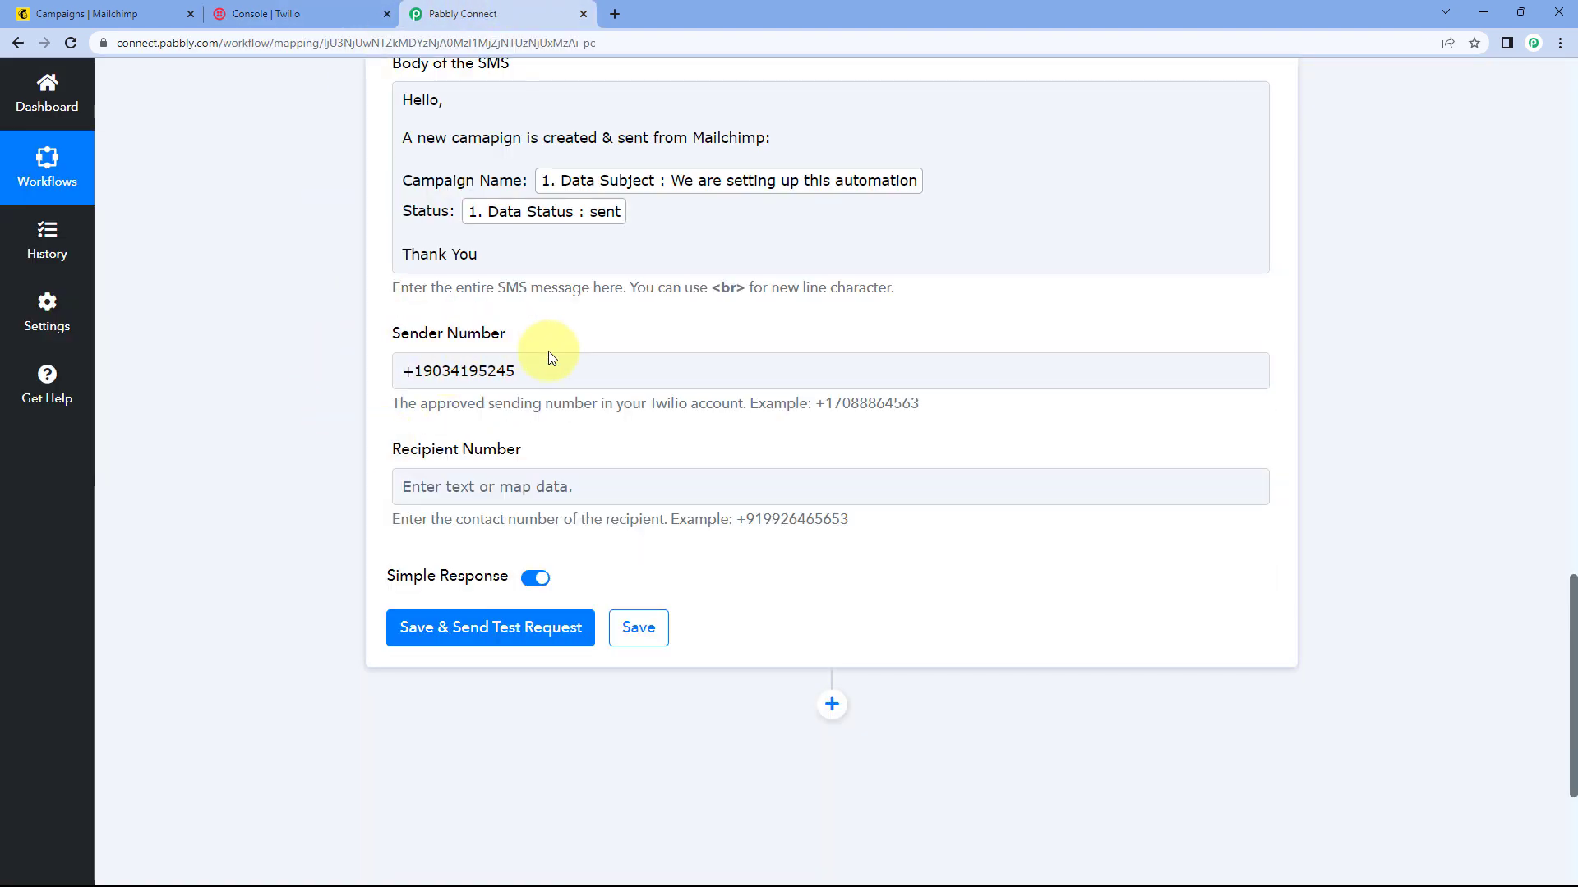
Enter the recipient's phone number with its country code, and save the Twilio action with a test request.
{"action": "left_click", "coordinate": [571, 474]}
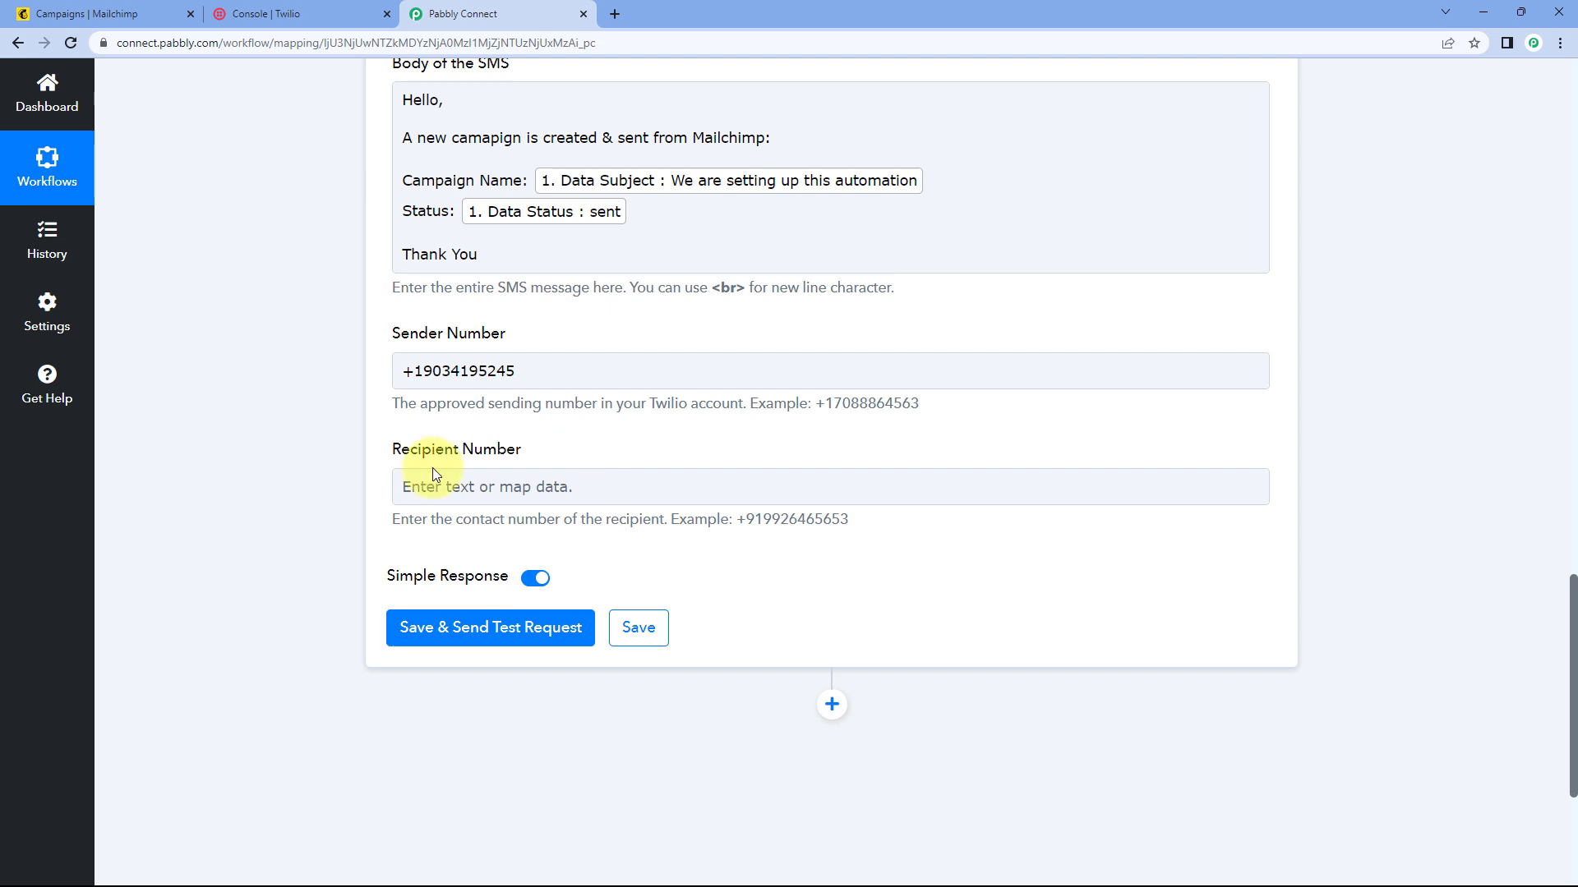
{"action": "left_click", "coordinate": [408, 487]}
{"action": "type", "text": "+91"}
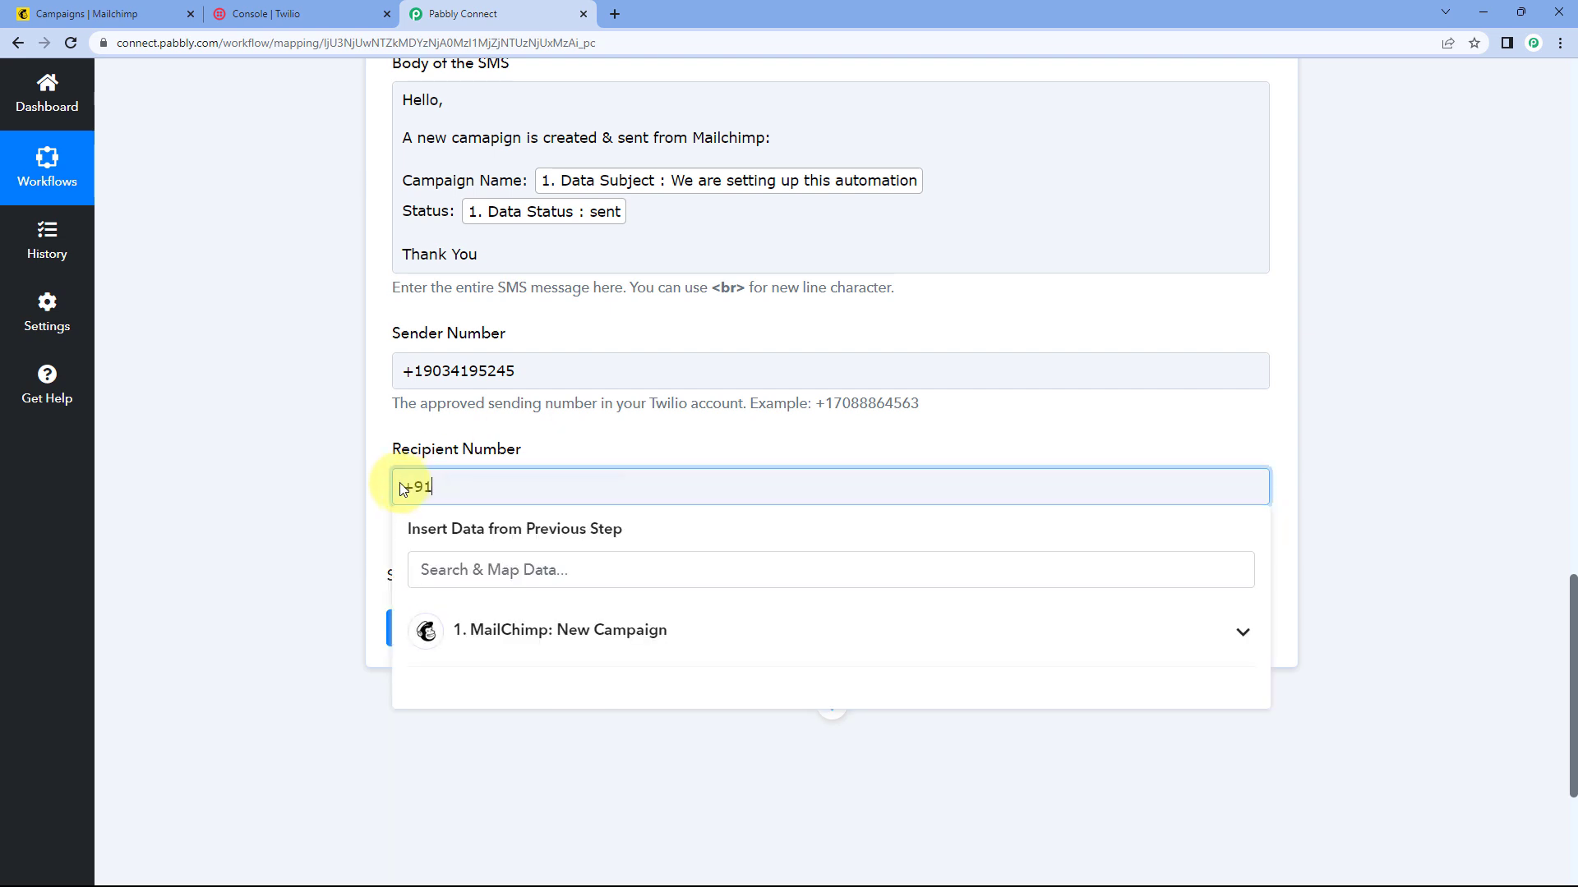
{"action": "type", "text": "312"}
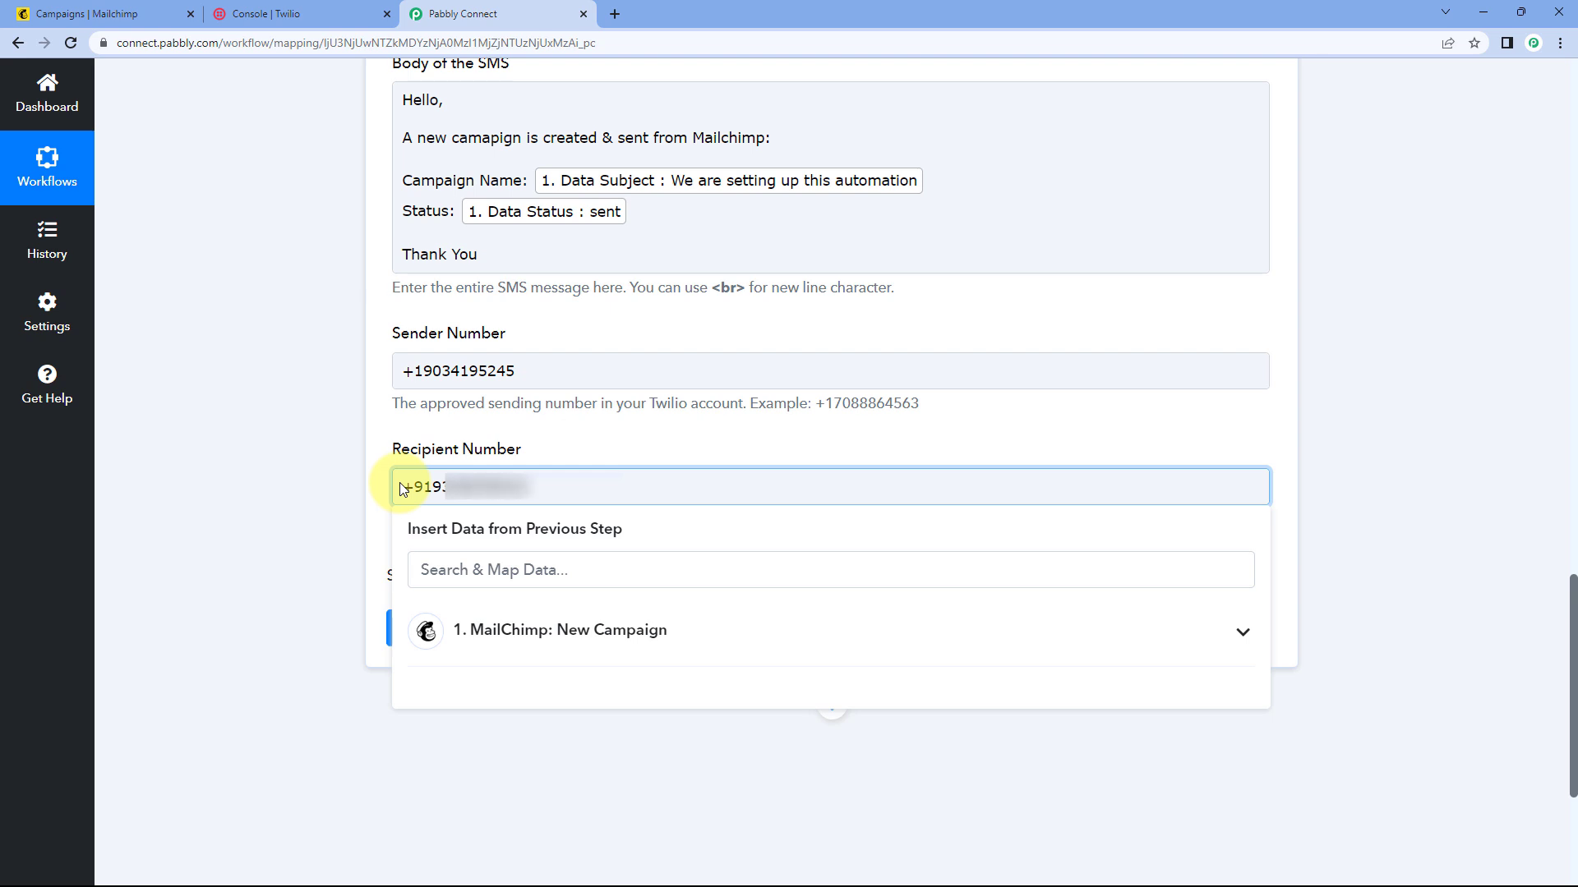
{"action": "left_click", "coordinate": [363, 487]}
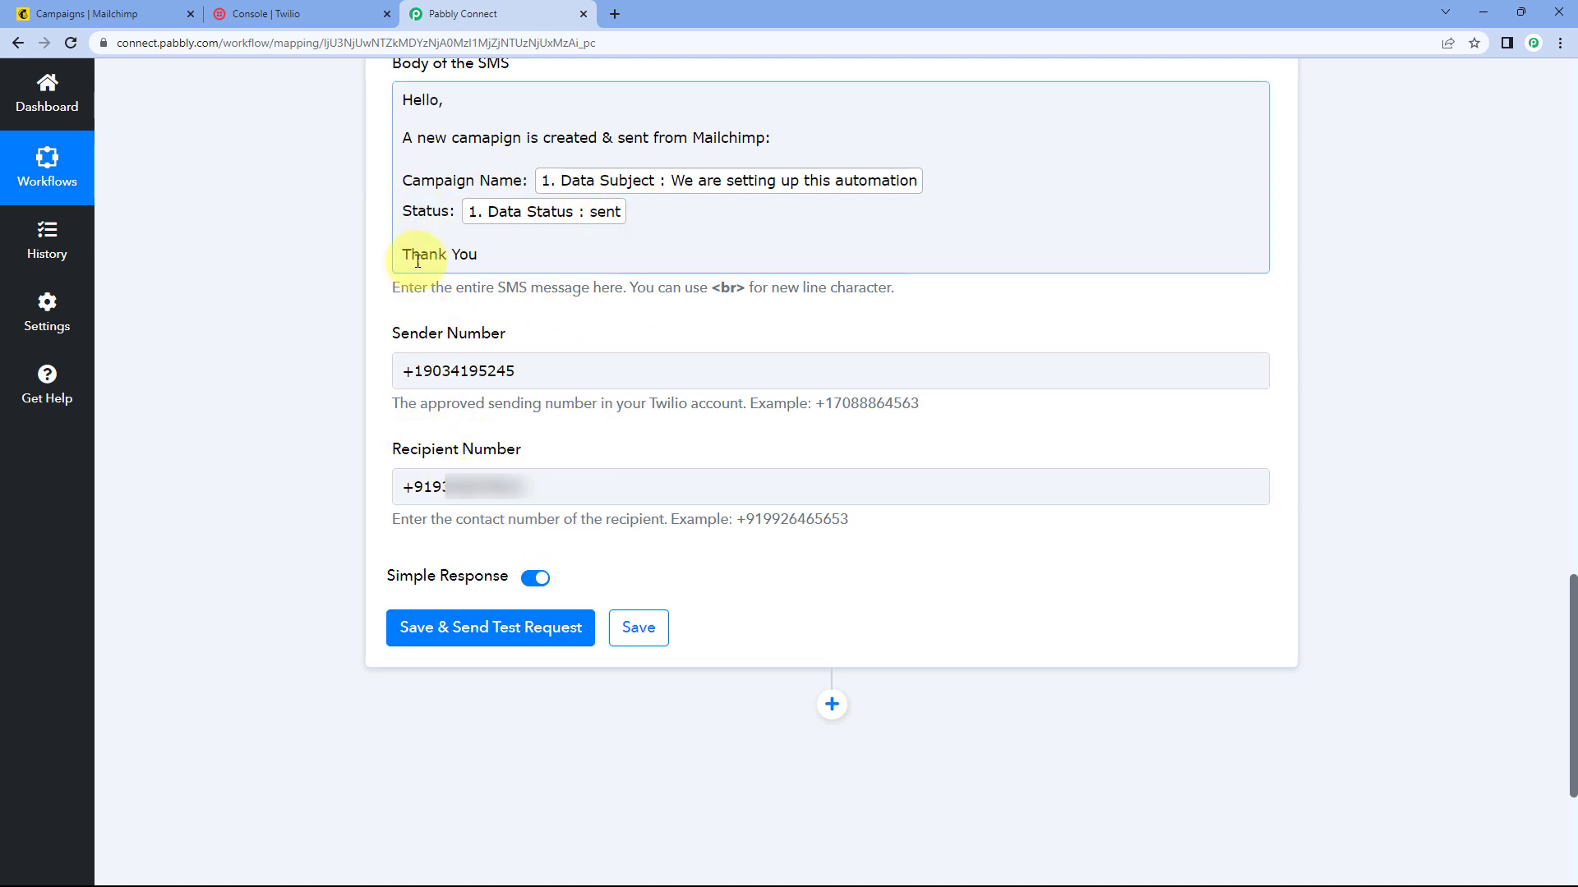
{"action": "left_click", "coordinate": [493, 630]}
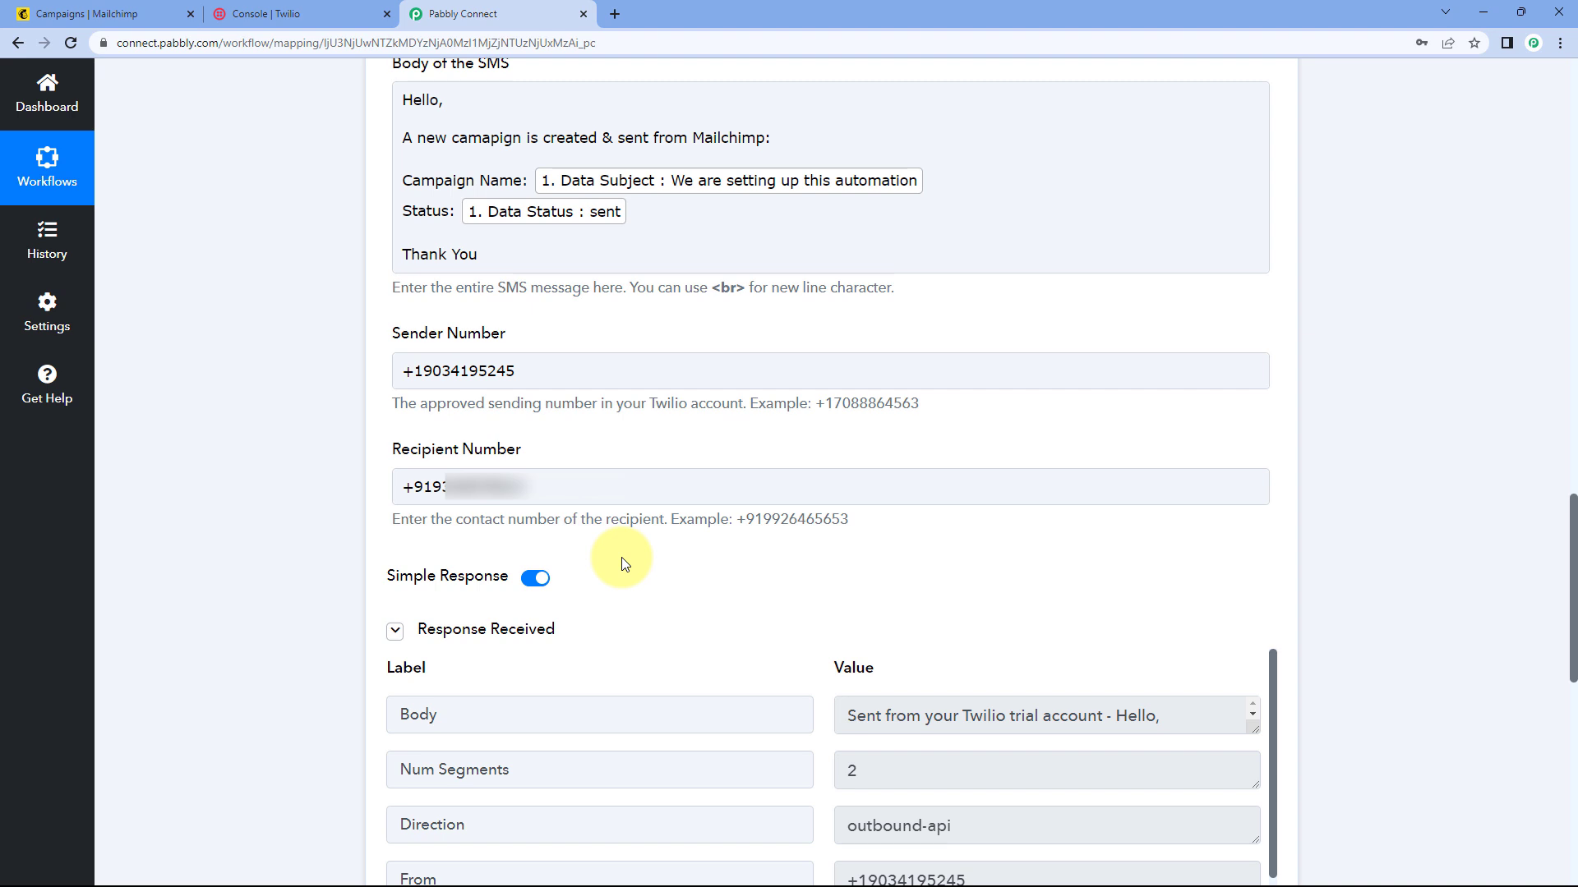
Review the Twilio test response against the SMS body and the Recipient Number.
{"action": "scroll", "coordinate": [622, 563], "scroll_direction": "down", "scroll_amount": 1}
{"action": "scroll", "coordinate": [623, 559], "scroll_direction": "down", "scroll_amount": 6}
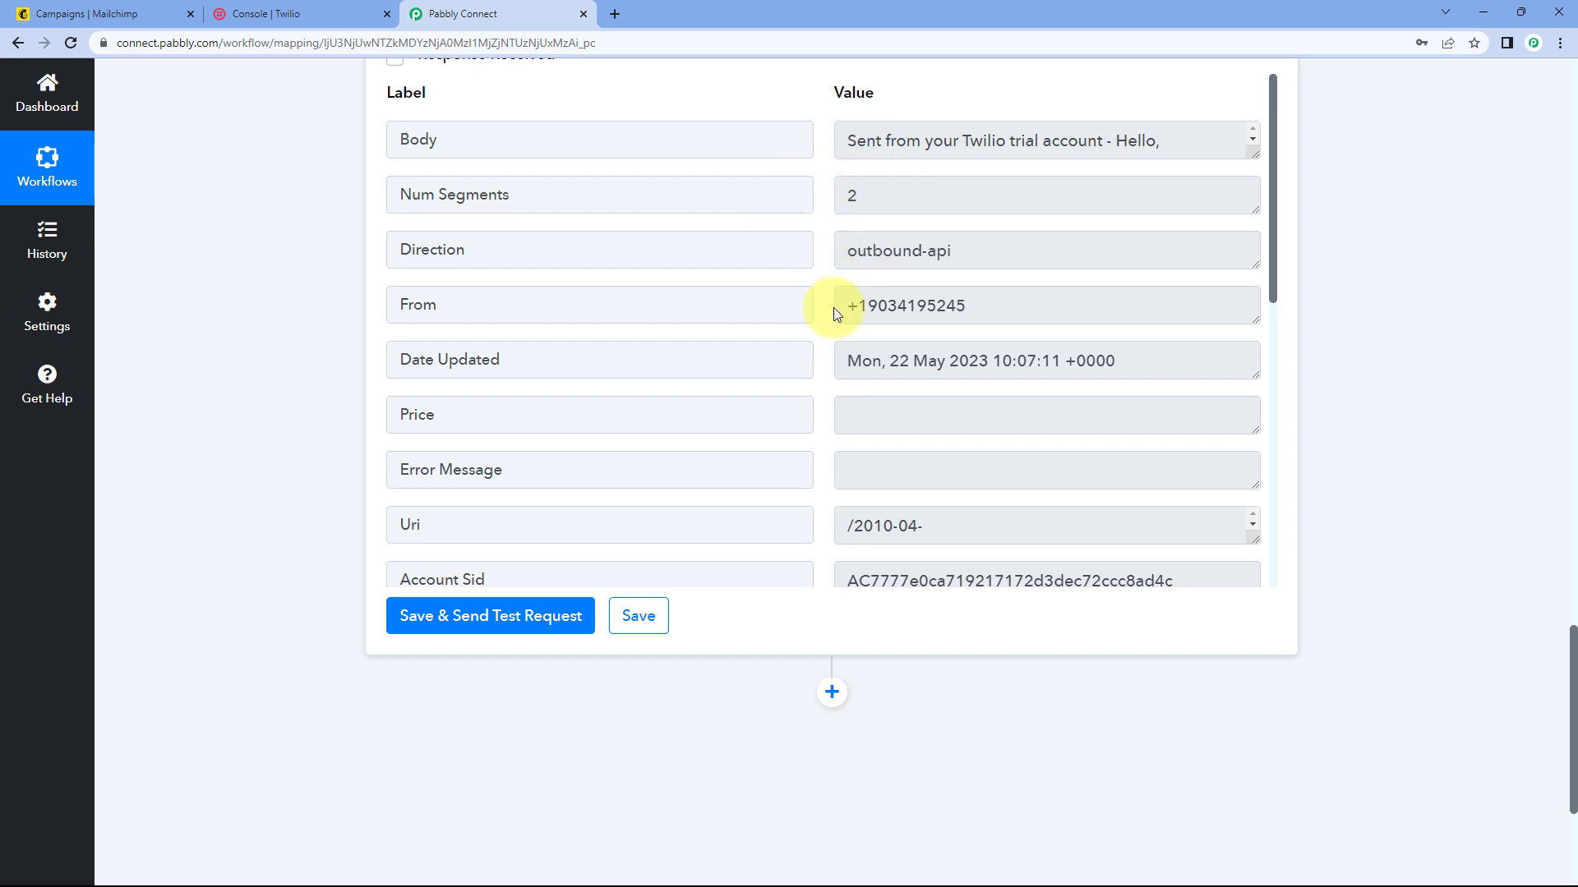
{"action": "scroll", "coordinate": [826, 287], "scroll_direction": "up", "scroll_amount": 9}
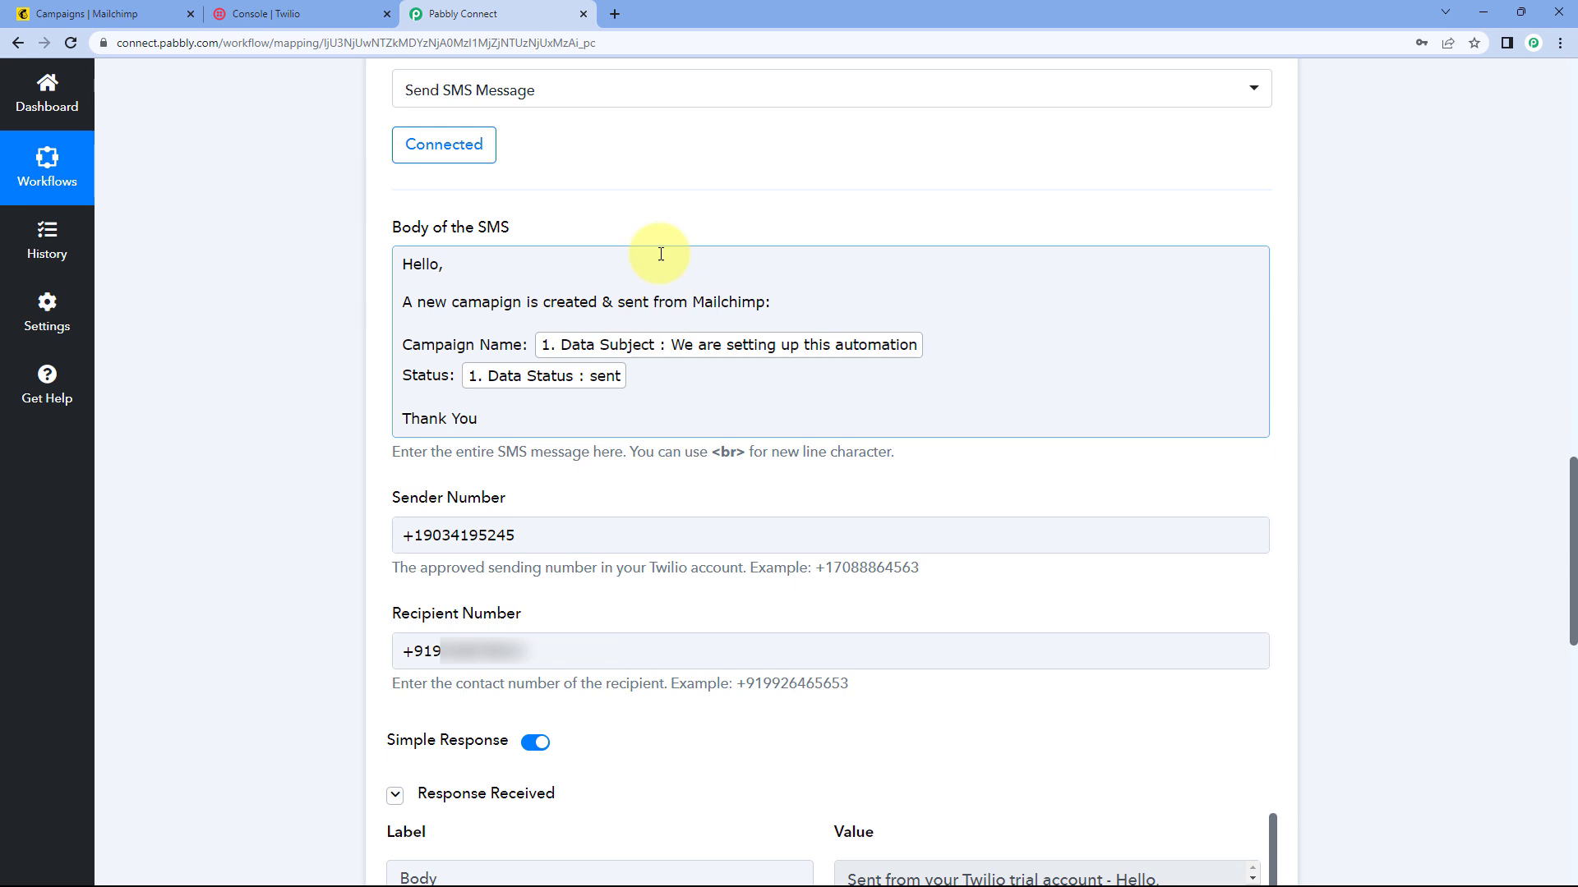
{"action": "left_click", "coordinate": [433, 287]}
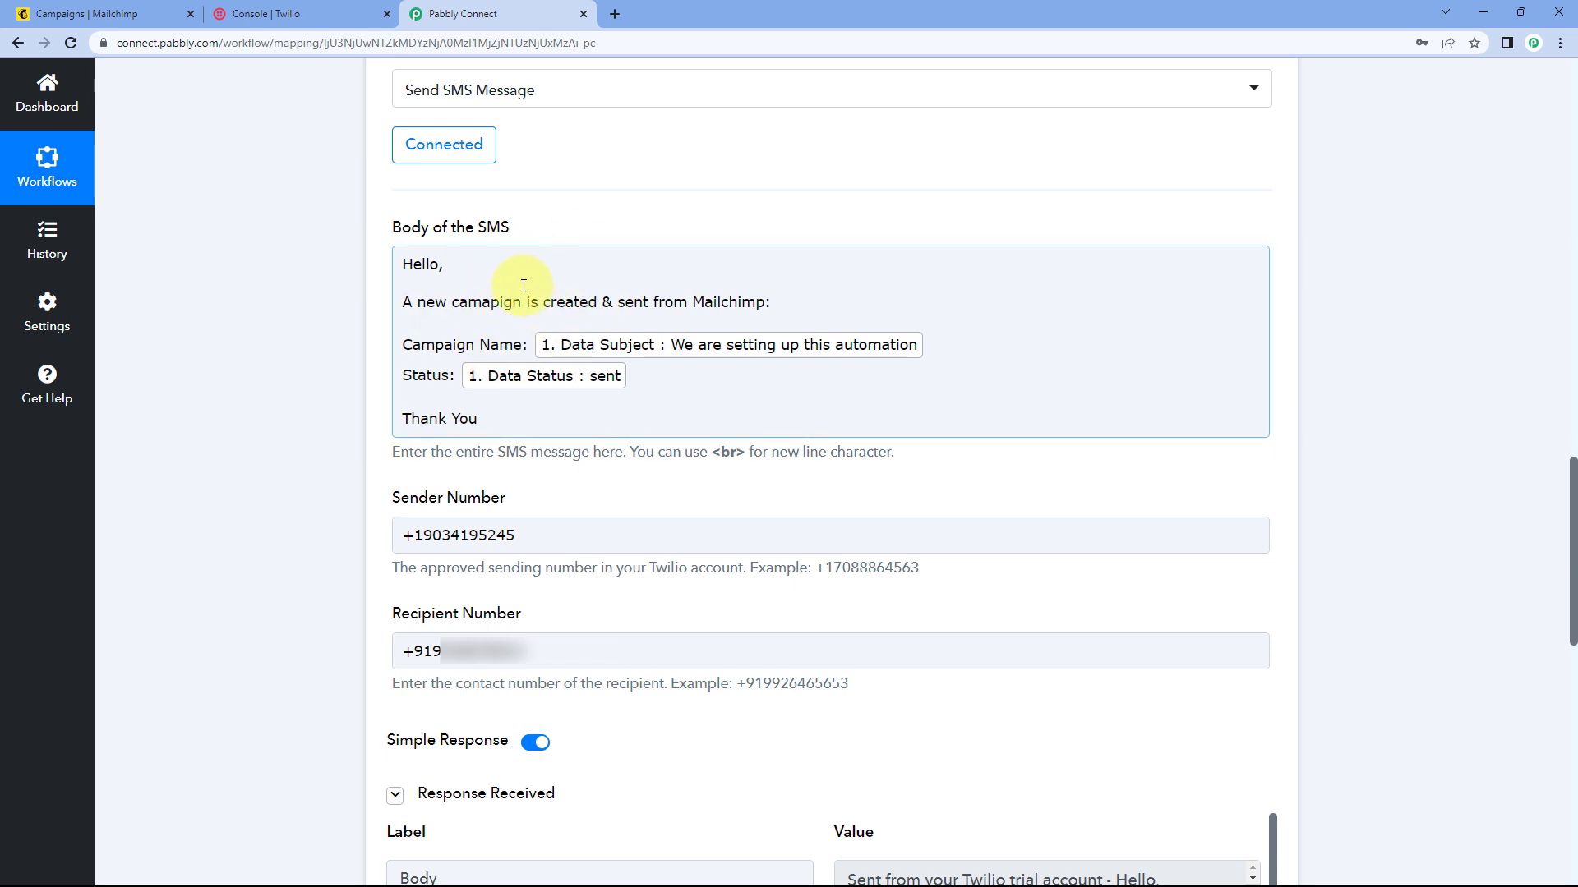
{"action": "left_click_drag", "start_coordinate": [530, 649], "coordinate": [365, 650]}
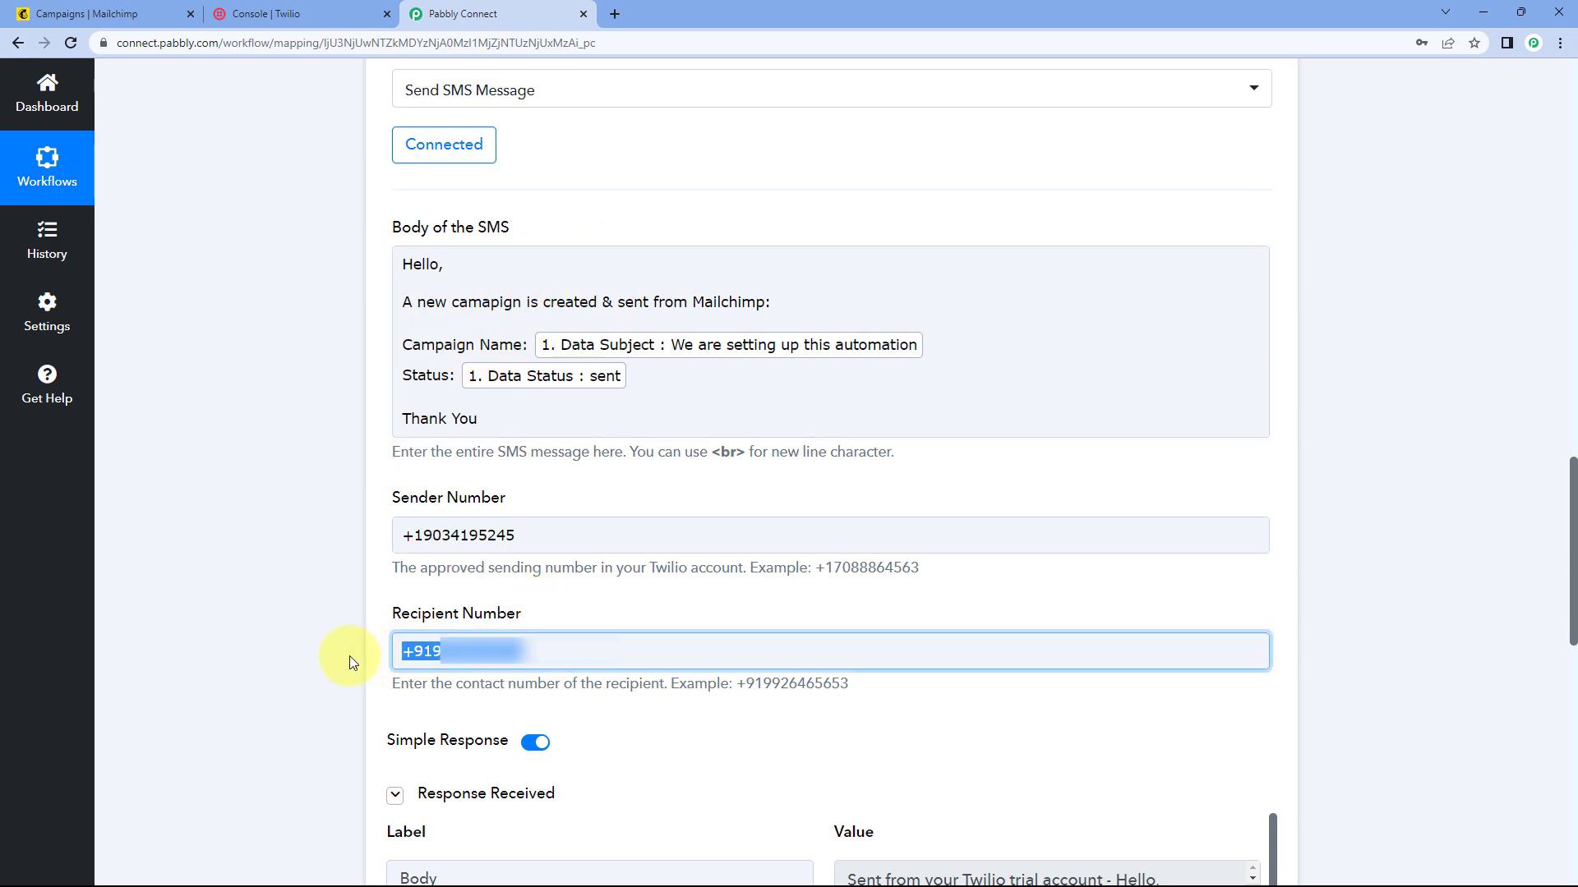
{"action": "left_click", "coordinate": [537, 626]}
{"action": "left_click", "coordinate": [600, 645]}
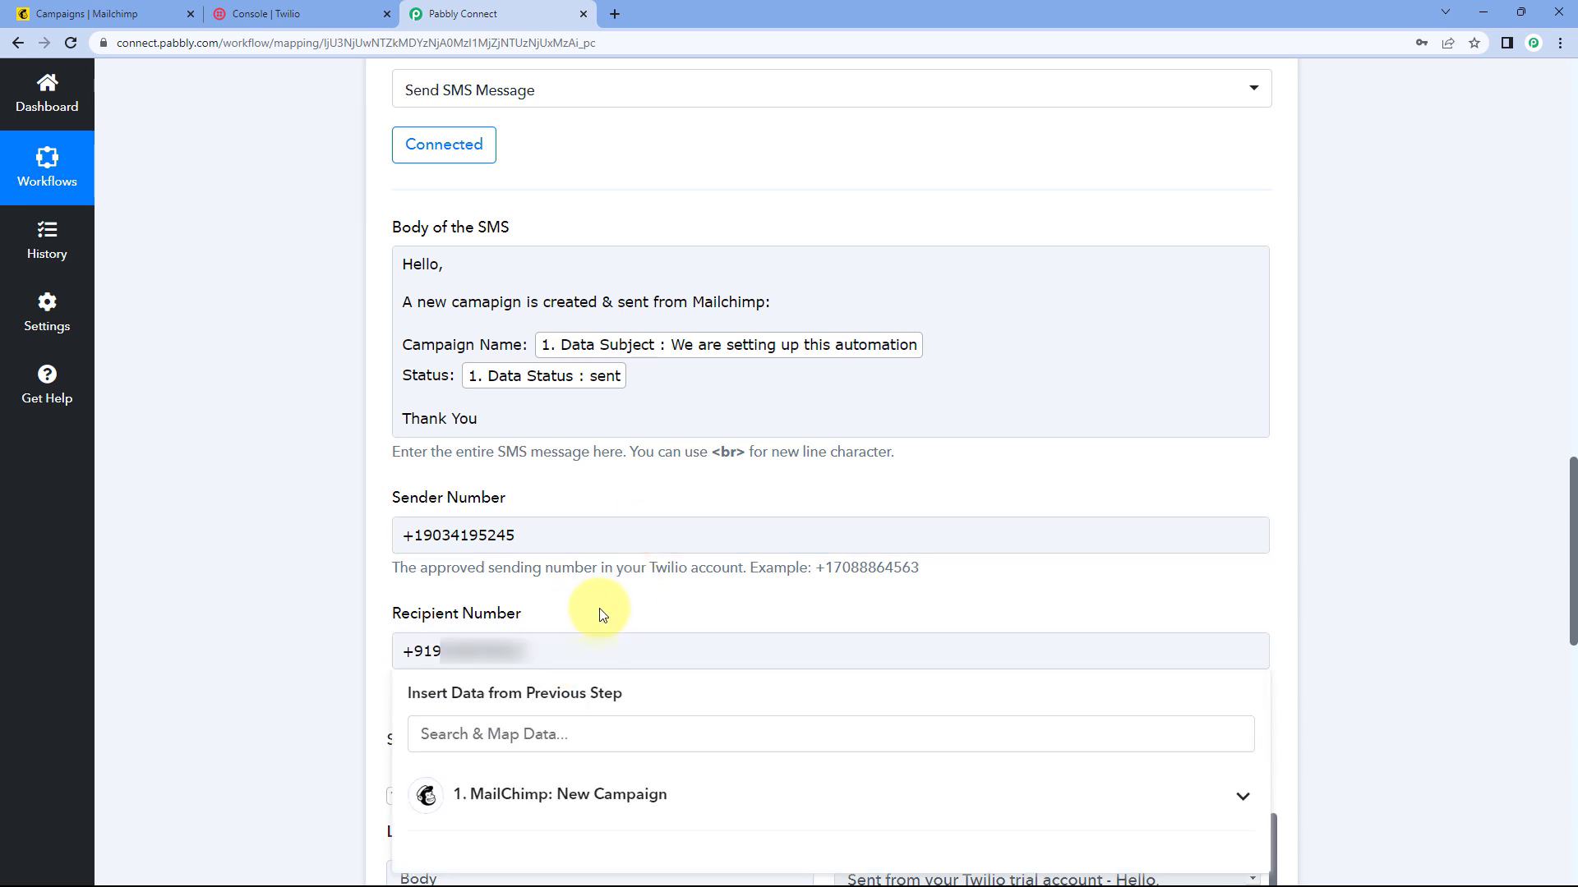
{"action": "left_click", "coordinate": [602, 614]}
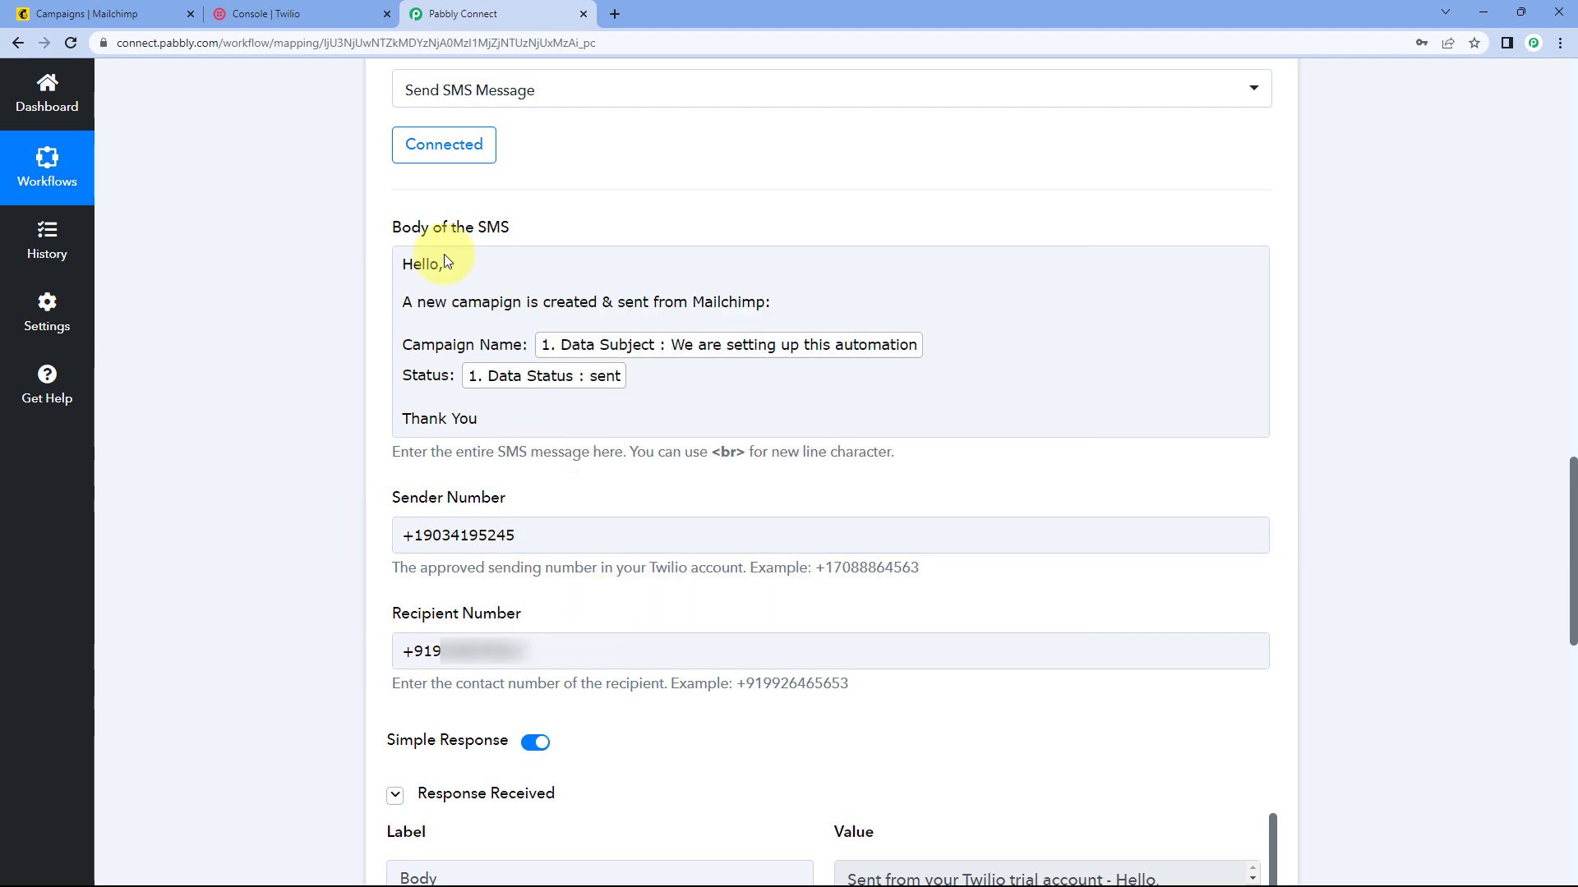
Glance at the Mailchimp campaign list, and collapse the Twilio action and MailChimp trigger in the Pabbly Connect workflow.
{"action": "left_click", "coordinate": [74, 14]}
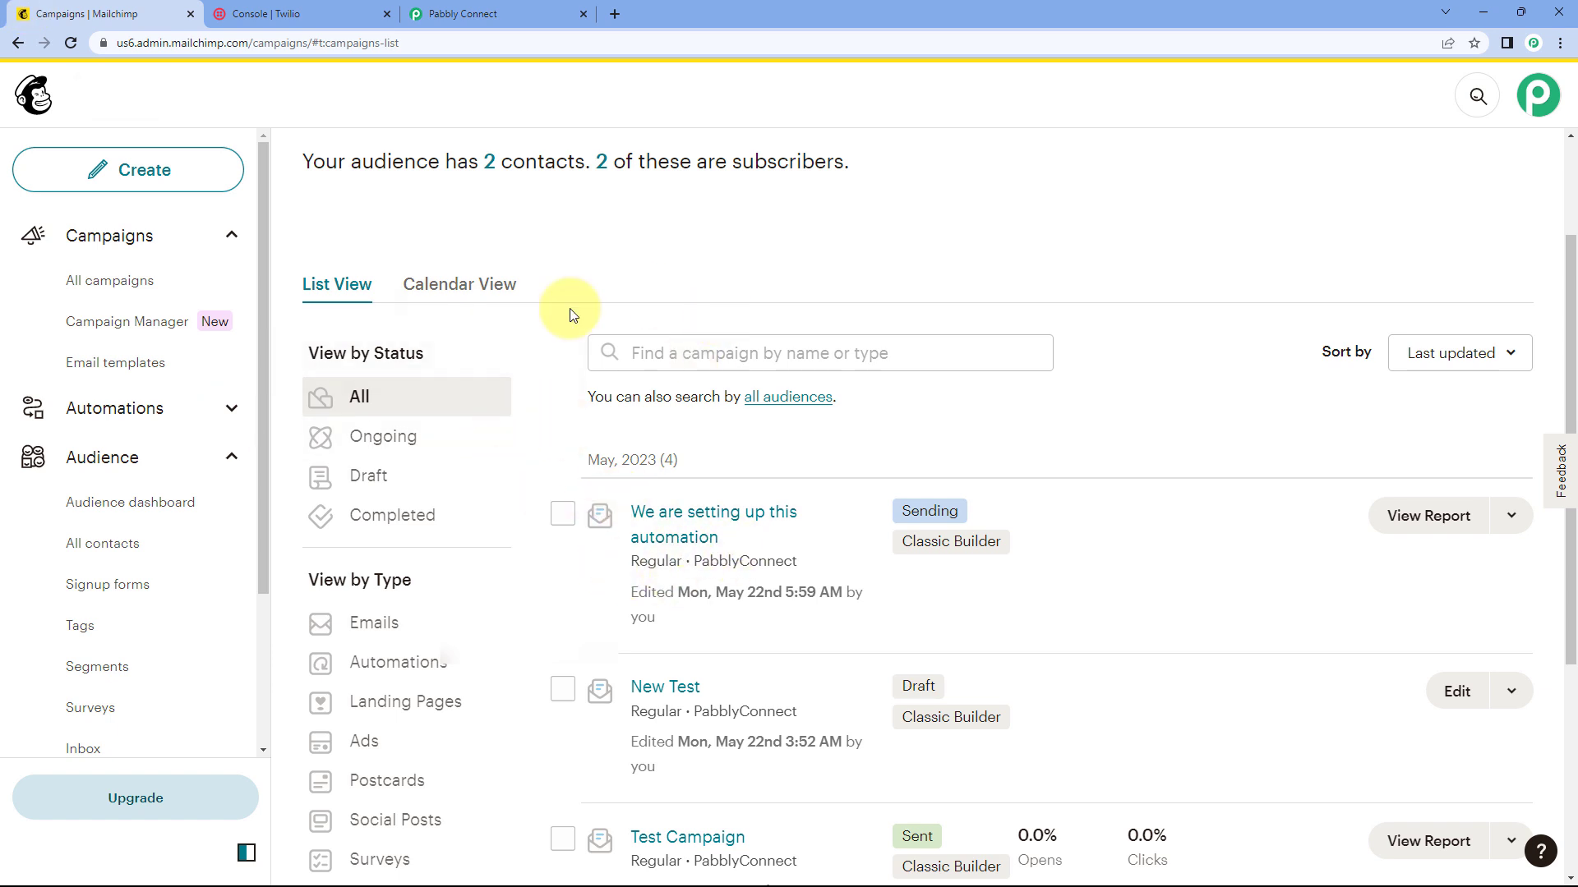
{"action": "left_click", "coordinate": [553, 14]}
{"action": "scroll", "coordinate": [1348, 283], "scroll_direction": "up", "scroll_amount": 4}
{"action": "scroll", "coordinate": [1314, 345], "scroll_direction": "up", "scroll_amount": 3}
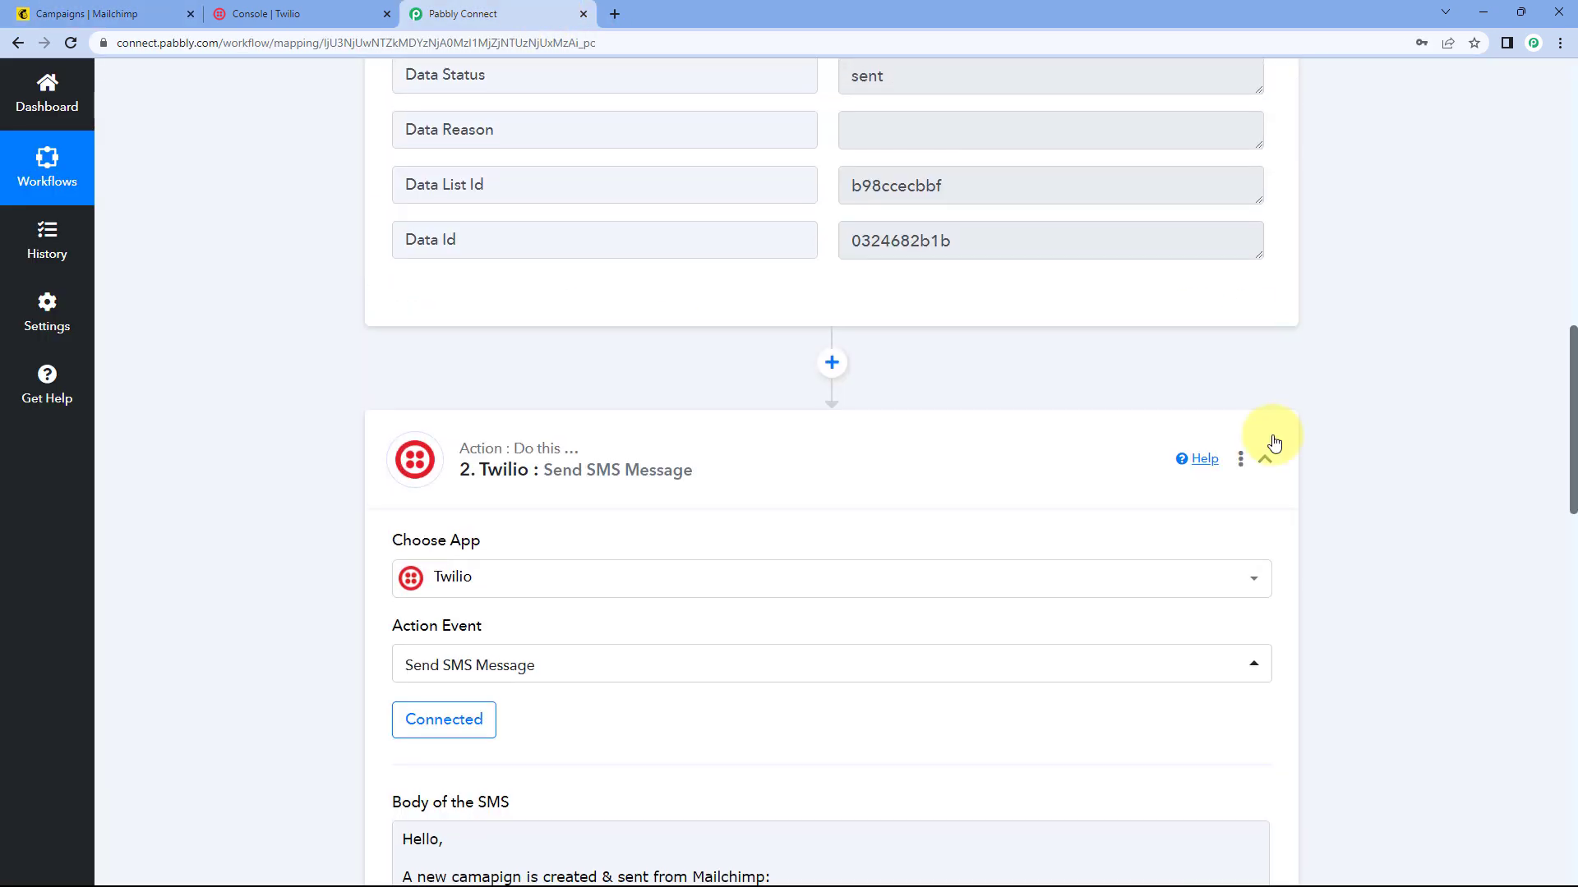
{"action": "scroll", "coordinate": [1309, 406], "scroll_direction": "up", "scroll_amount": 10}
{"action": "scroll", "coordinate": [1299, 398], "scroll_direction": "up", "scroll_amount": 3}
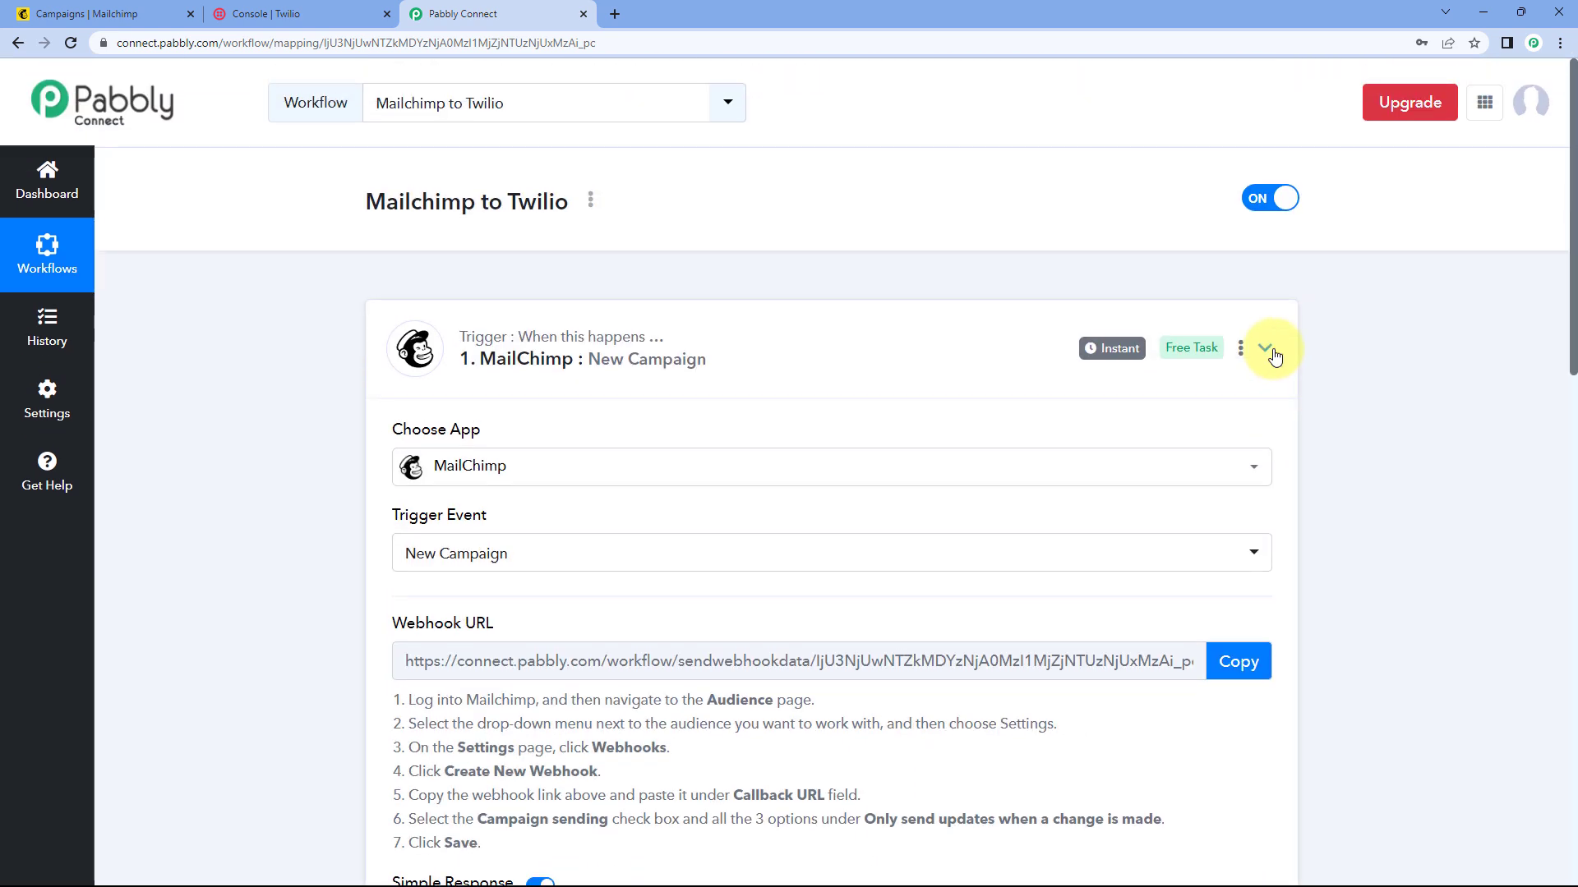
{"action": "left_click", "coordinate": [1263, 350]}
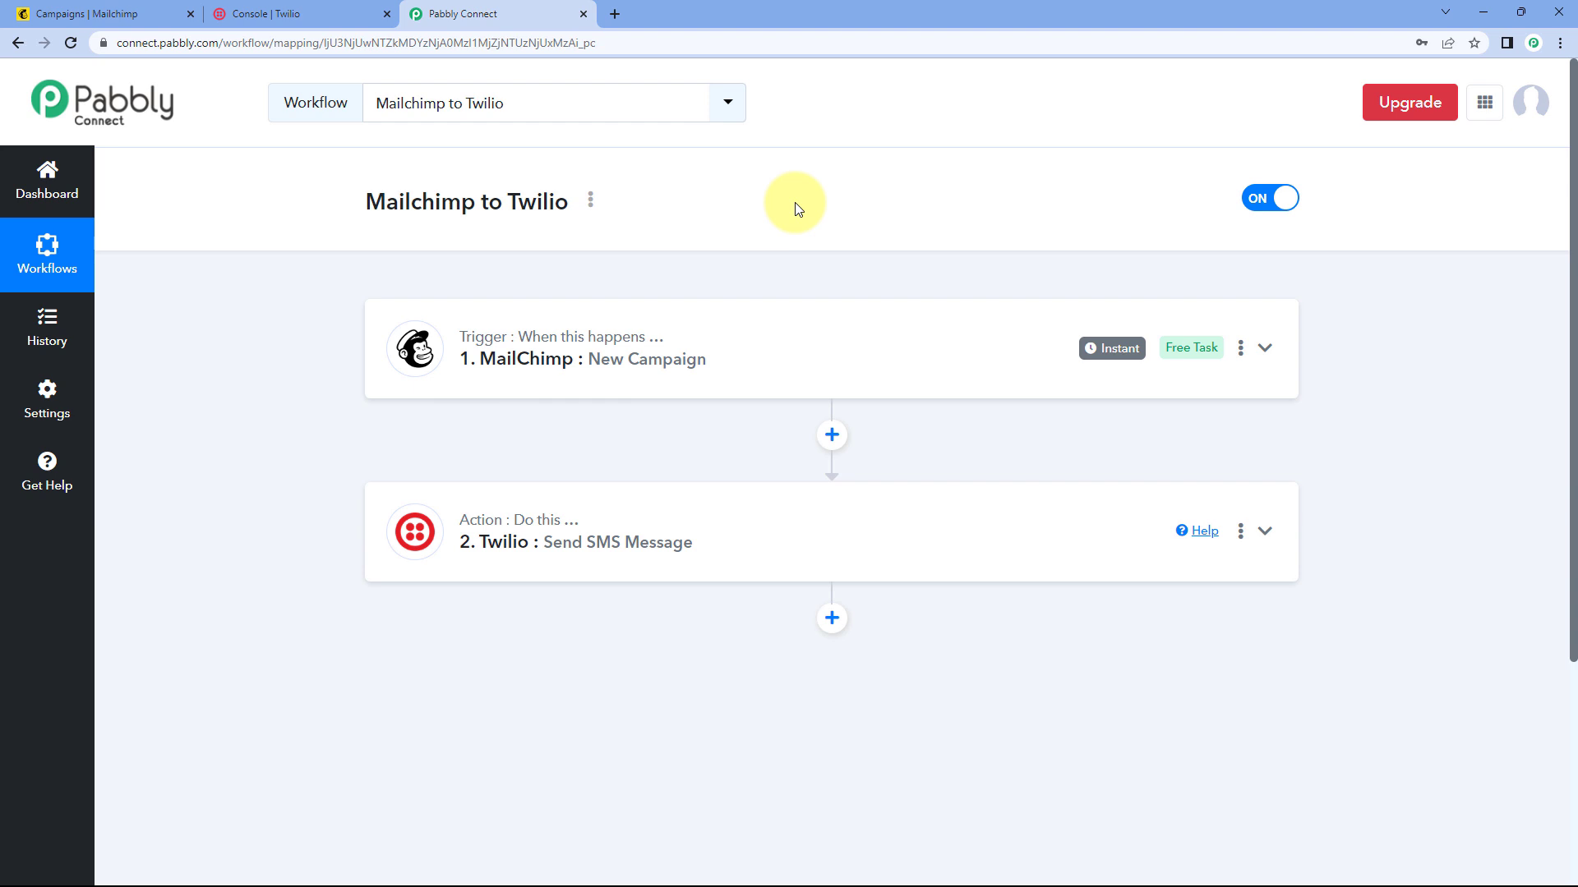
Switch to Mailchimp and create a new regular email campaign.
{"action": "left_click", "coordinate": [141, 8]}
{"action": "scroll", "coordinate": [1166, 229], "scroll_direction": "up", "scroll_amount": 2}
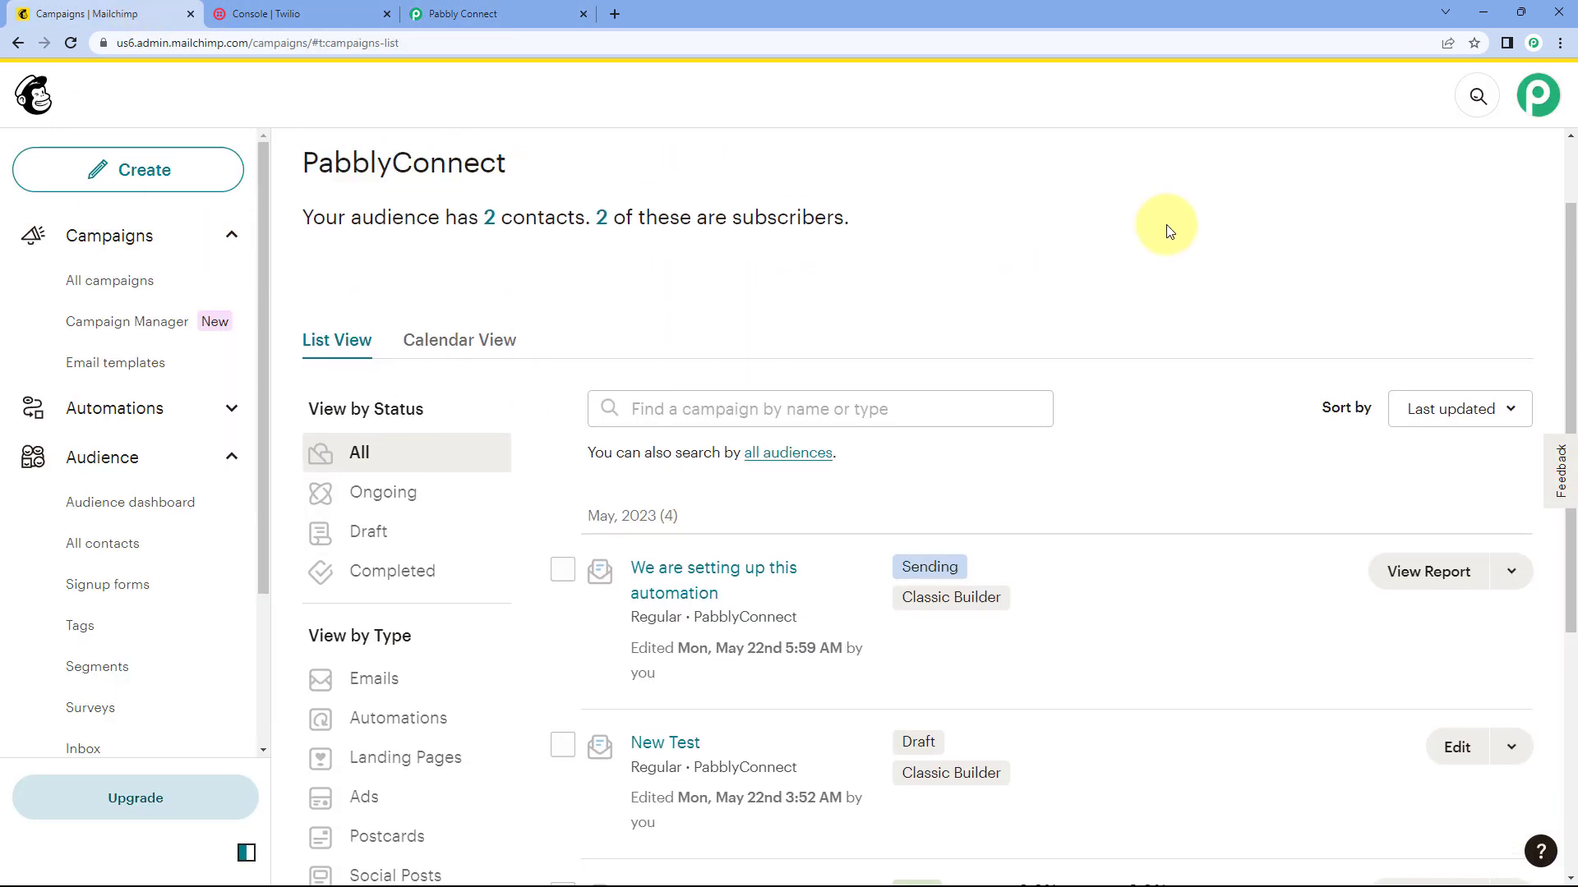
{"action": "left_click", "coordinate": [1419, 231]}
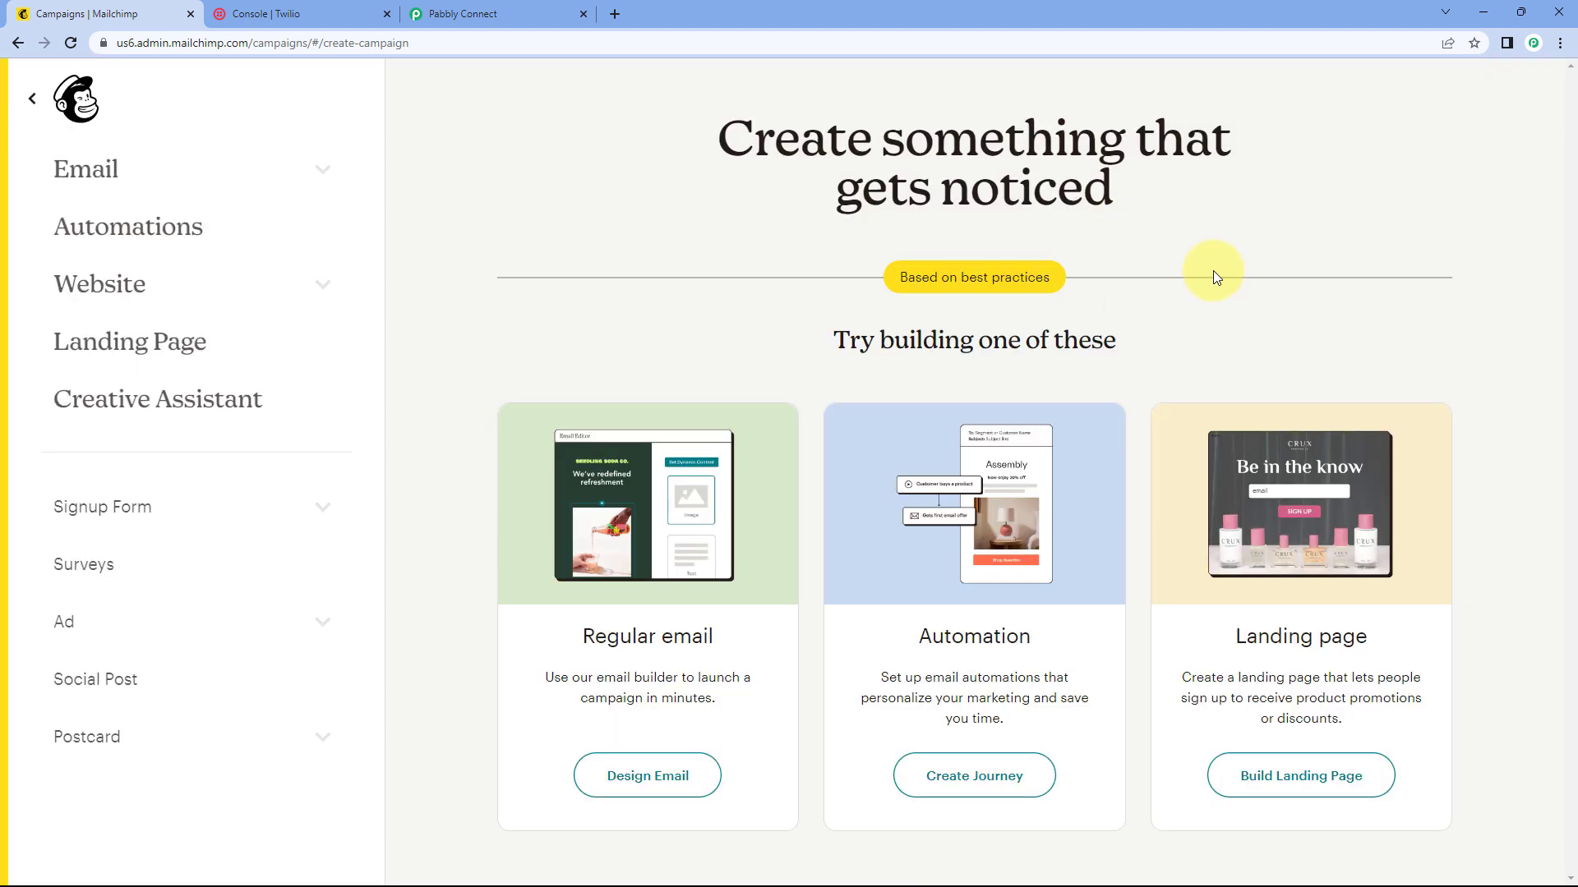
{"action": "left_click", "coordinate": [651, 774]}
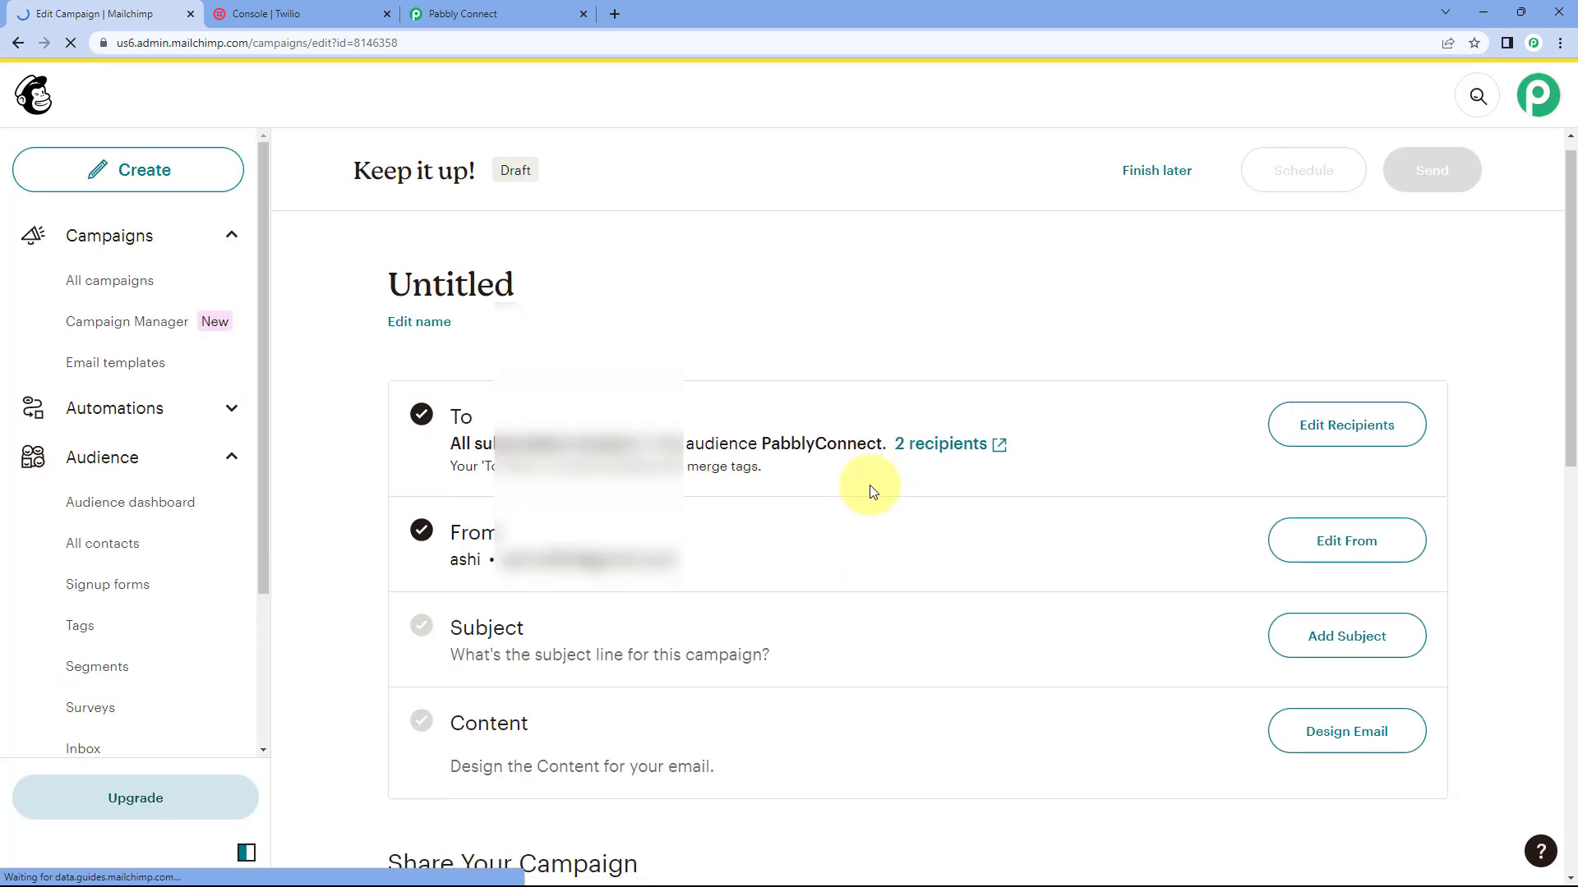
Add the subject line "Real-Time Test" to the new email campaign.
{"action": "scroll", "coordinate": [986, 468], "scroll_direction": "down", "scroll_amount": 3}
{"action": "left_click", "coordinate": [1415, 427]}
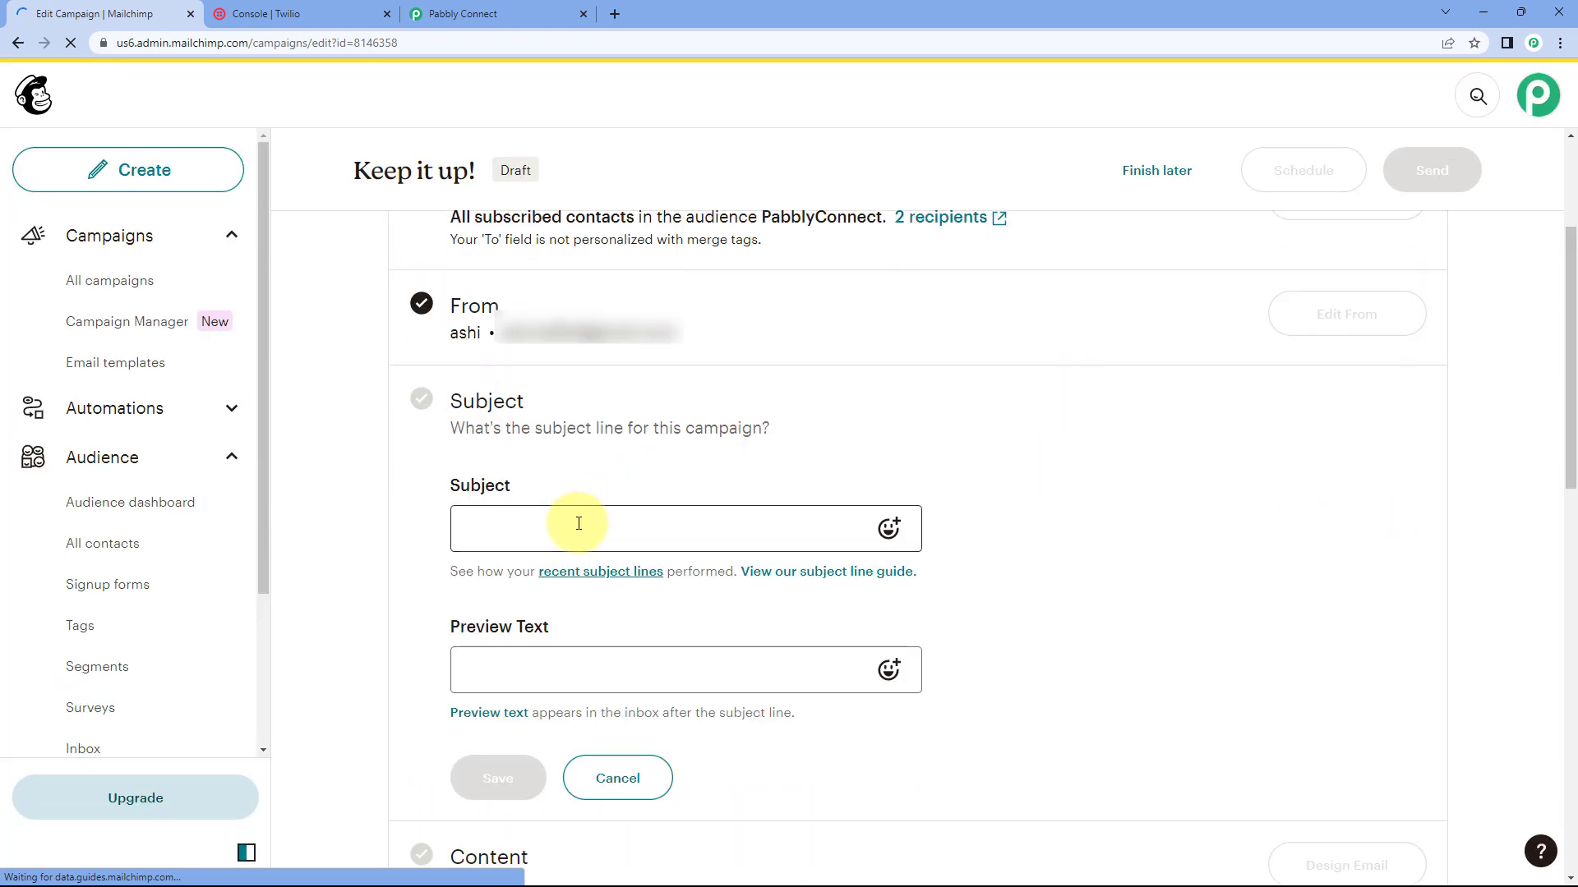
{"action": "left_click", "coordinate": [521, 527]}
{"action": "type", "text": "Rea"}
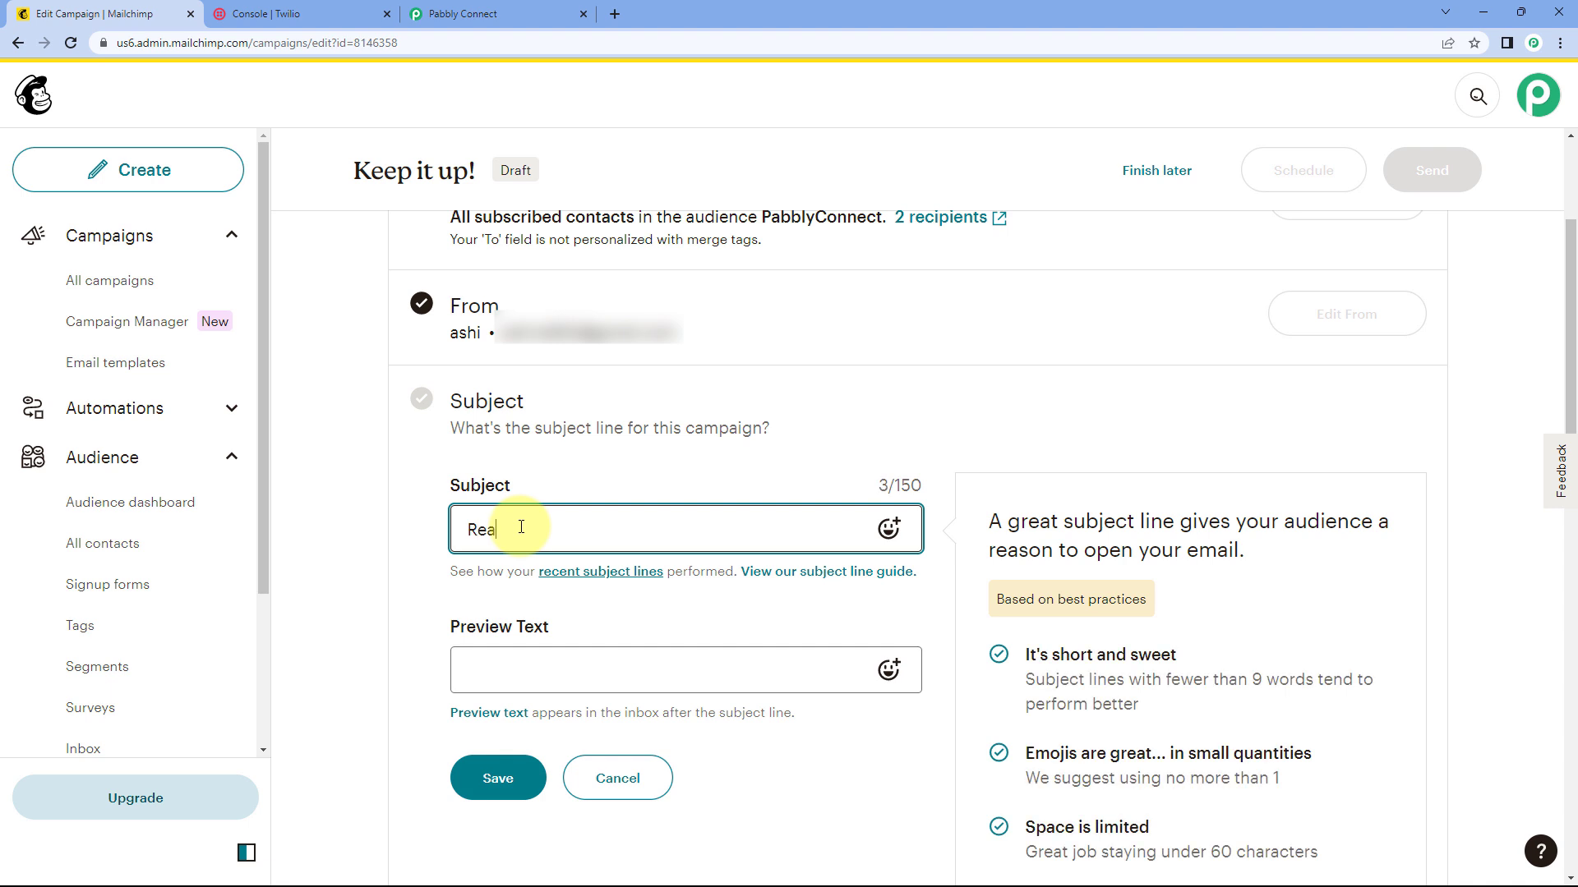
{"action": "type", "text": "-Time "}
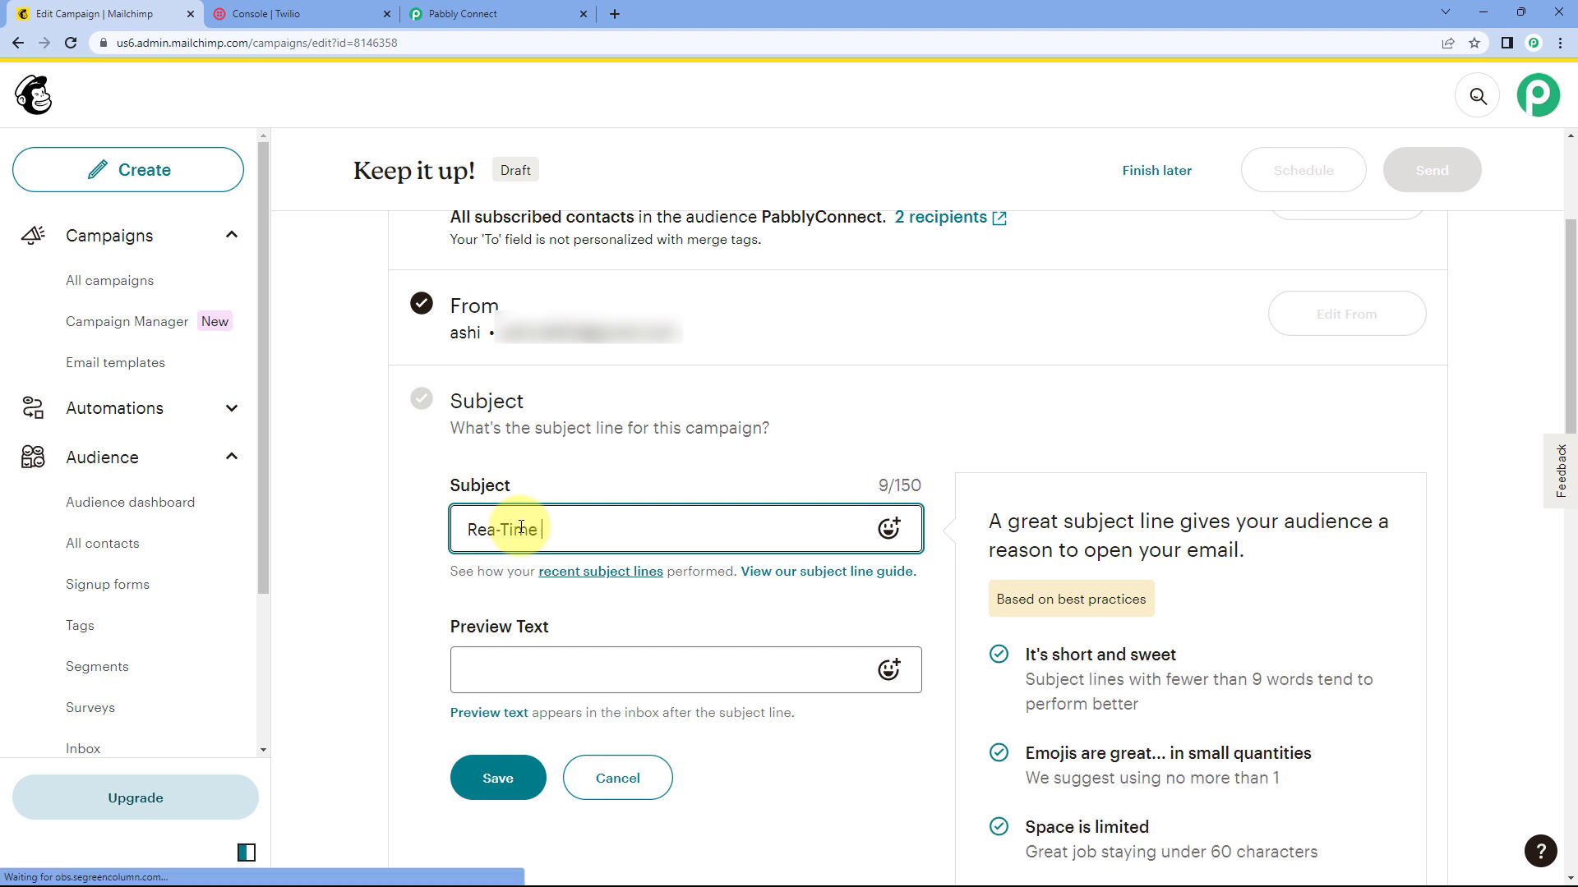
{"action": "type", "text": "Test"}
{"action": "triple_click", "coordinate": [520, 529]}
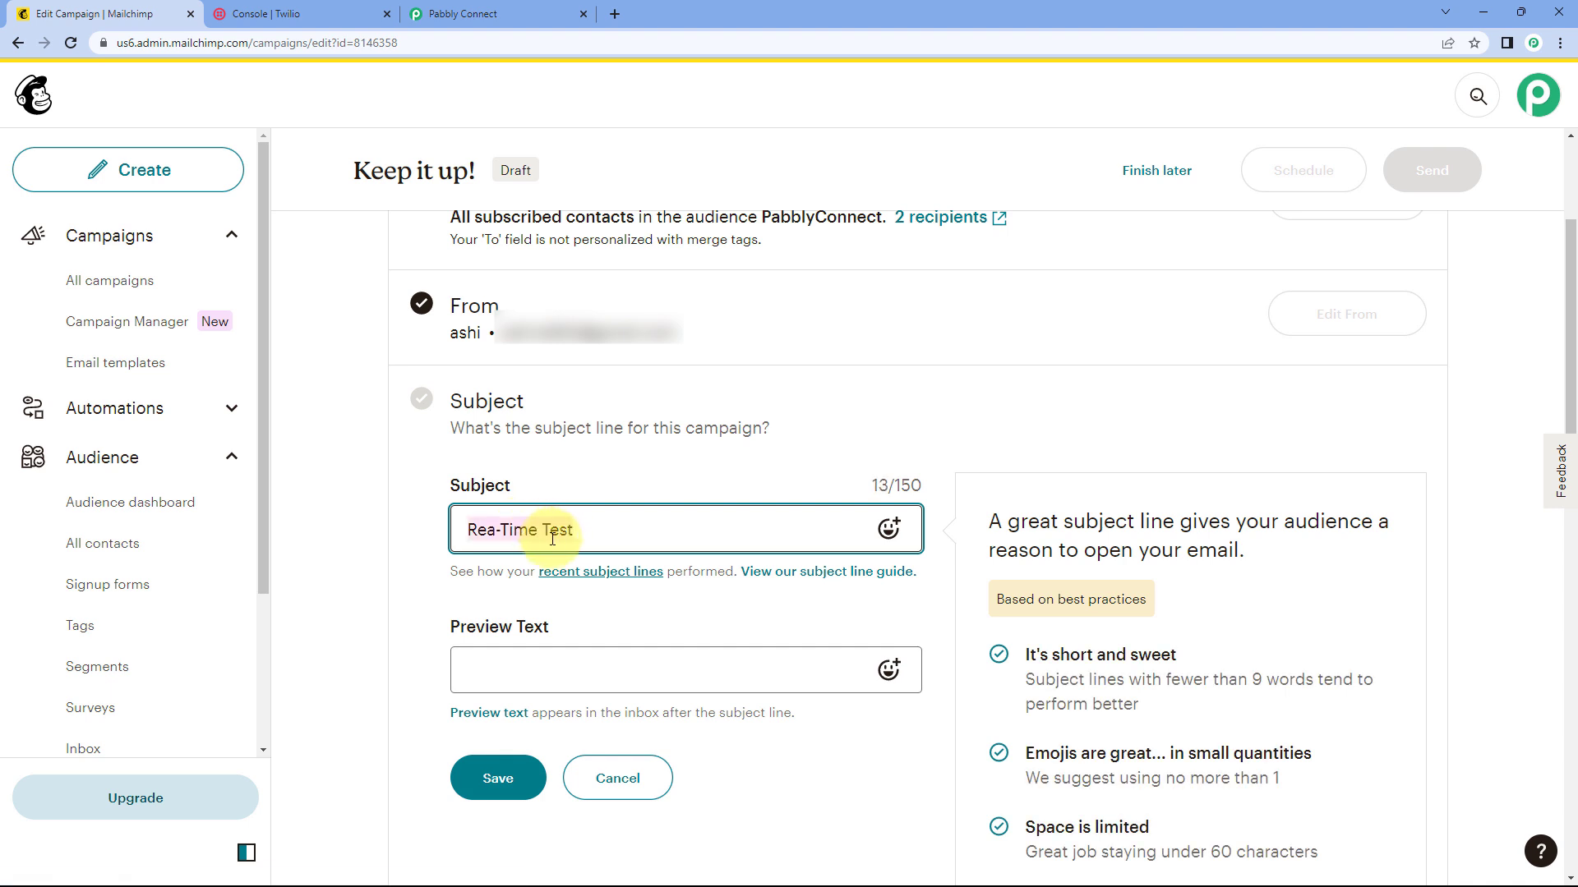
{"action": "left_click", "coordinate": [495, 530]}
{"action": "type", "text": "l"}
Copy the subject line into the preview text and save the campaign's subject section.
{"action": "key", "text": "ctrl+a"}
{"action": "key", "text": "ctrl+c"}
{"action": "left_click", "coordinate": [468, 669]}
{"action": "key", "text": "ctrl+v"}
{"action": "scroll", "coordinate": [464, 658], "scroll_direction": "down", "scroll_amount": 1}
{"action": "left_click", "coordinate": [481, 695]}
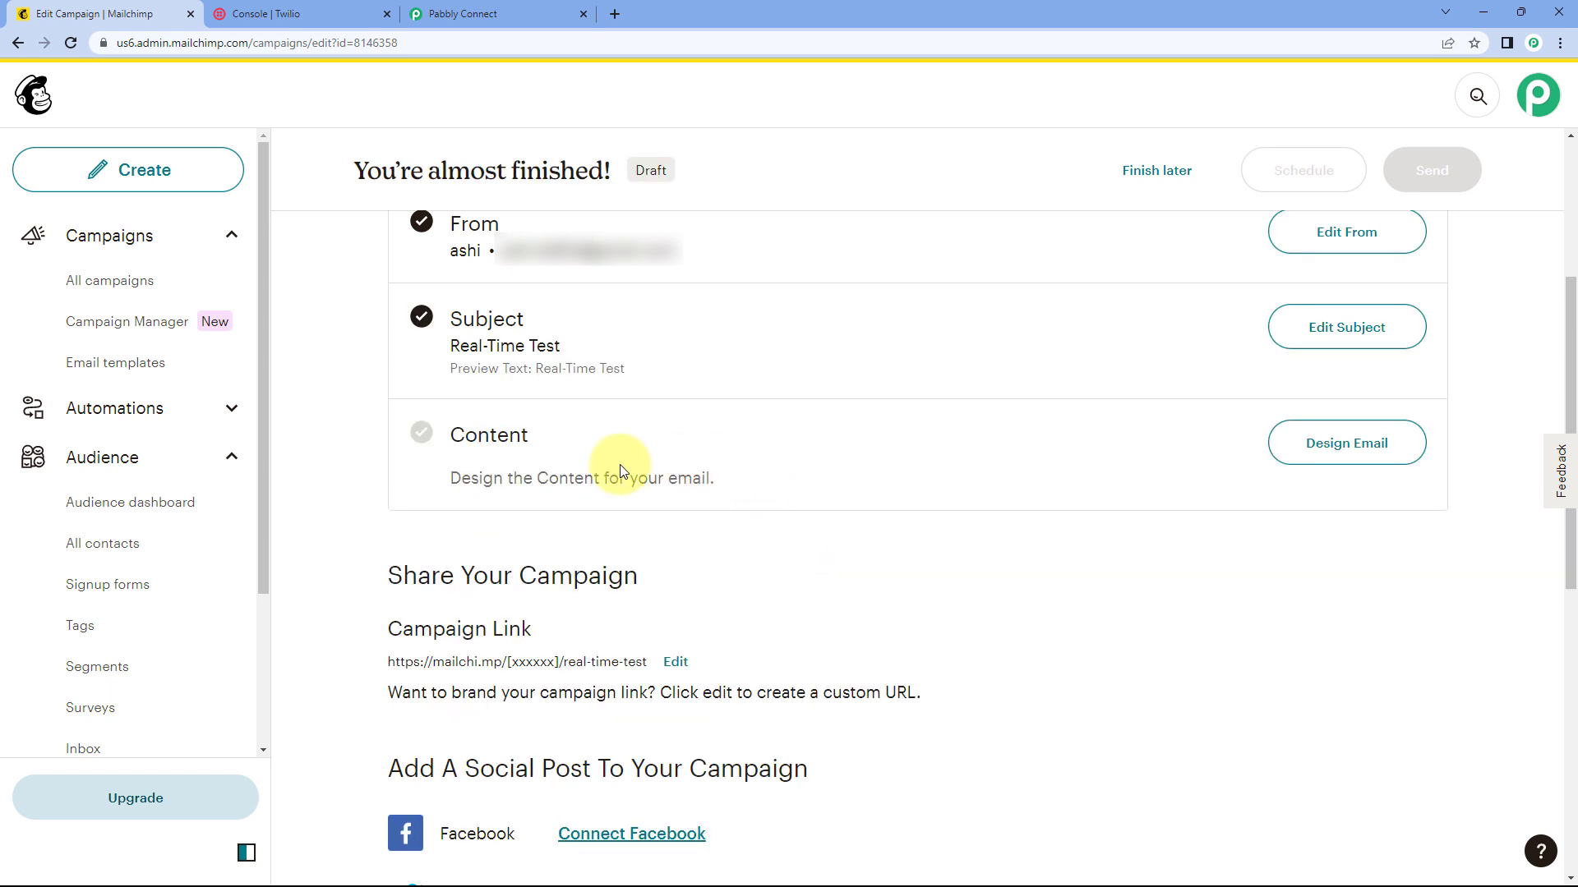
Design the email content by reusing a recently sent campaign as the template, and continue back to the campaign overview.
{"action": "left_click", "coordinate": [1321, 442]}
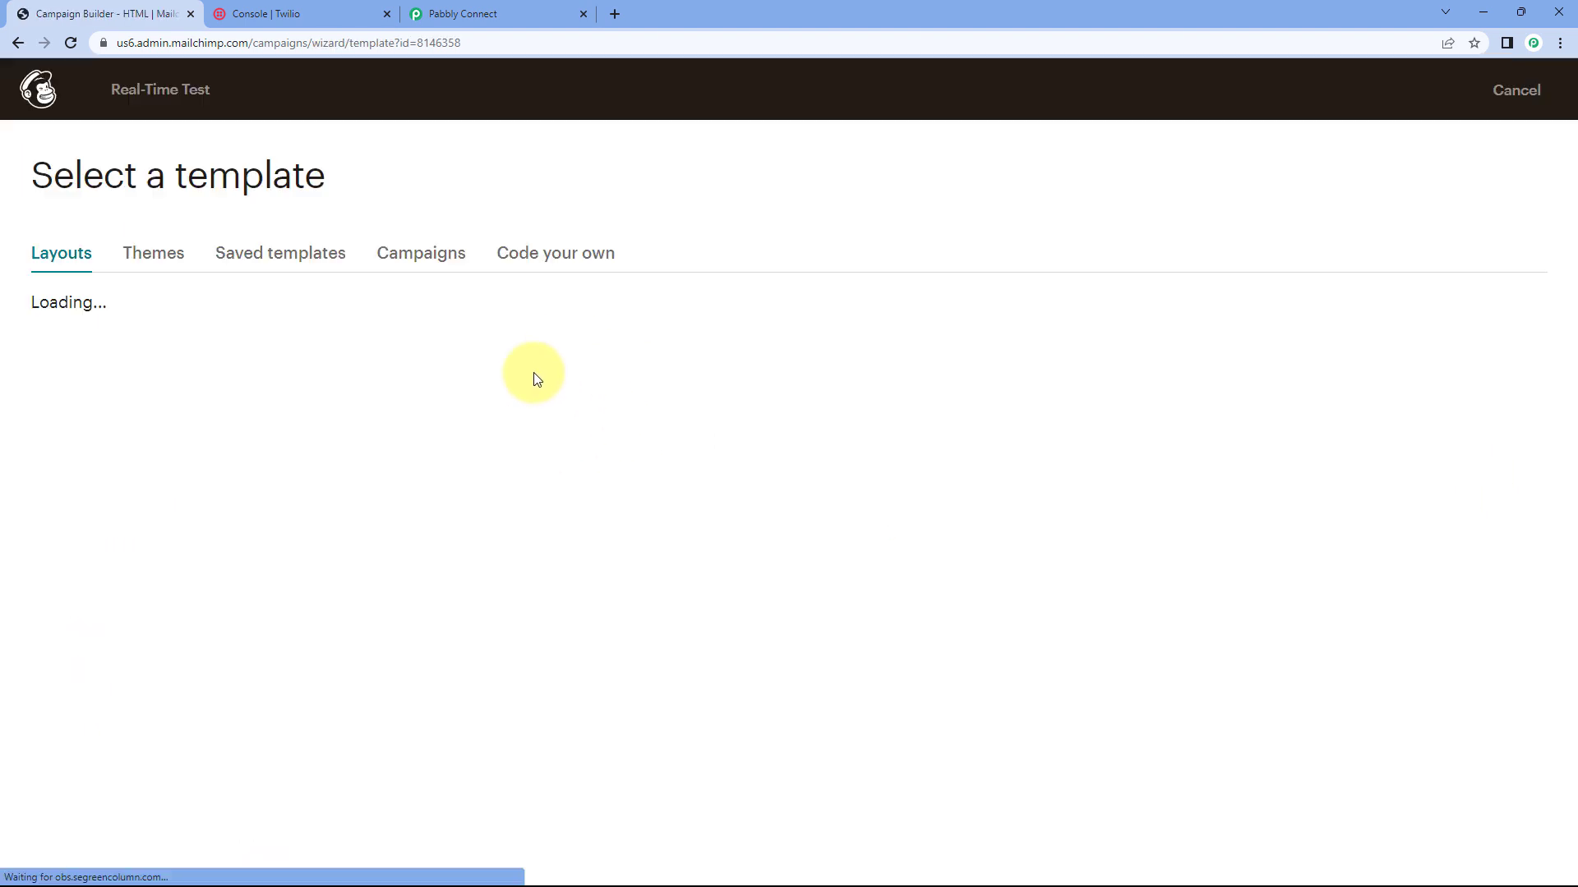
{"action": "left_click", "coordinate": [414, 255]}
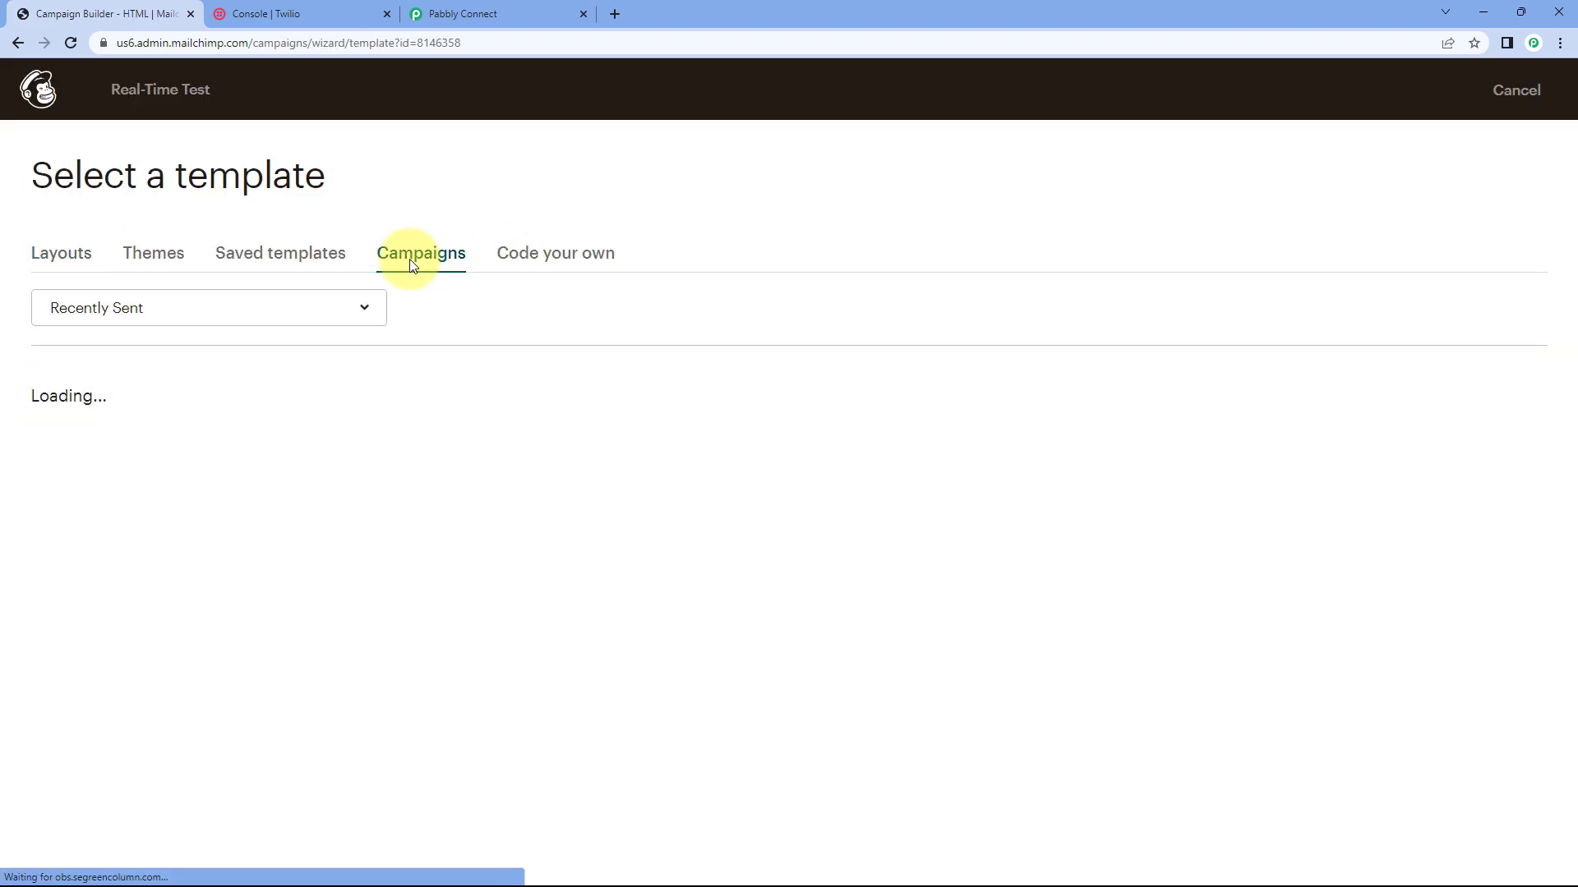
{"action": "left_click", "coordinate": [229, 532]}
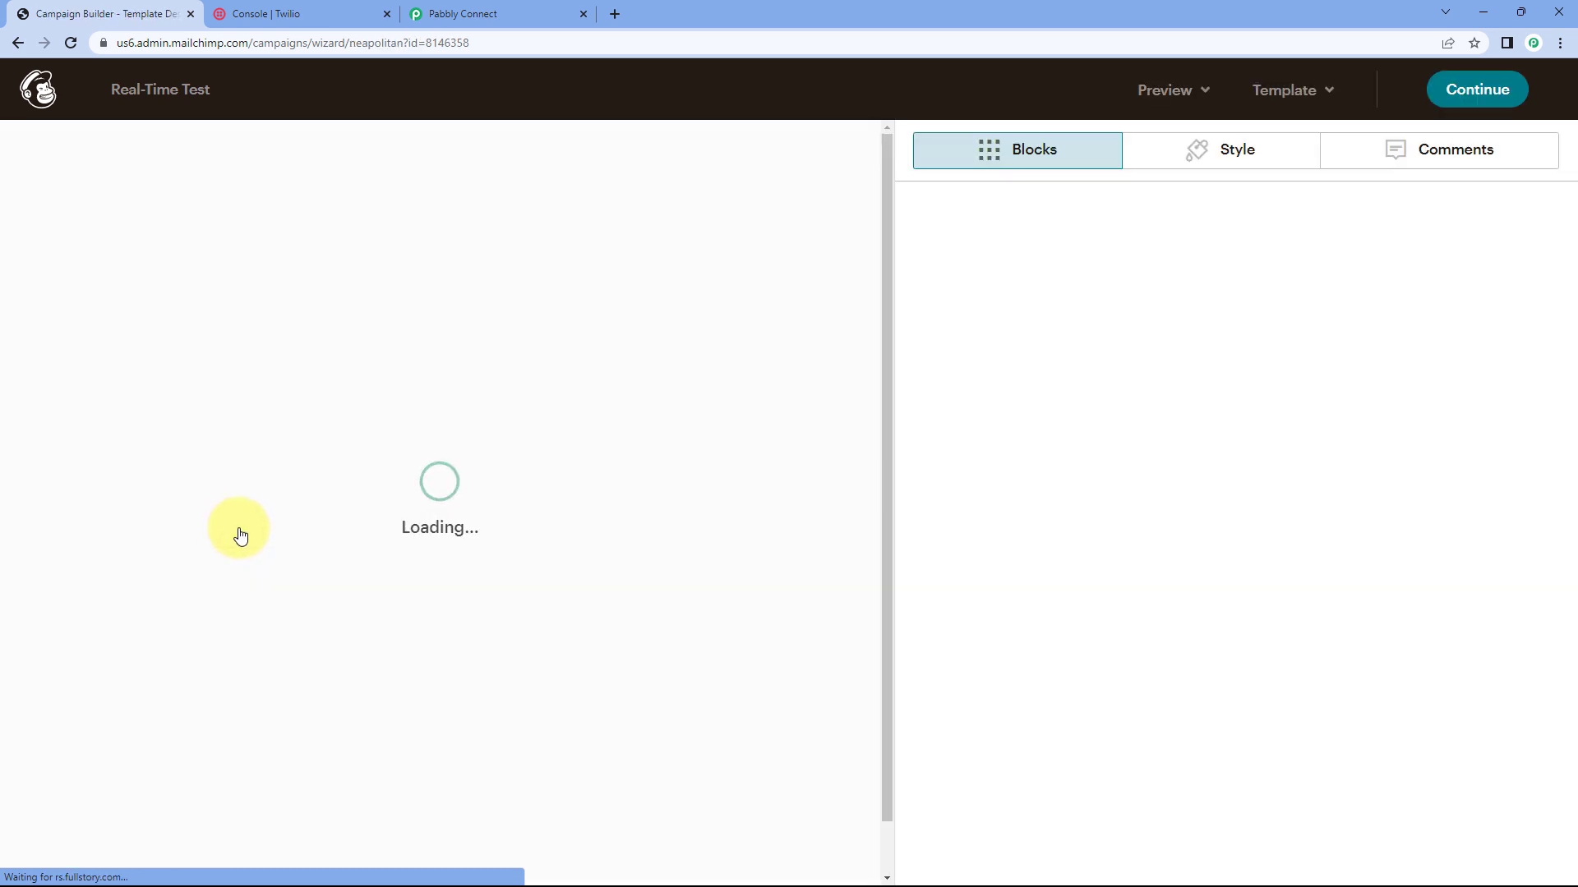
{"action": "left_click", "coordinate": [1487, 90]}
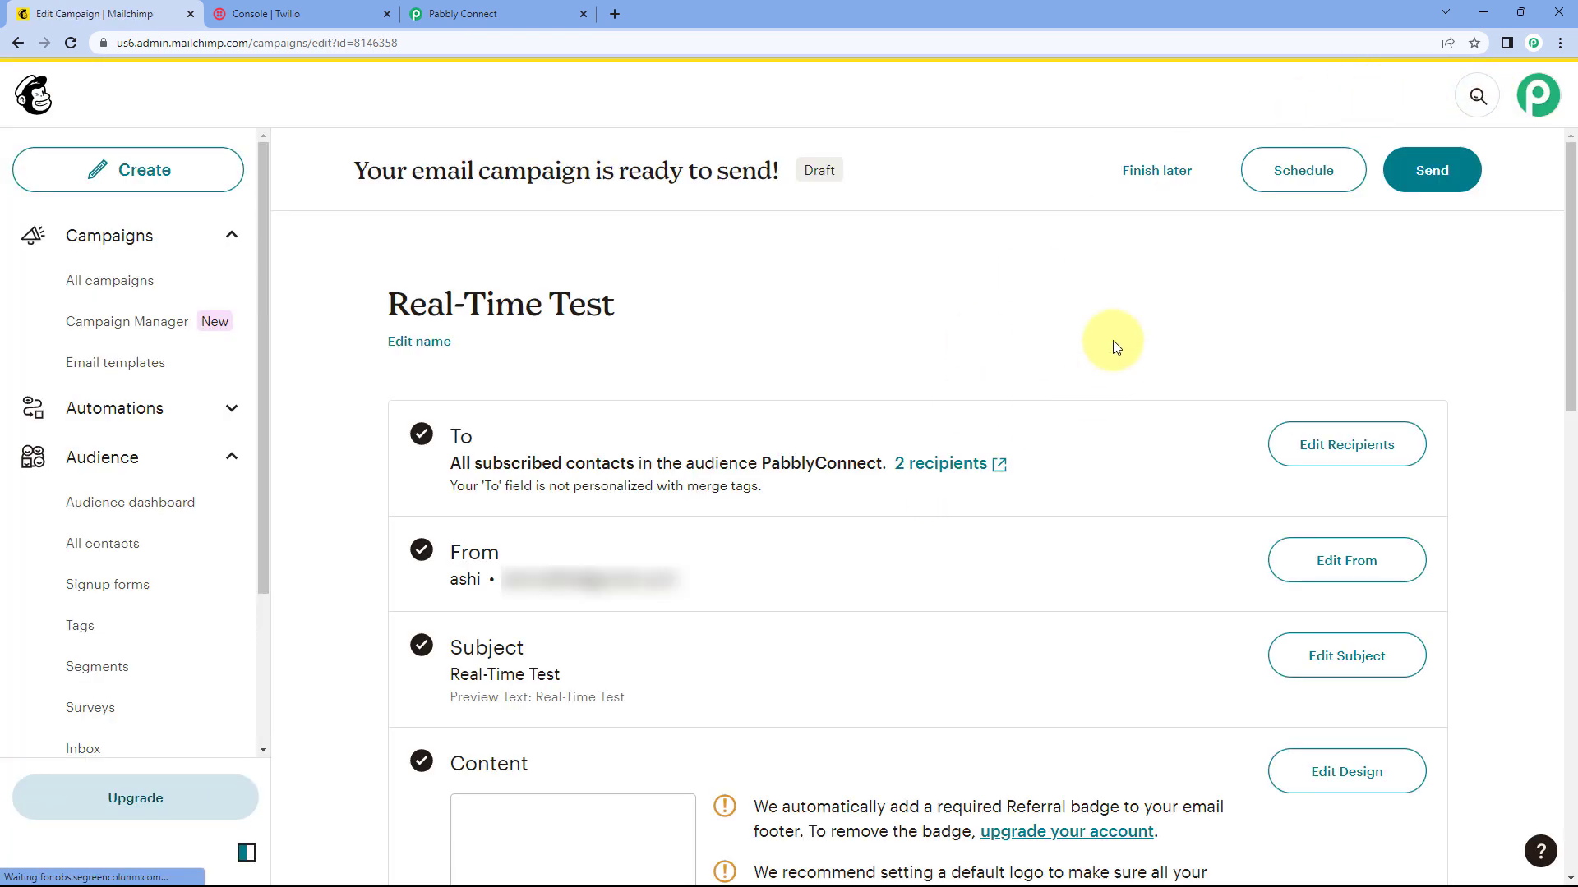
Send the Real-Time Test campaign to its recipients and switch back to the Pabbly Connect workflow.
{"action": "left_click", "coordinate": [1408, 189]}
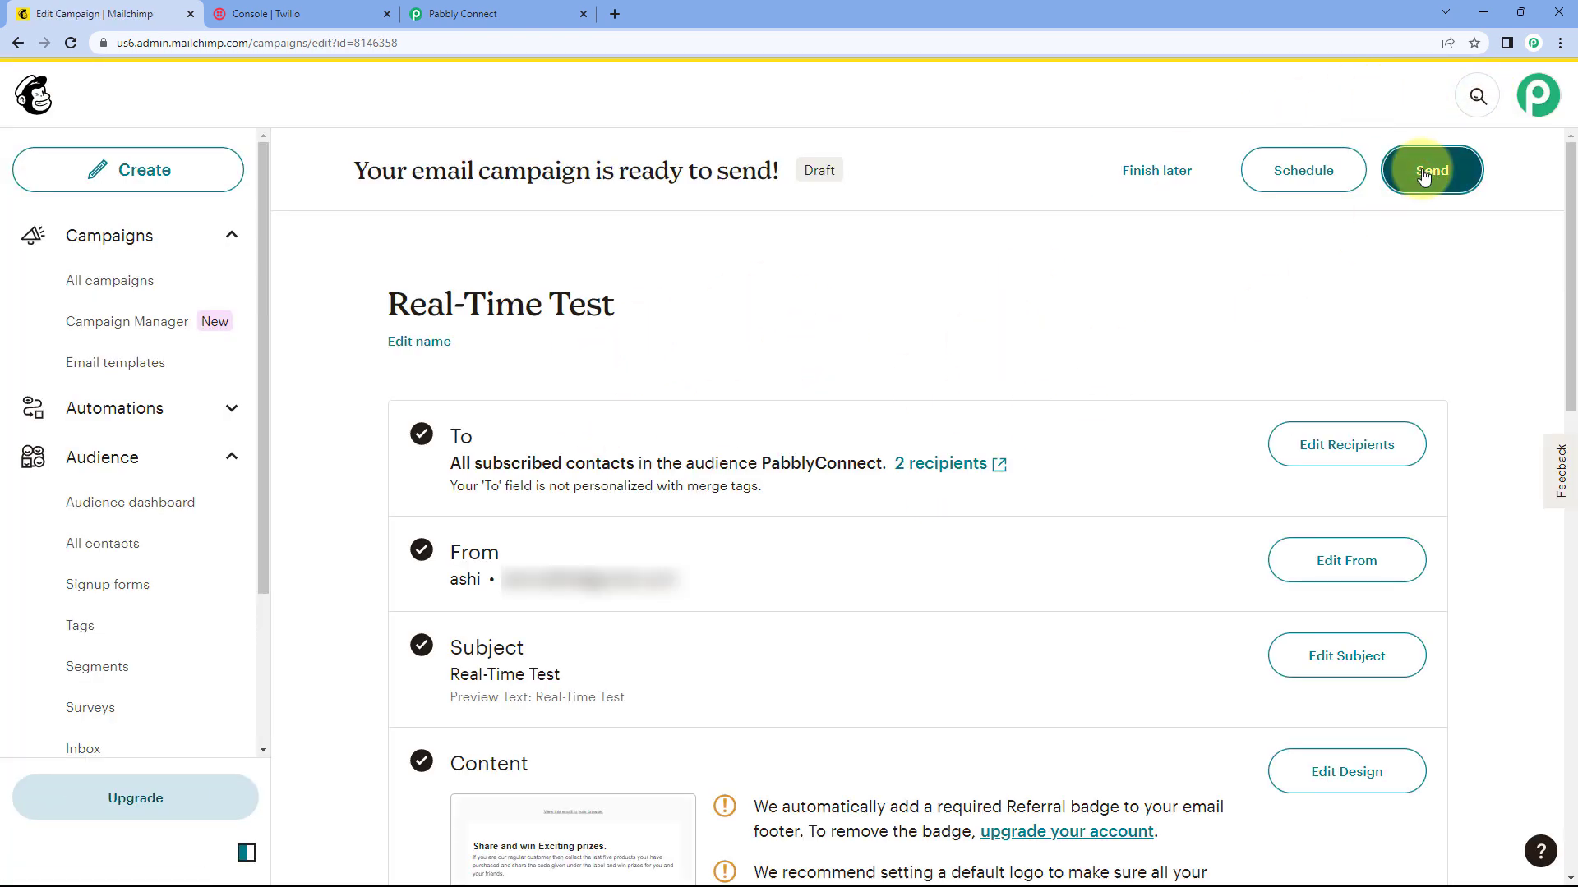
{"action": "left_click", "coordinate": [1019, 592]}
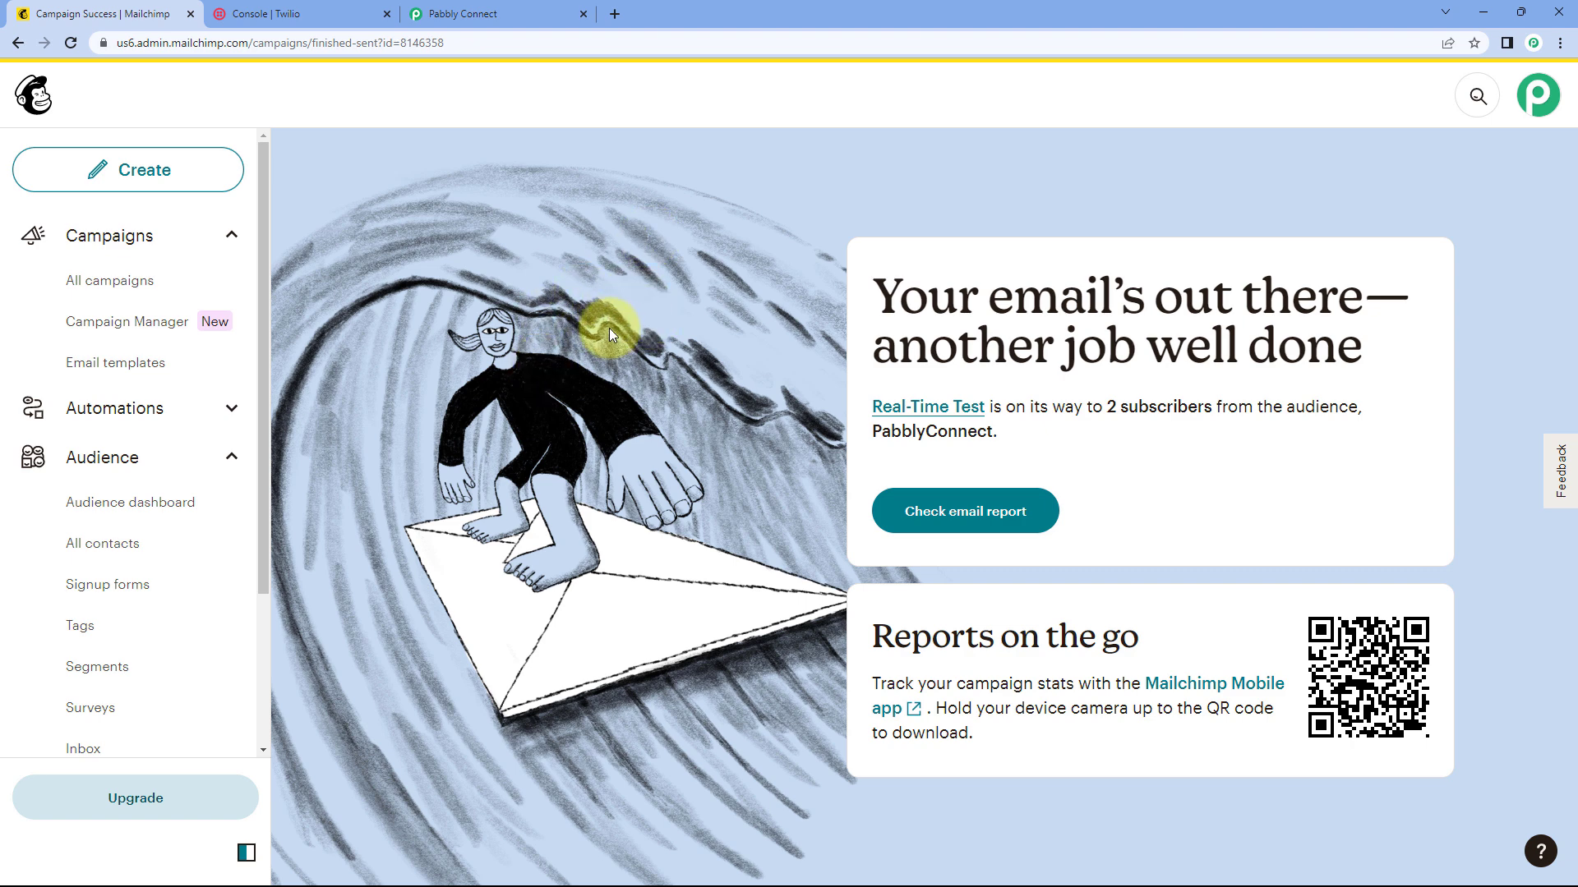
{"action": "left_click", "coordinate": [502, 8]}
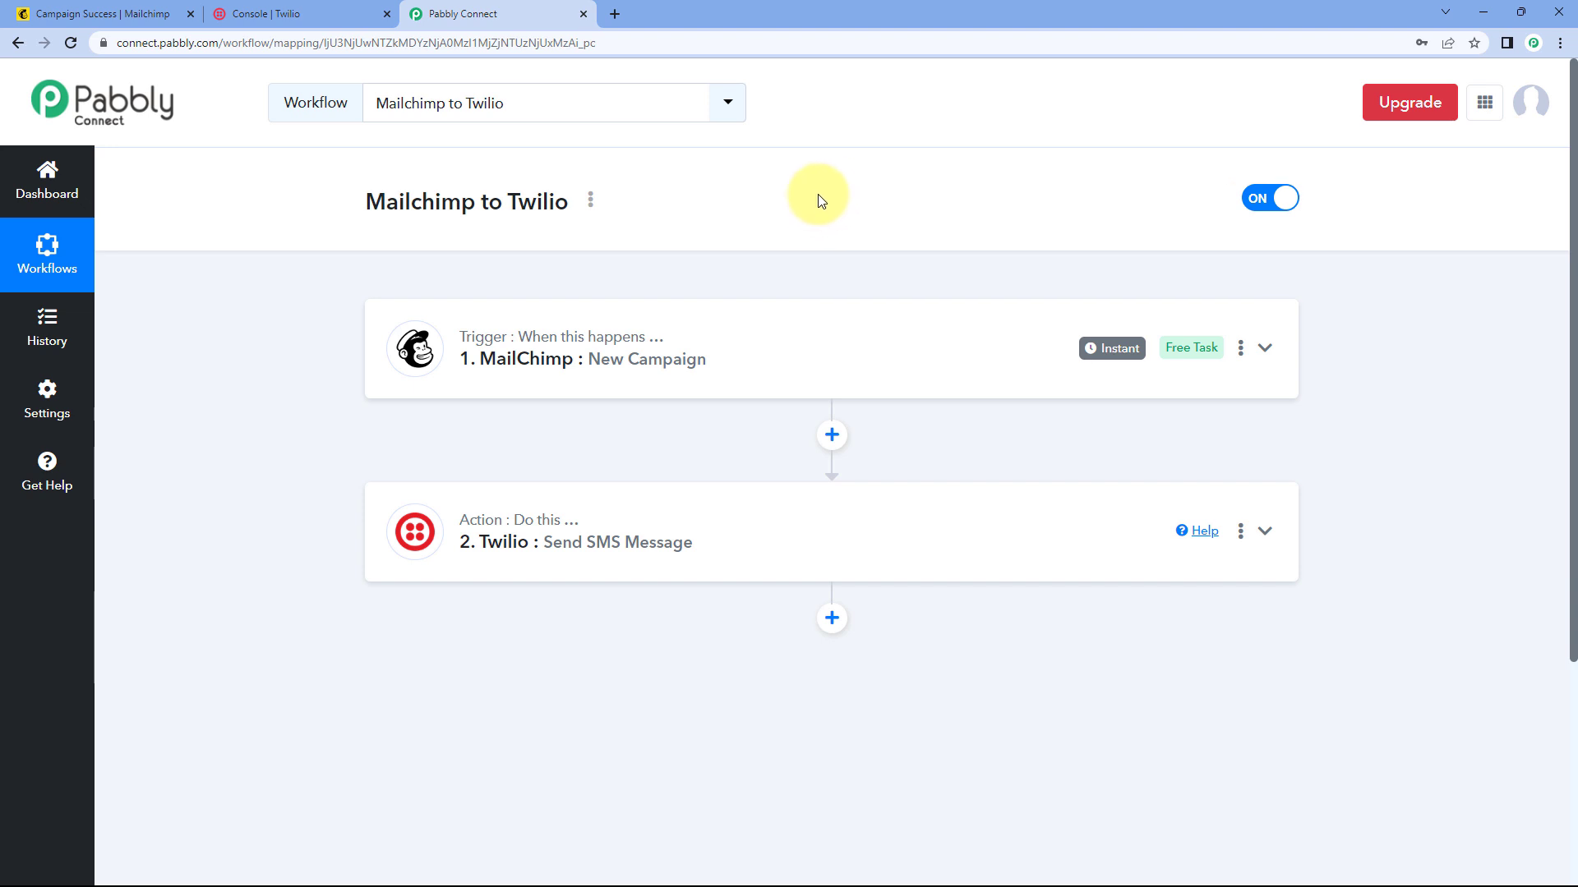